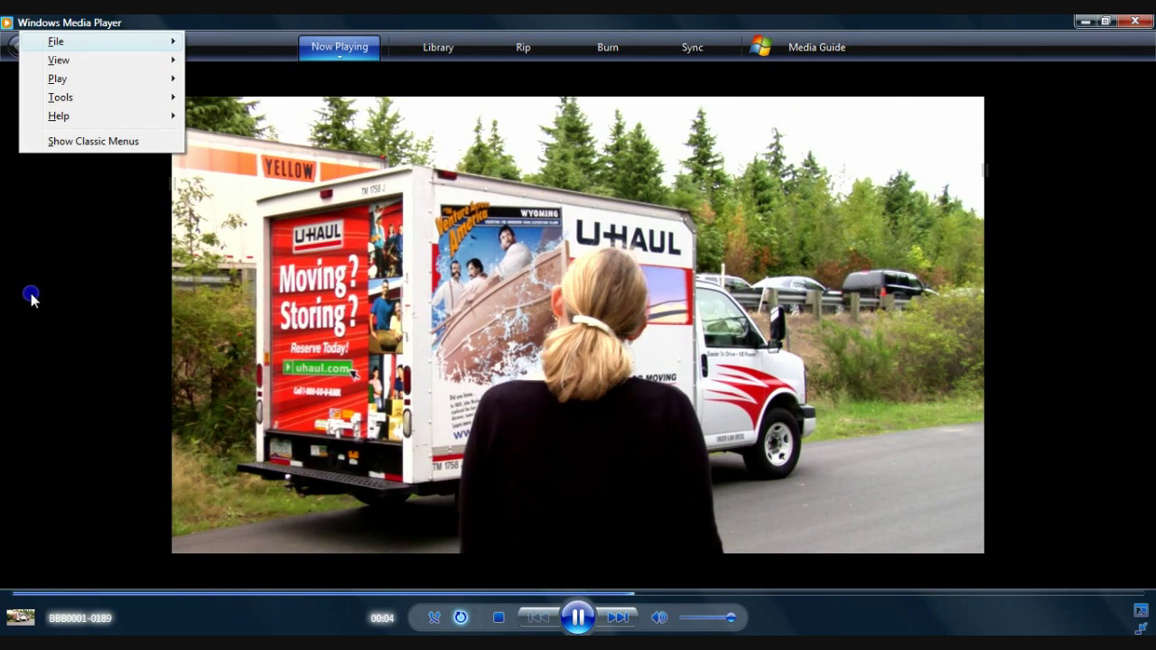
click(46, 530)
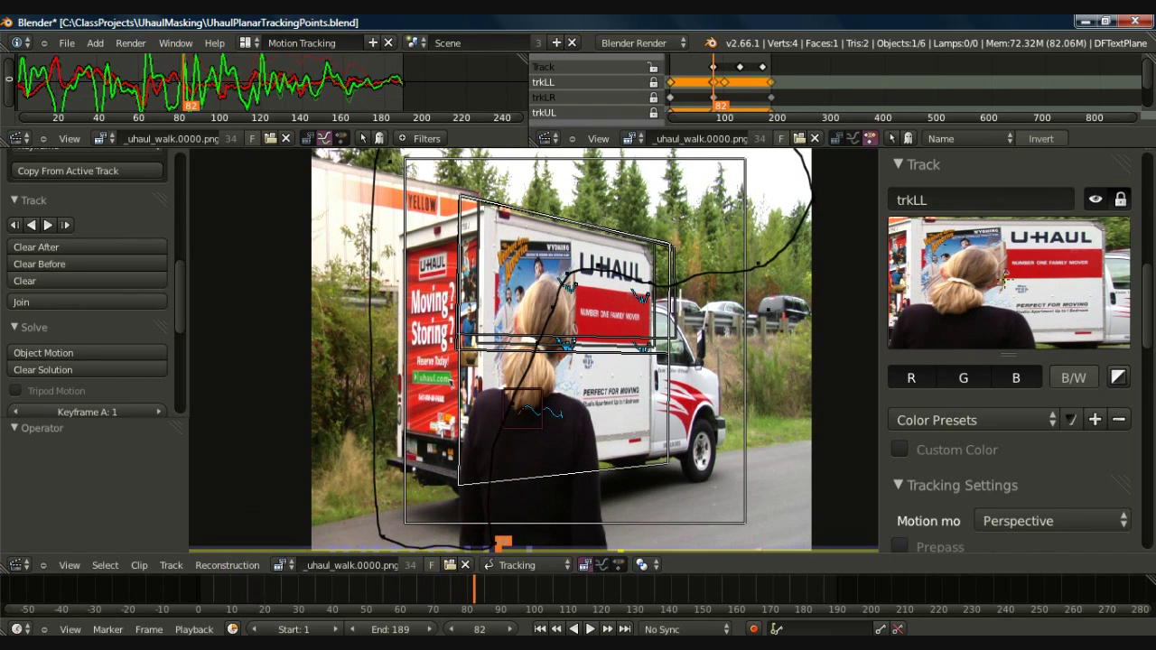
mouse_move(1007, 264)
mouse_down()
mouse_move(923, 249)
mouse_move(966, 398)
mouse_move(1008, 226)
mouse_move(960, 193)
mouse_up()
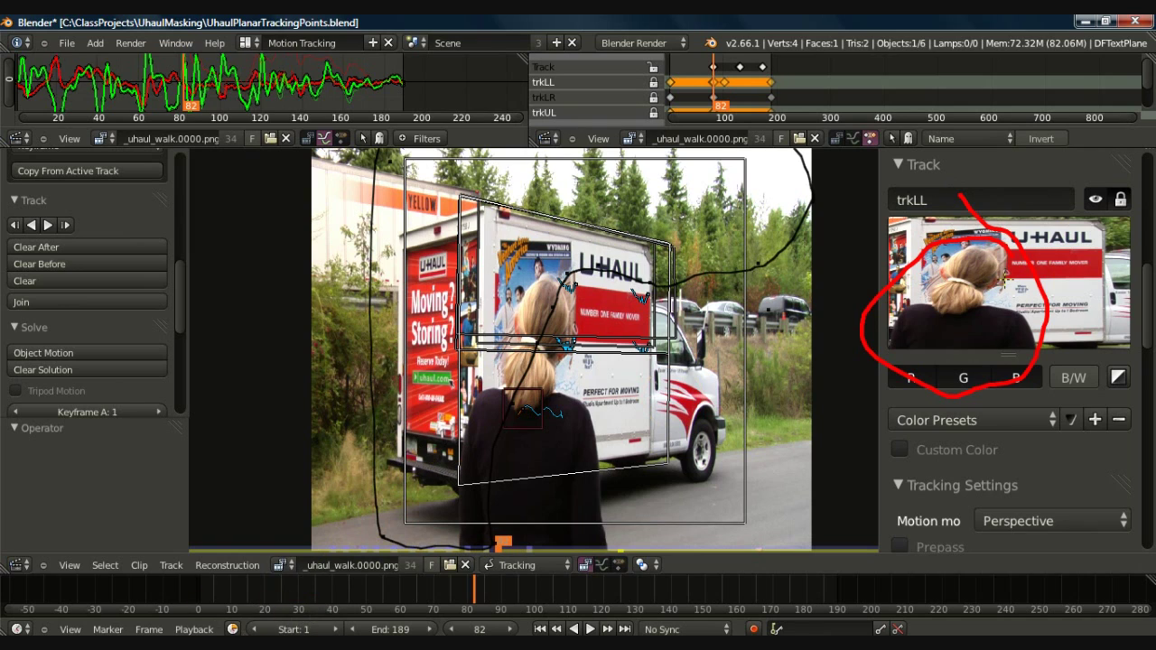
key(Escape)
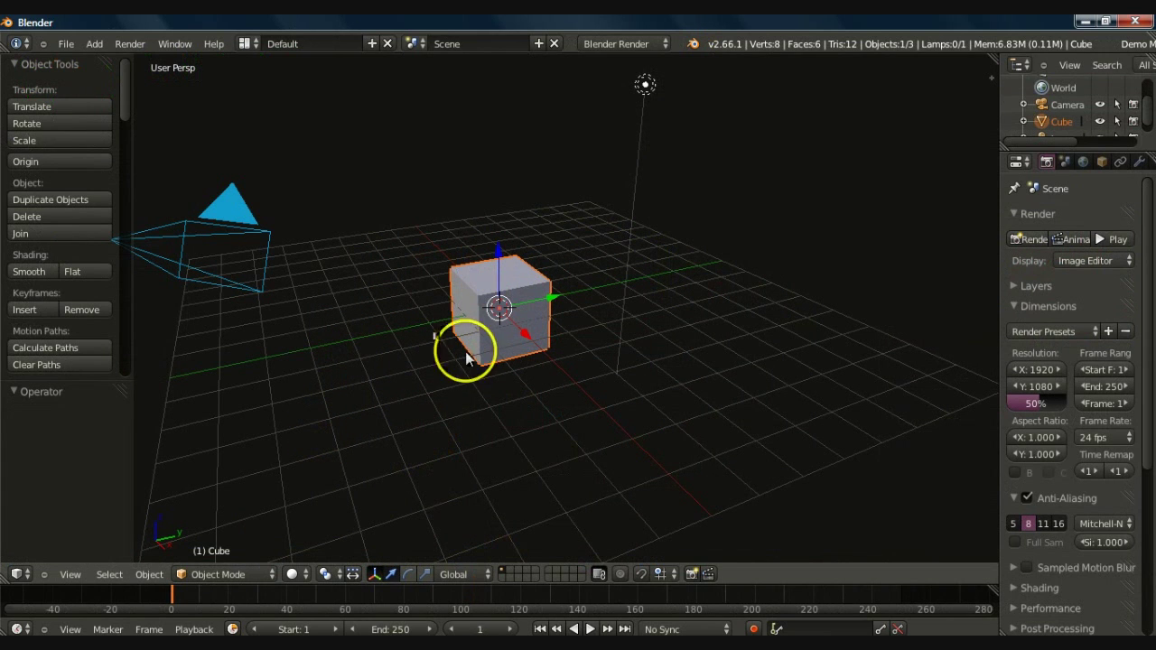
- Delete the default cube and the lamp from the scene, and hide the tool shelf
key(x)
click(498, 347)
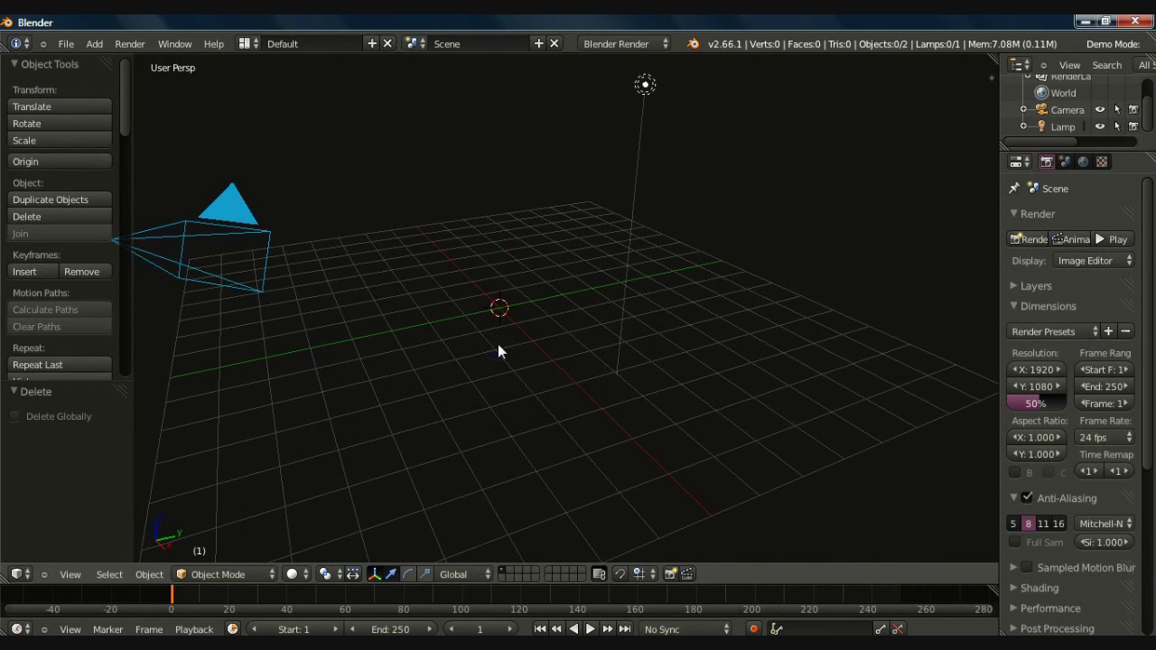
right_click(645, 85)
key(x)
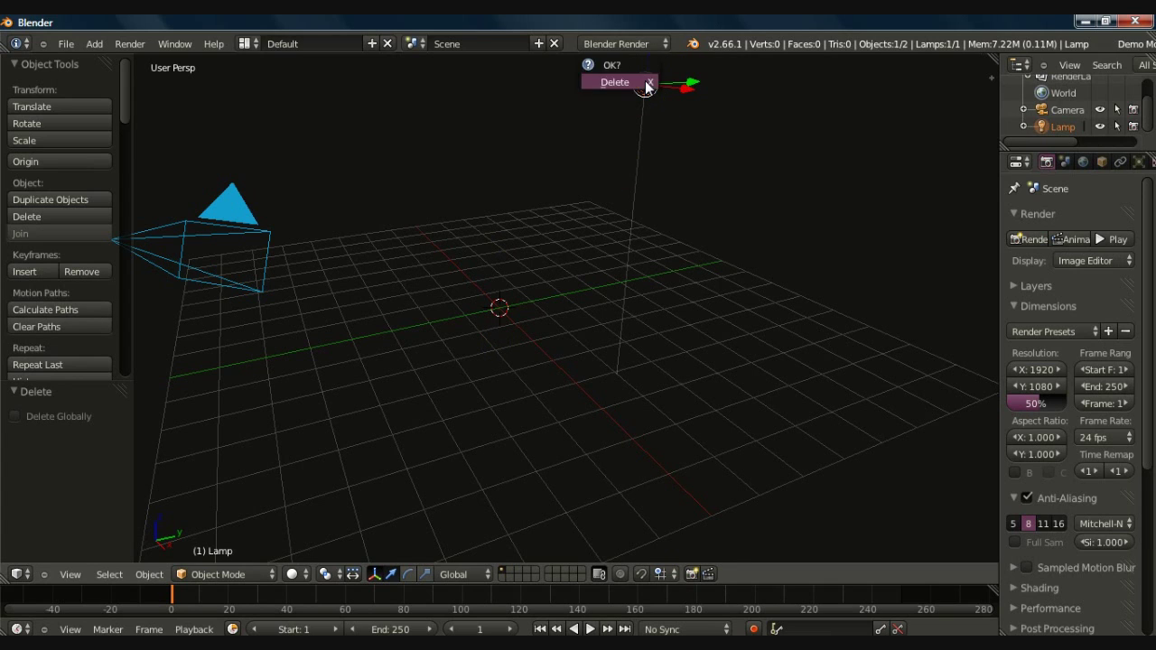
click(623, 83)
key(t)
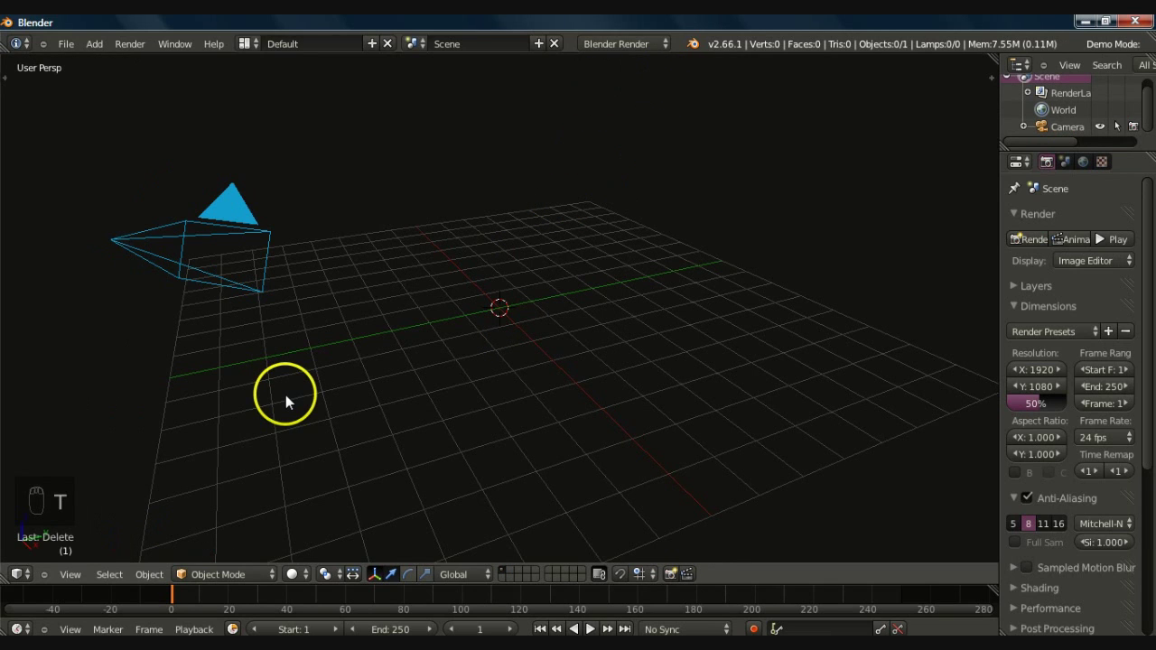
- Align the camera to a front perspective view that looks out above the grid floor
middle_drag(374, 328, 534, 405)
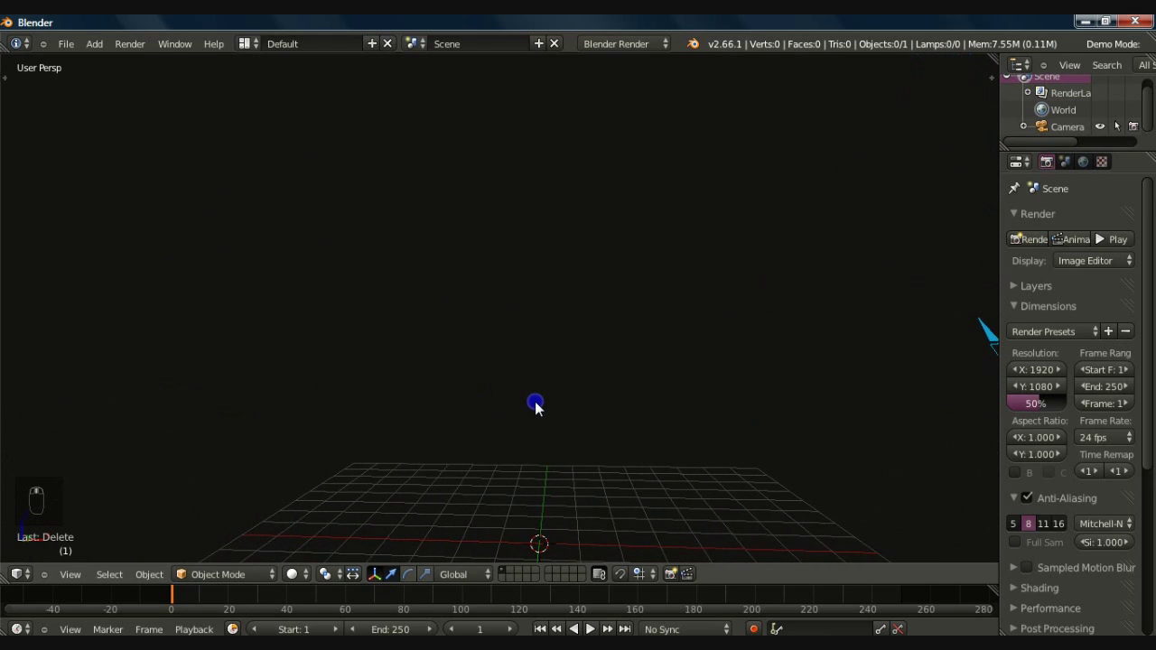
key(KP_1)
key(ctrl+alt+KP_0)
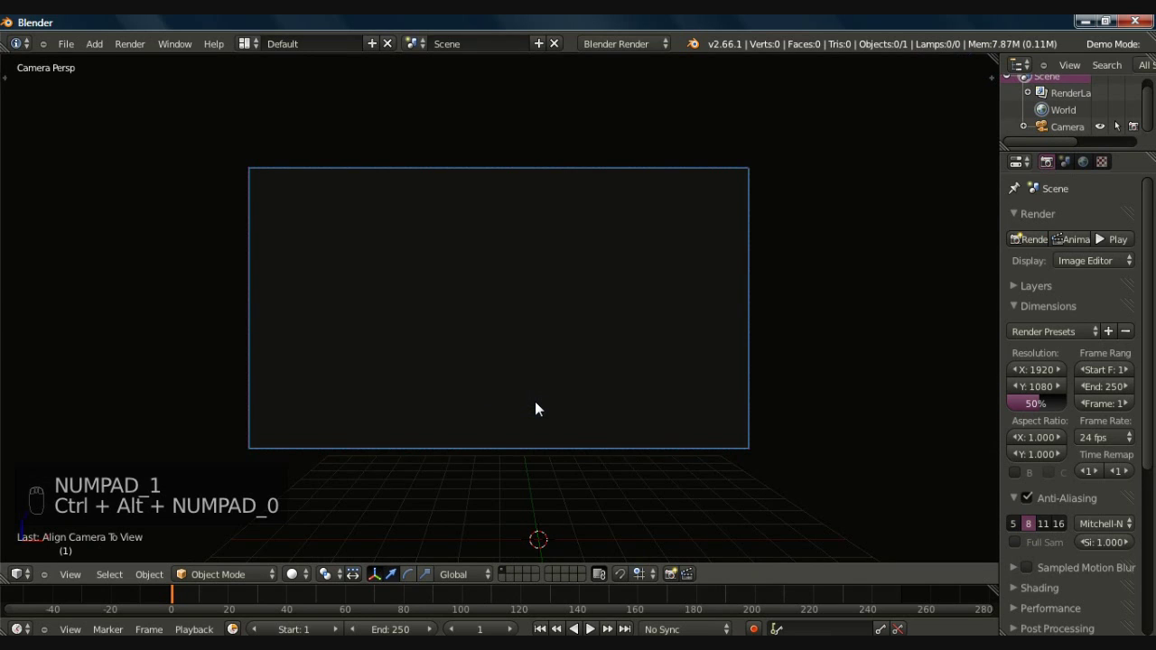
key(ctrl+alt+shift+p)
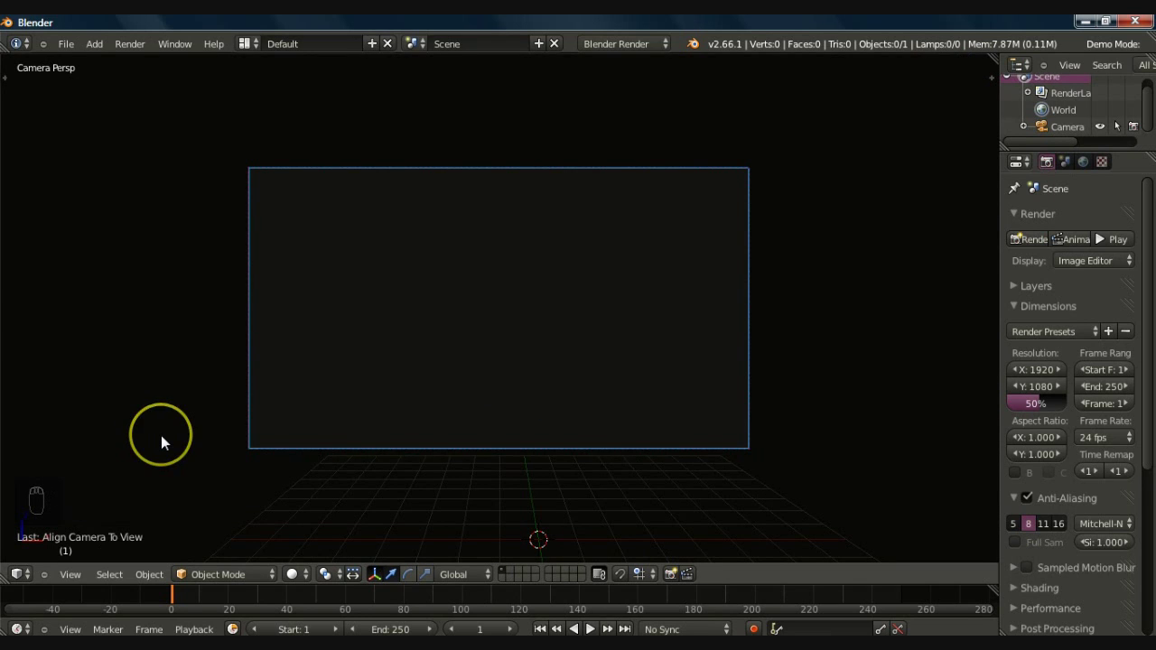
- Switch to the Motion Tracking layout and open all hcw_uhaul_walk PNG frames from the UHaul Walk folder as a clip, excluding the AVI file
click(249, 44)
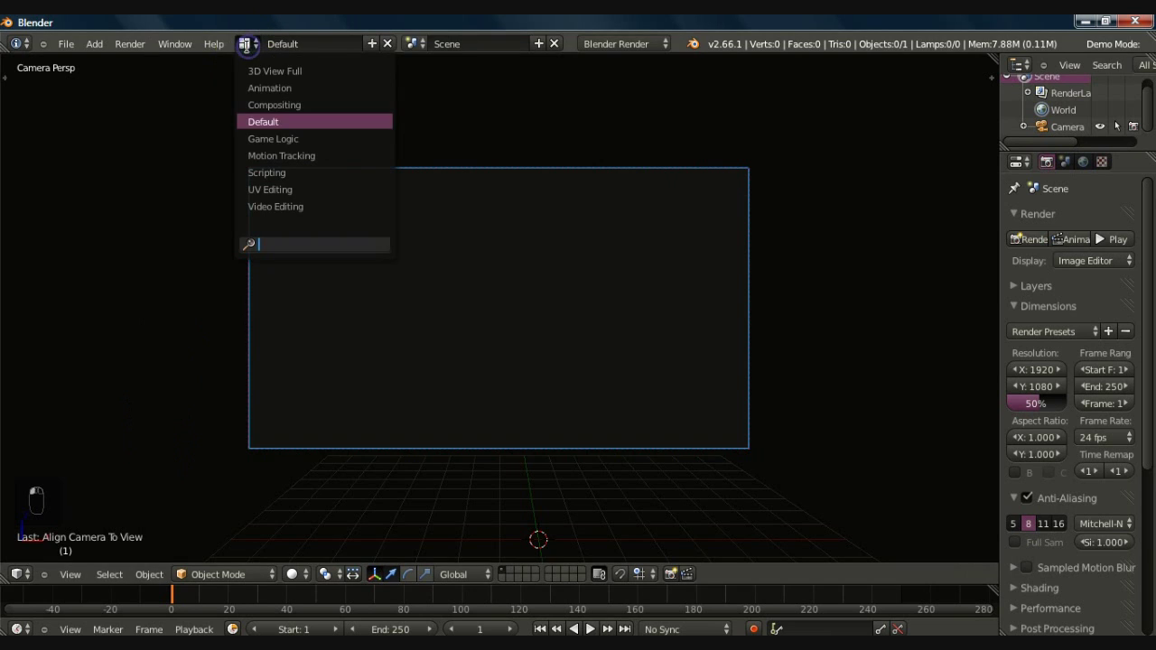
click(285, 155)
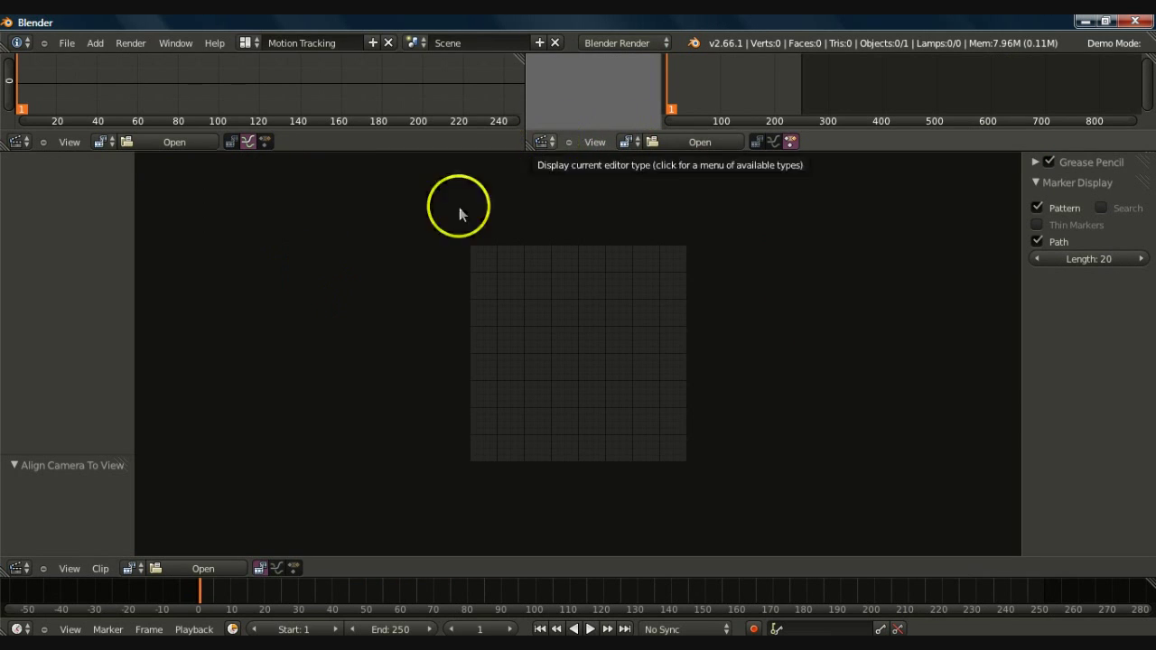
click(202, 568)
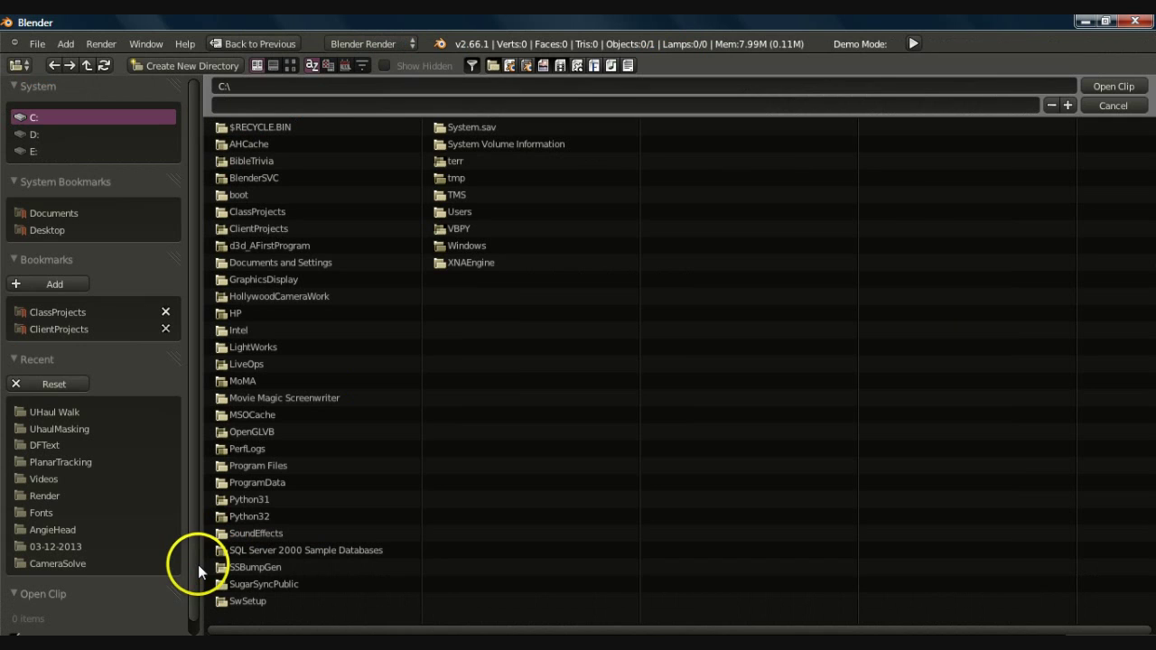
click(51, 413)
key(a)
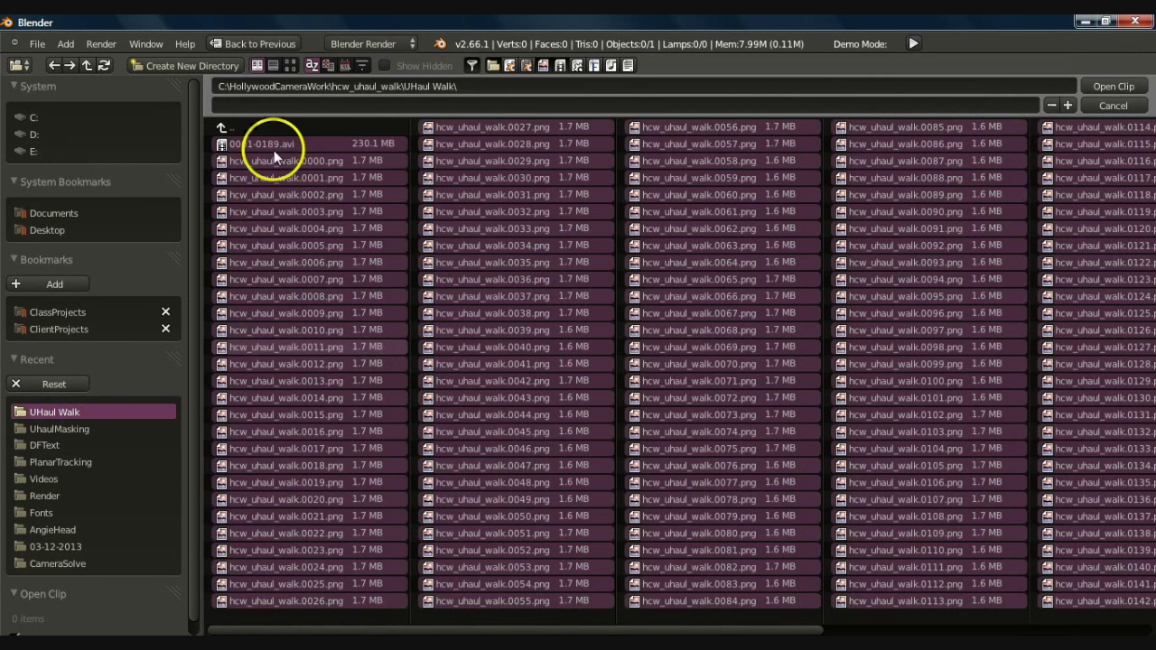
shift+click(271, 146)
click(1113, 87)
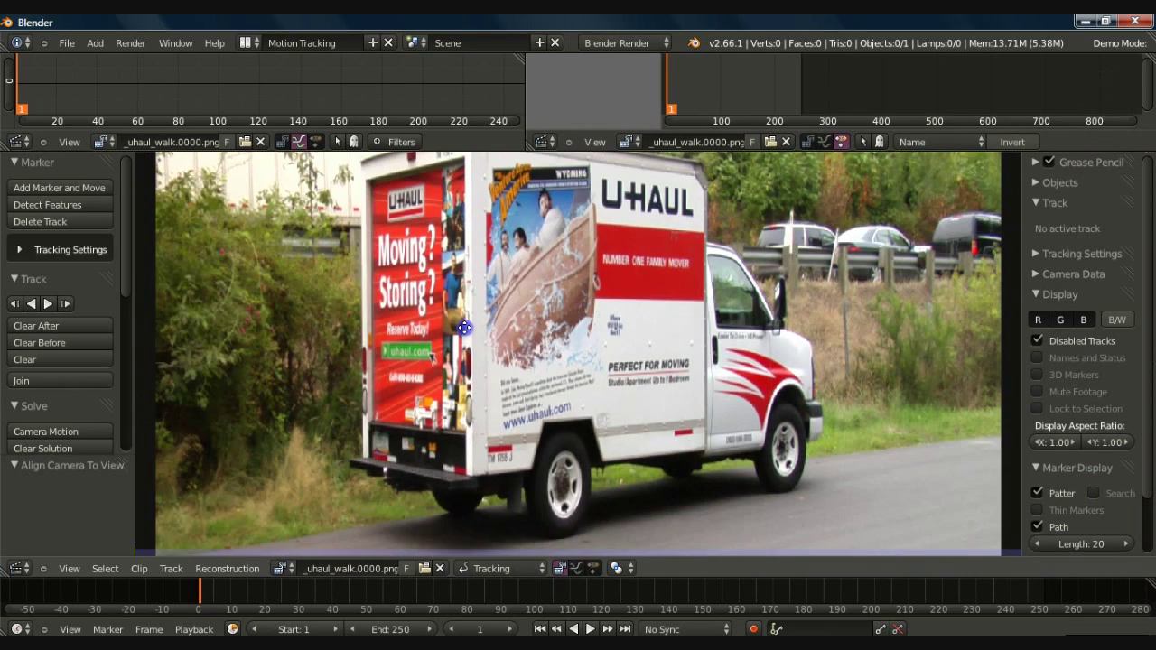
scroll(463, 328, down, 4)
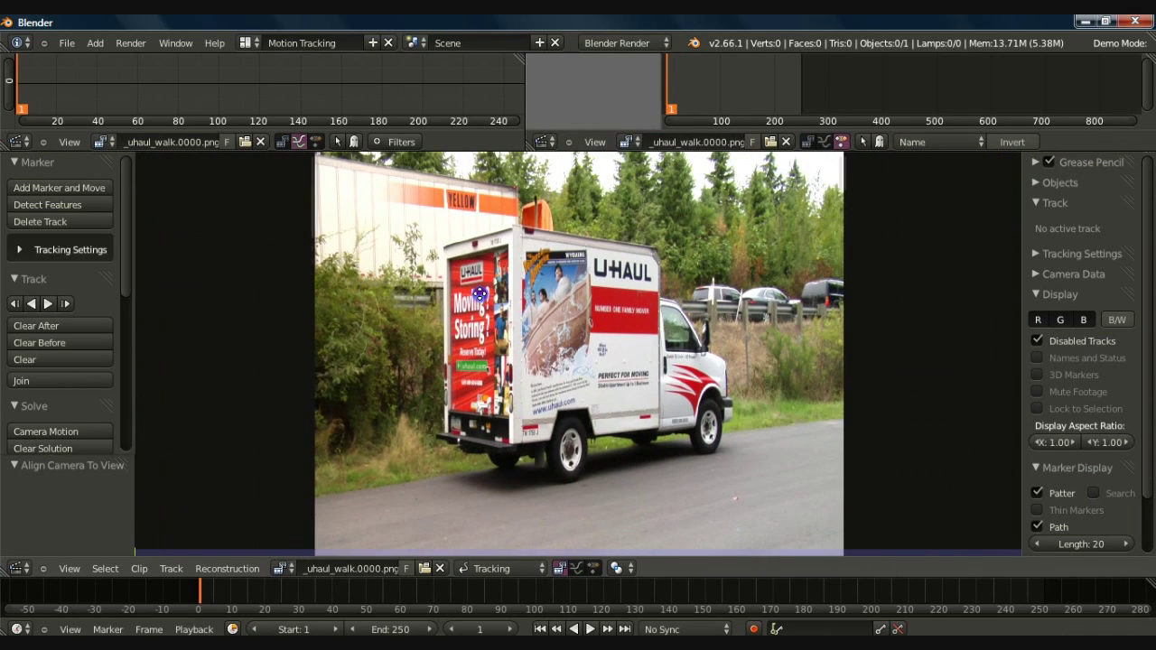
- Turn the clip dope sheet area into a 3D View and set the scene's end frame to 189
click(543, 142)
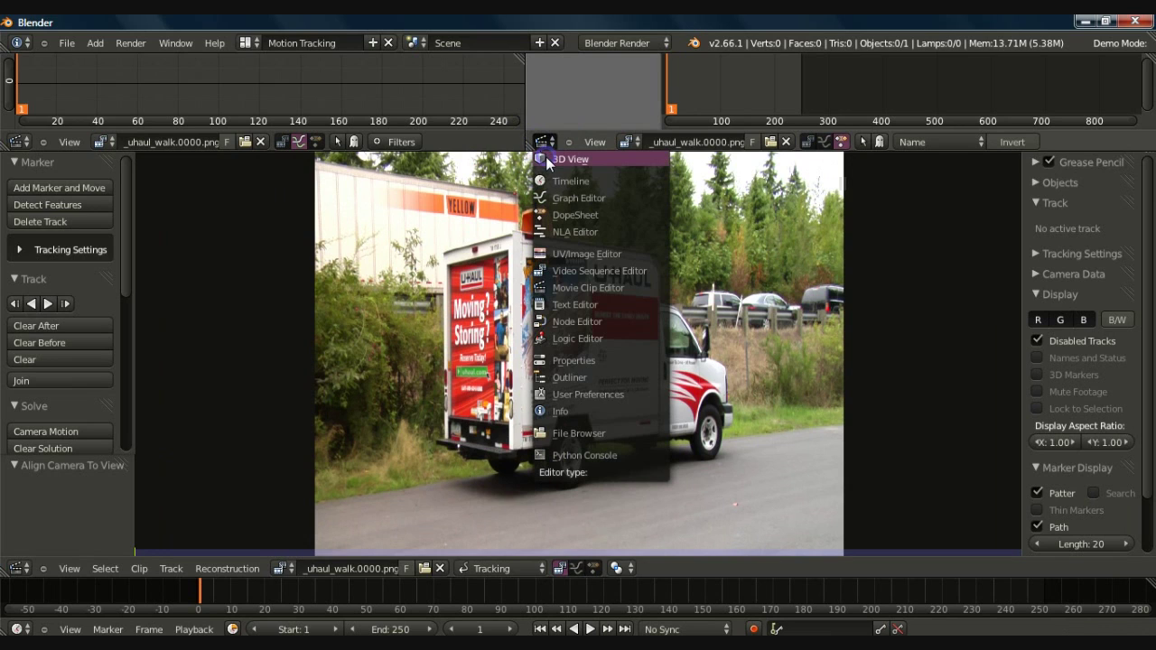
click(546, 157)
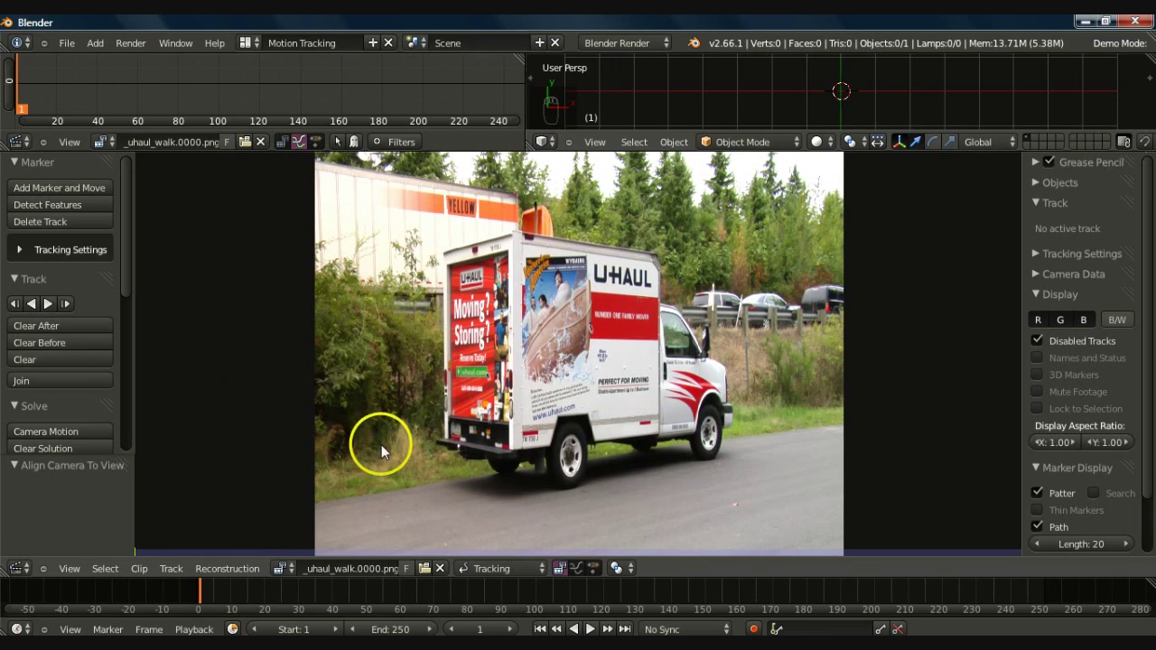
click(383, 630)
text(189)
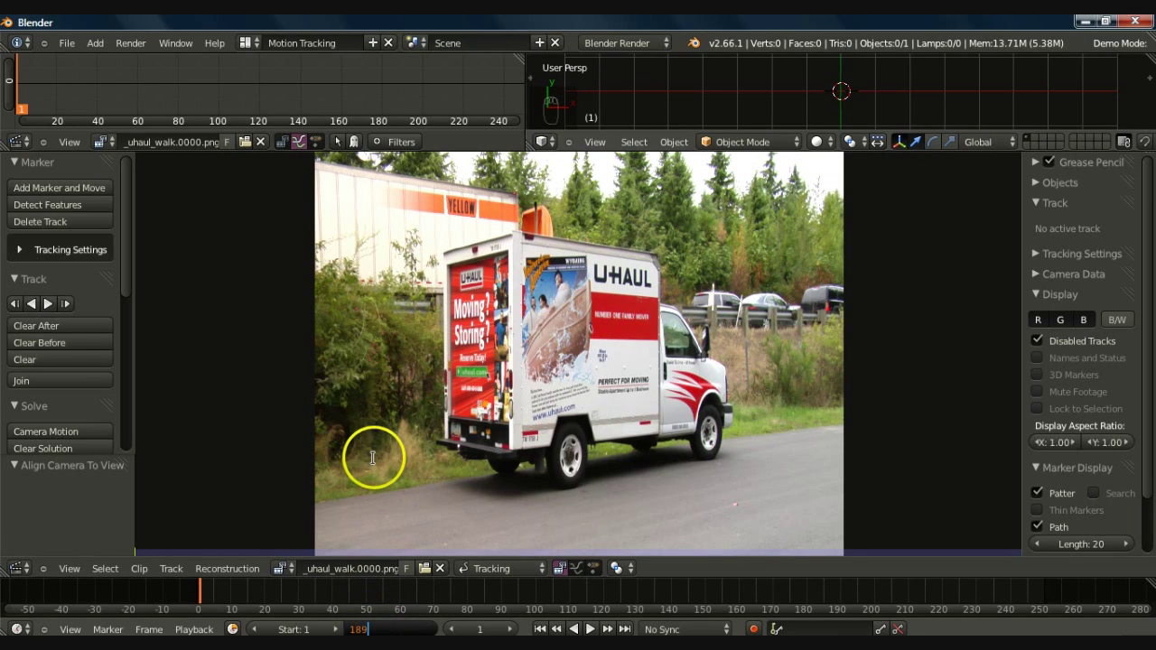
click(374, 458)
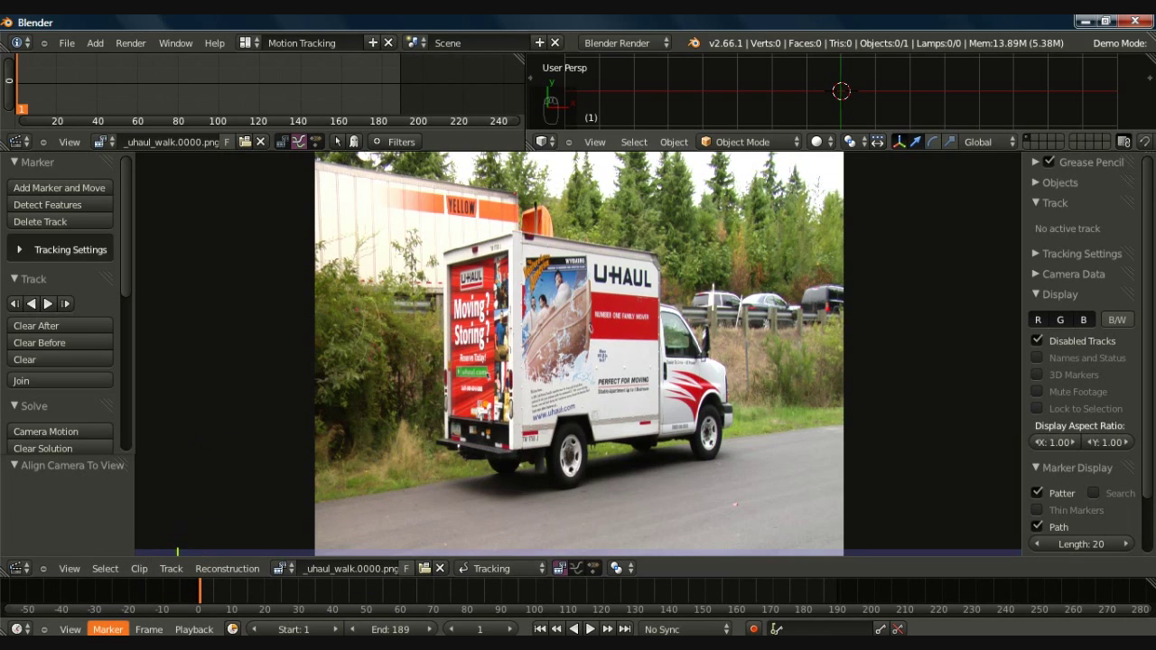
mouse_move(662, 288)
mouse_down()
mouse_move(578, 343)
mouse_move(676, 291)
mouse_move(663, 290)
mouse_up()
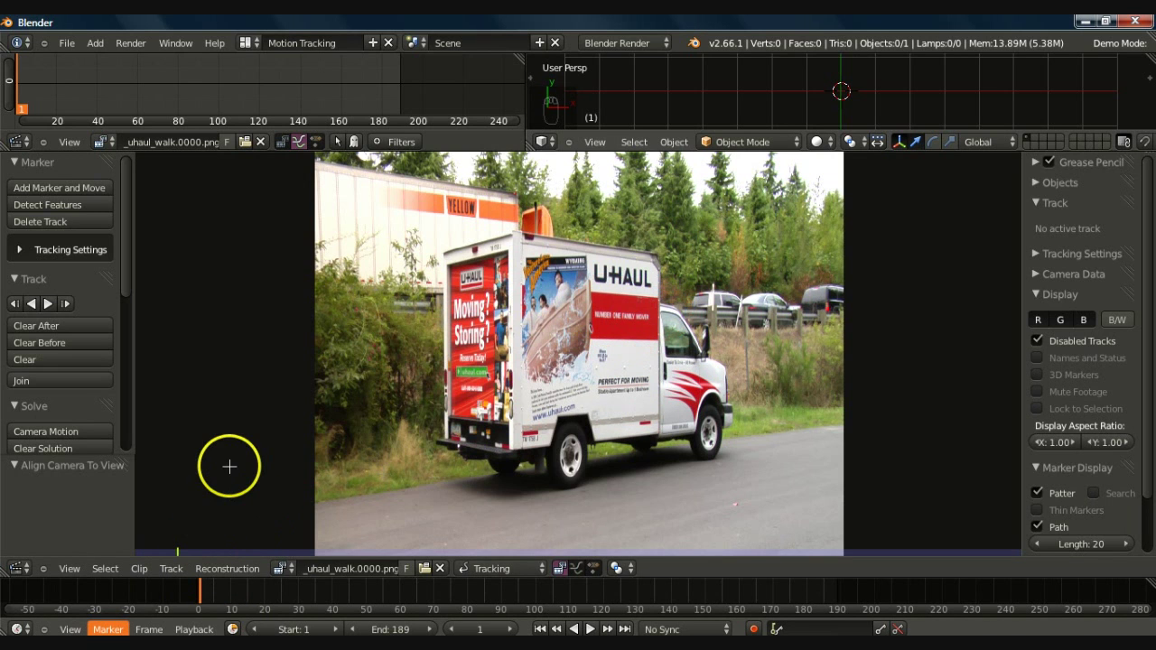
- Widen the tool shelf, apply the Planar tracking preset and enable Normalize in the tracking settings
scroll(659, 358, up, 2)
scroll(624, 384, up, 1)
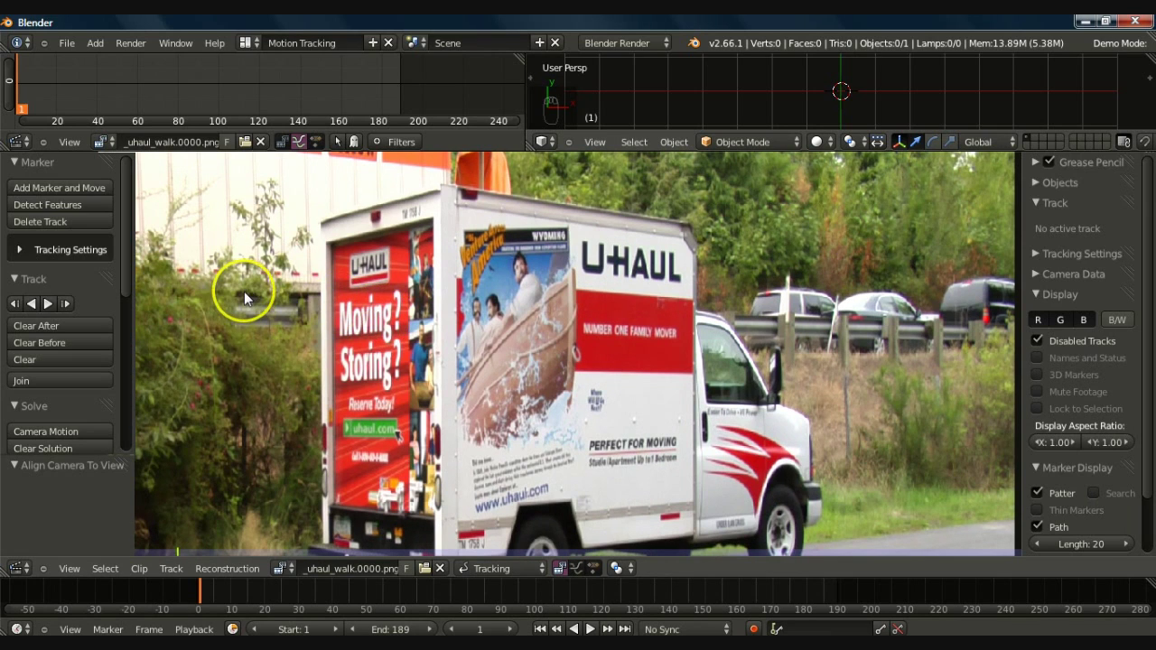
drag(133, 268, 169, 264)
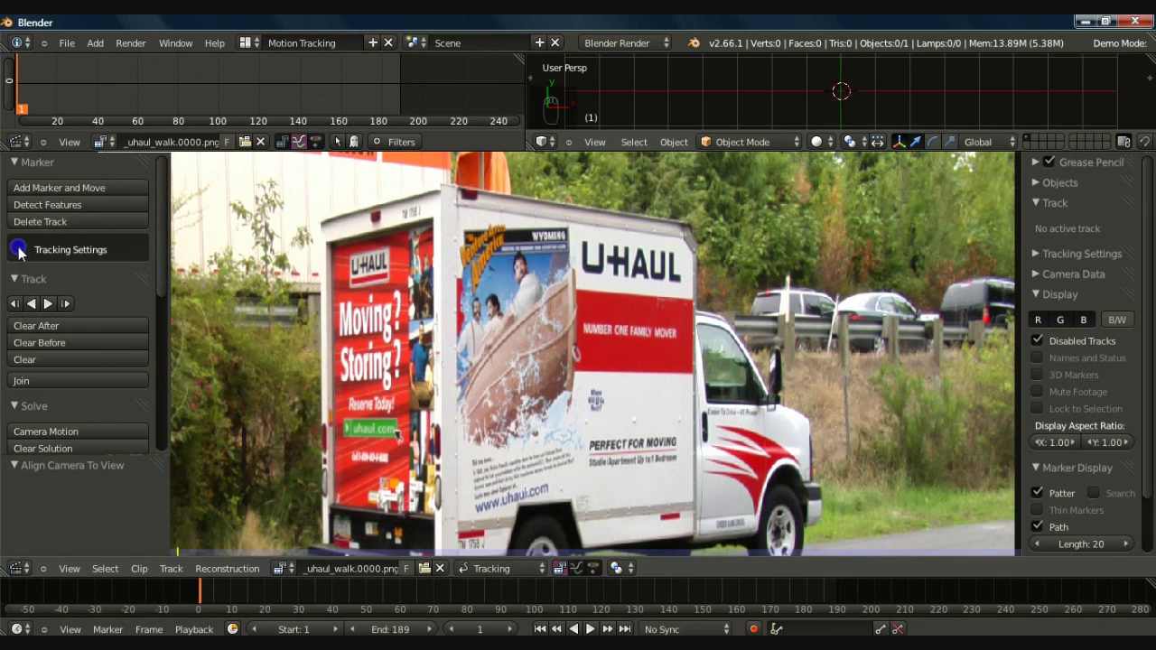
click(20, 251)
click(71, 273)
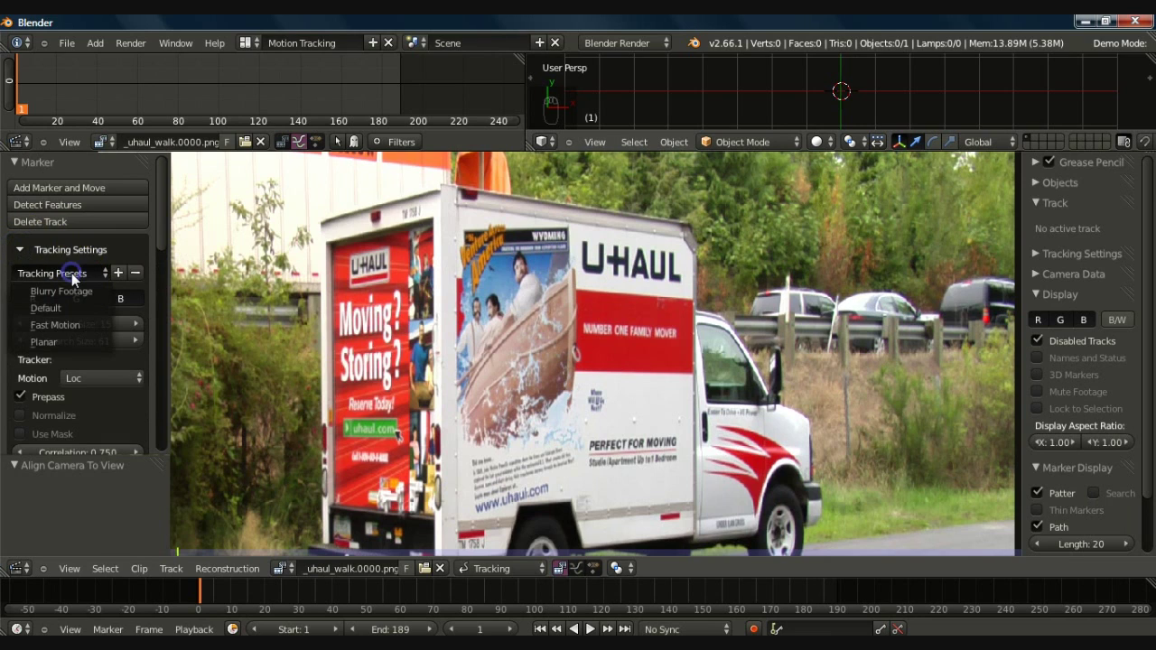
click(43, 343)
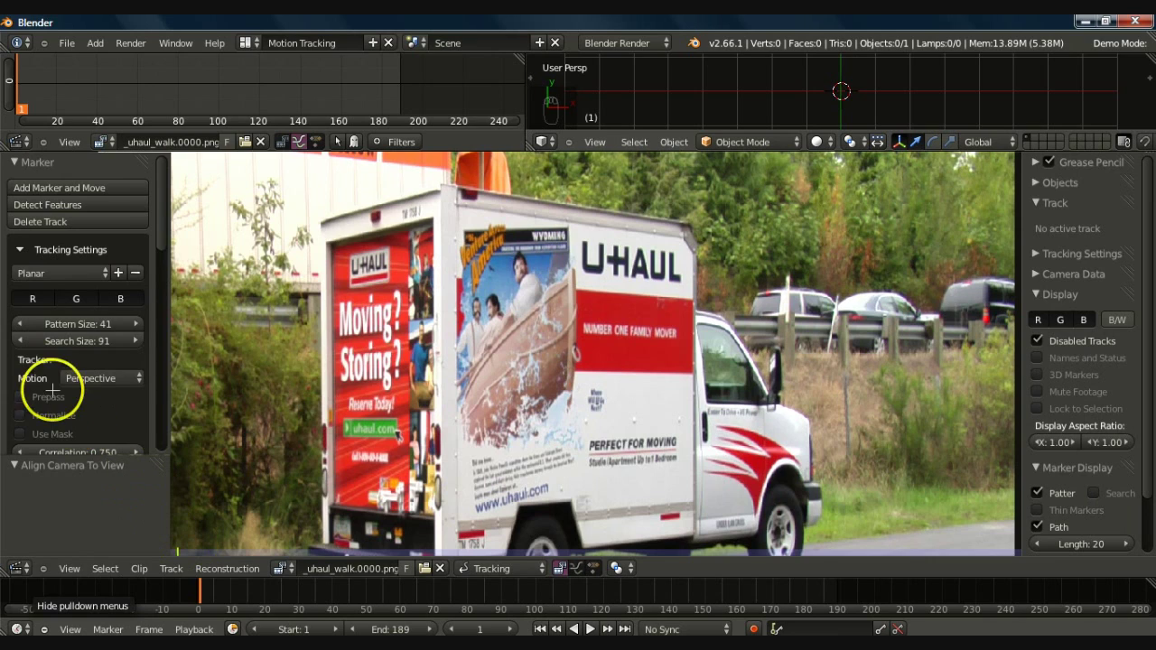
mouse_move(50, 407)
mouse_down()
mouse_move(23, 405)
mouse_move(11, 420)
mouse_move(81, 418)
mouse_move(40, 399)
mouse_up()
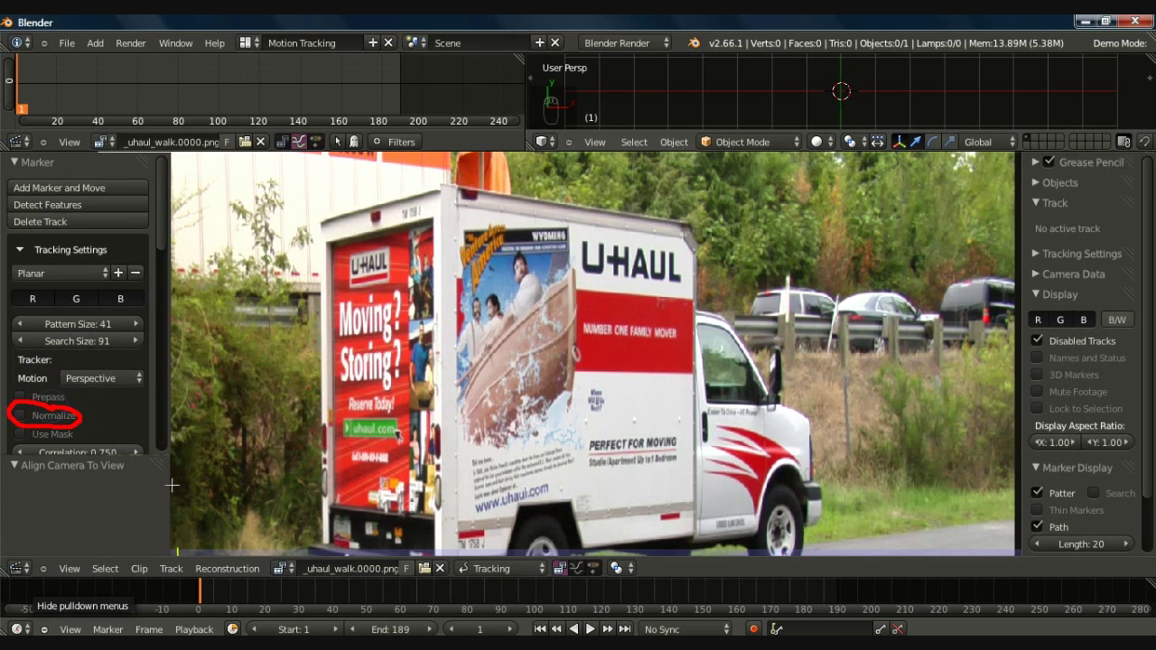
key(Escape)
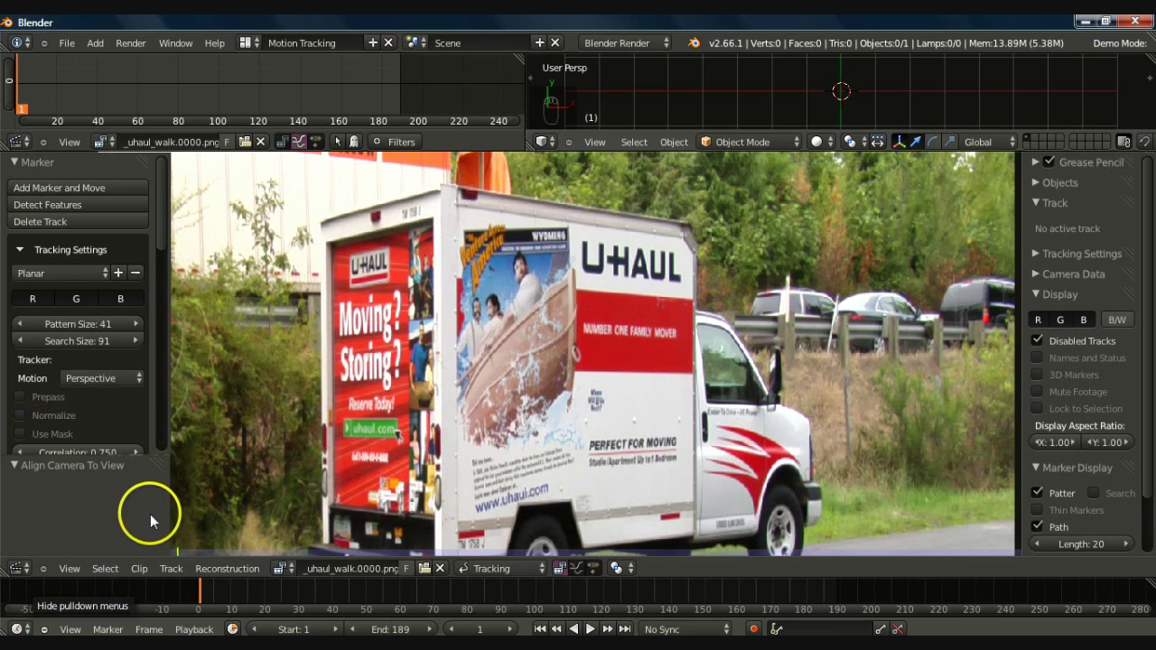
click(20, 415)
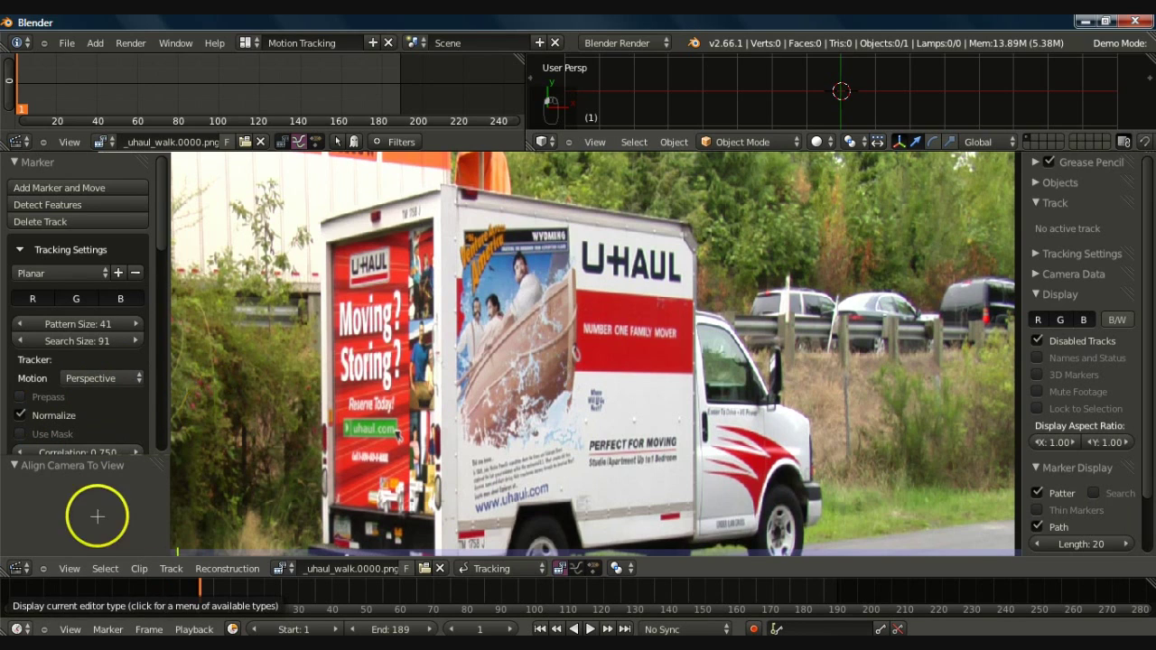
mouse_move(71, 428)
mouse_down()
mouse_move(23, 420)
mouse_move(72, 454)
mouse_move(79, 423)
mouse_up()
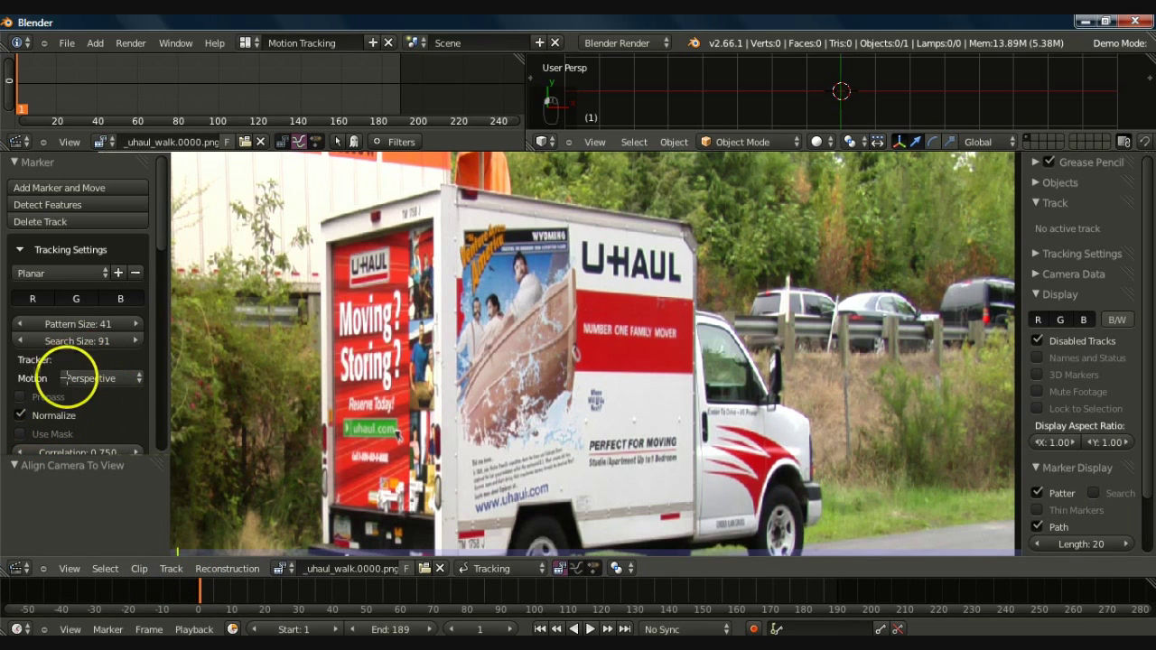
mouse_move(53, 384)
mouse_down()
mouse_move(10, 394)
mouse_move(78, 401)
mouse_move(54, 384)
mouse_up()
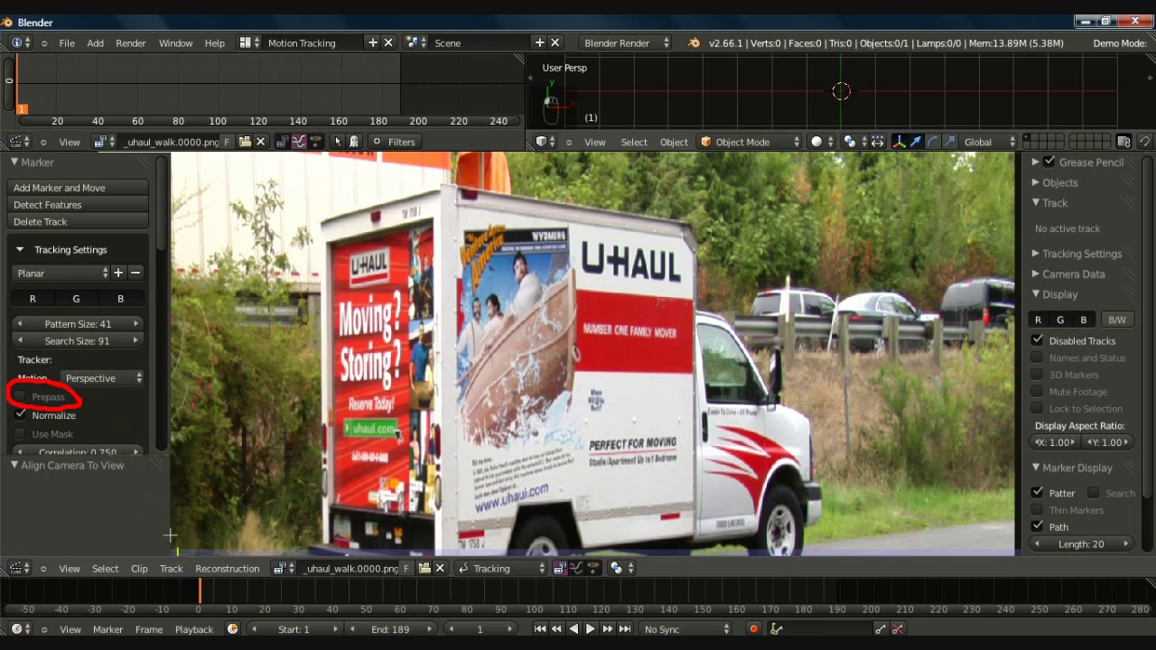
key(Escape)
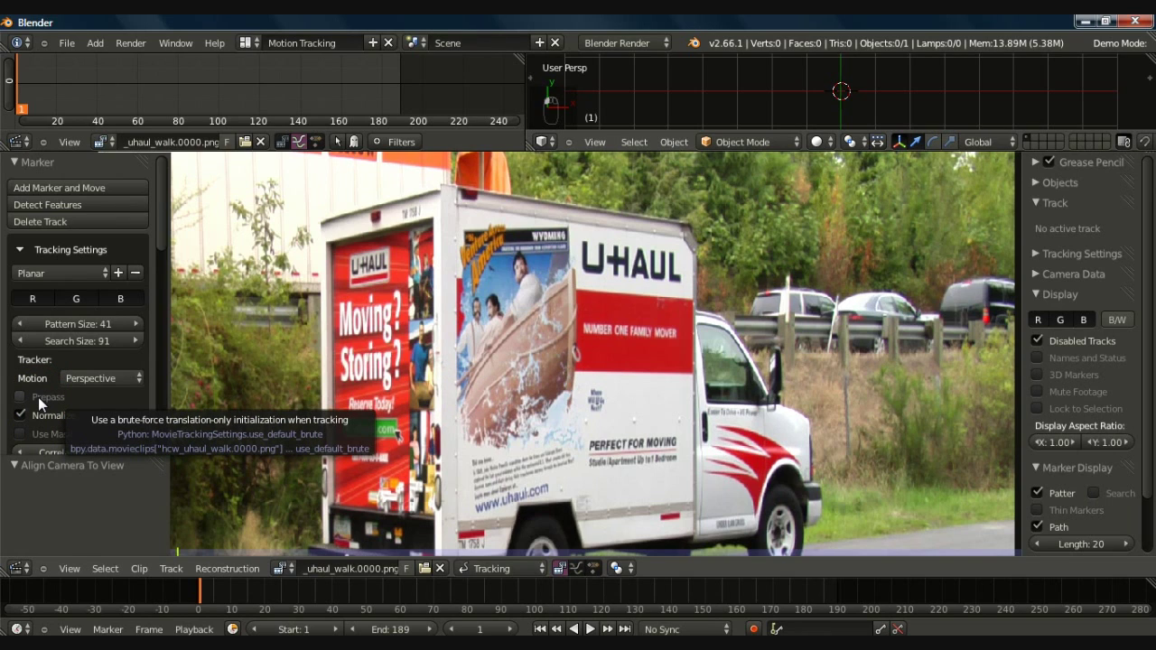
- Add a new tracking object to the clip and name it Uhaul
click(1039, 183)
click(1127, 215)
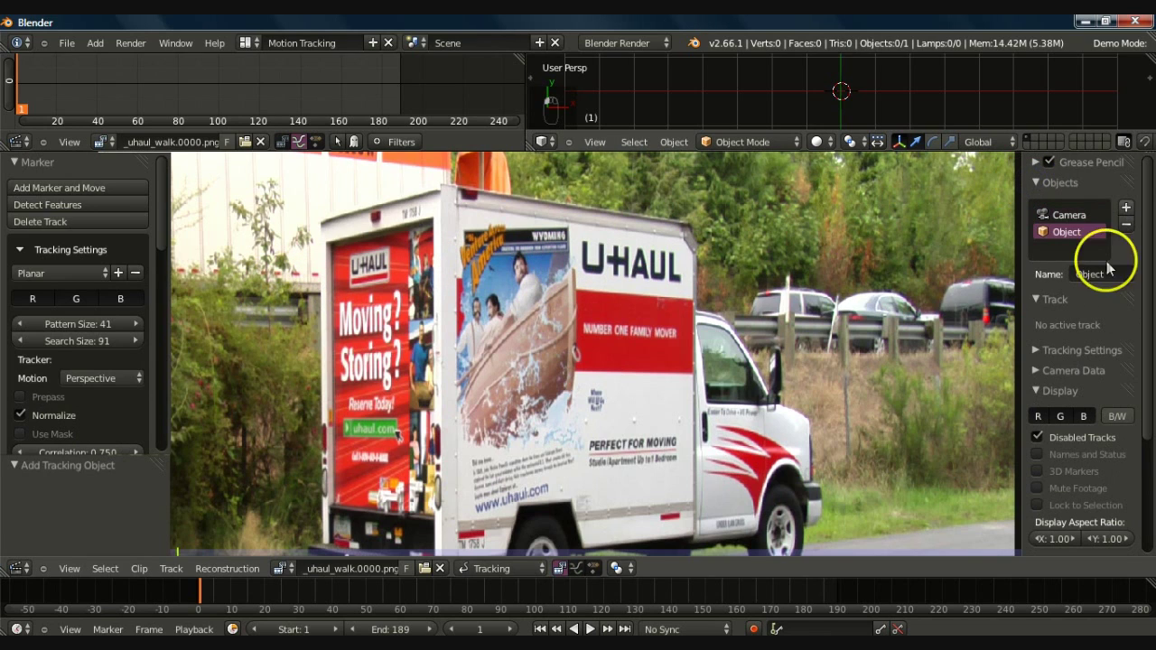
click(1096, 277)
text(Uhaul)
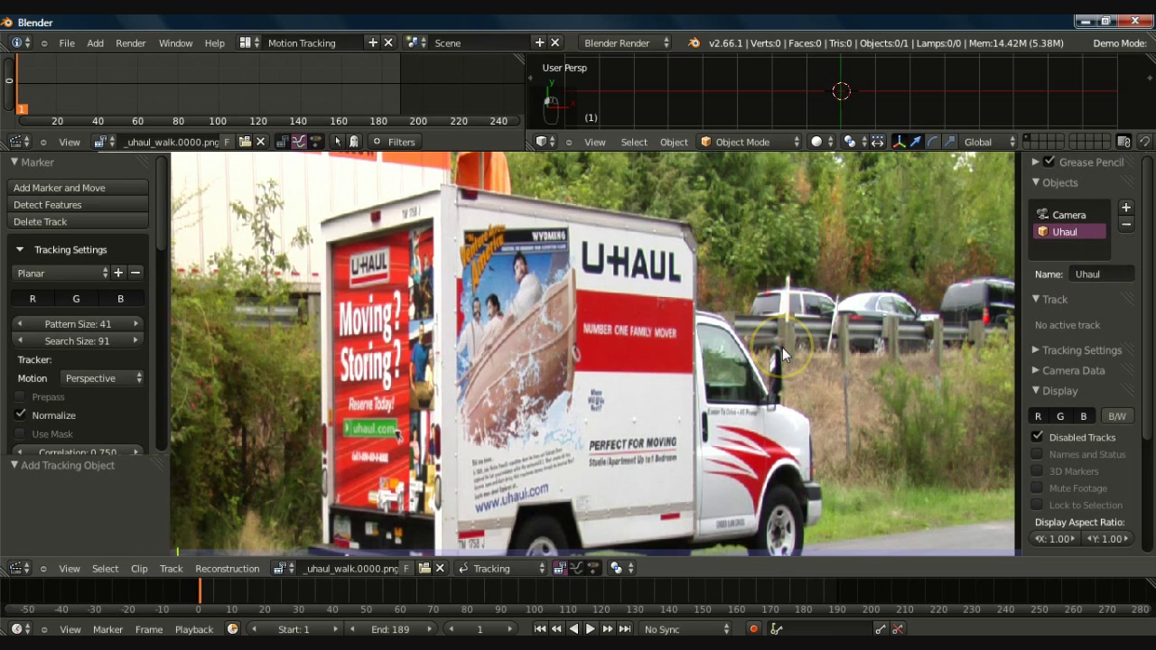
- Place a tracking marker on the upper-left corner of the red stripe on the truck's side and fine-tune its position
ctrl+click(576, 290)
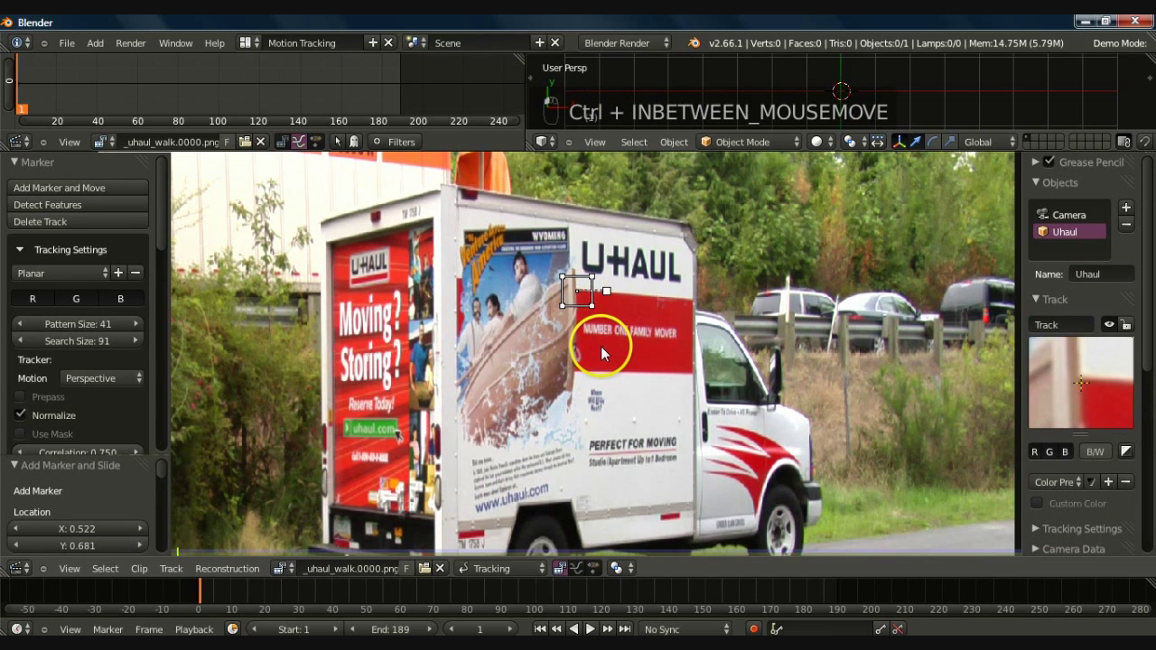
key(g)
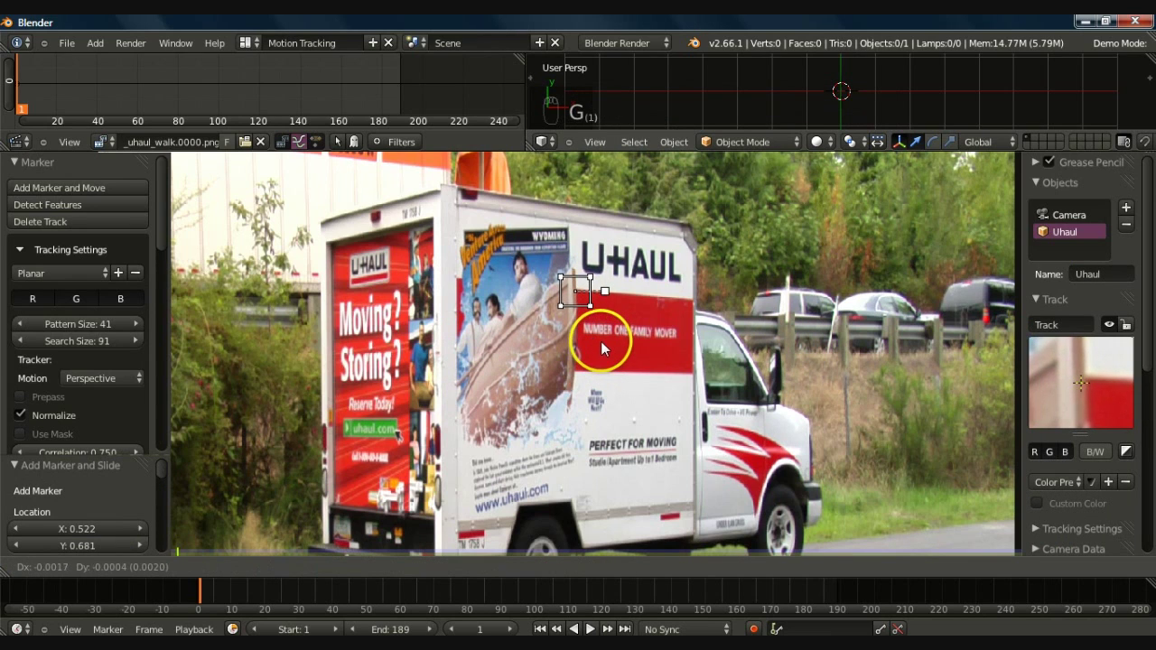
click(615, 332)
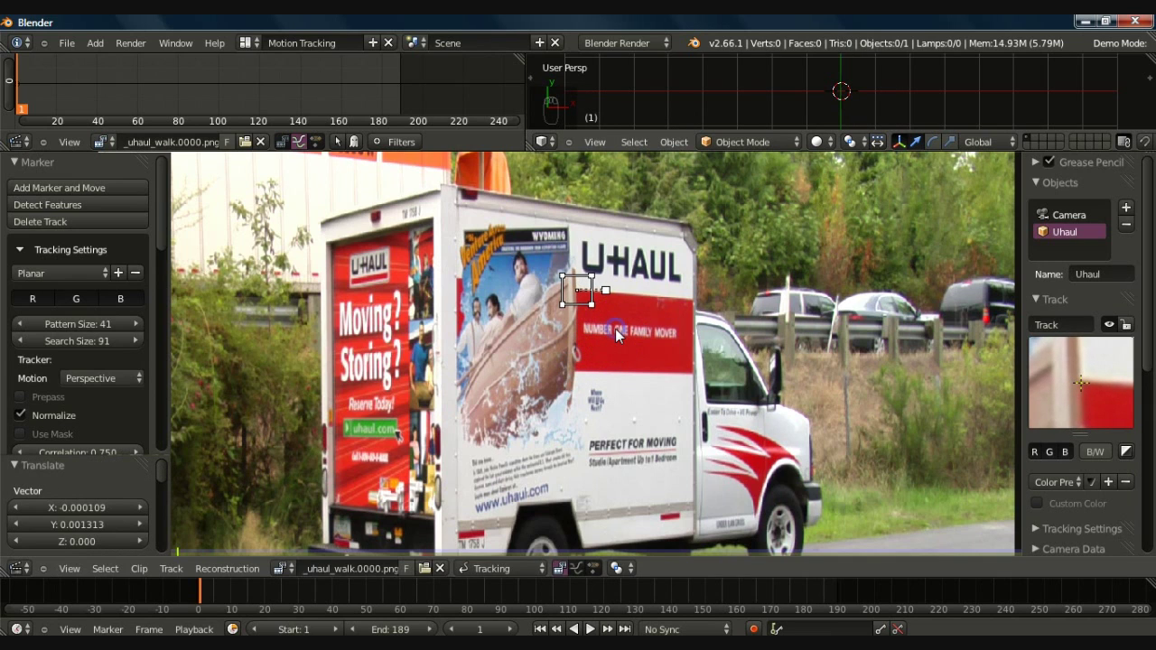
- Scale the marker's pattern area up 6.778 times, by 1.301 and 1.107 along X and 0.910 along Y, to span the truck's upper side
key(s)
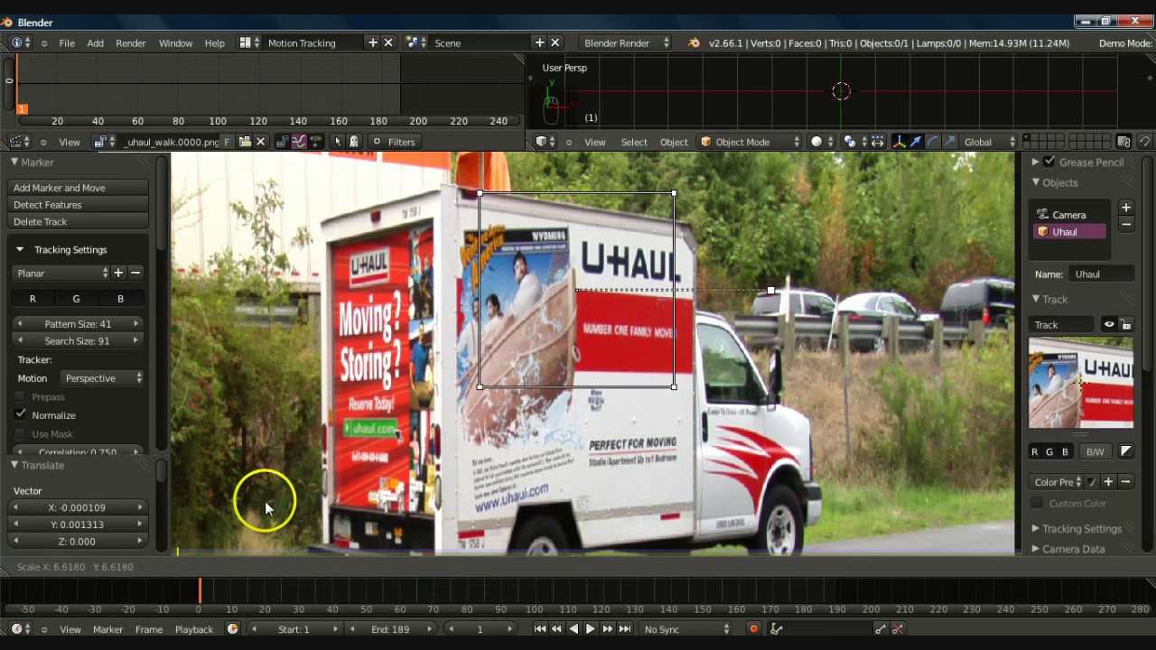
click(263, 501)
key(s)
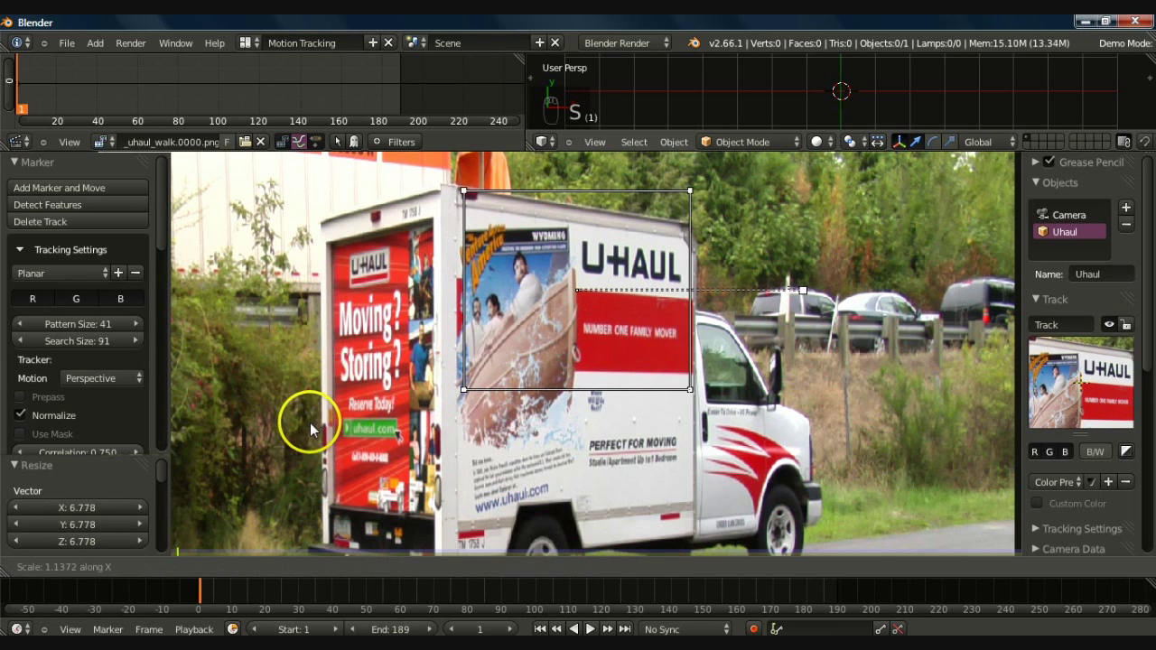
click(278, 441)
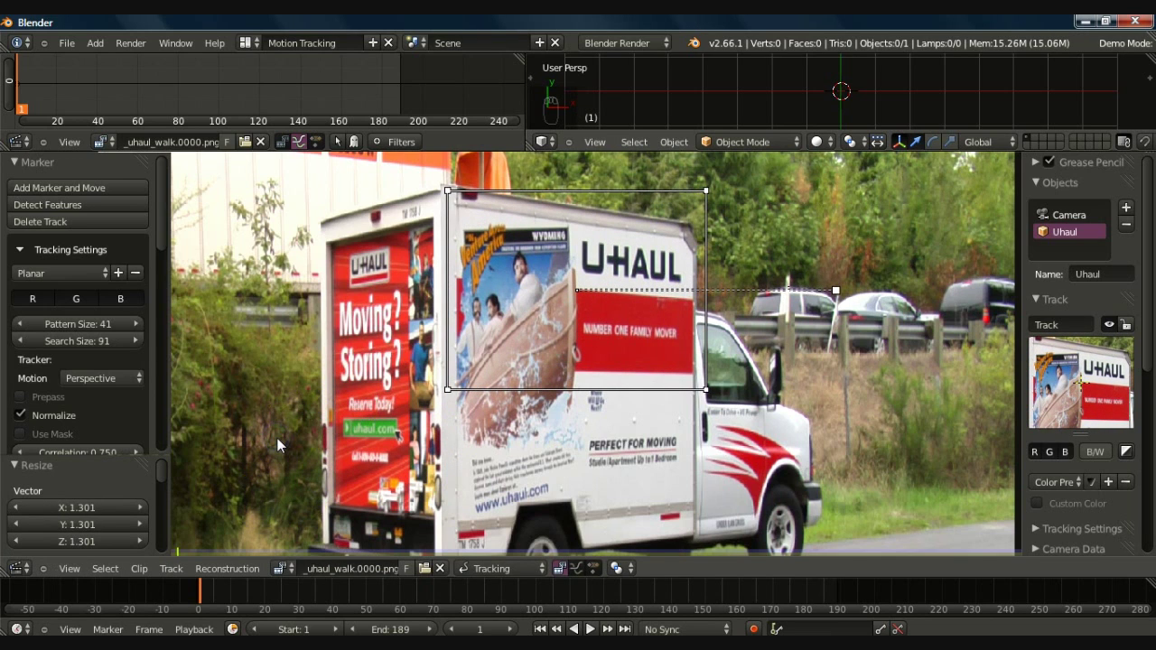
key(s)
key(y)
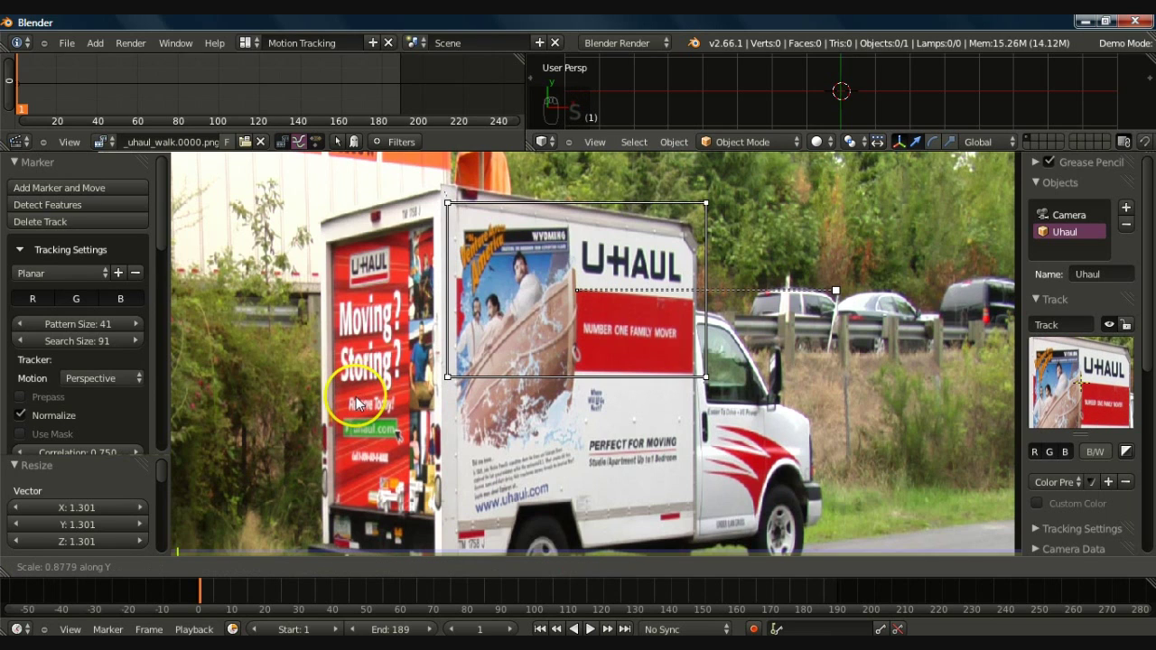
click(381, 382)
key(s)
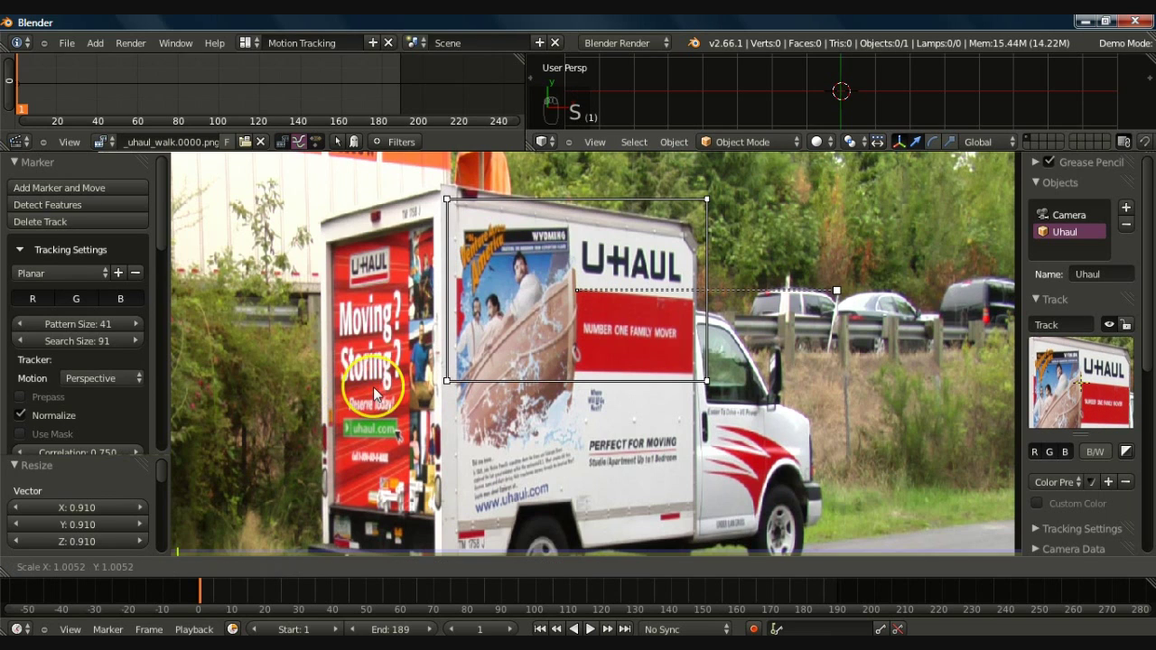
click(359, 392)
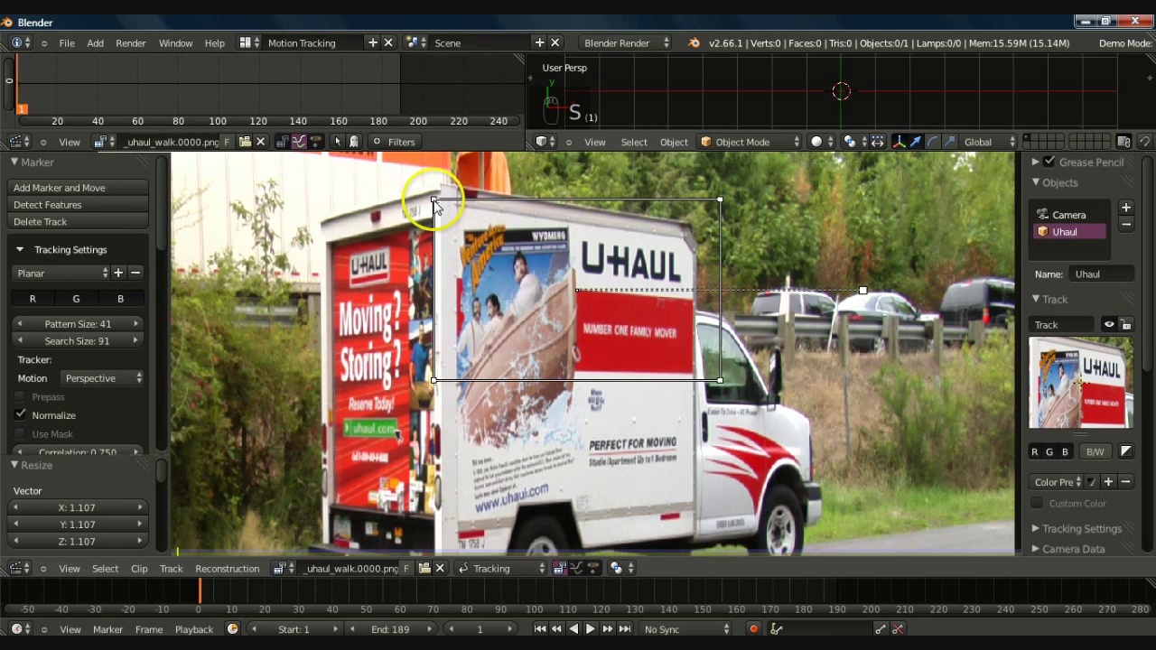
- Adjust the pattern's four corners to follow the perspective of the truck's upper side, and position the displayed search area around it
drag(434, 199, 427, 177)
drag(720, 198, 705, 215)
drag(720, 380, 706, 390)
drag(430, 381, 425, 382)
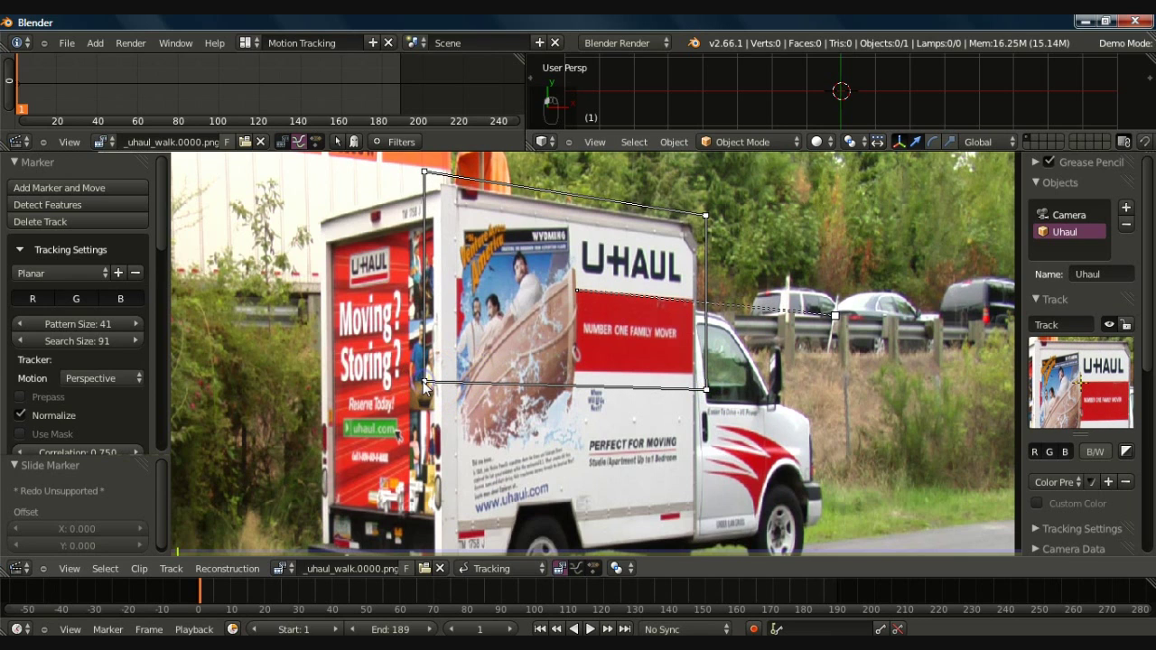
key(alt+s)
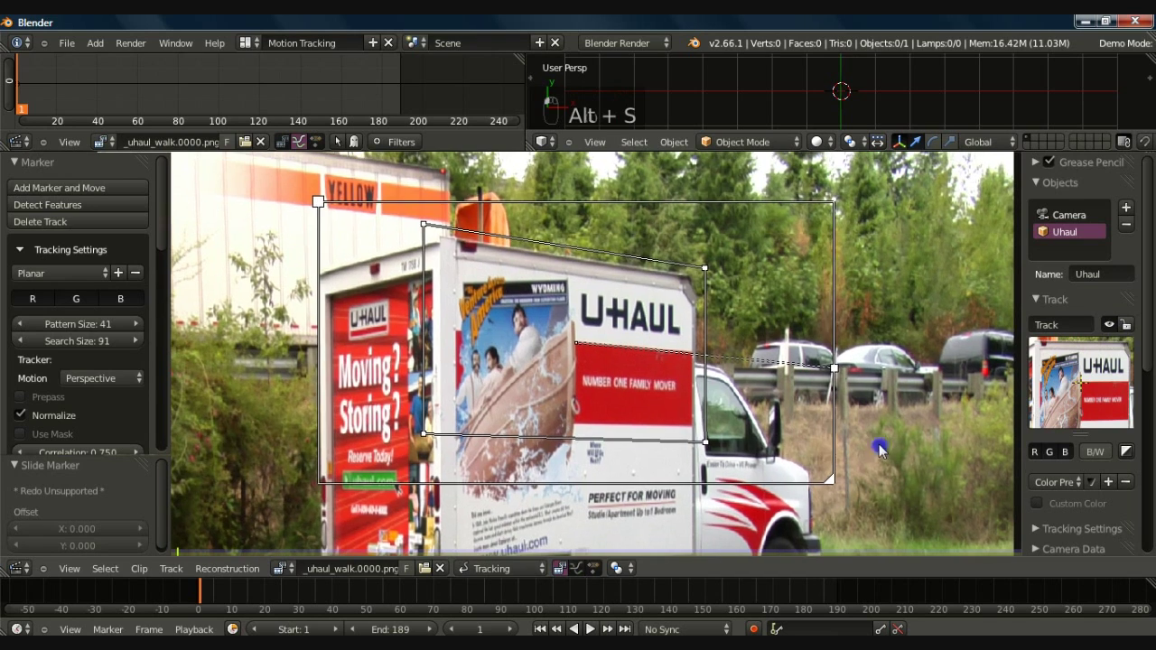
drag(318, 202, 305, 209)
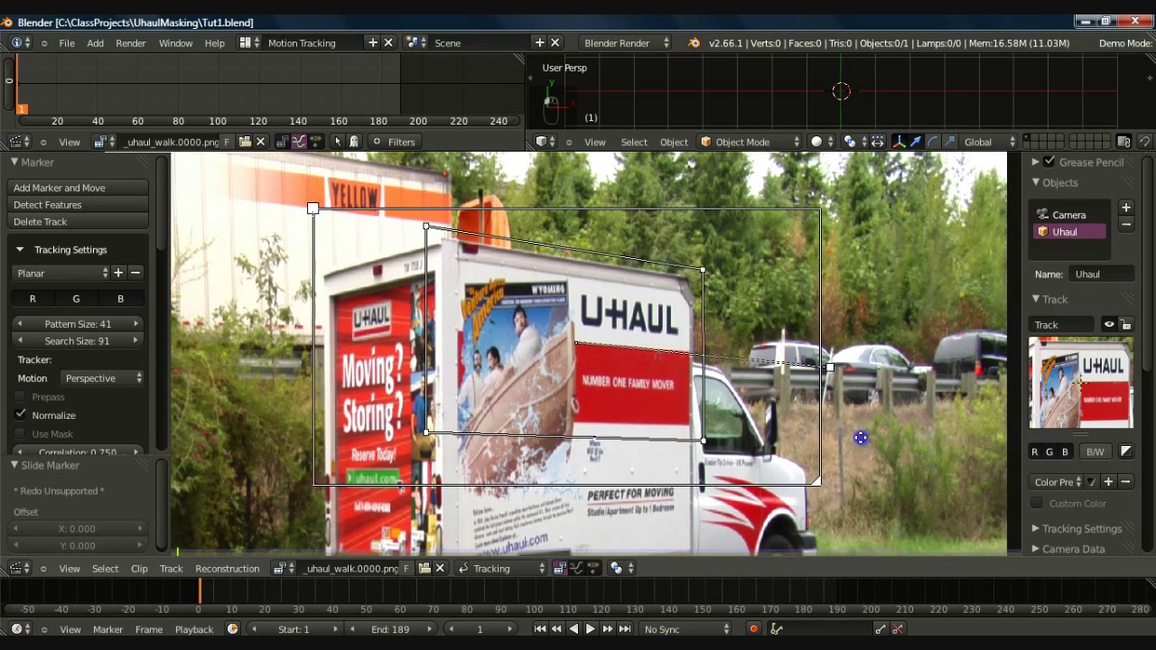
- Track the truck-side marker forward from frame 1
scroll(860, 416, down, 4)
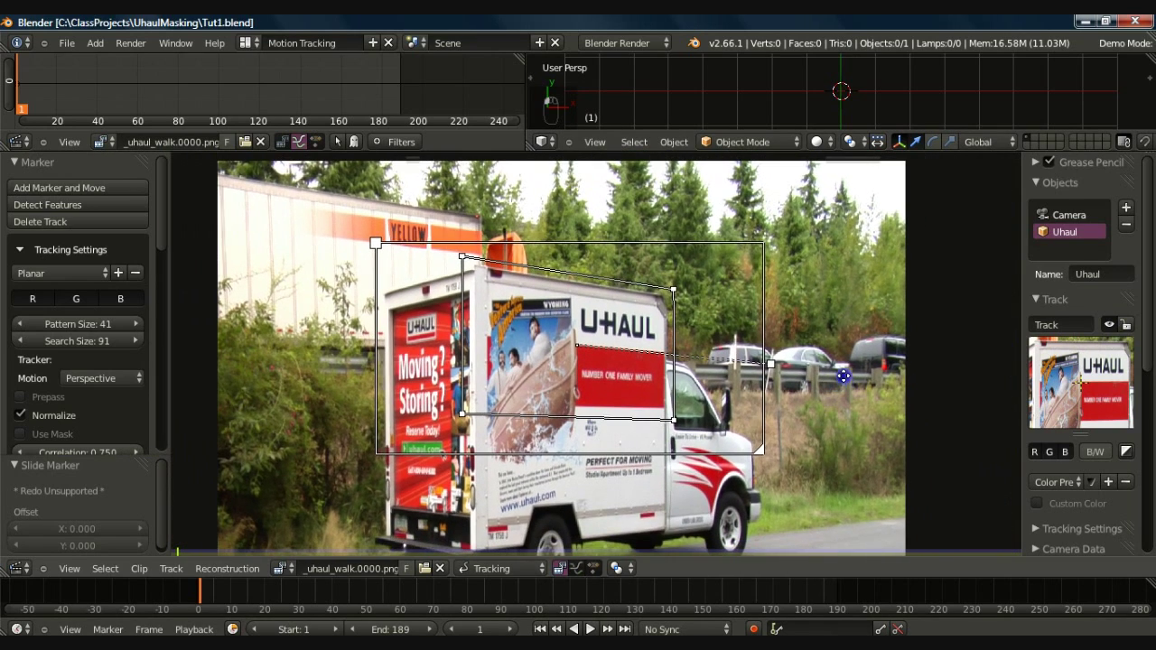
middle_drag(817, 381, 822, 364)
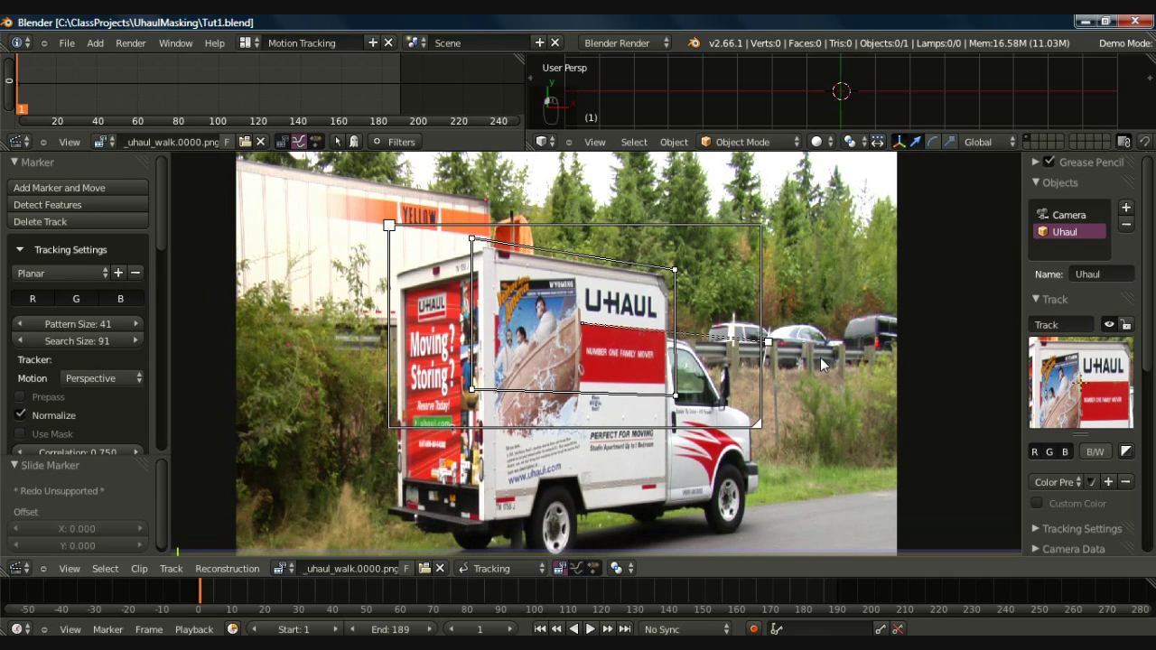
key(ctrl+t)
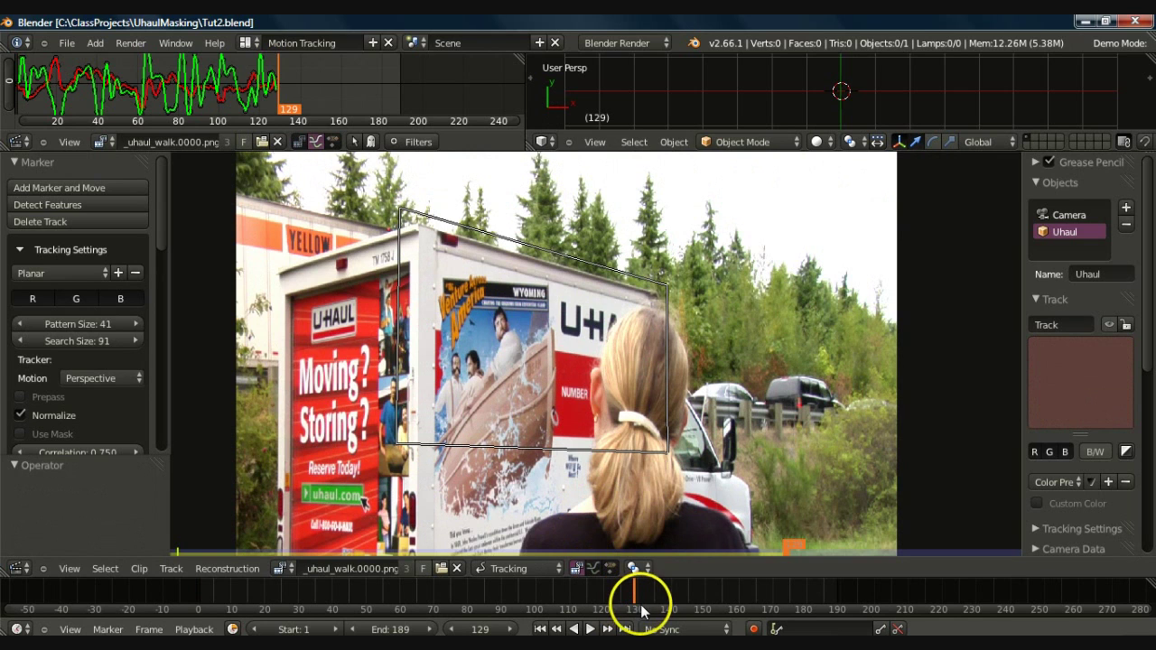
- At frame 129, expand the track's tracking settings and set its correlation to 0.390
click(632, 603)
mouse_move(632, 603)
mouse_down()
mouse_move(614, 599)
mouse_move(636, 602)
mouse_up()
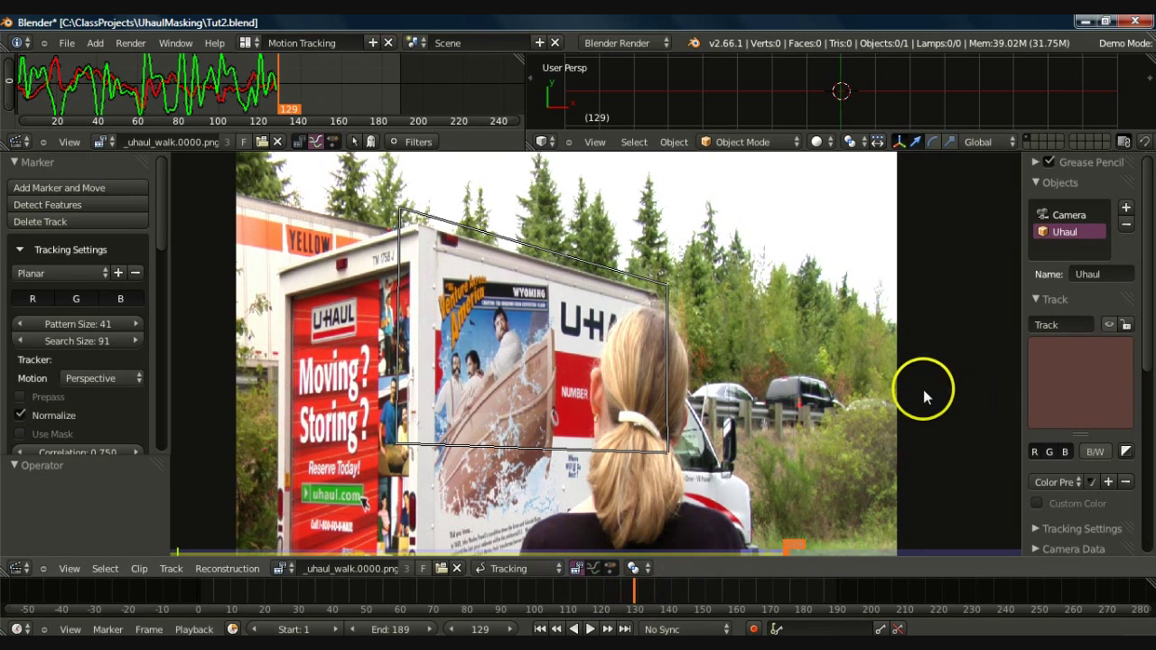
drag(1148, 337, 1150, 524)
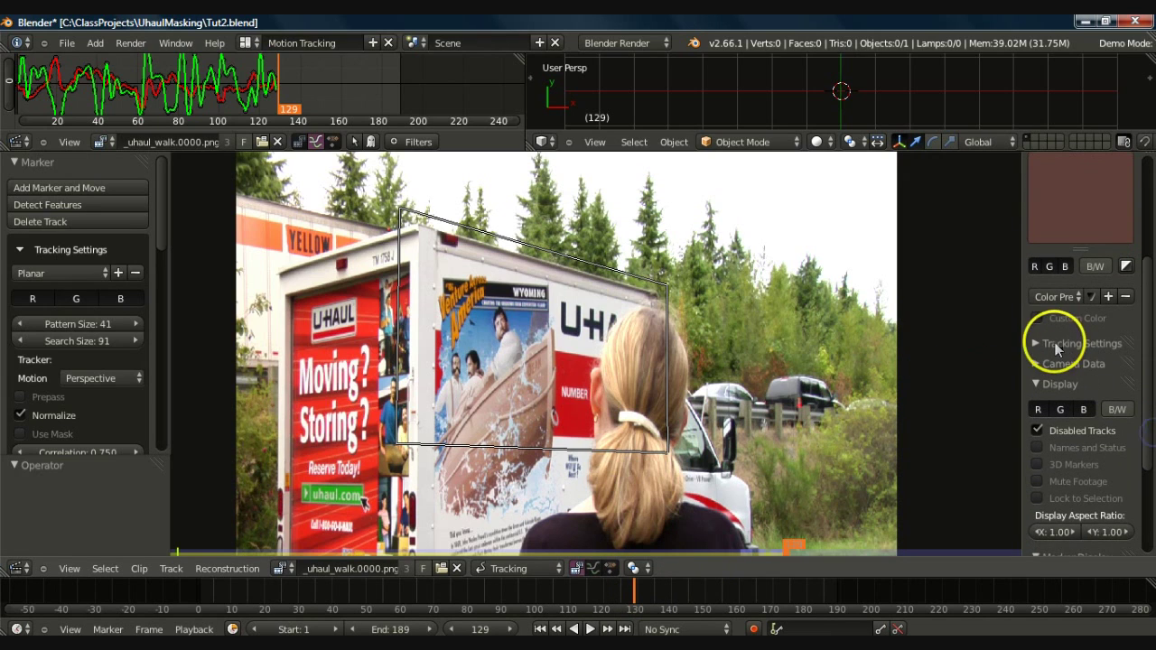
click(1035, 343)
drag(1145, 376, 1149, 411)
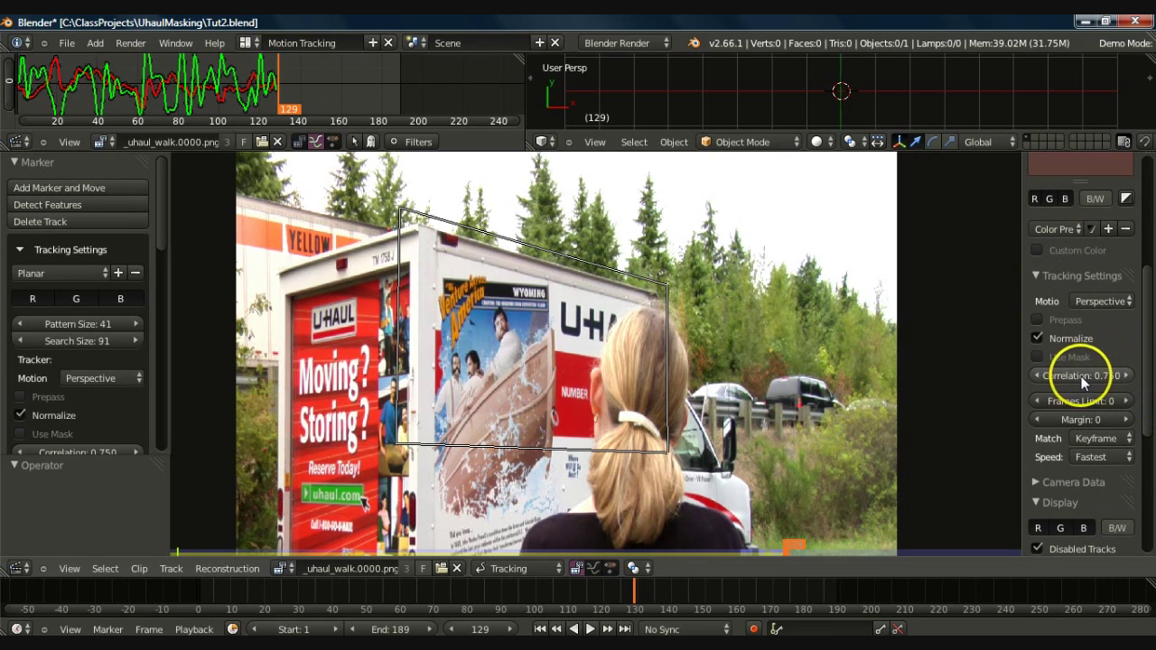
drag(1091, 377, 975, 389)
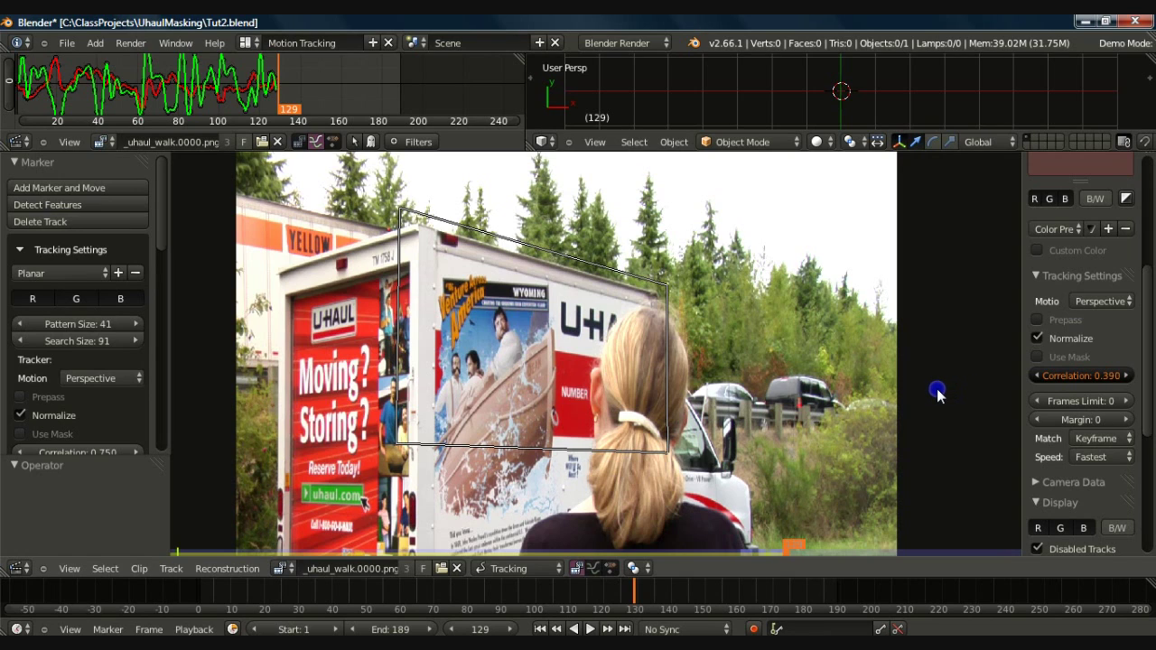
drag(937, 392, 936, 393)
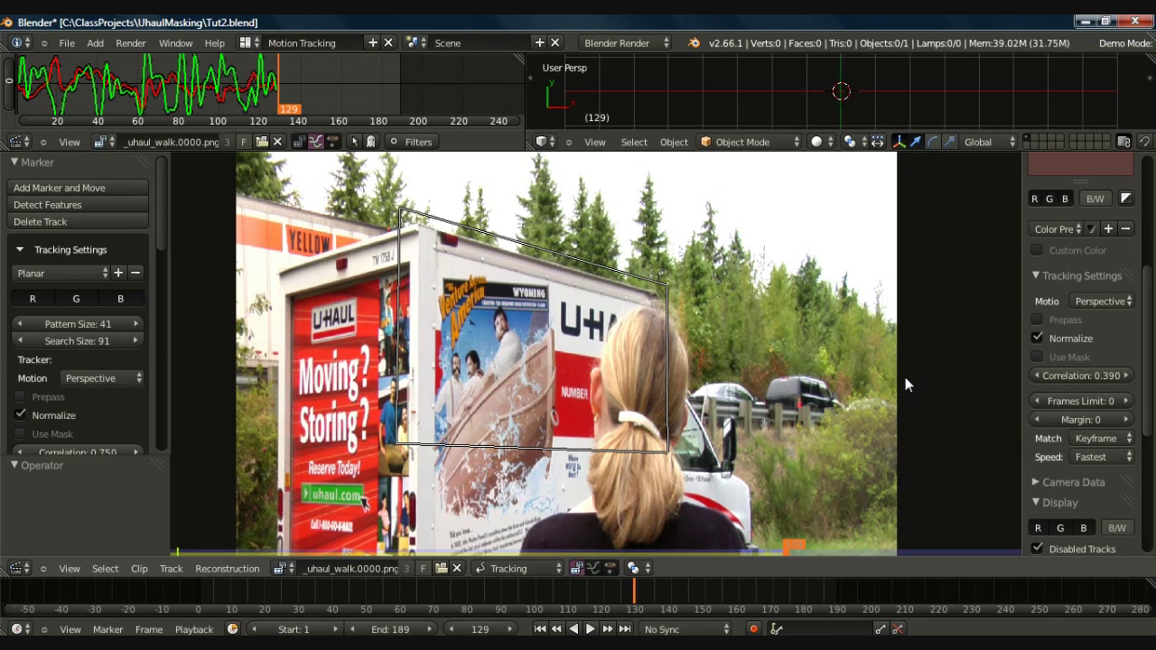
- Go back to frame 128, resume forward tracking of the marker, and scrub to frame 179 to check the track
click(626, 535)
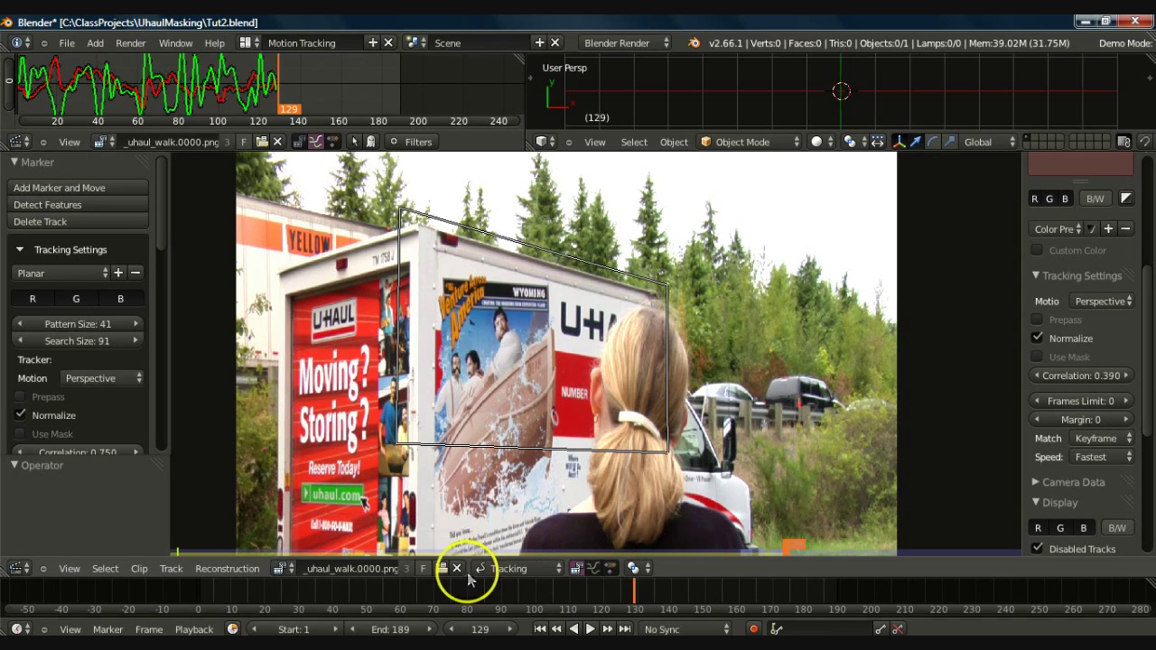
click(453, 628)
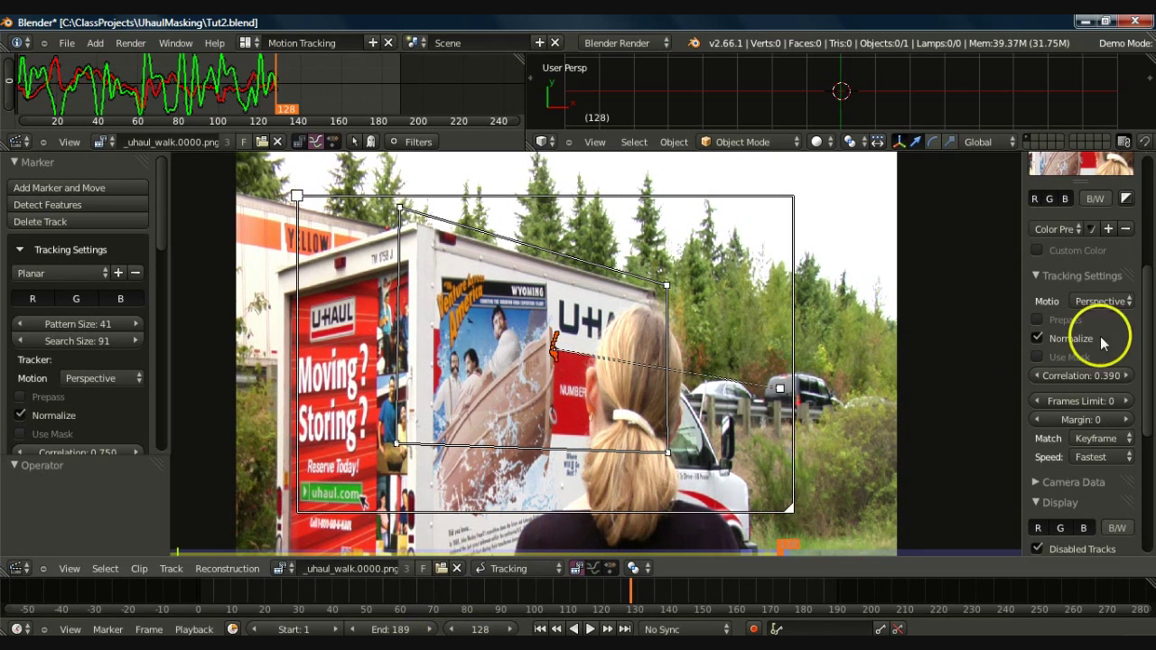
scroll(1110, 335, up, 5)
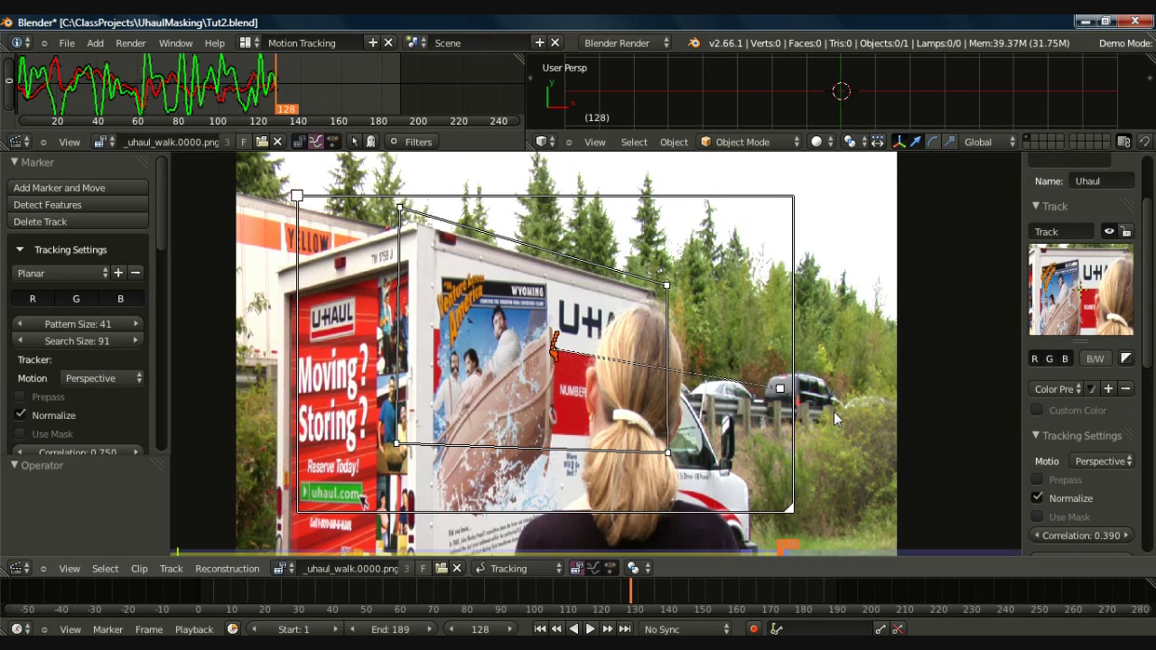
key(ctrl+t)
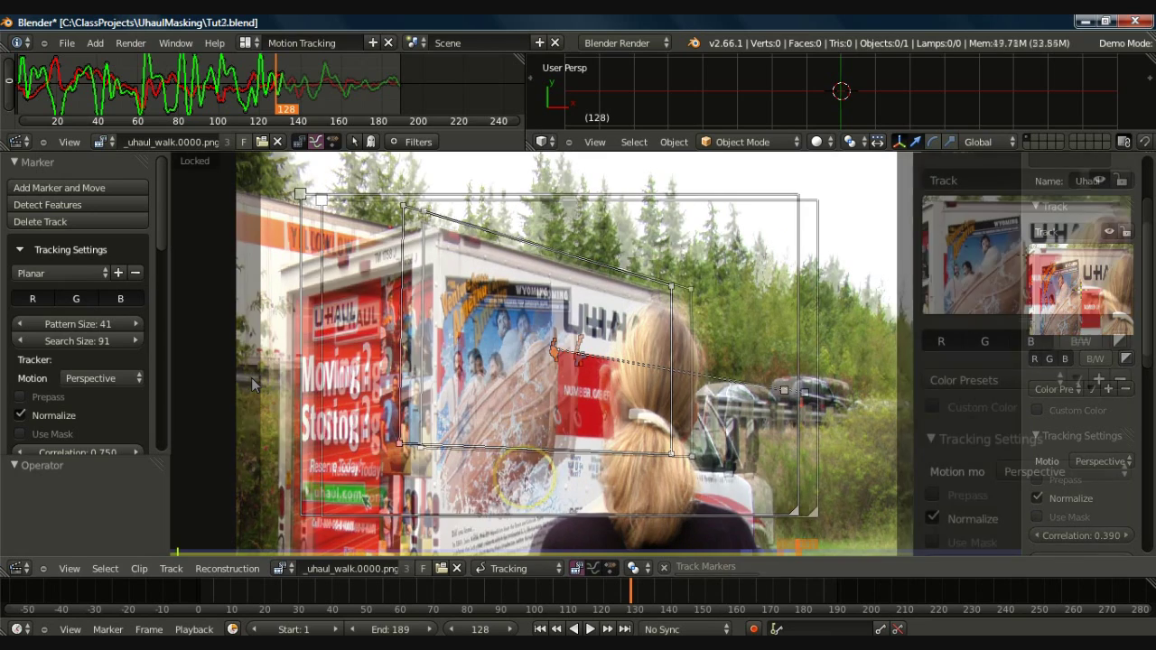
click(535, 499)
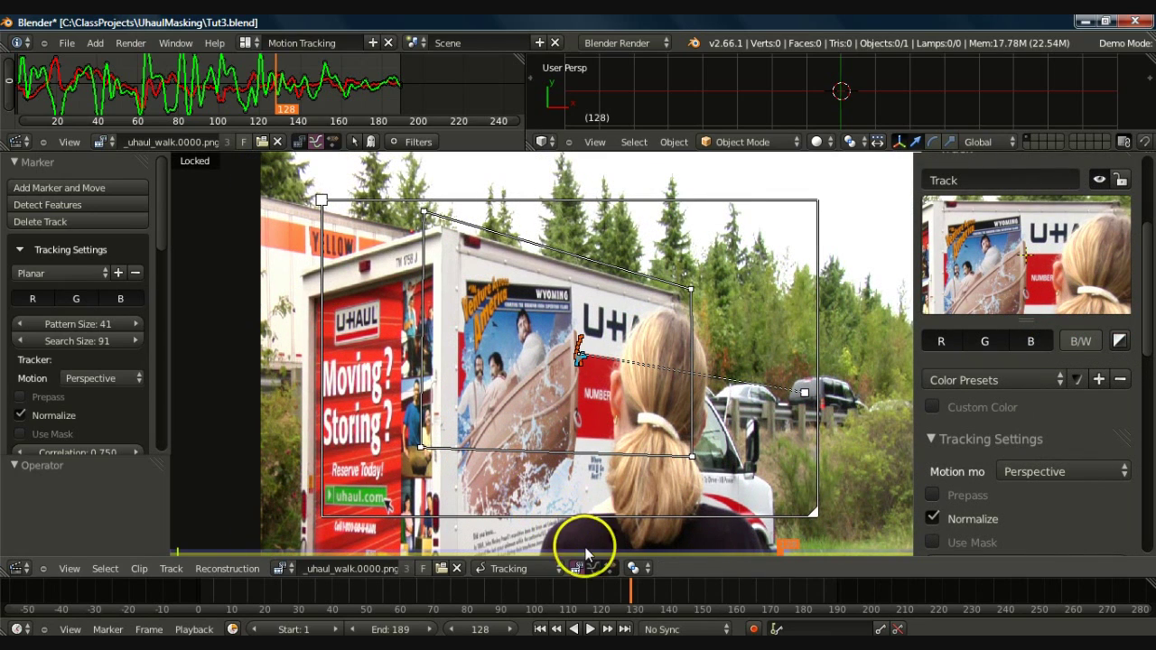
drag(625, 593, 805, 599)
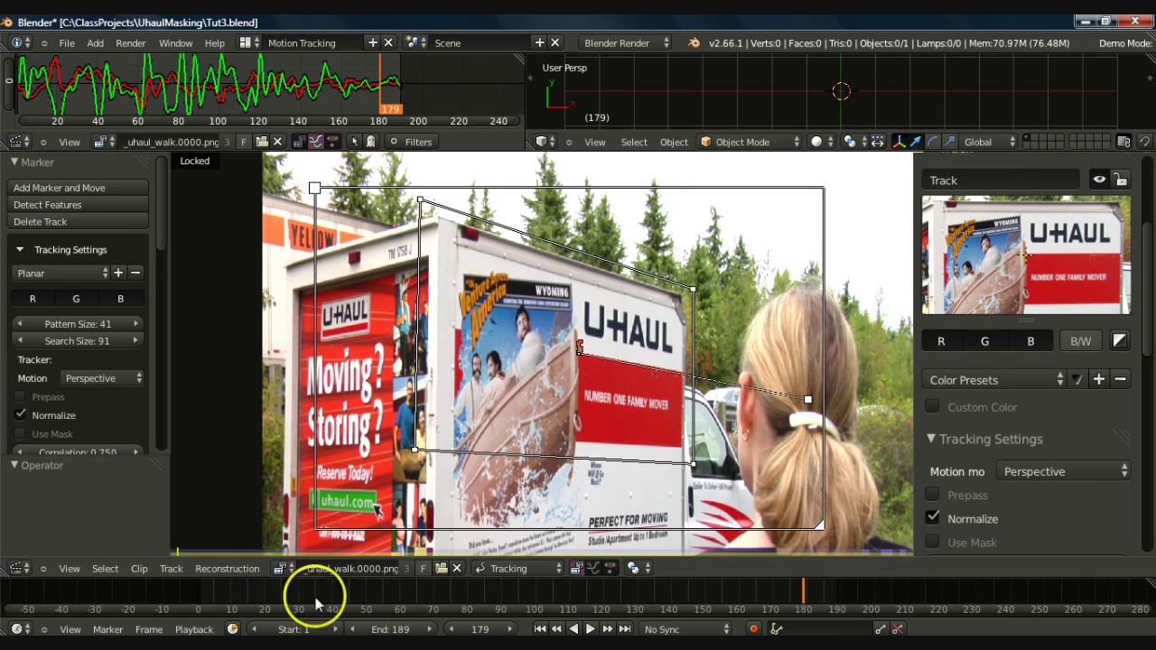
- At frame 1, add a second marker at the red stripe's lower-right corner and scale its pattern up 3.869 times
click(203, 598)
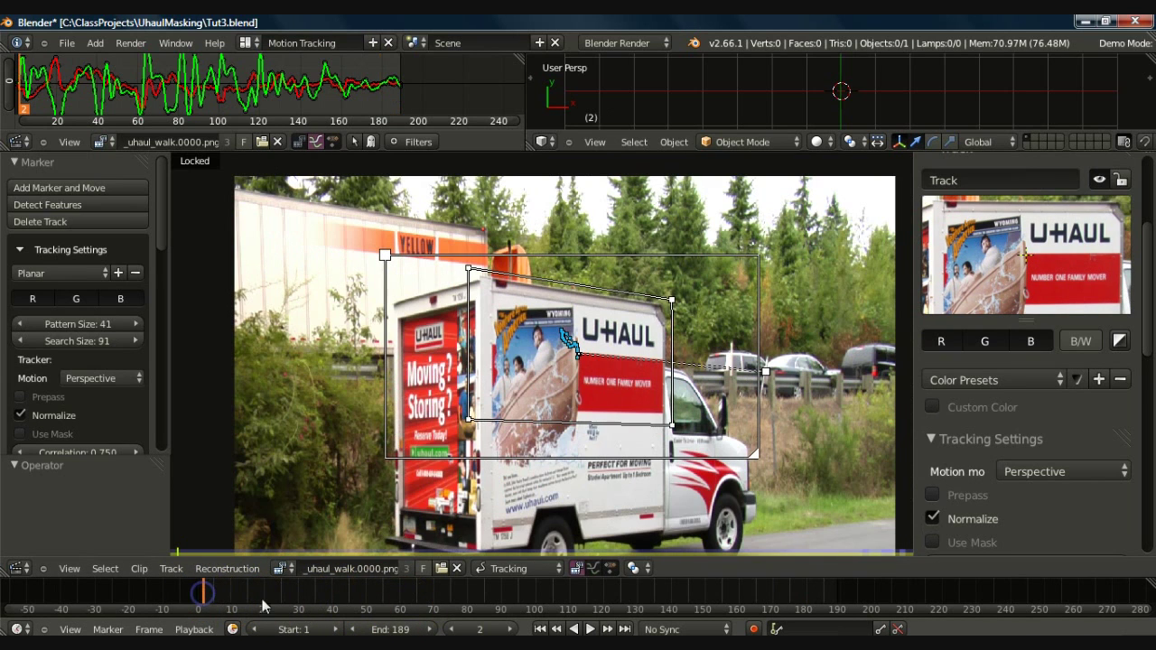
click(449, 629)
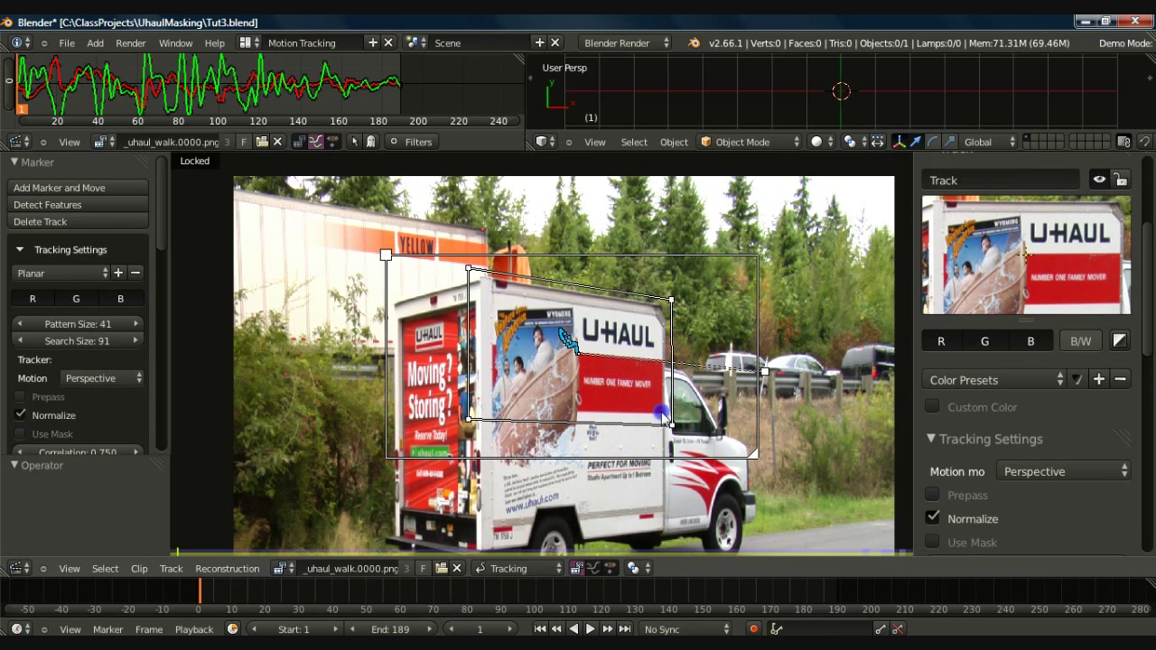
ctrl+click(661, 412)
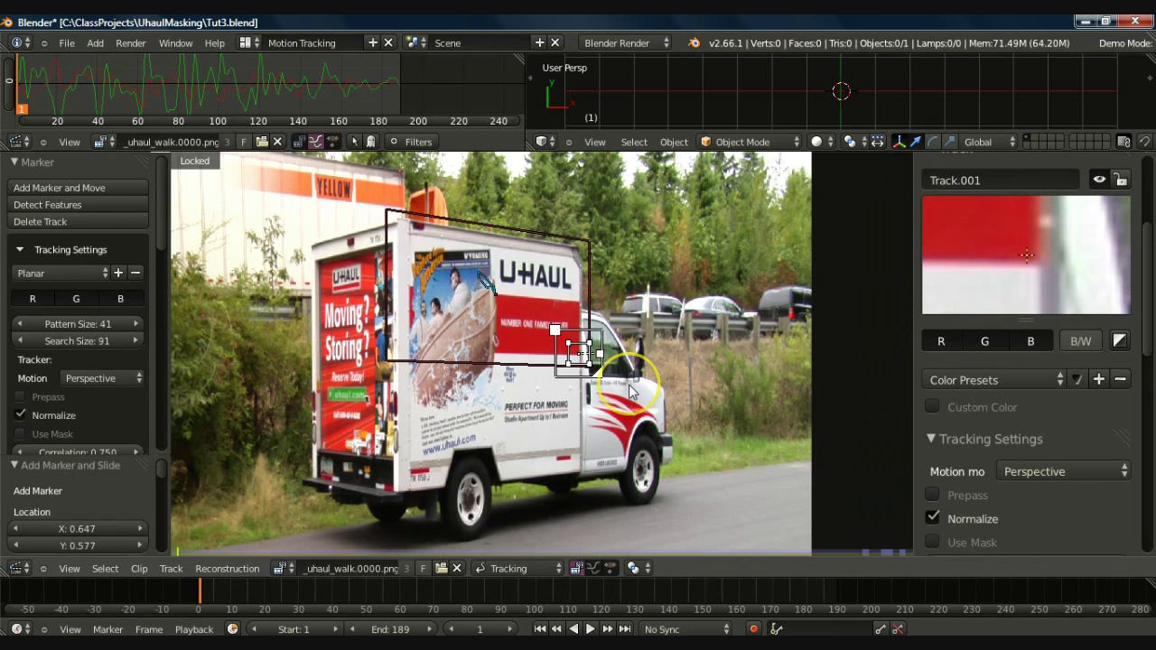
key(g)
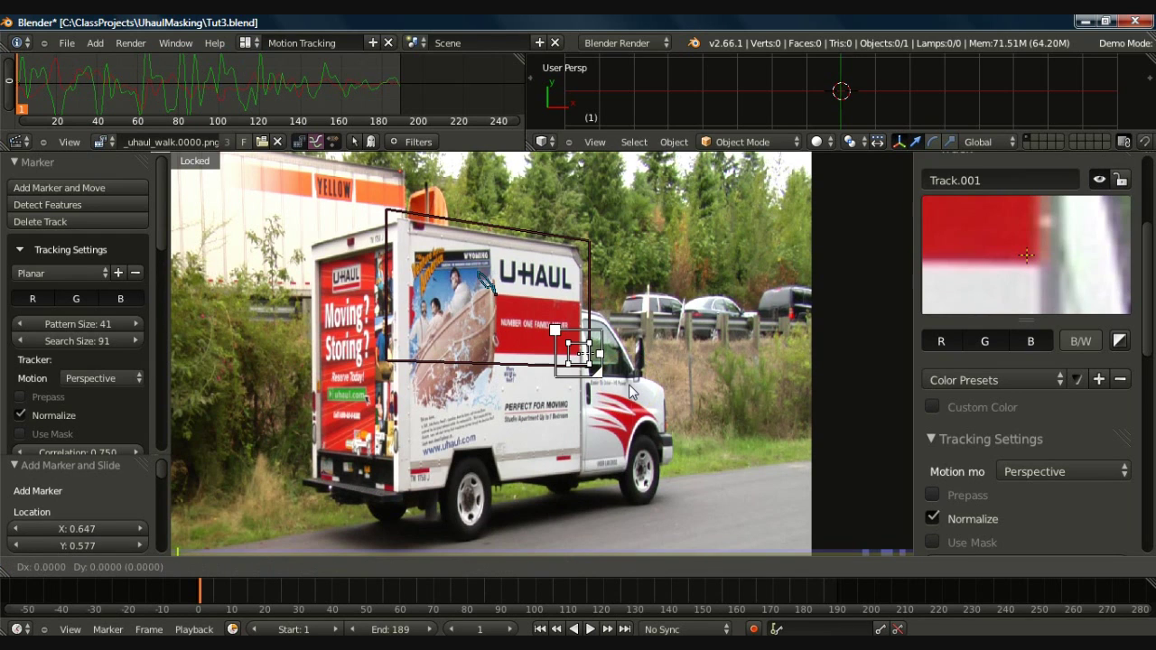
click(631, 390)
key(s)
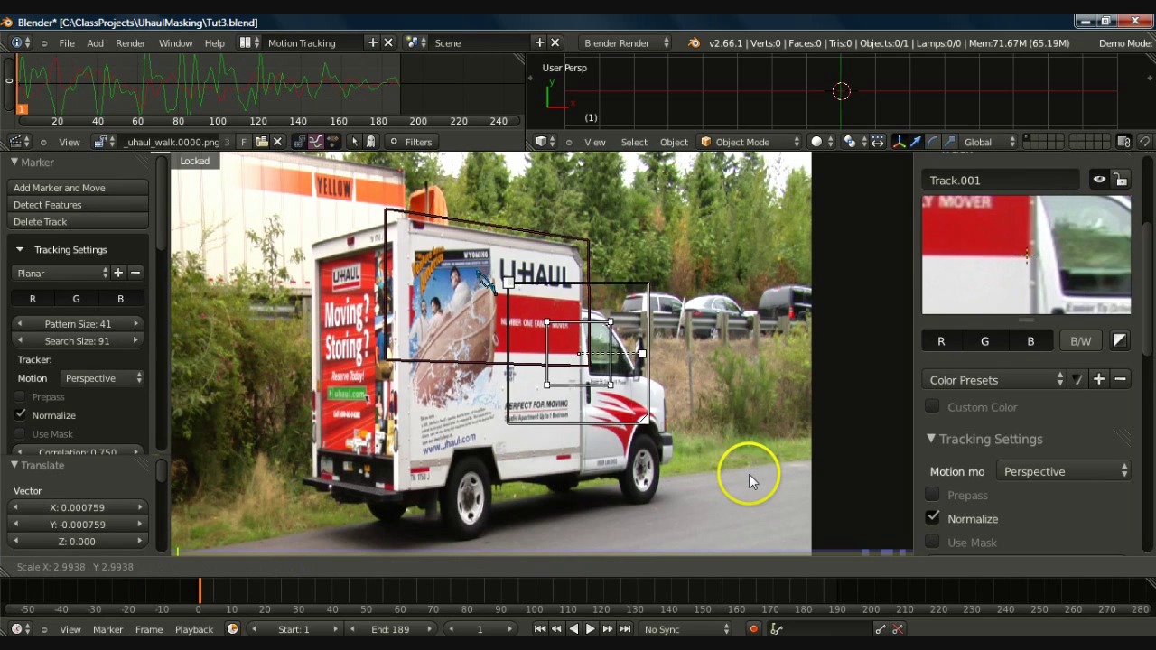
click(782, 507)
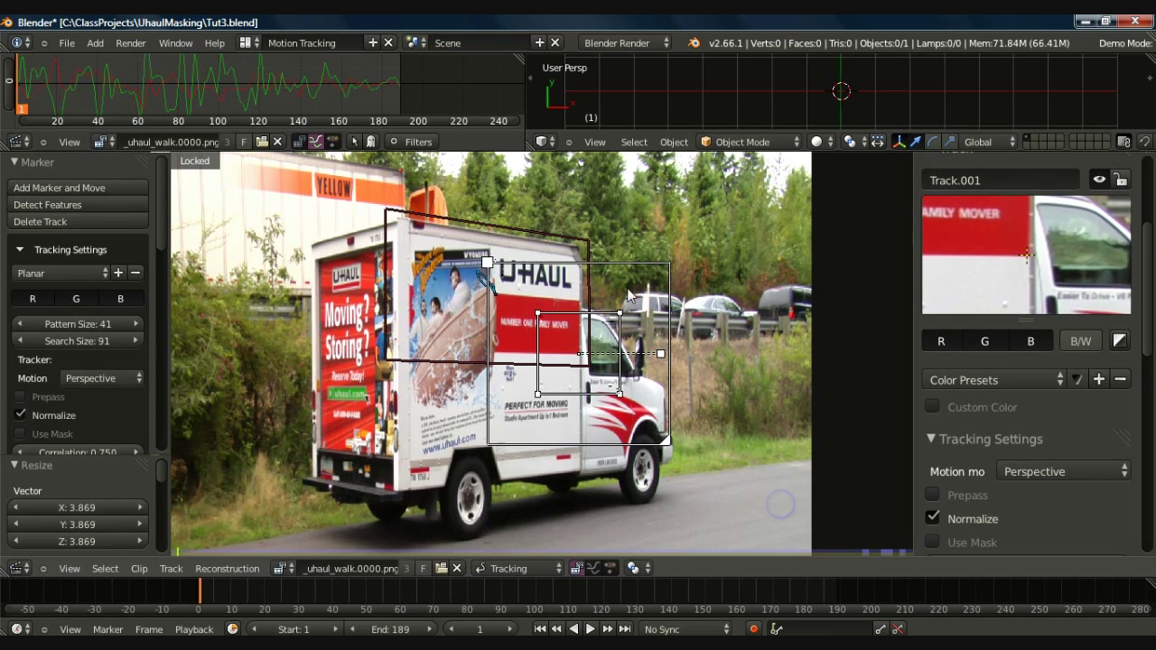
- Hide the search area and align the second marker's pattern corners with the four corners of the first track's pattern
key(alt+s)
drag(539, 313, 386, 210)
drag(537, 393, 386, 363)
drag(620, 394, 588, 365)
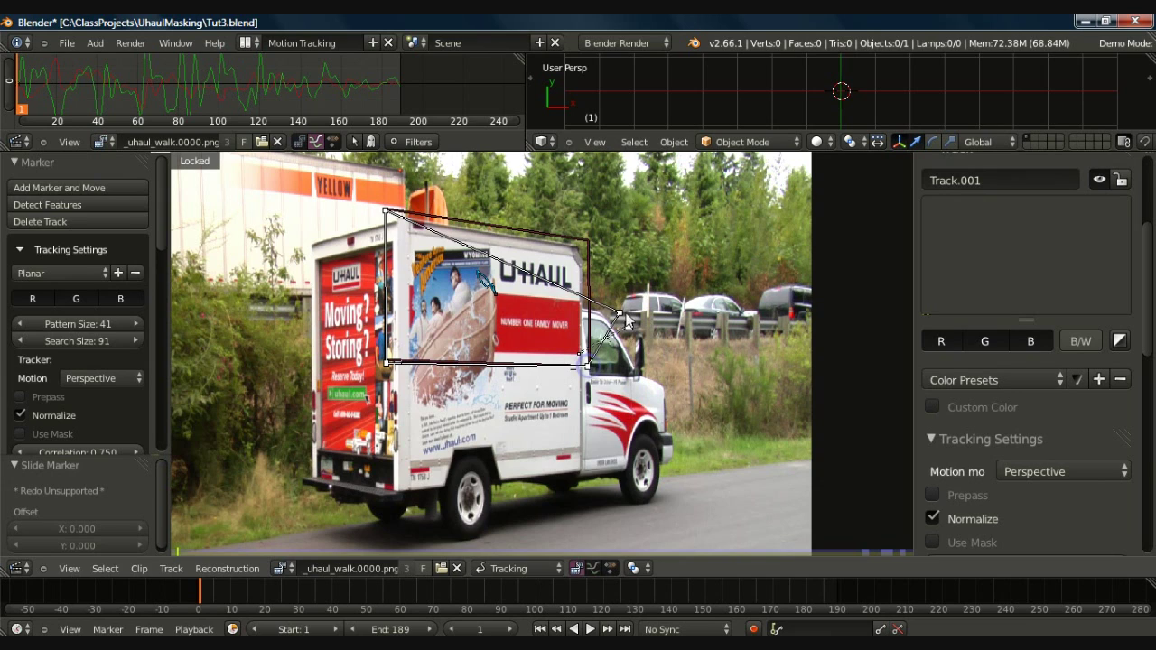
drag(602, 268, 589, 242)
click(586, 366)
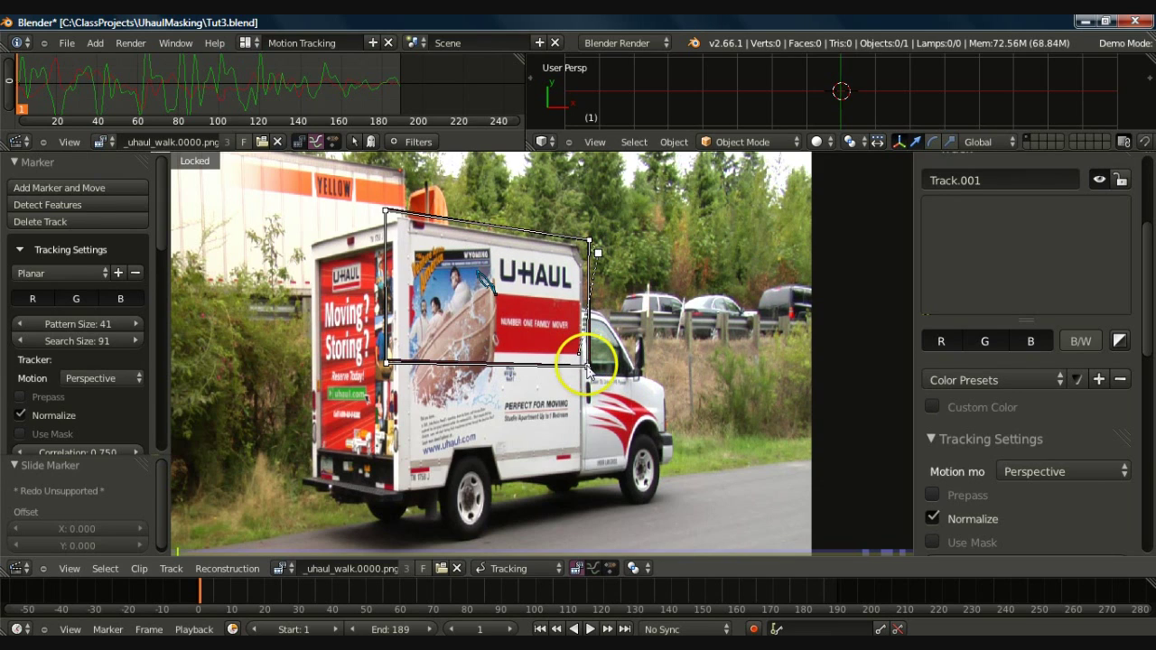
- Extend the second pattern's two bottom corners down the truck's side to just below the PERFECT FOR MOVING text
drag(587, 367, 588, 378)
drag(391, 366, 391, 404)
drag(590, 379, 588, 425)
drag(388, 403, 384, 428)
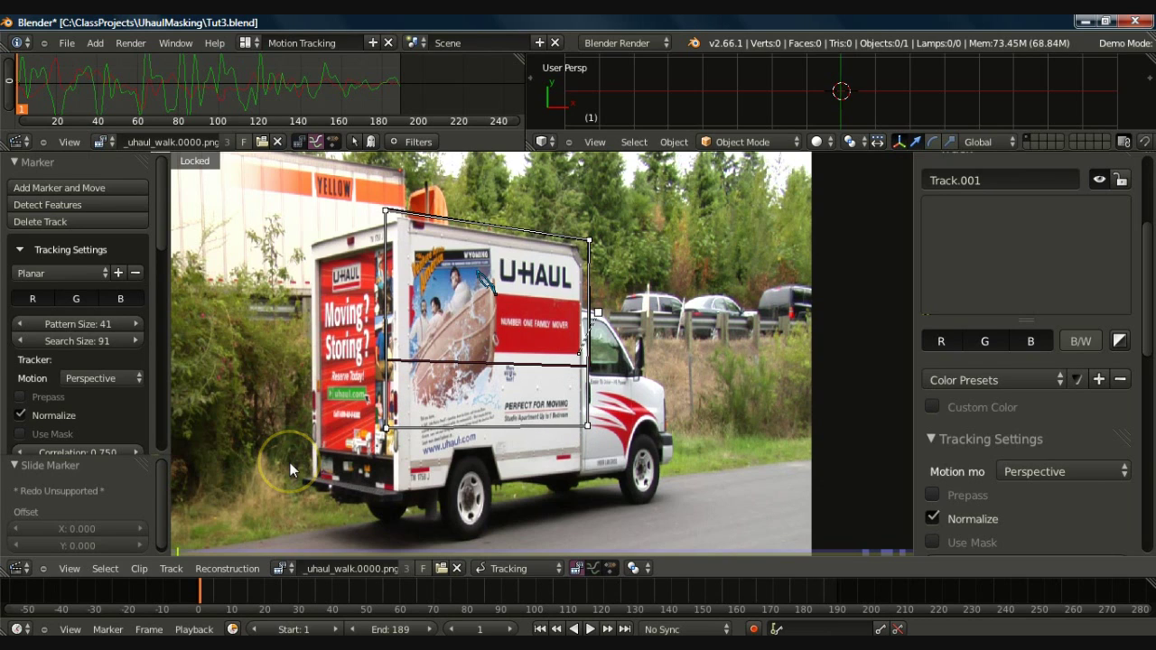
- Show the second marker's search area, enlarge and center it around the pattern, and track the marker forward
key(alt+s)
drag(664, 443, 695, 542)
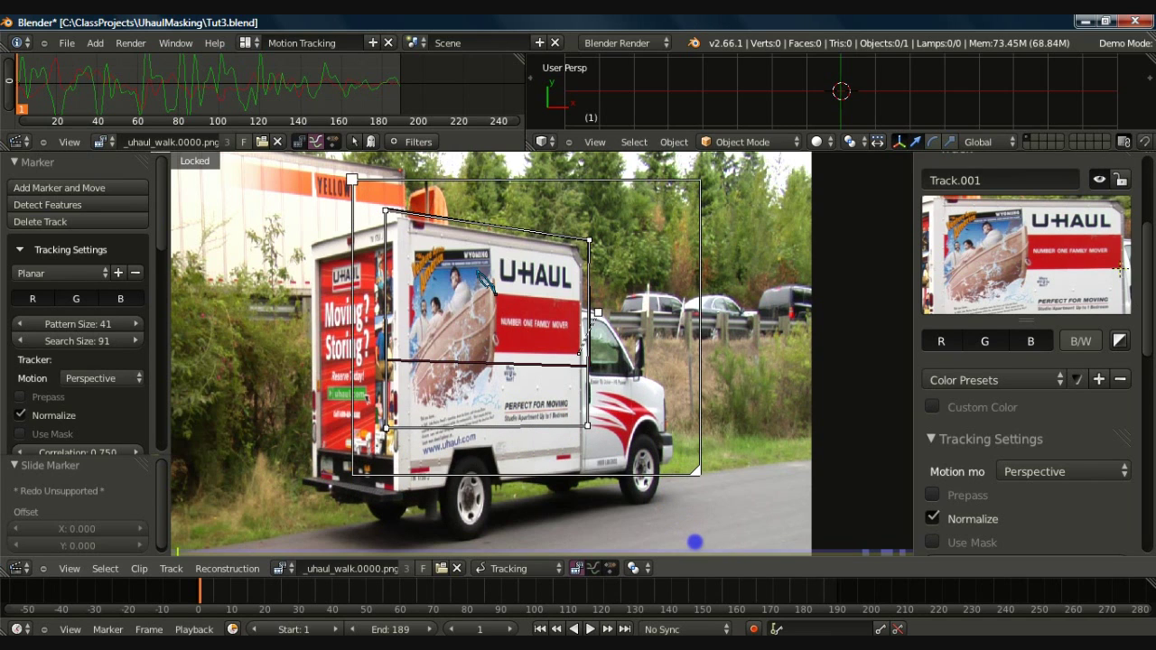
drag(353, 180, 310, 189)
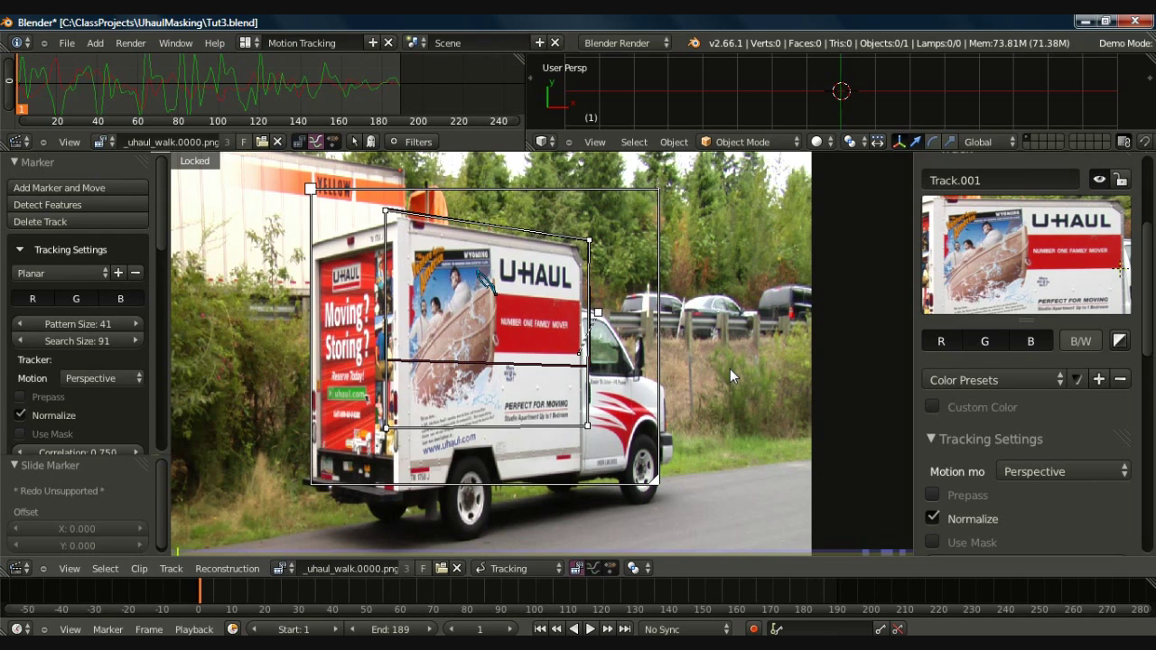
key(ctrl+t)
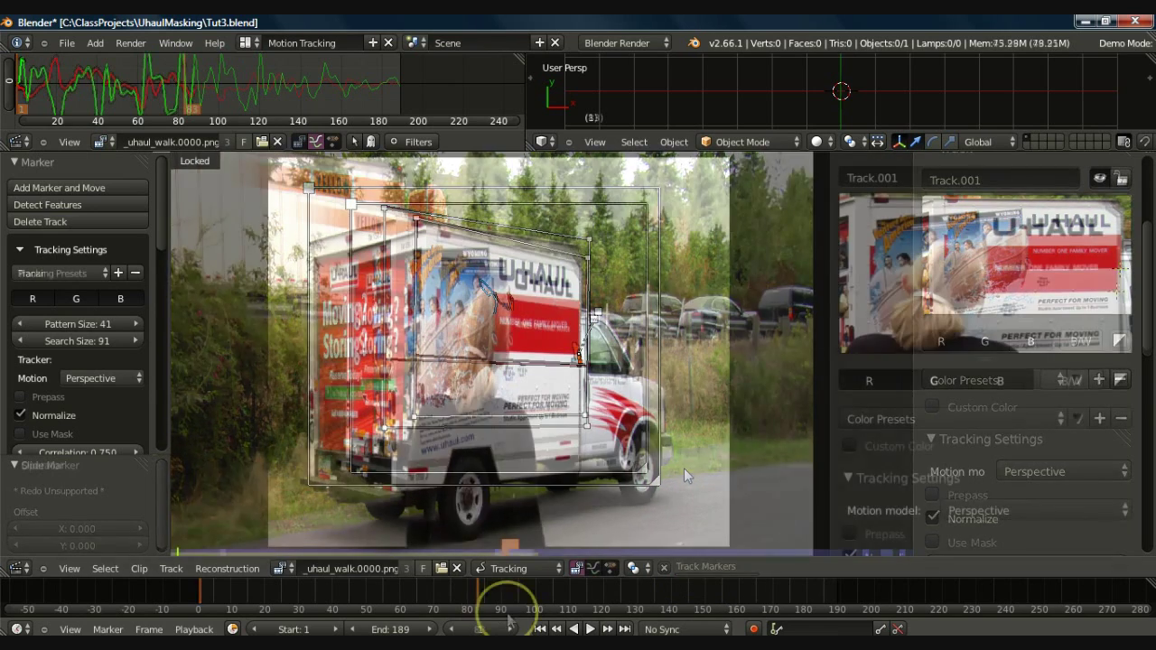
- Step forward from frame 83 to frame 89 to examine how the second track behaves as the woman covers its pattern
click(499, 588)
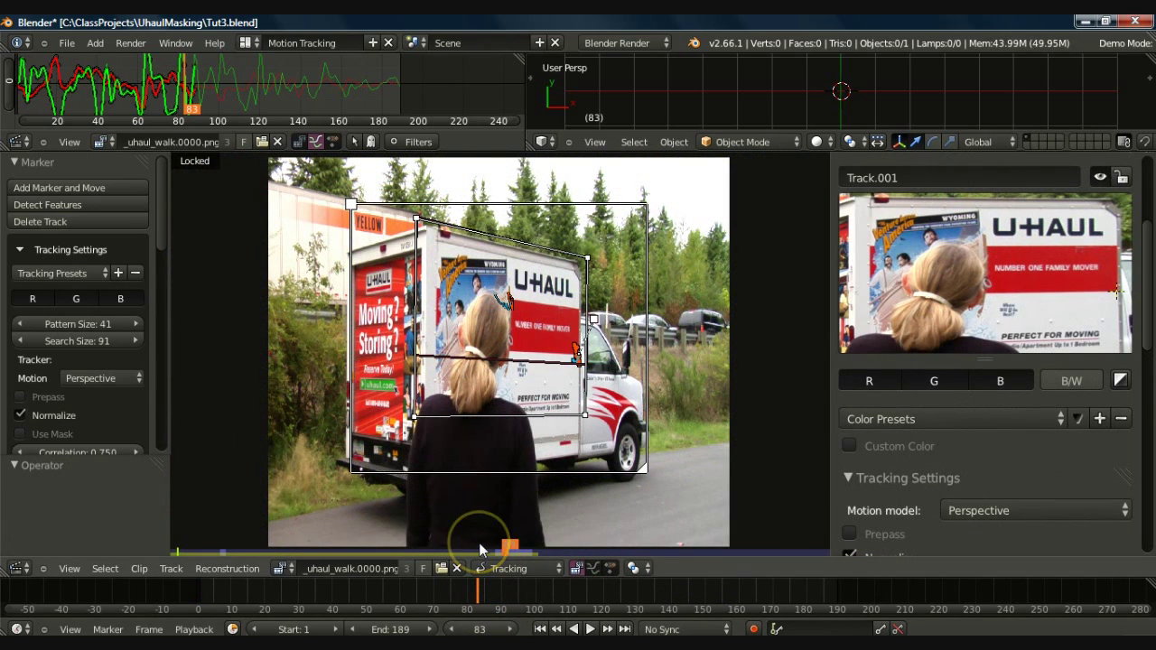
key(Right)
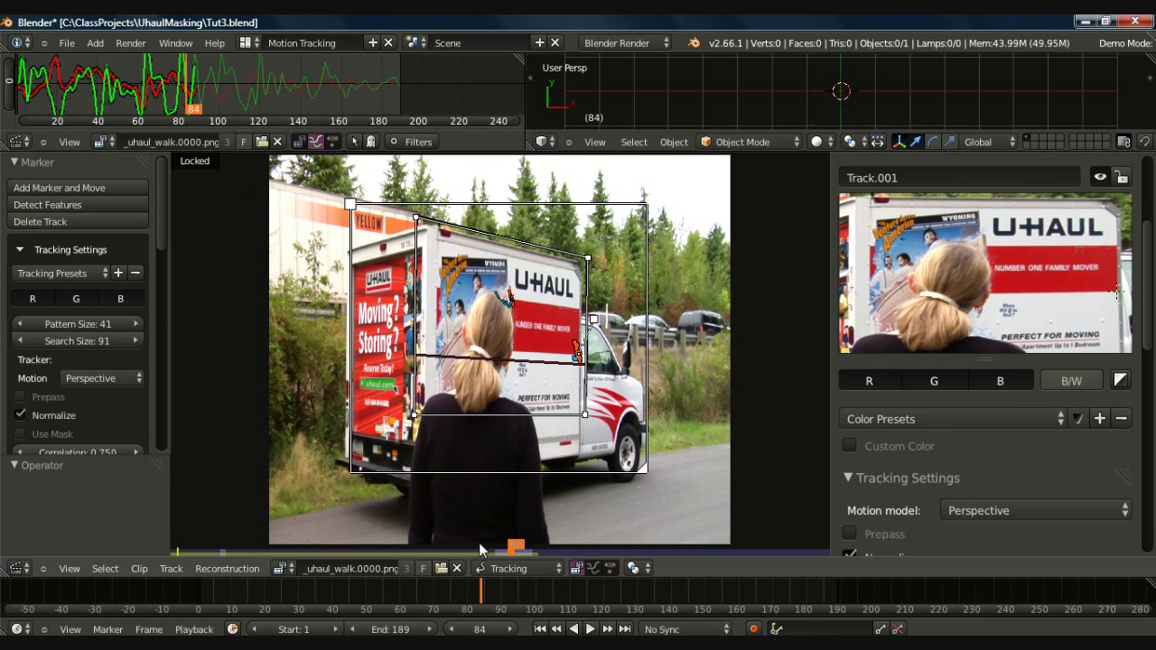
key(Right)
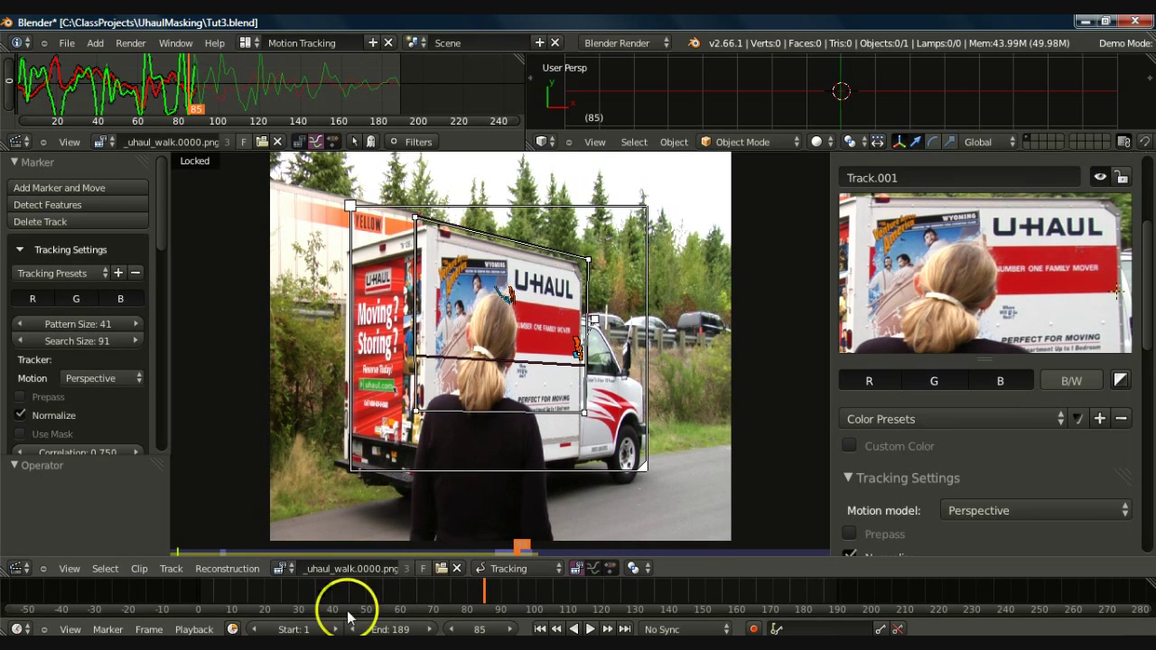
mouse_move(1062, 222)
mouse_down()
mouse_move(816, 227)
mouse_move(1016, 375)
mouse_move(1030, 211)
mouse_up()
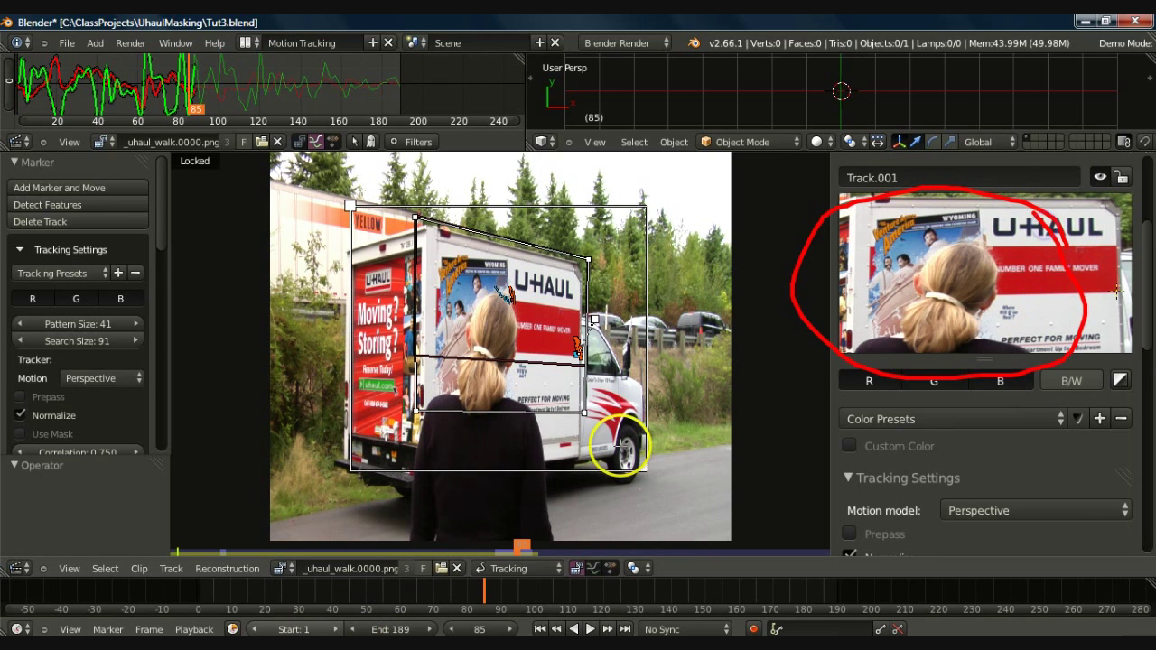
key(Escape)
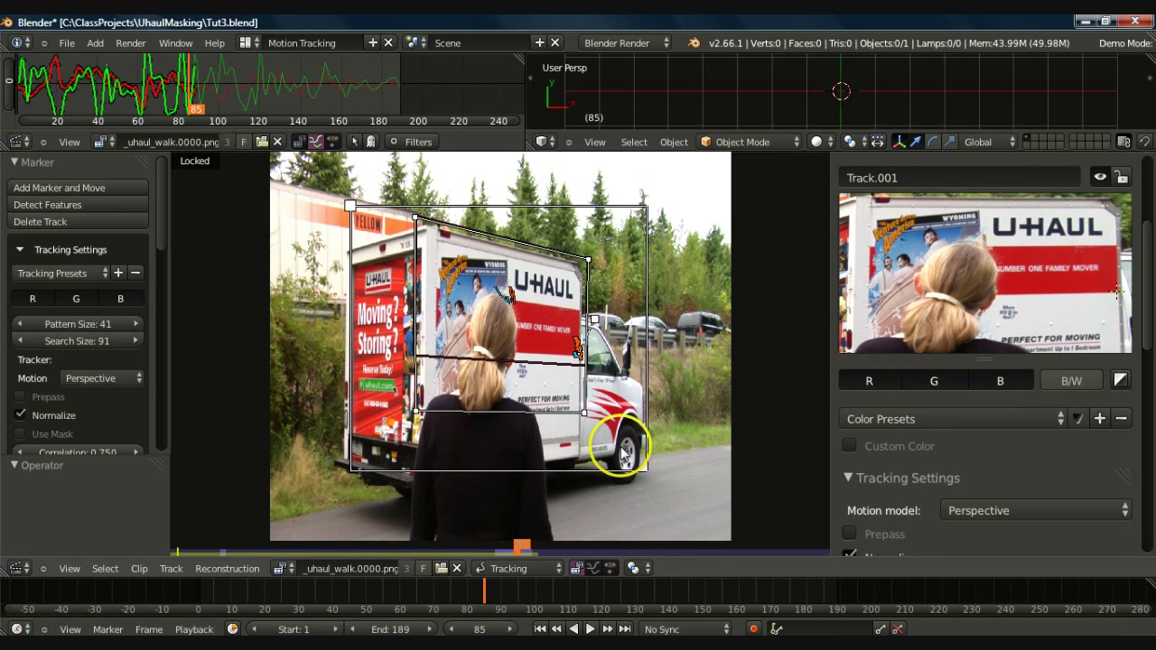
key(Right)
key(Right)
key(Right)
key(Right)
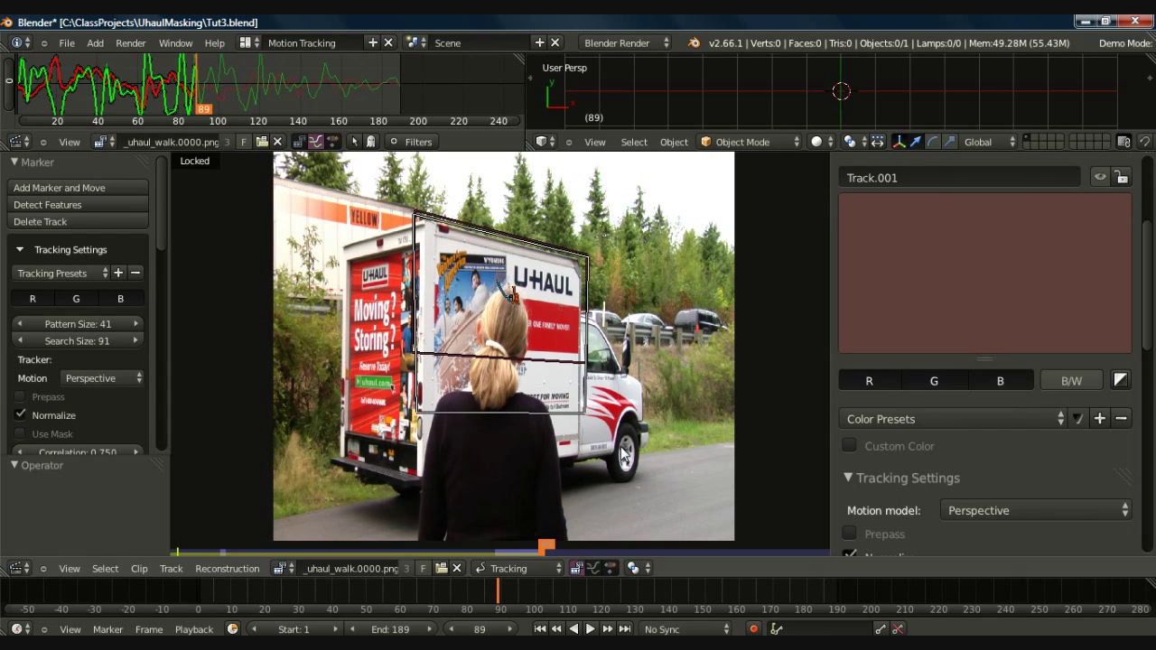
- Step back to frame 81, compare the following frames, and settle on frame 83 for masking the second track
key(Left)
key(Left)
key(Left)
key(Left)
key(Left)
key(Left)
key(Left)
key(Left)
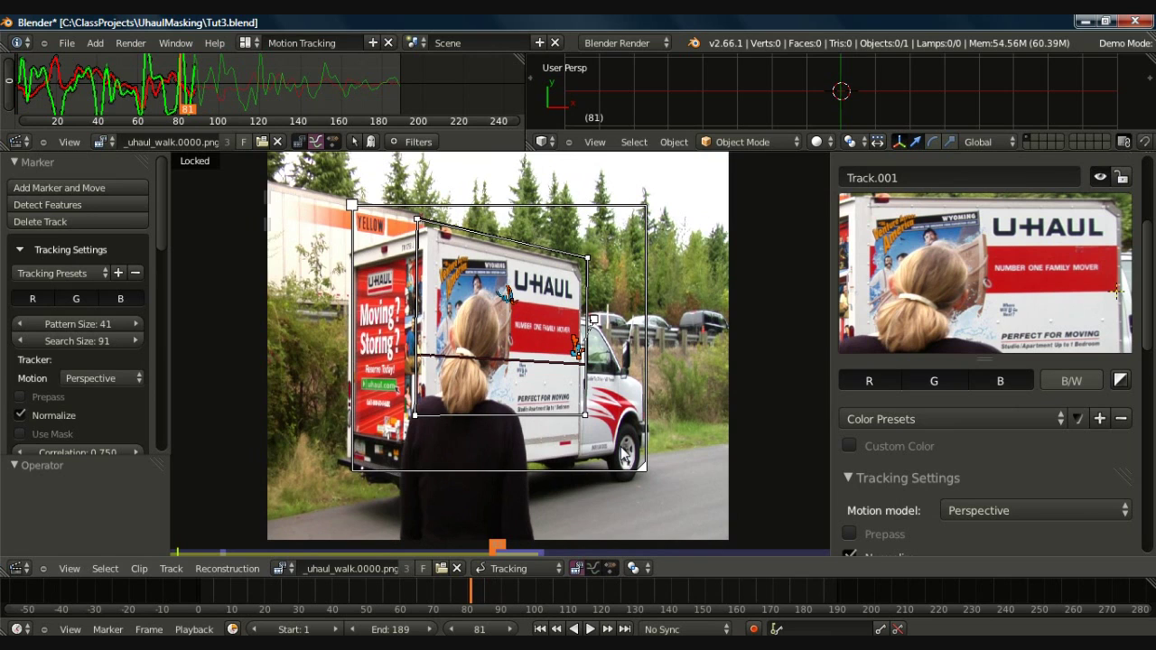
key(Right)
key(Right)
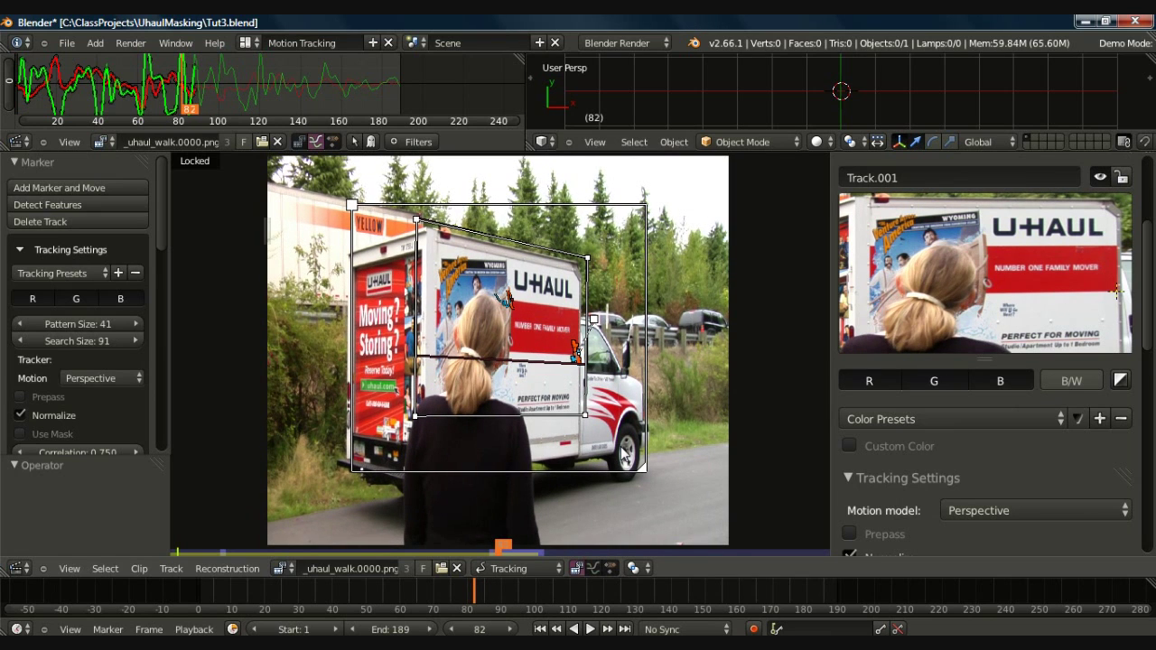
key(Right)
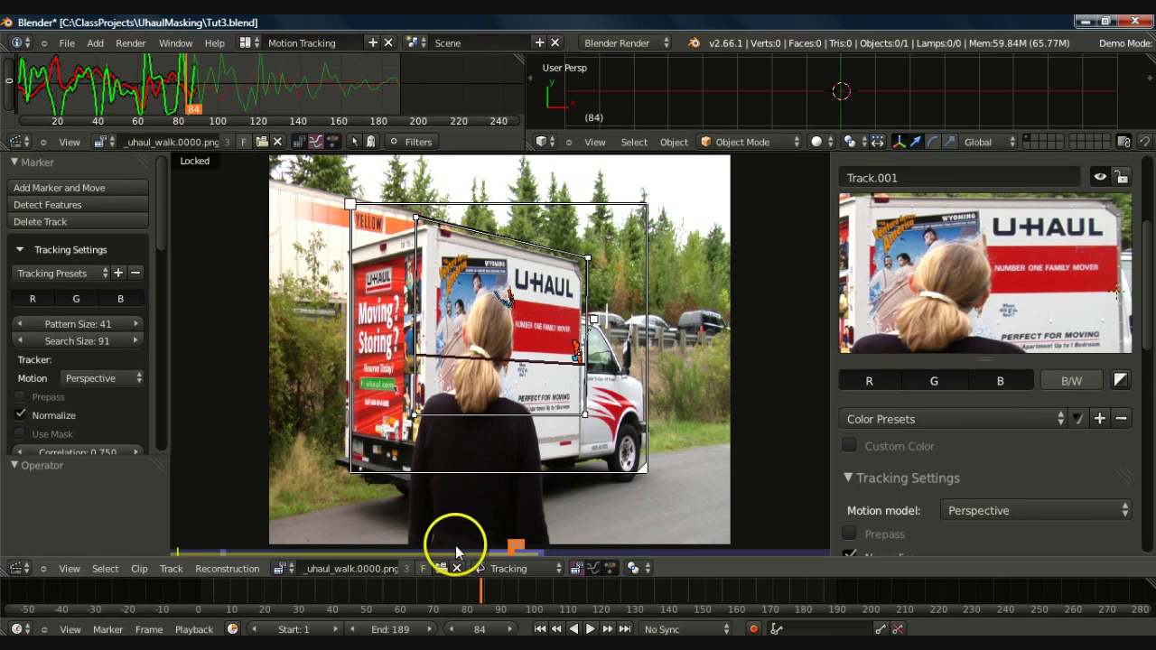
click(452, 629)
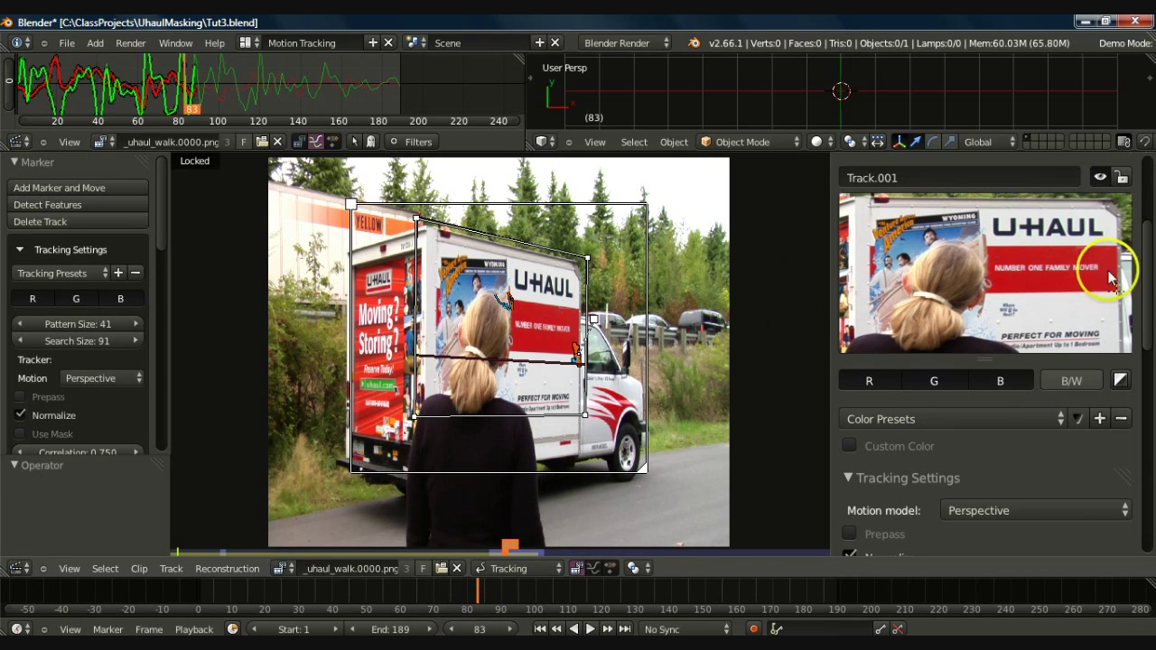
- Enable Use Mask in the second track's tracking settings
drag(1151, 271, 1151, 325)
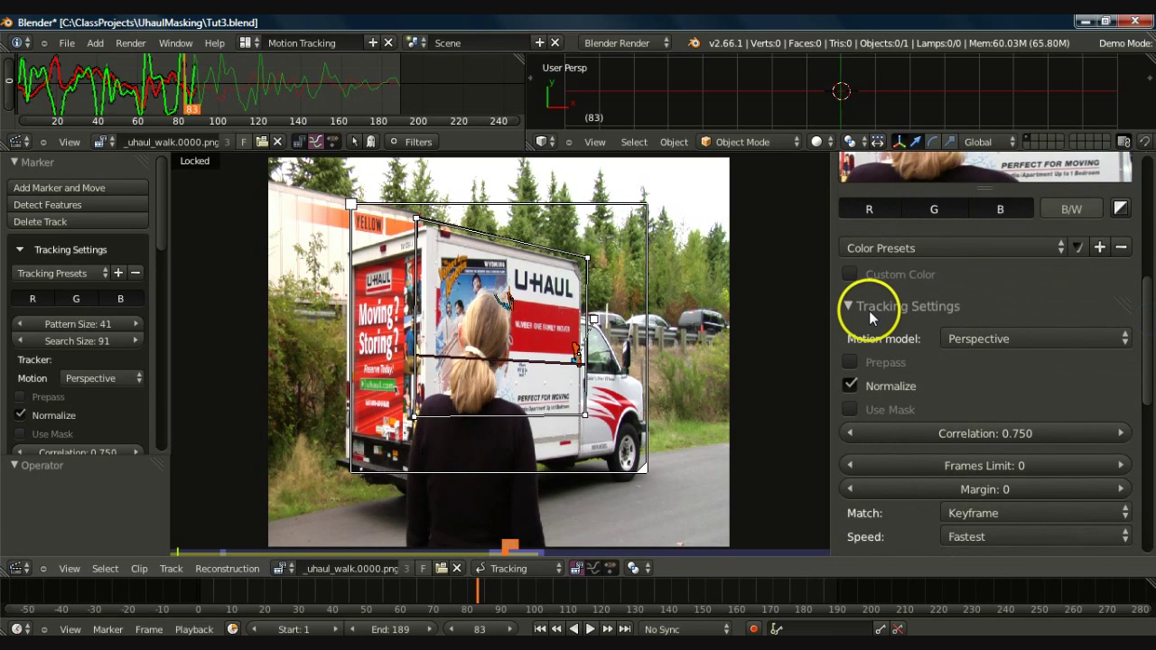
click(850, 411)
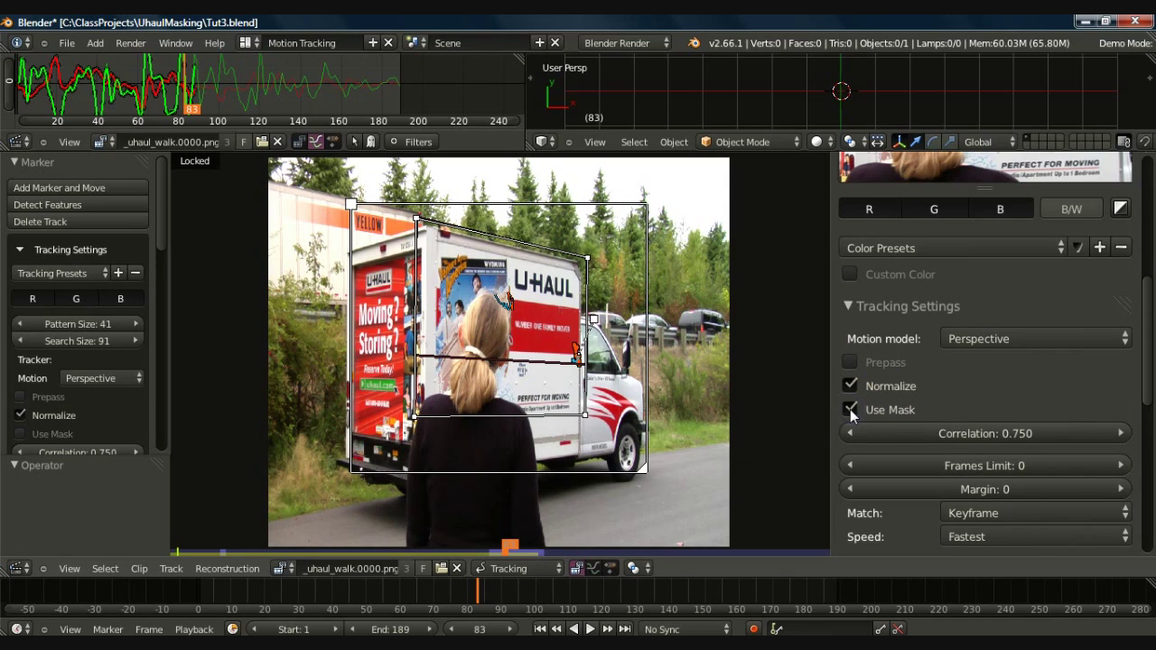
drag(1093, 437, 900, 441)
- Turn on Grease Pencil, show its settings, and attach its data to the Track instead of the Clip
drag(1146, 335, 1146, 206)
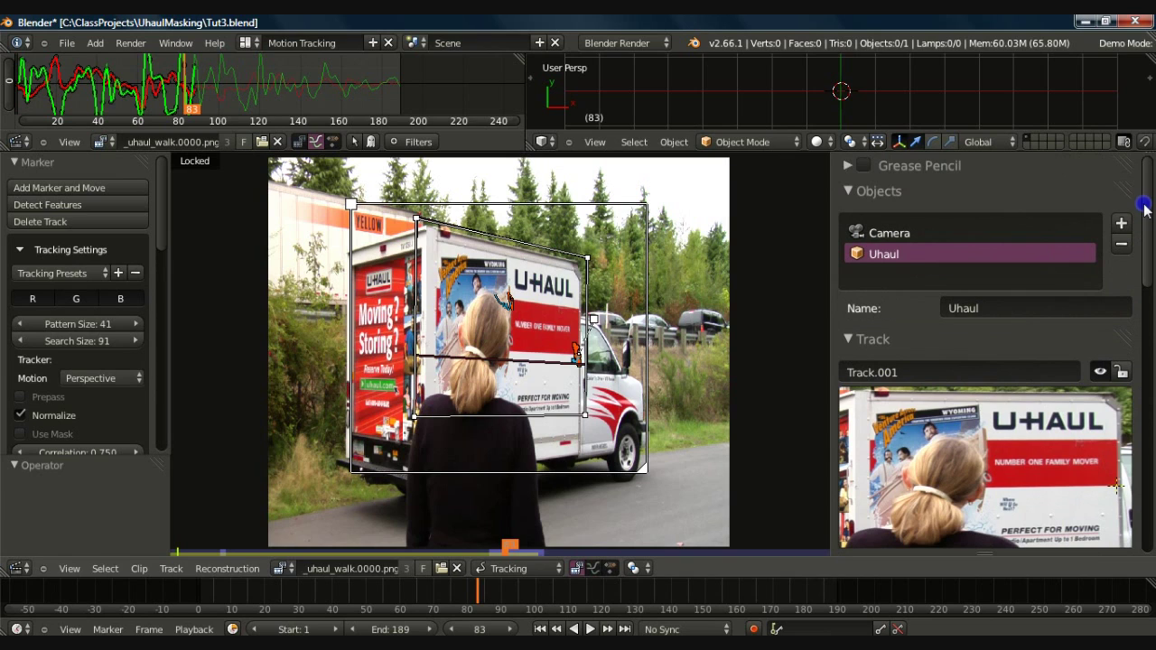
click(864, 169)
click(848, 168)
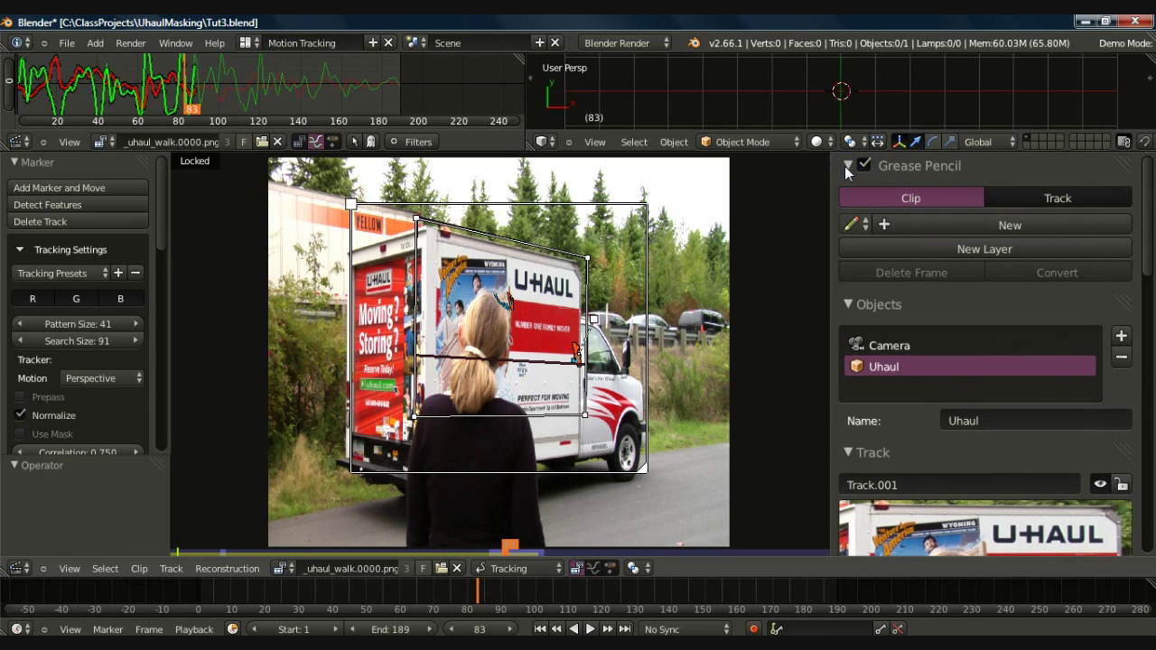
click(1054, 201)
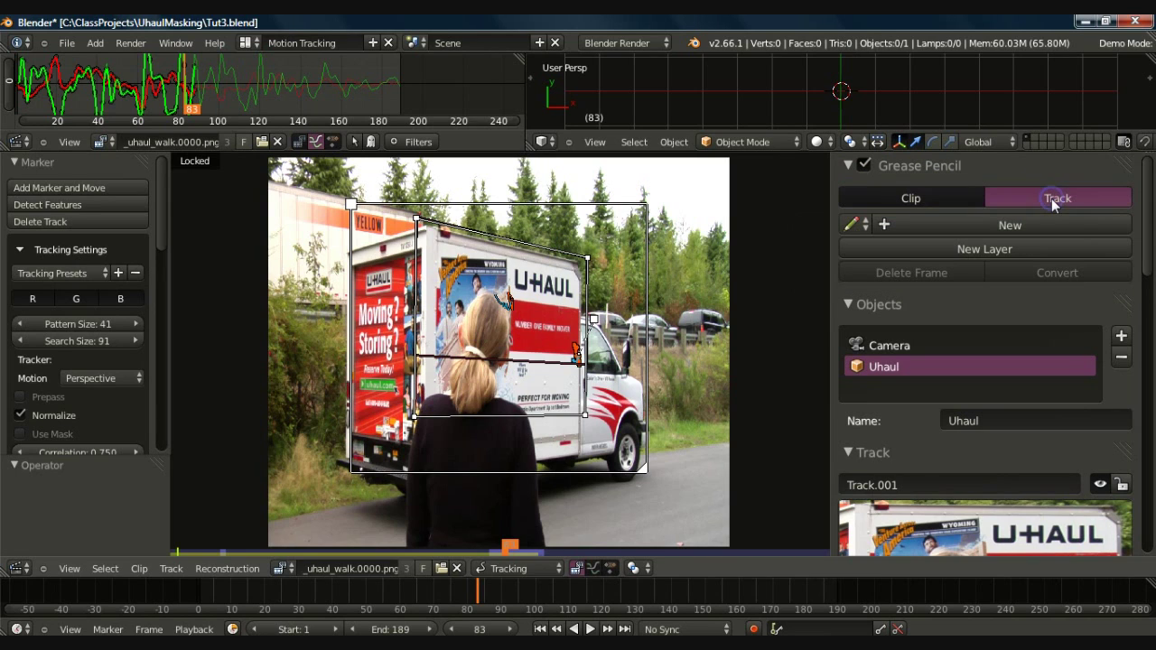
- Try out two new grease pencil layers, renaming the second as ald, and delete both layers
click(945, 251)
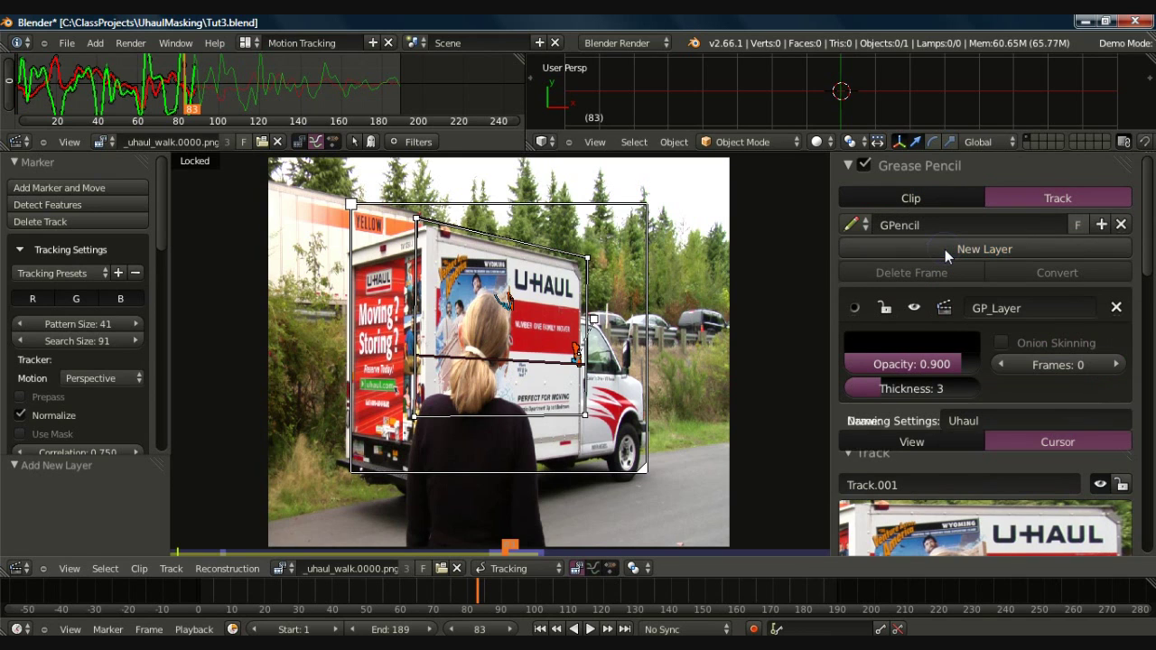
click(945, 251)
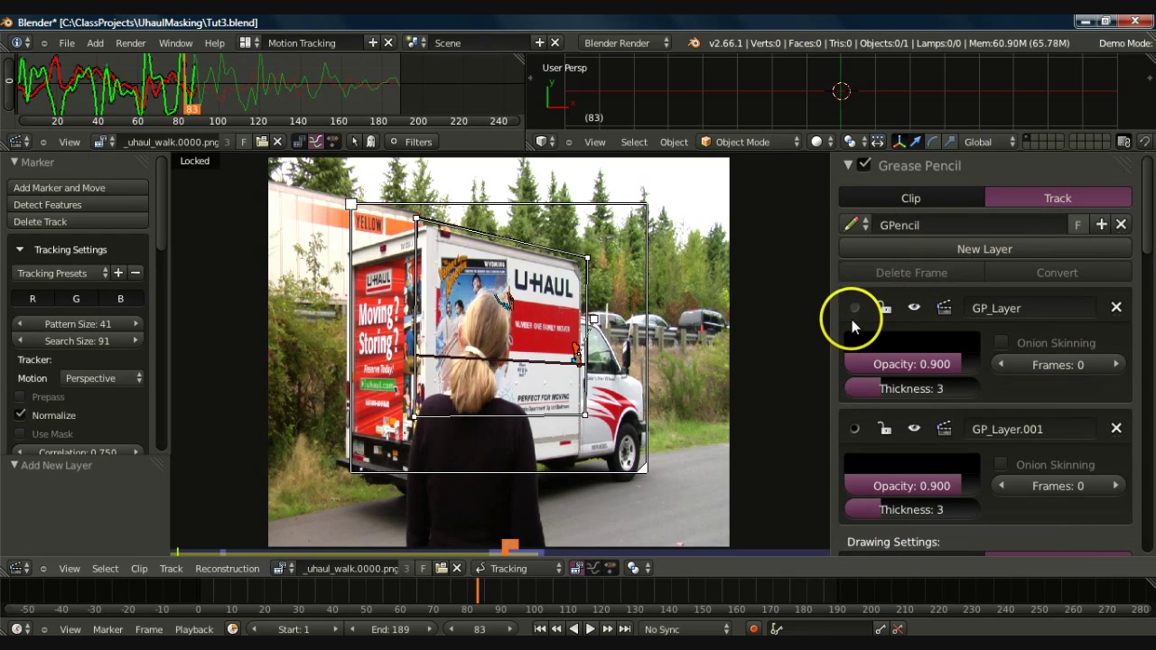
click(855, 430)
click(995, 428)
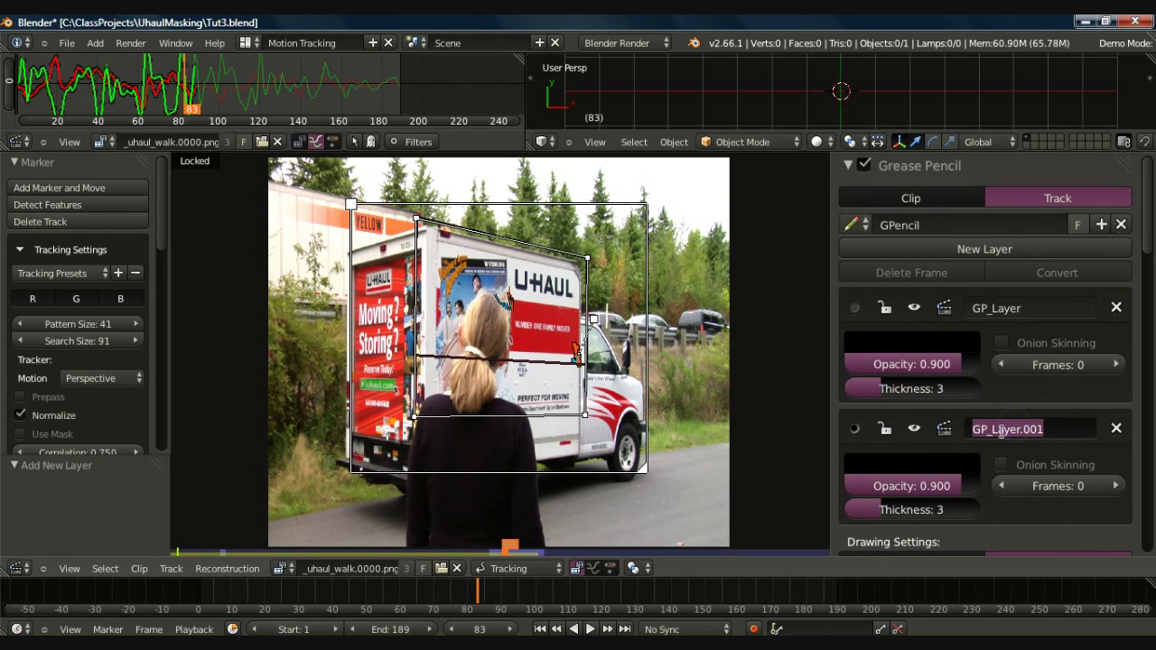
text(aldfk;ldf)
key(BackSpace)
key(BackSpace)
key(BackSpace)
key(BackSpace)
key(BackSpace)
key(Return)
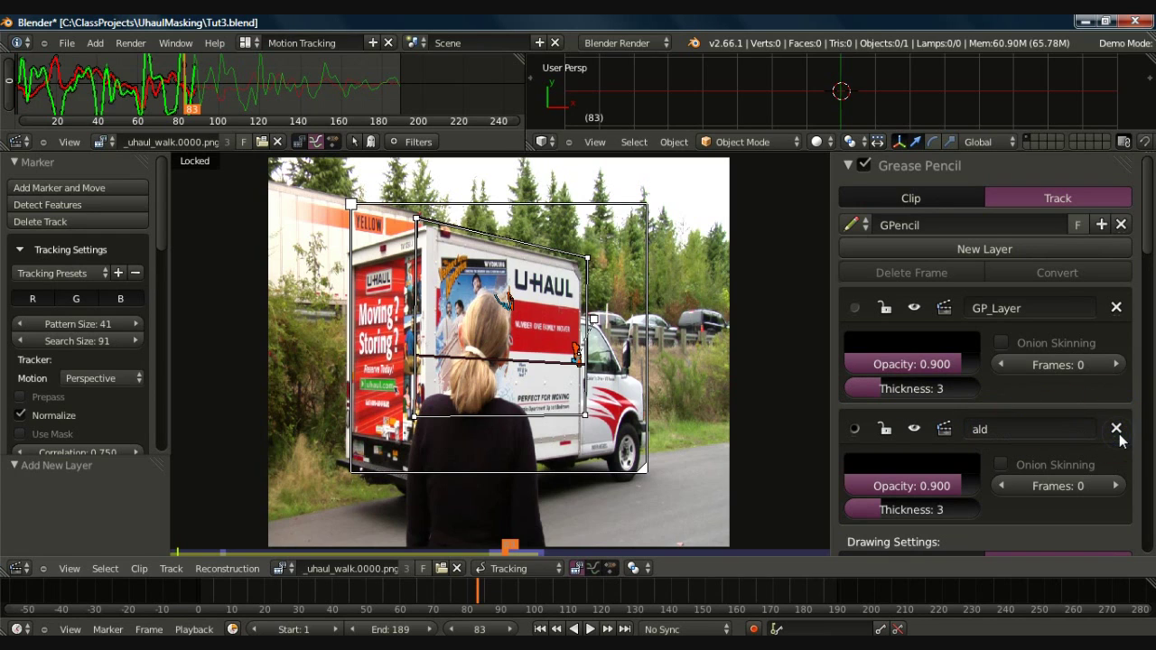
click(1117, 430)
click(1117, 308)
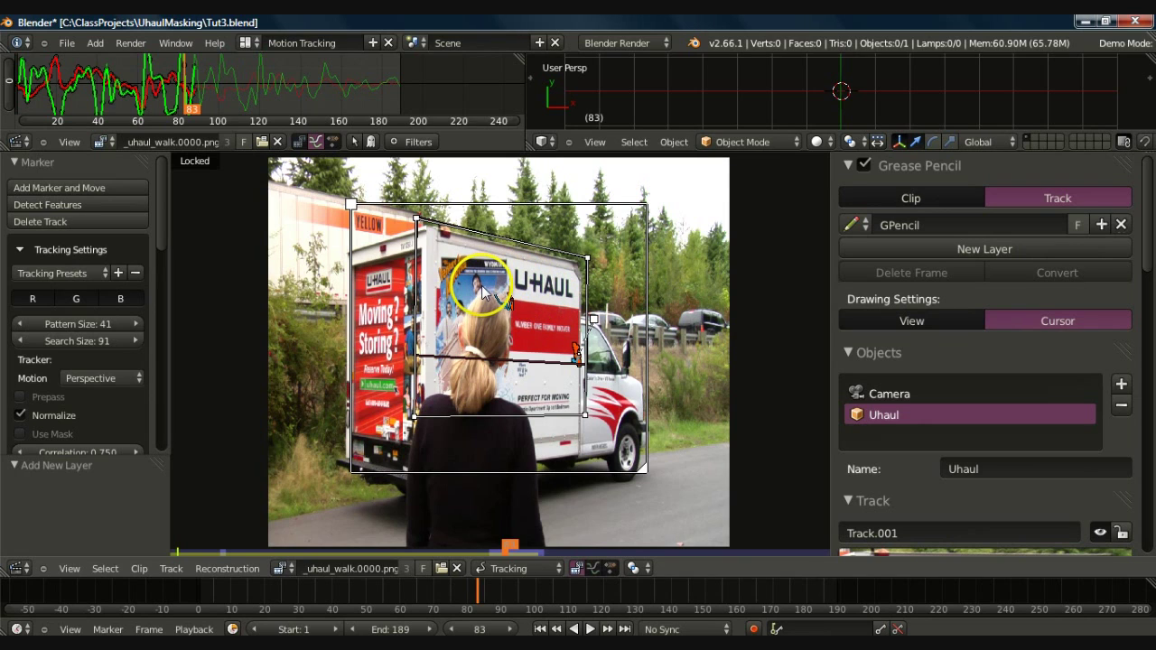
- Draw a freehand grease pencil mask along the woman's head and shoulder, looping around the image's left and upper area to enclose the unobstructed truck side
mouse_move(484, 289)
mouse_down()
mouse_move(708, 248)
mouse_move(757, 226)
mouse_move(762, 195)
mouse_move(714, 135)
mouse_move(466, 121)
mouse_move(226, 132)
mouse_move(201, 232)
mouse_move(189, 412)
mouse_move(189, 474)
mouse_move(222, 560)
mouse_move(334, 588)
mouse_move(383, 567)
mouse_move(403, 537)
mouse_move(417, 403)
mouse_move(459, 348)
mouse_move(469, 298)
mouse_move(492, 283)
mouse_up()
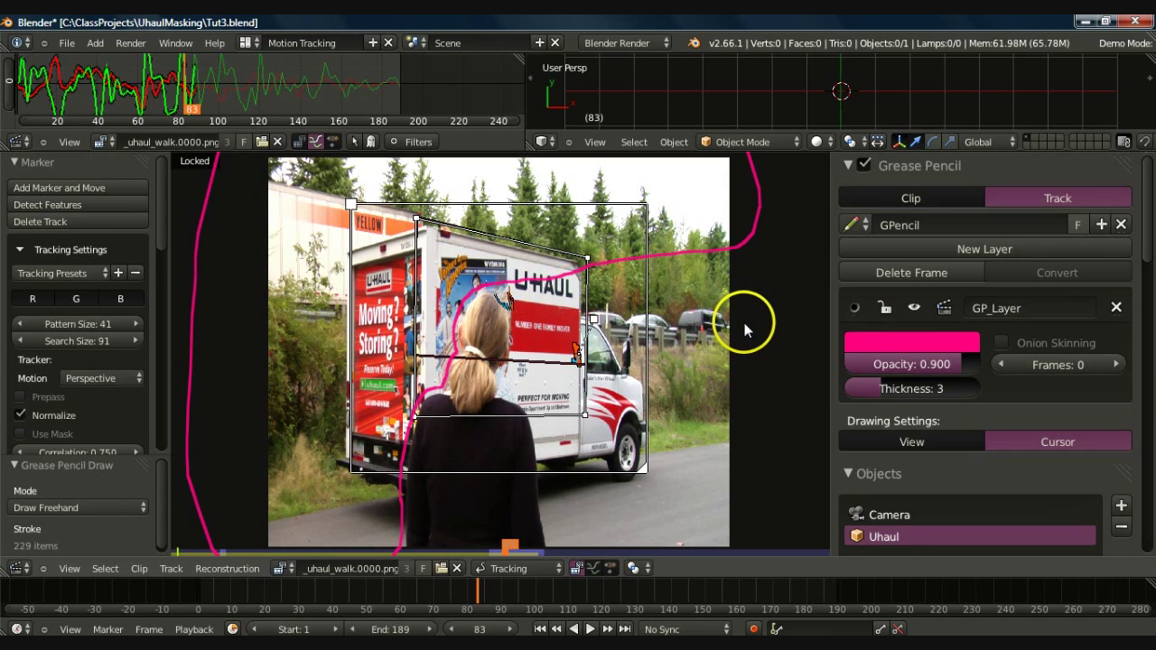
scroll(744, 327, down, 1)
scroll(745, 327, up, 1)
scroll(745, 327, down, 1)
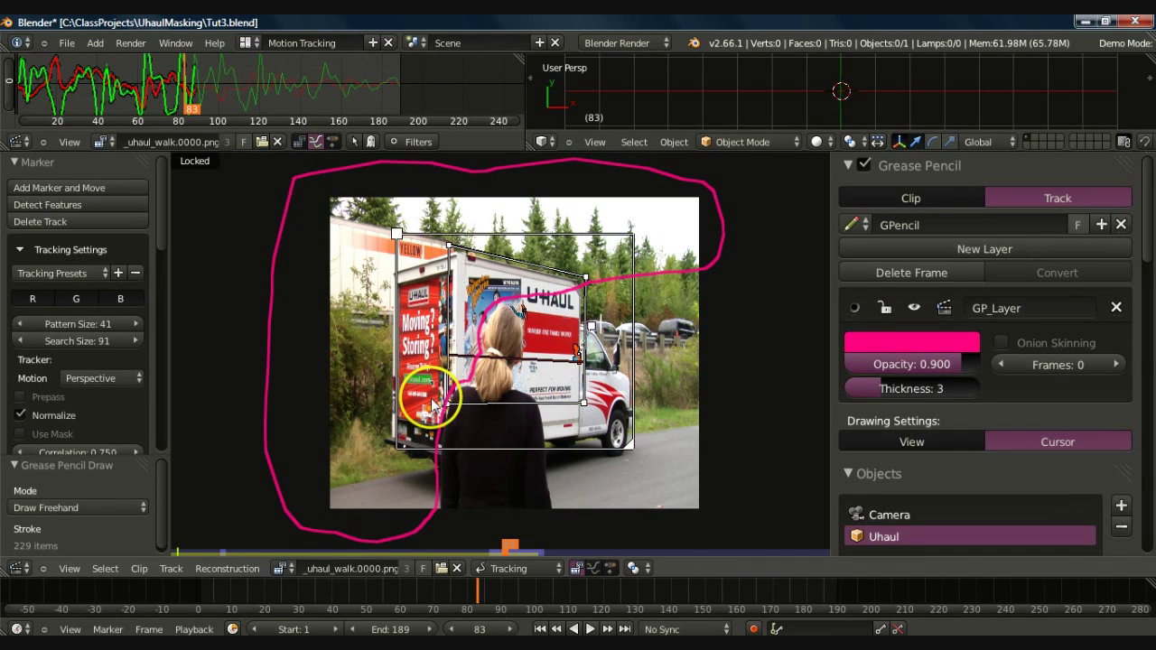
- Clear the second track's path after frame 83 and track the marker forward using the mask
drag(161, 214, 159, 307)
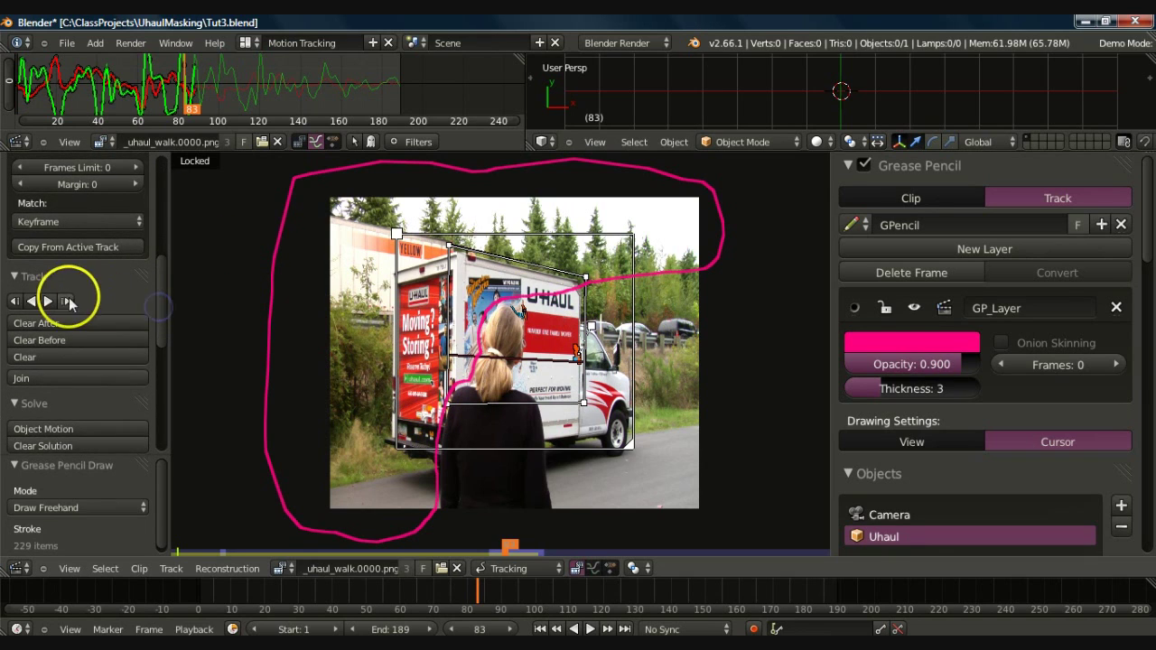
click(48, 326)
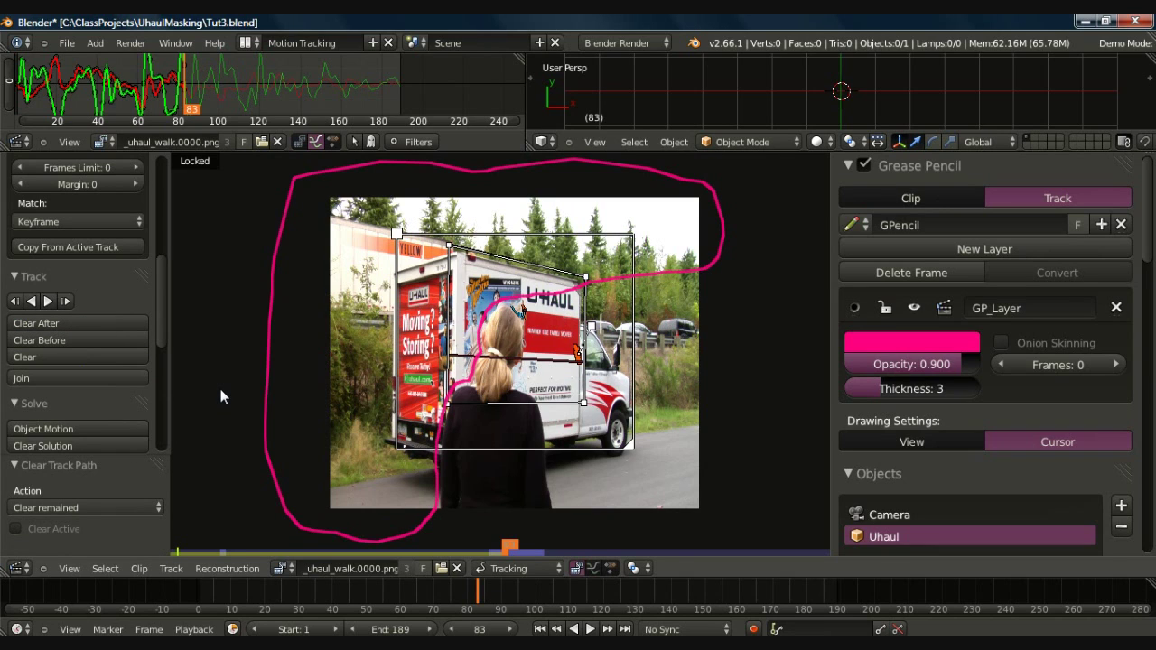
key(ctrl+t)
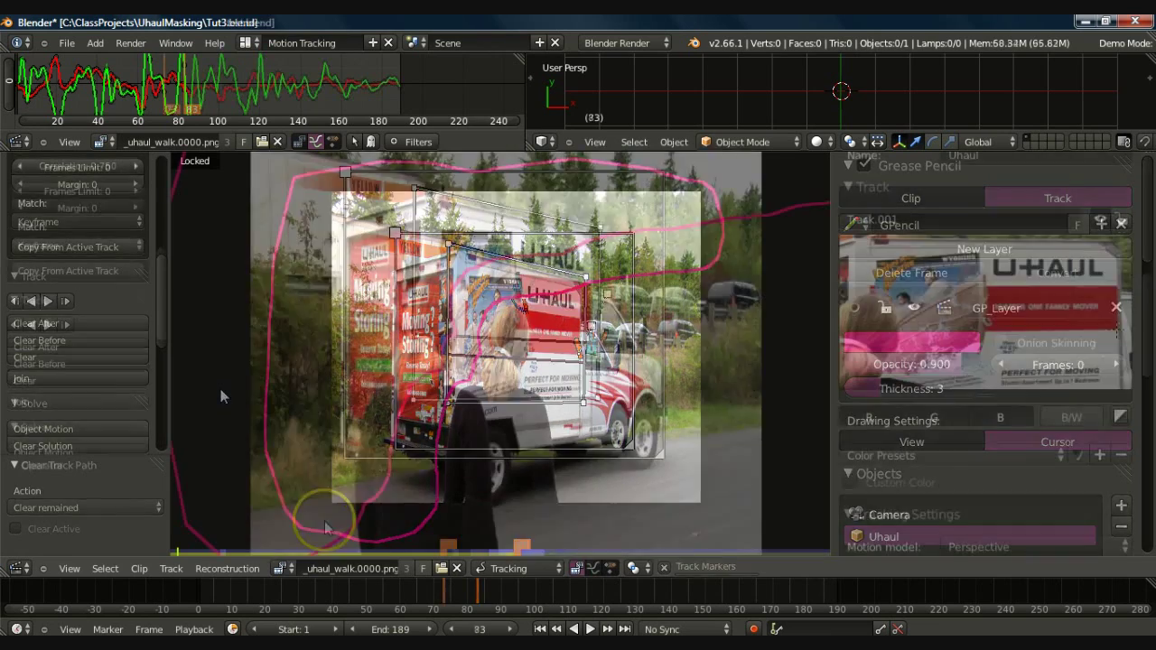
click(358, 531)
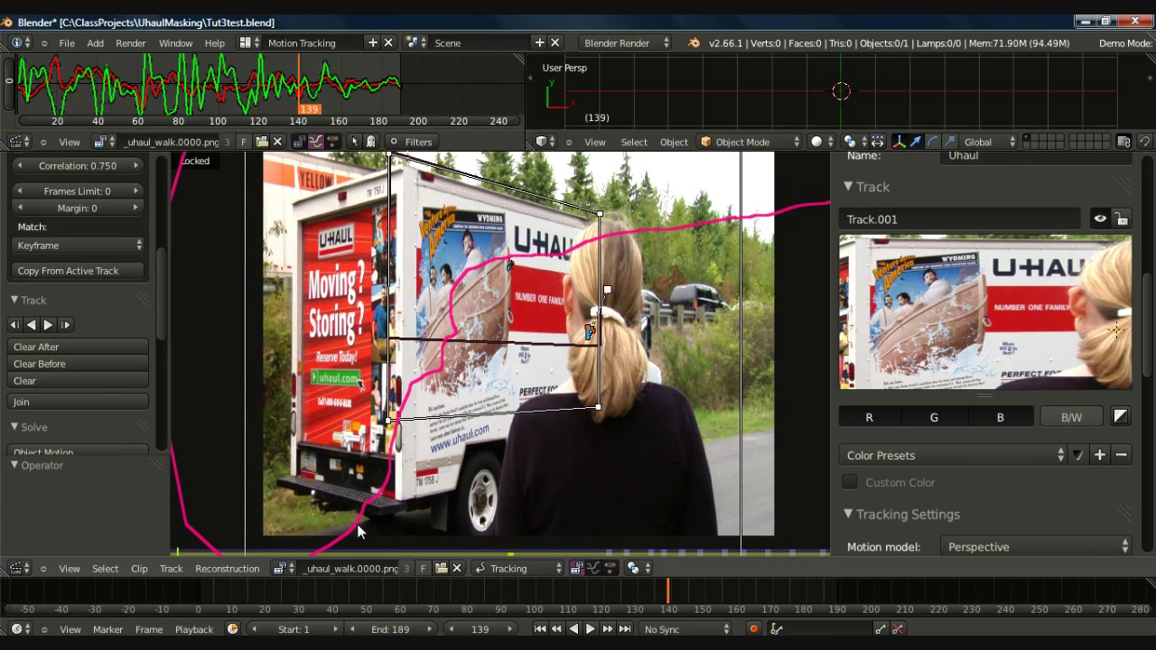
- Examine the track's grease pencil layer and the list of available grease pencil data
drag(1148, 326, 1146, 206)
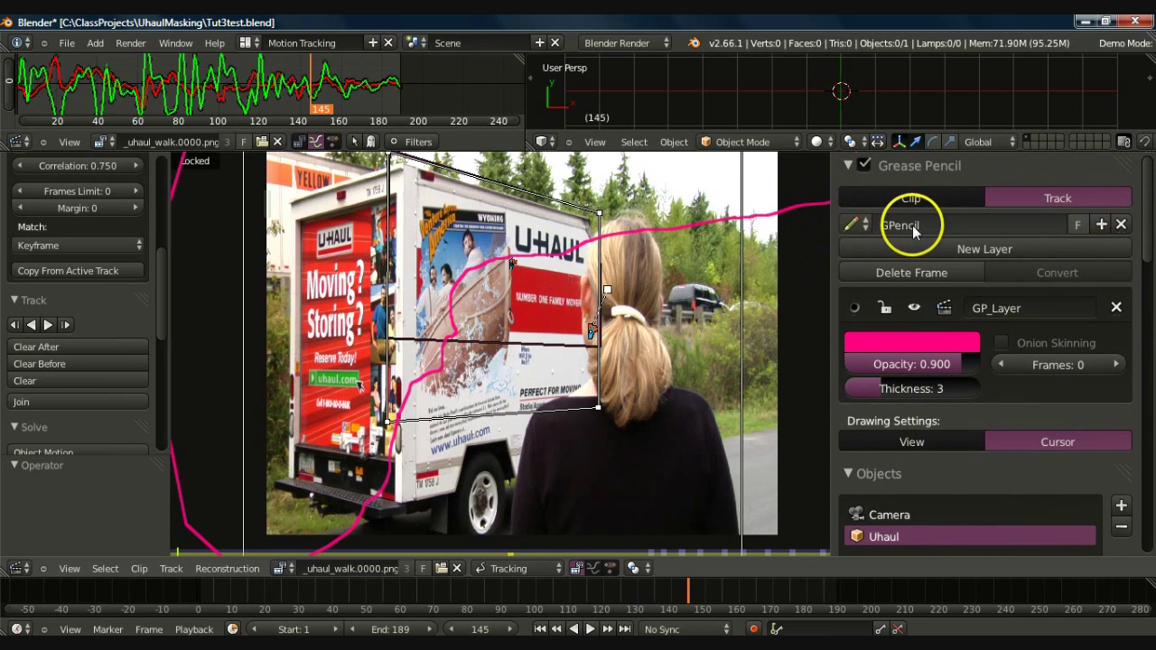
click(860, 225)
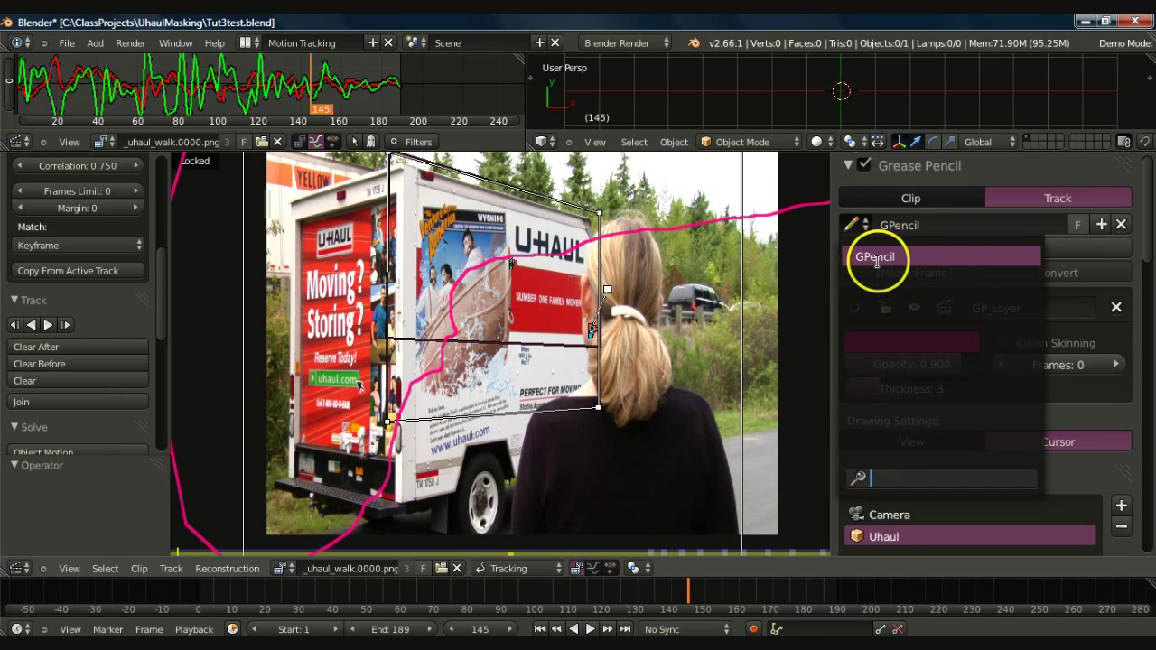
click(824, 224)
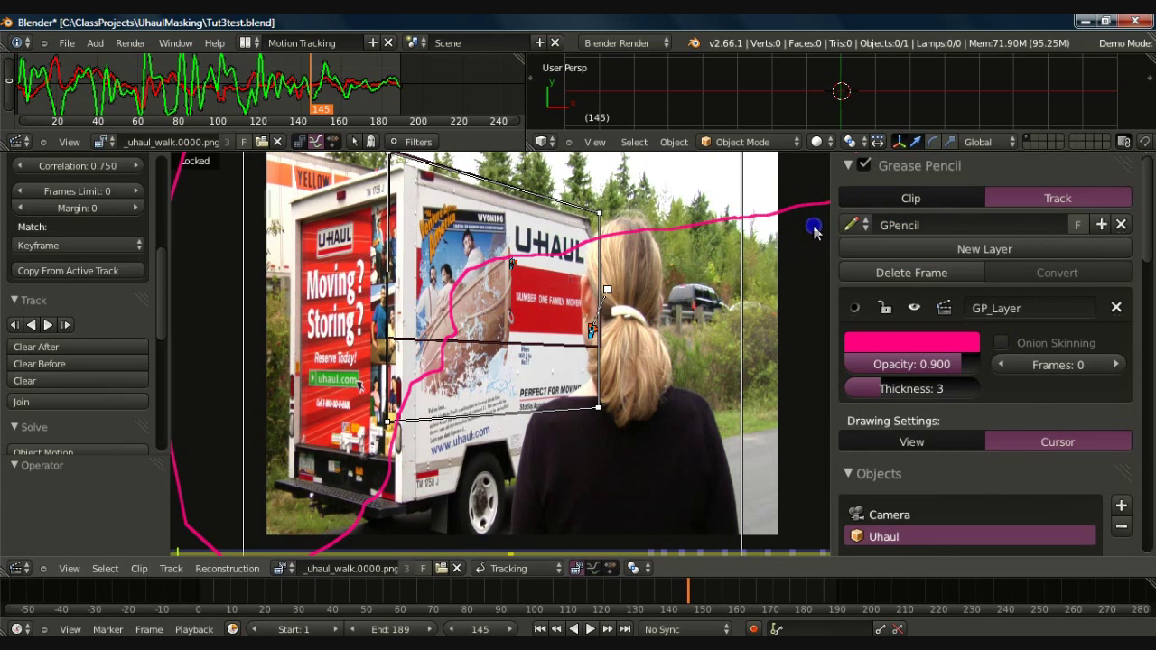
click(587, 320)
click(431, 364)
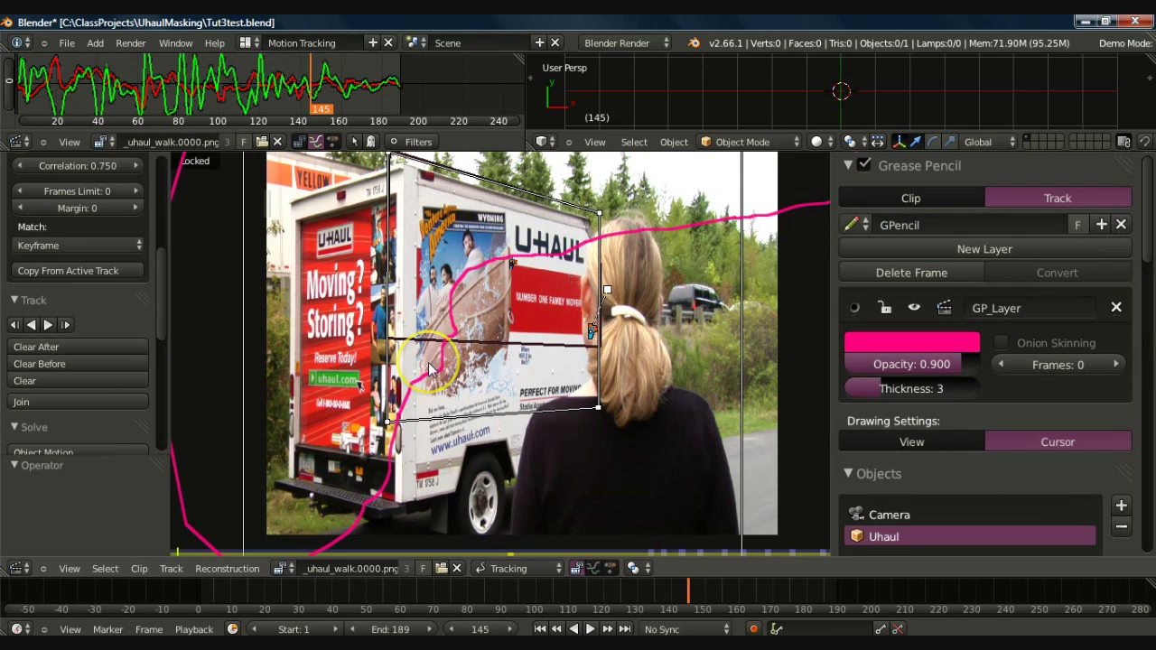
click(374, 355)
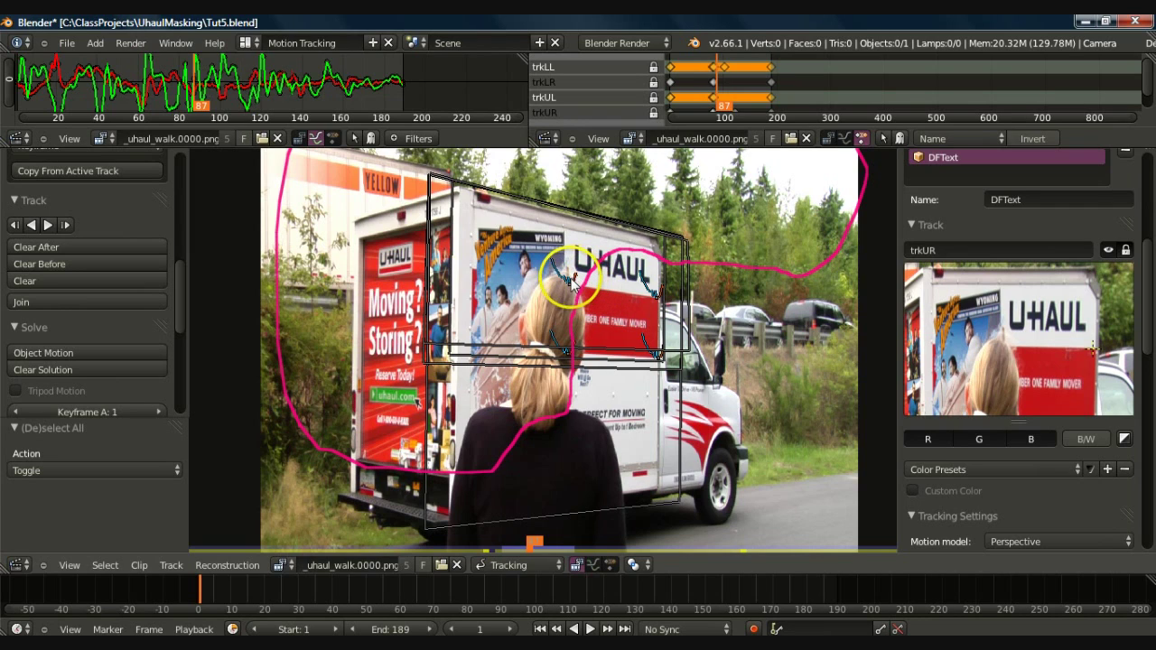
- In Tut5.blend, inspect the individual tracks on the truck's side and trkUR's grease pencil mask layer
click(569, 285)
right_click(570, 285)
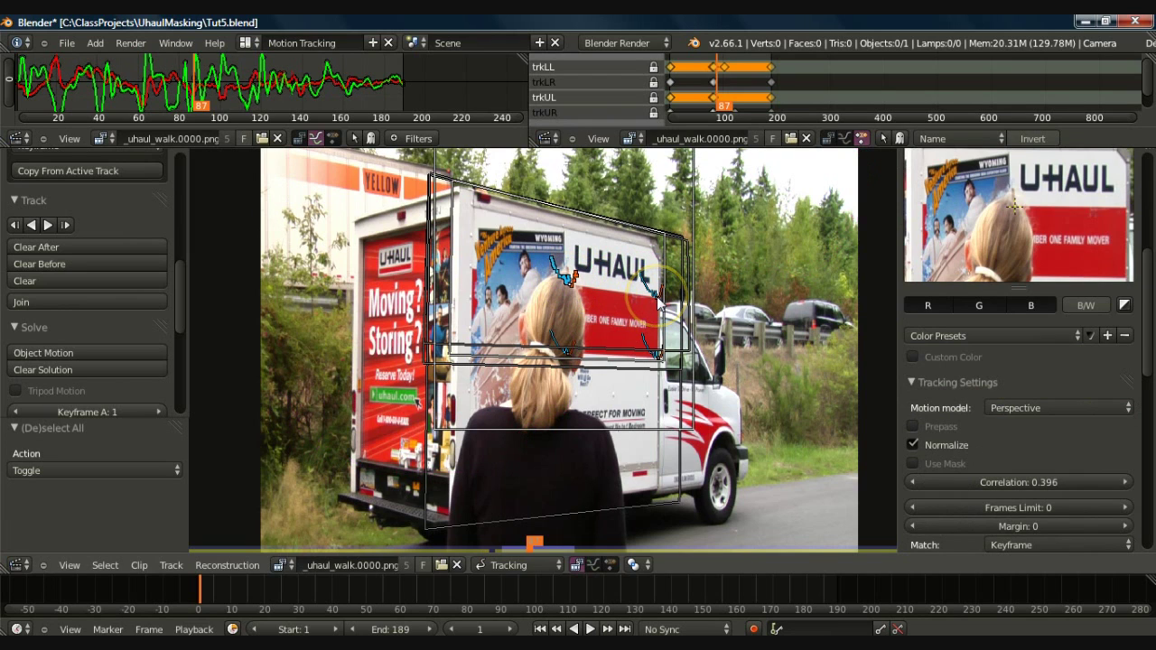
drag(1140, 310, 1152, 263)
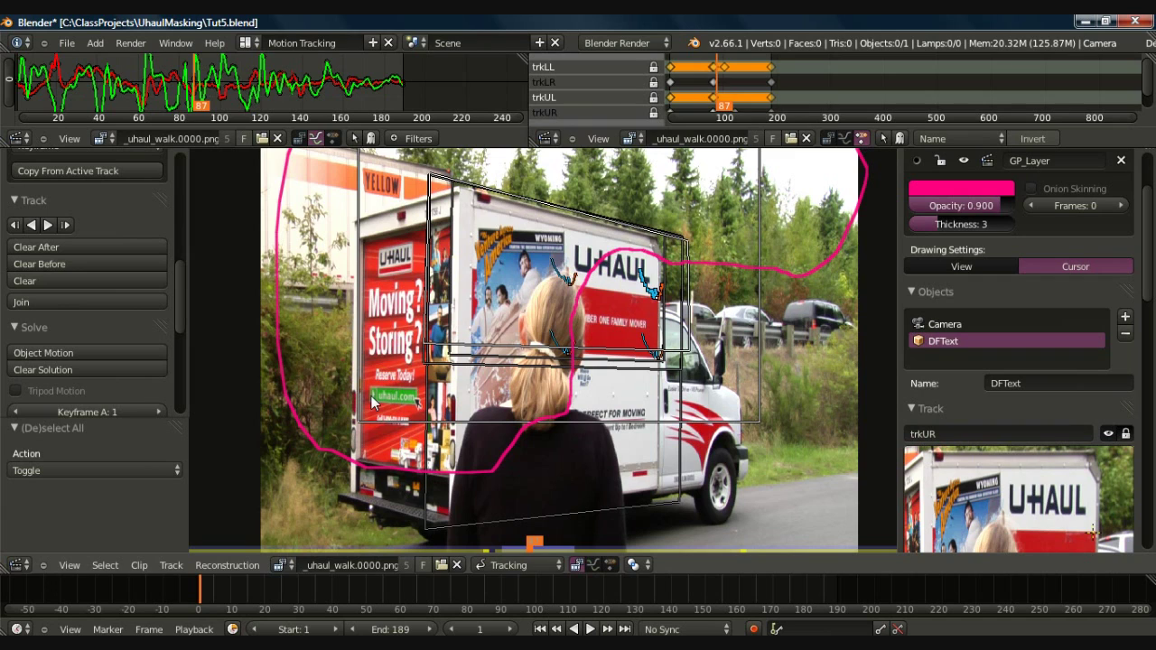
- Select all four tracks on the truck's side and link an empty to each of them
key(a)
key(a)
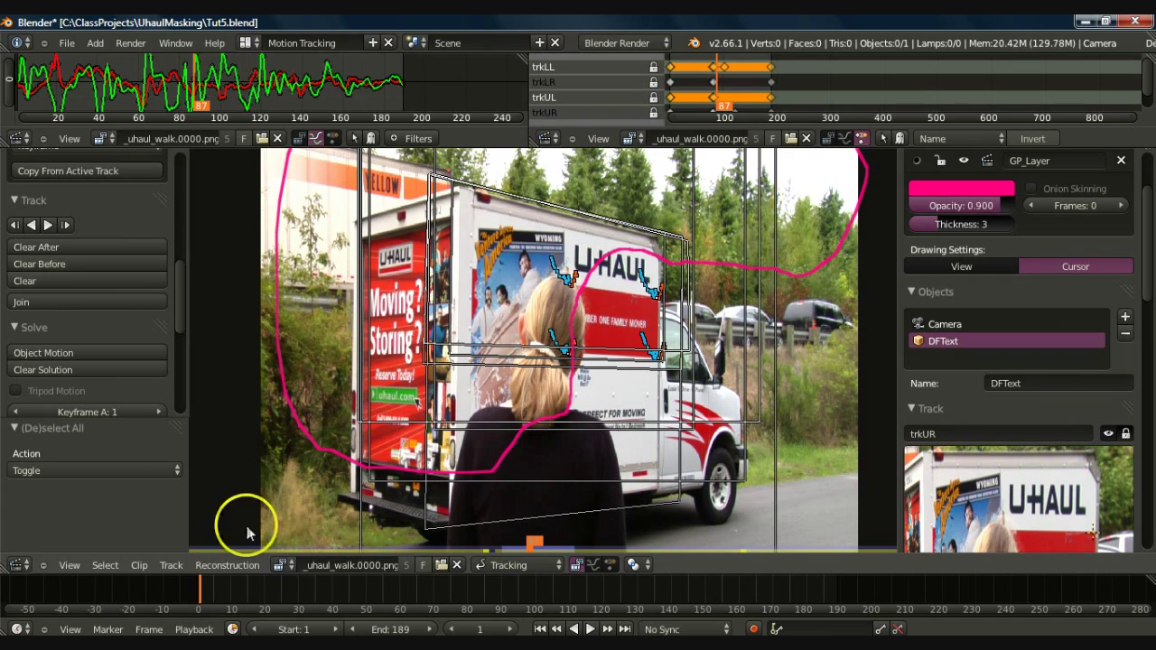
click(229, 567)
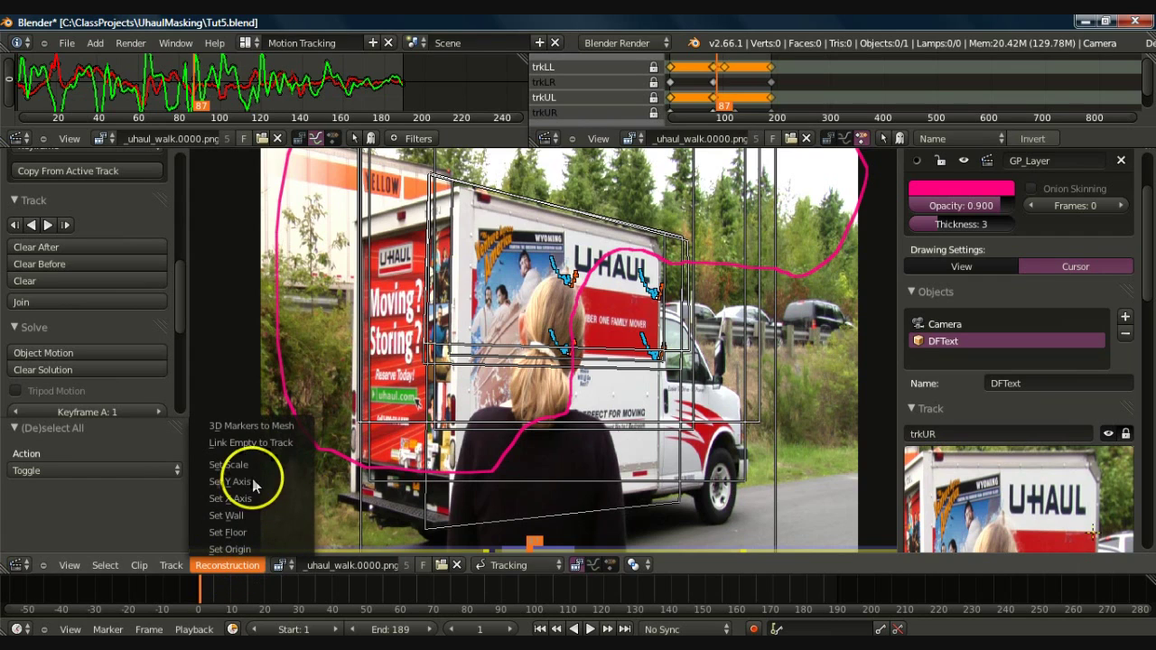
click(259, 443)
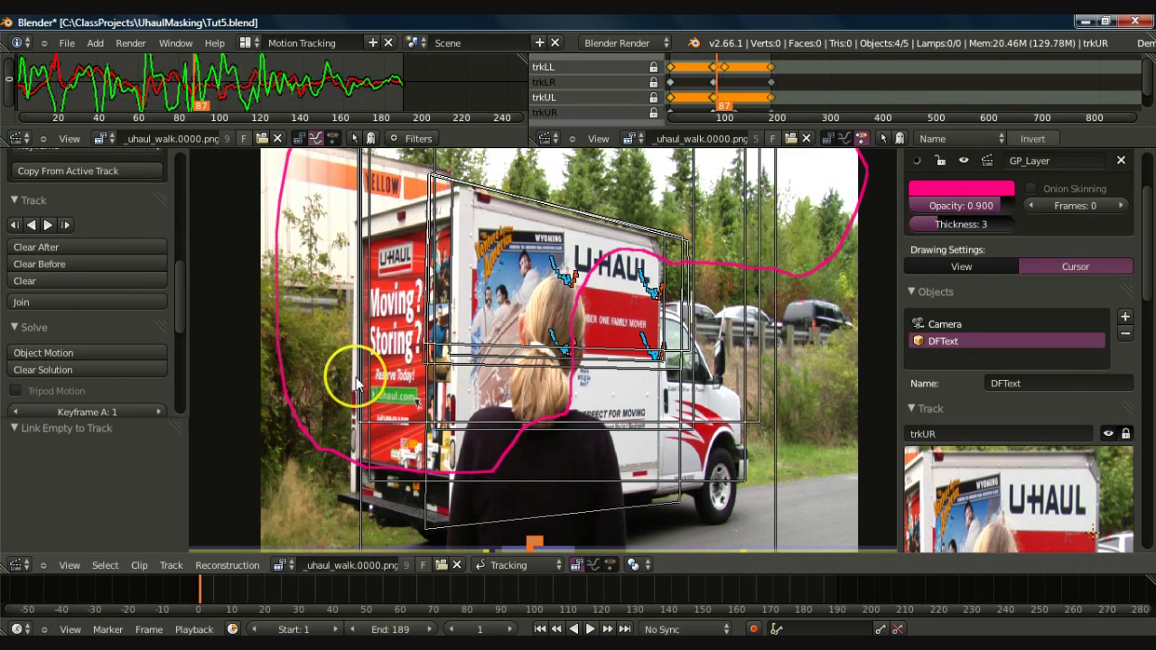
- Switch to the Default screen layout and play the animation to view the linked empties and the camera from outside
click(250, 43)
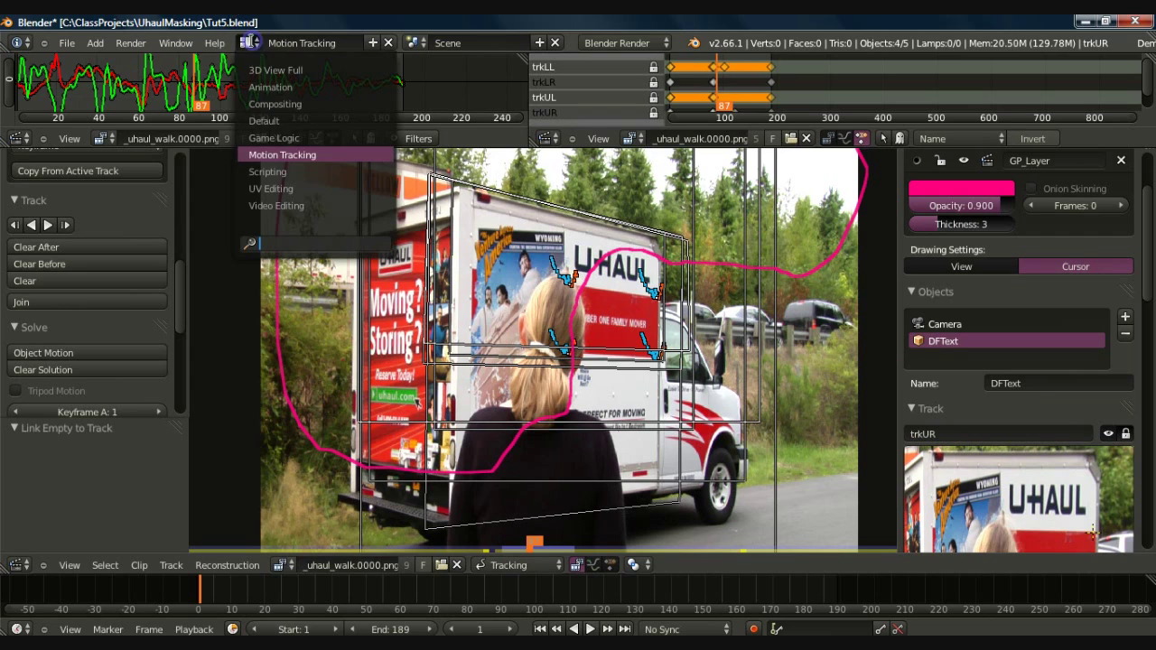
click(263, 121)
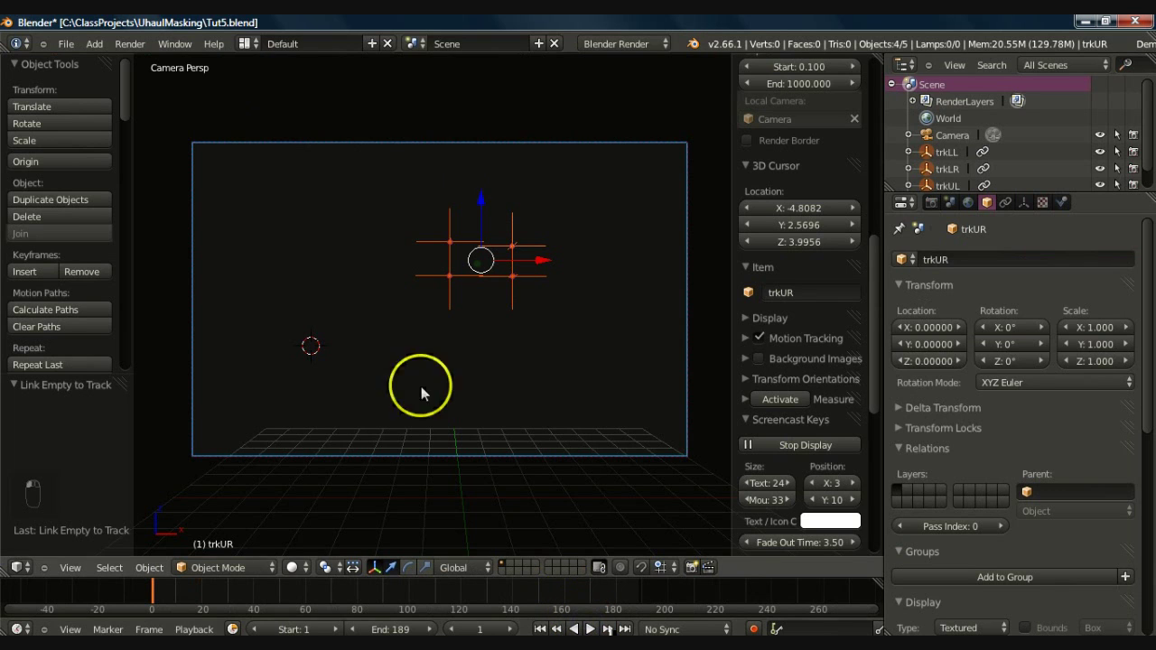
click(590, 628)
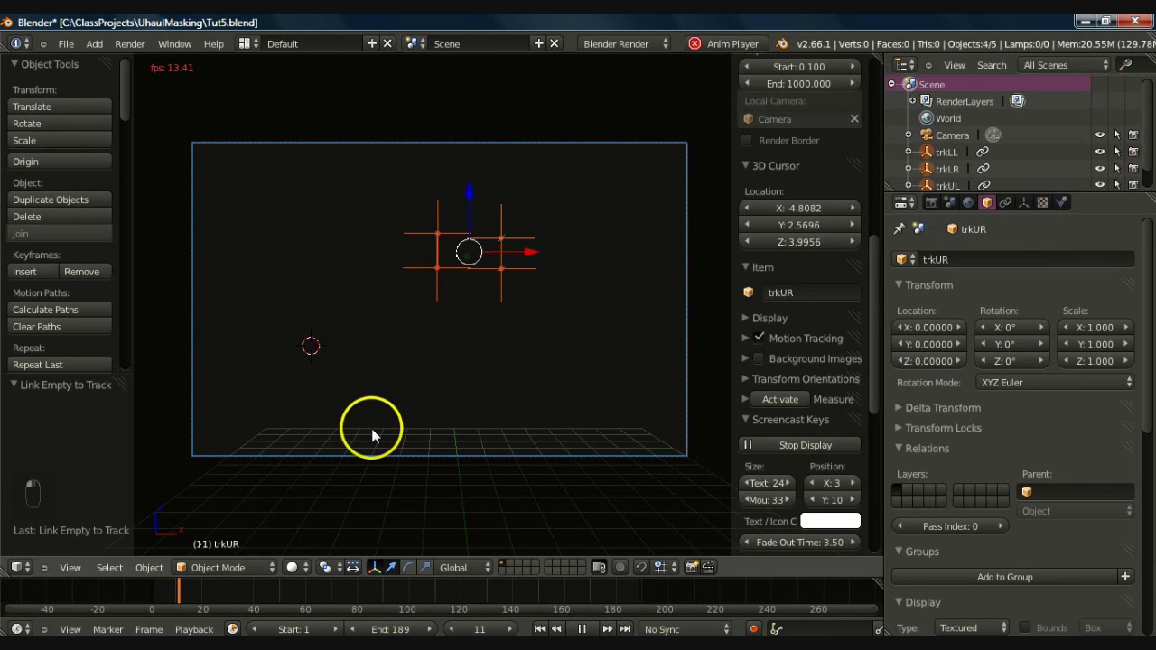
middle_drag(362, 427, 387, 292)
scroll(477, 331, down, 3)
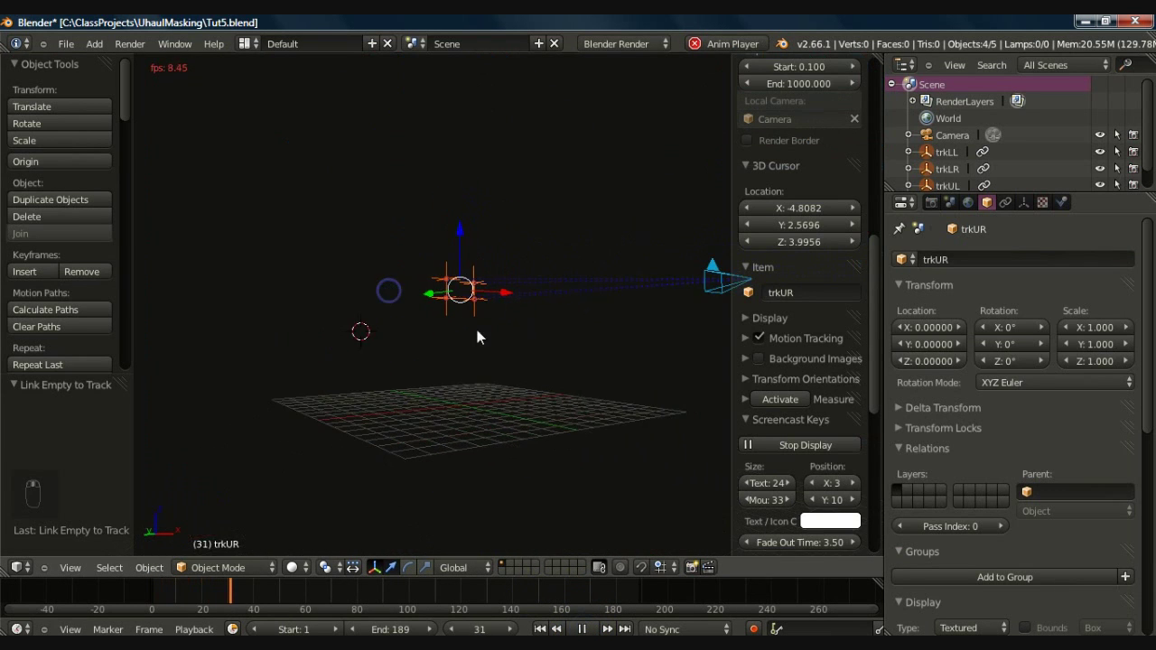
shift+middle_drag(513, 342, 456, 359)
- Lower the camera about 0.264 units along Z, return to the camera view and stop playback at frame 1
right_click(591, 317)
key(g)
key(z)
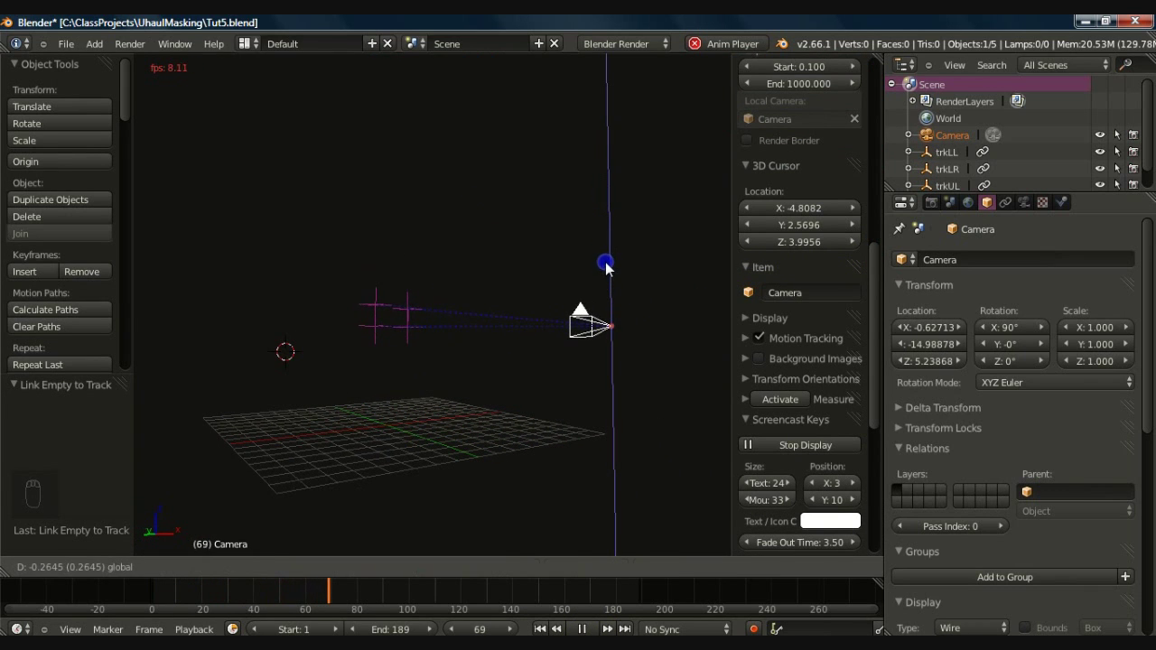
click(608, 267)
key(KP_0)
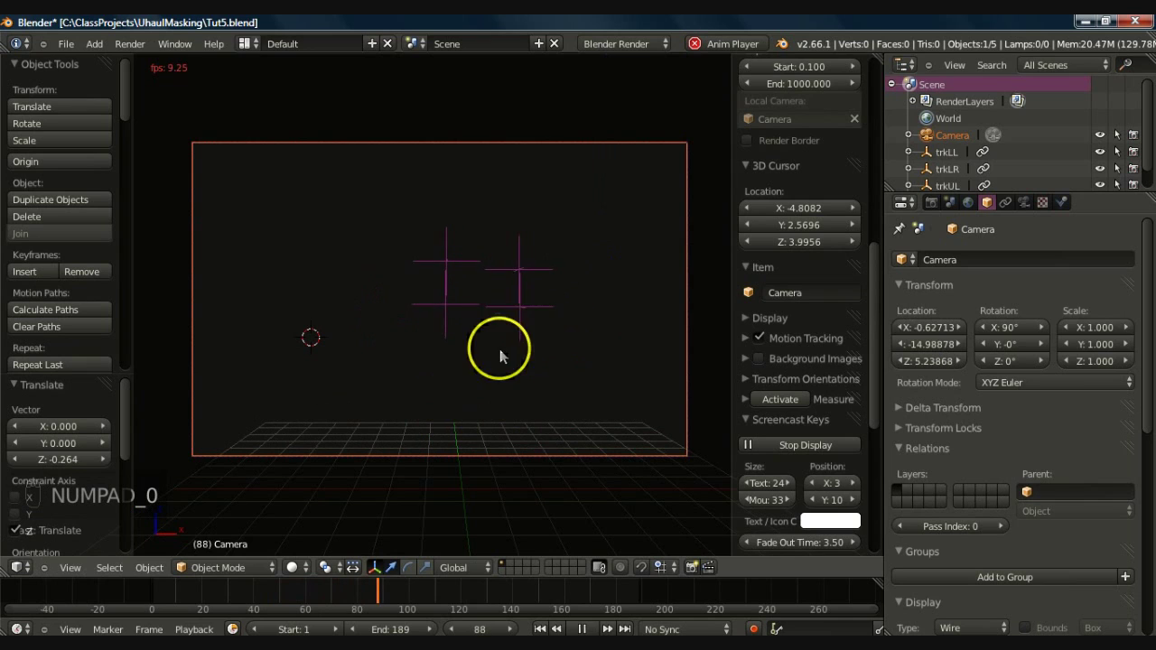
key(ctrl+alt+shift+p)
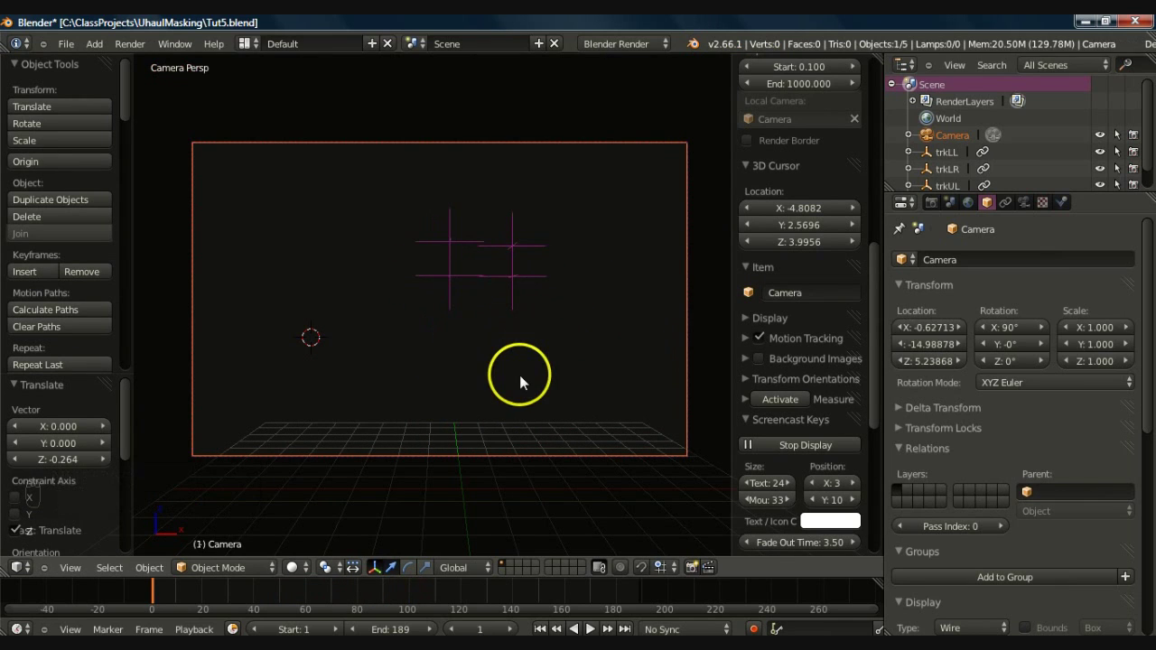
- Add the uhaul_walk.0000.png movie clip as a viewport background image, with Camera Clip off and opacity at 1.000
click(744, 359)
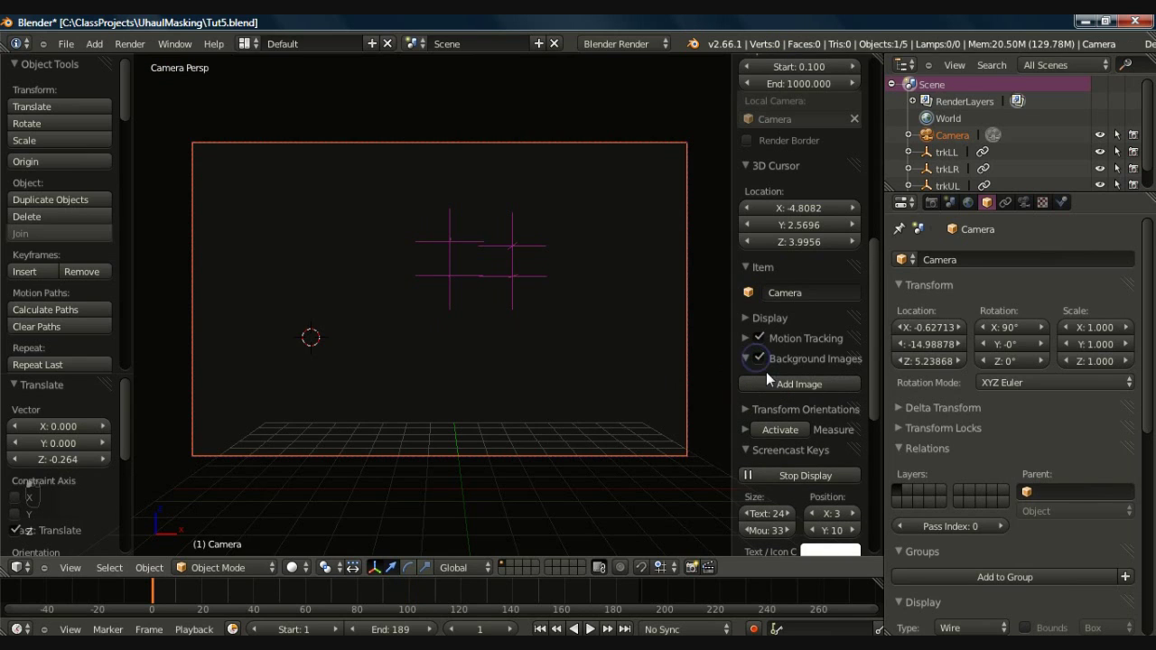
click(776, 384)
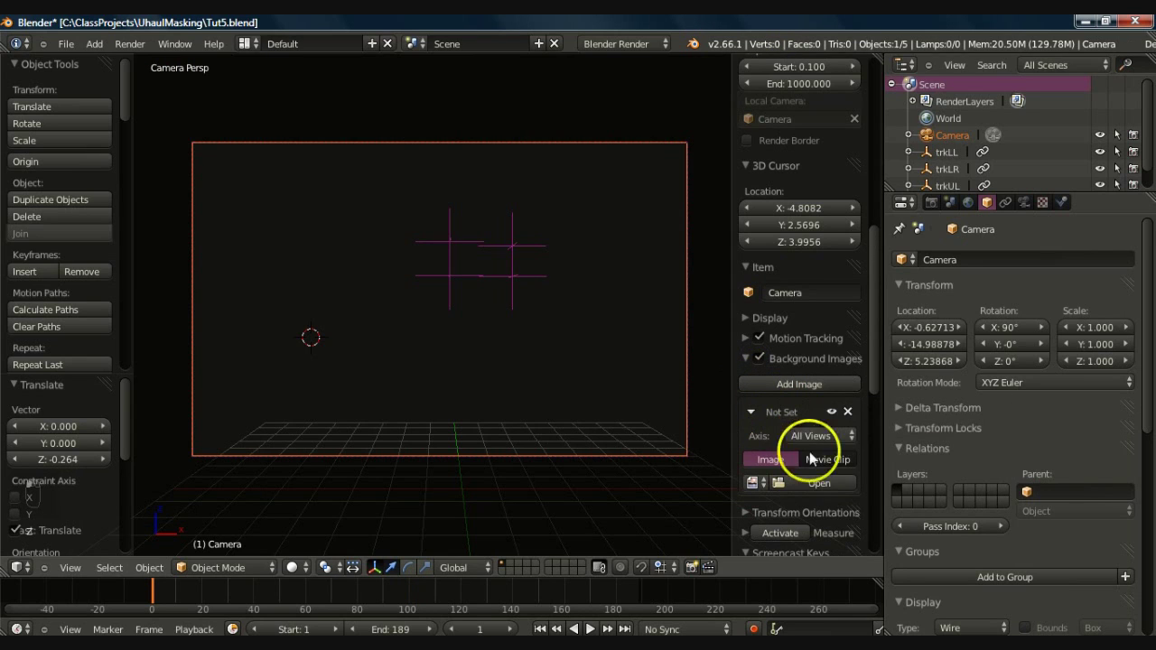
click(827, 460)
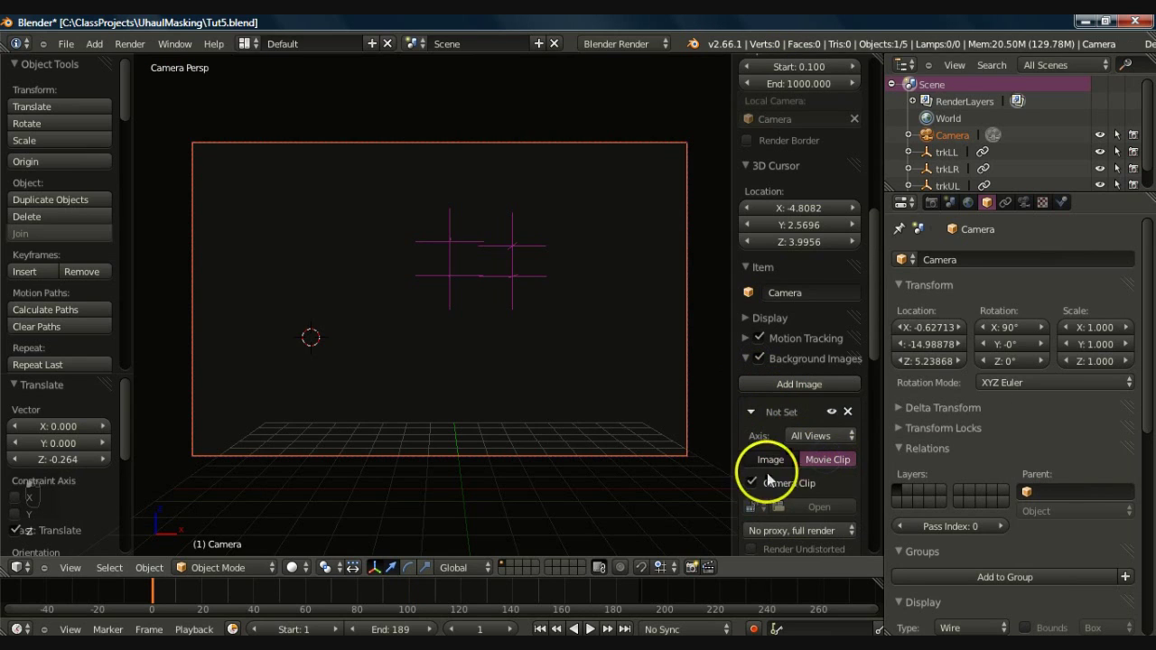
click(750, 485)
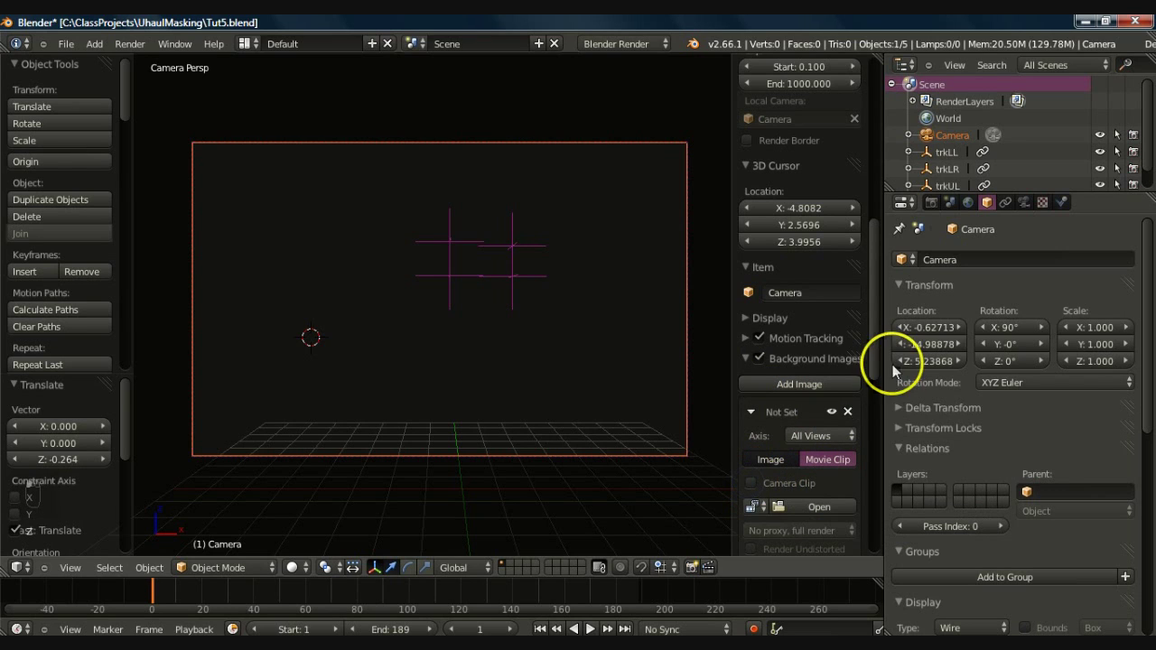
drag(874, 348, 871, 413)
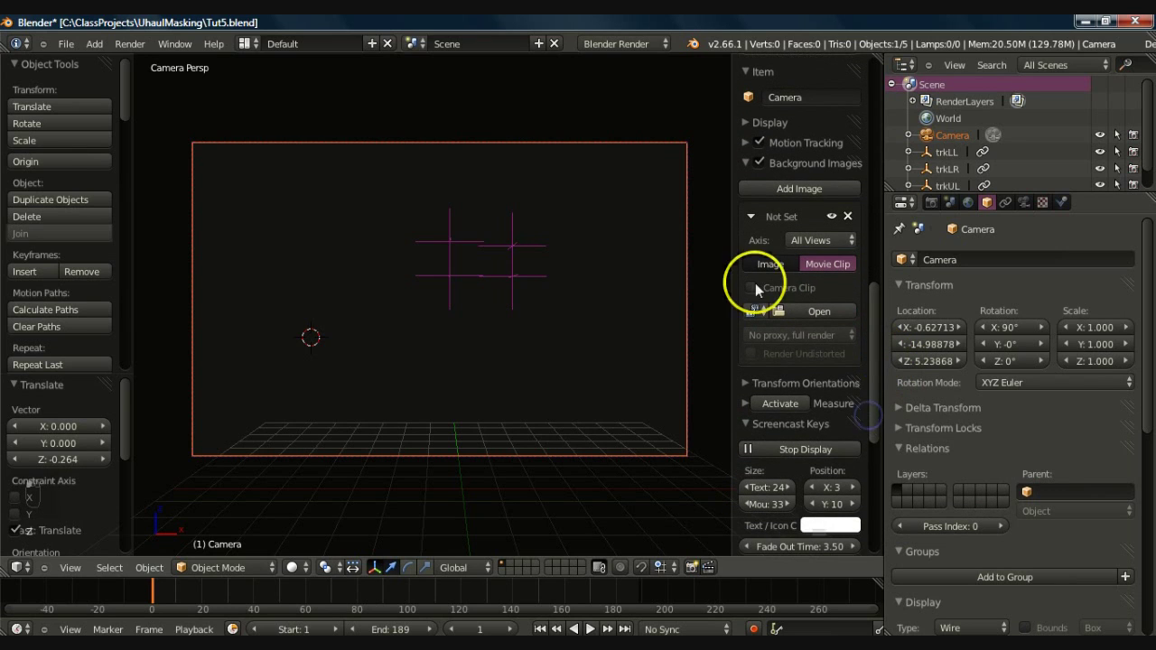
click(750, 309)
click(766, 341)
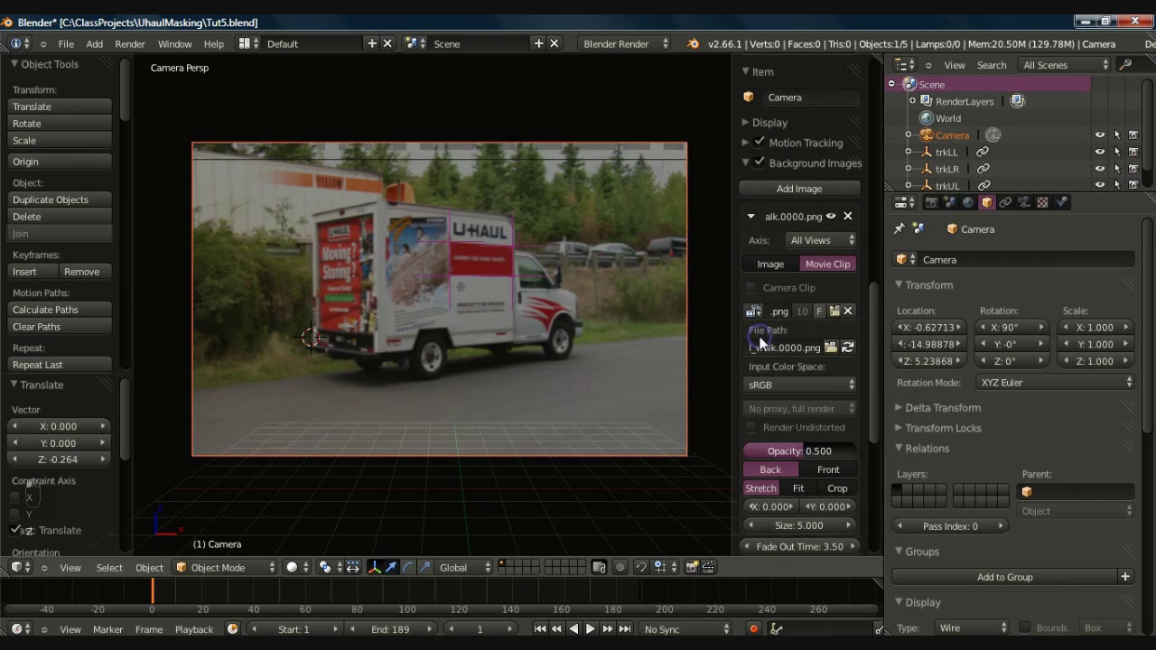
drag(782, 451, 853, 461)
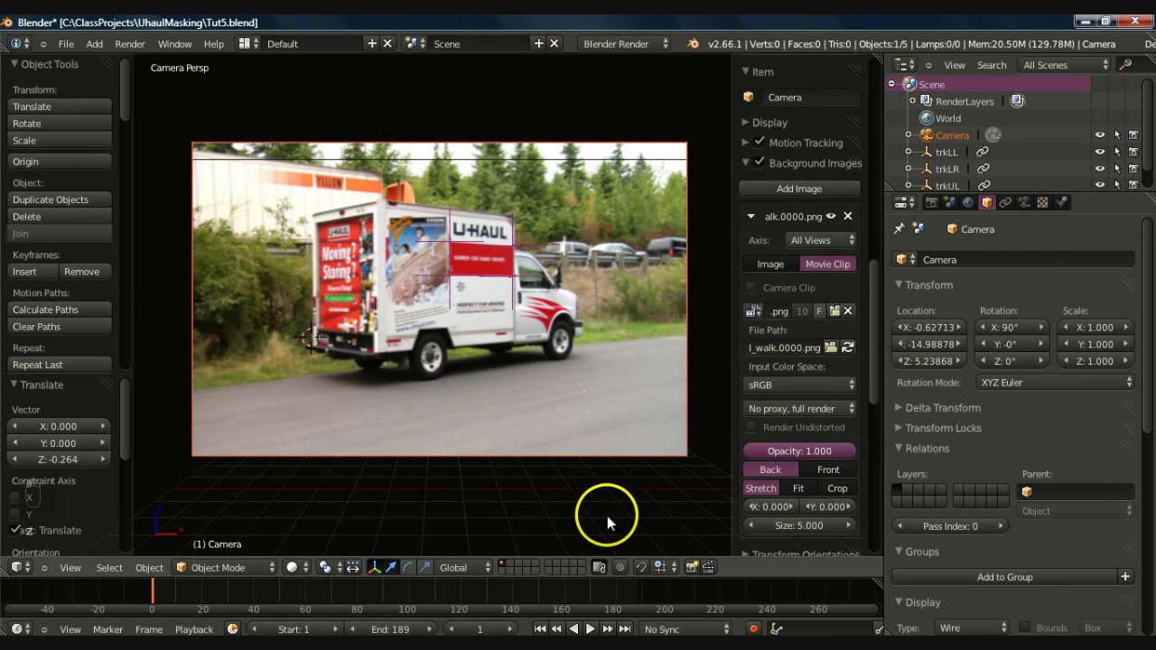
- Play the animation over the truck footage, stop at frame 60 and leave the camera view
click(590, 629)
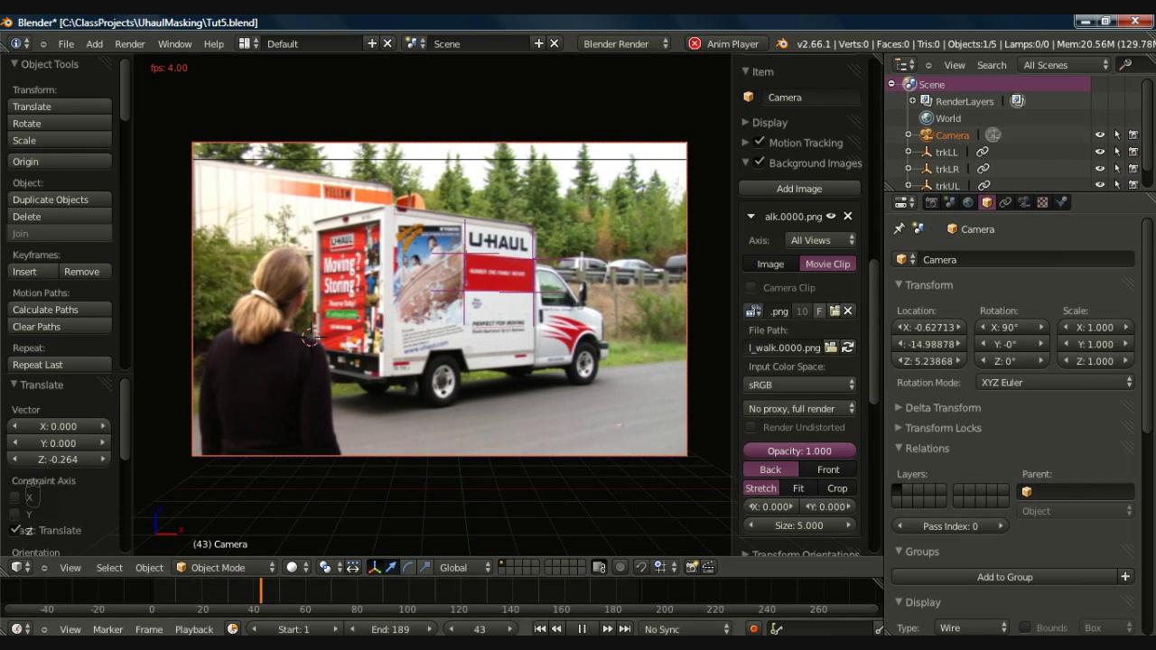
key(alt+a)
key(KP_0)
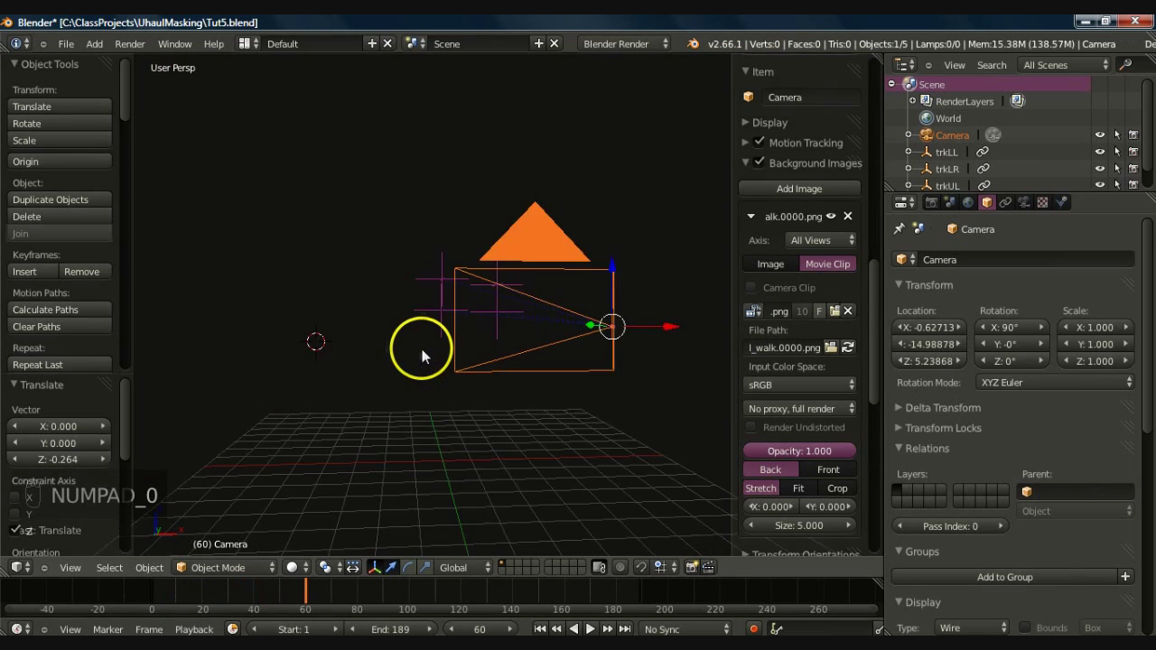
- In front view, select the four track empties and snap the 3D cursor to their centre
key(KP_1)
ctrl+middle_drag(406, 349, 467, 431)
key(a)
key(a)
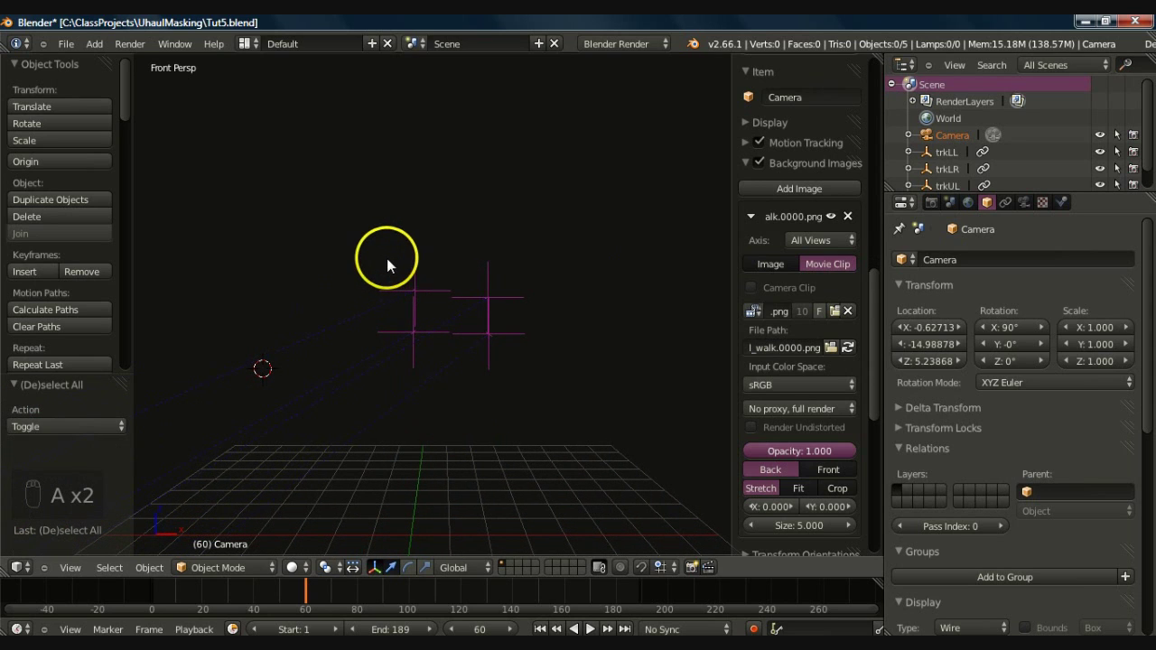
key(b)
drag(357, 244, 557, 371)
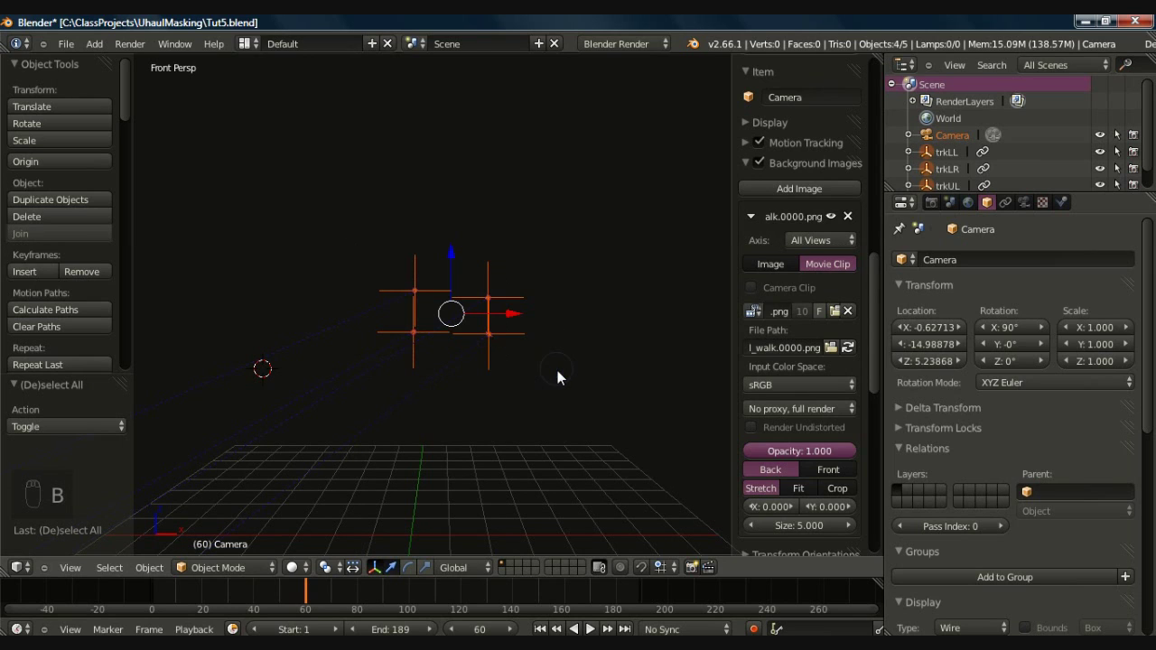
key(shift+s)
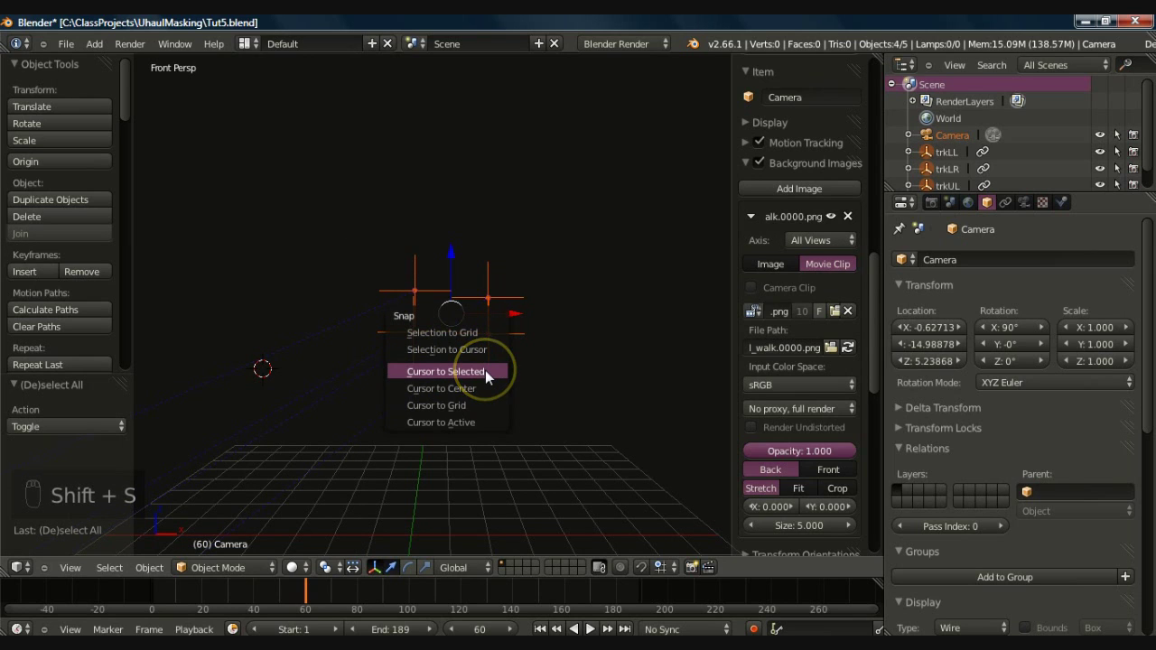
click(485, 370)
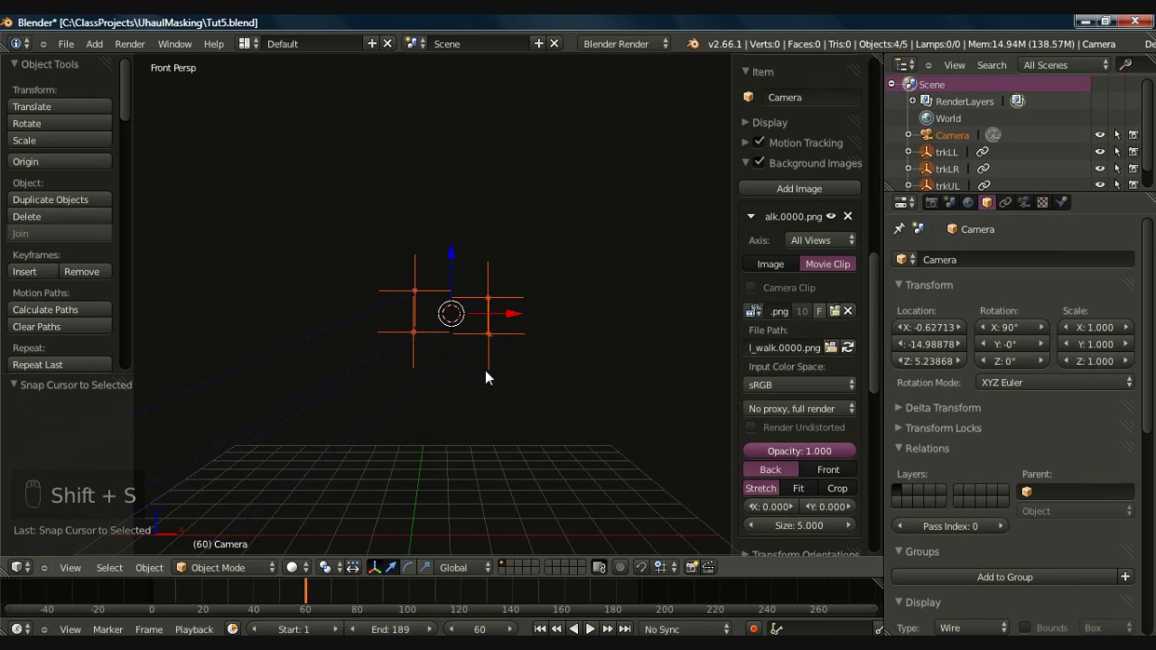
- Add a plane mesh at the 3D cursor and rotate it 90° about the X axis
key(shift+a)
mouse_move(485, 370)
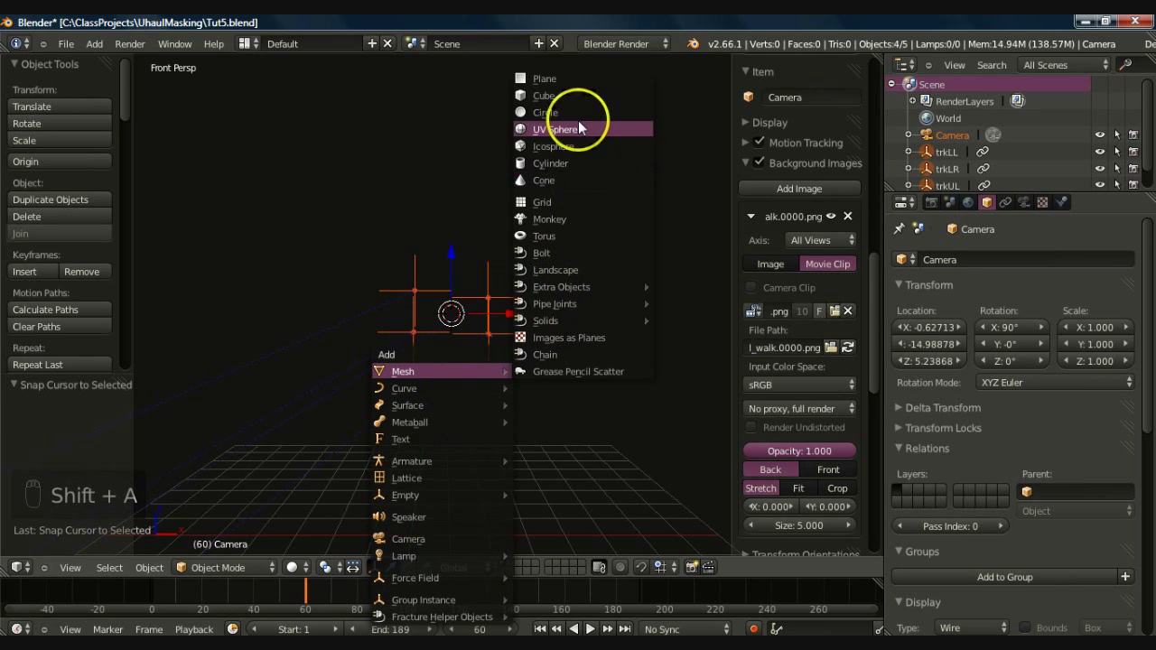
click(569, 79)
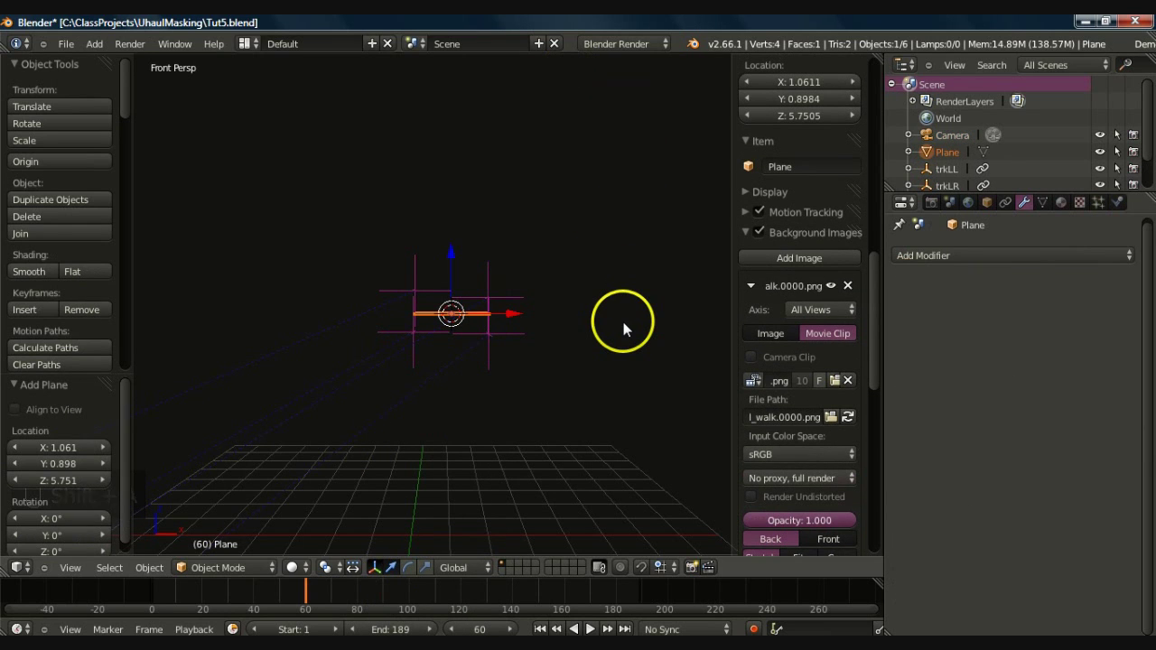
key(r)
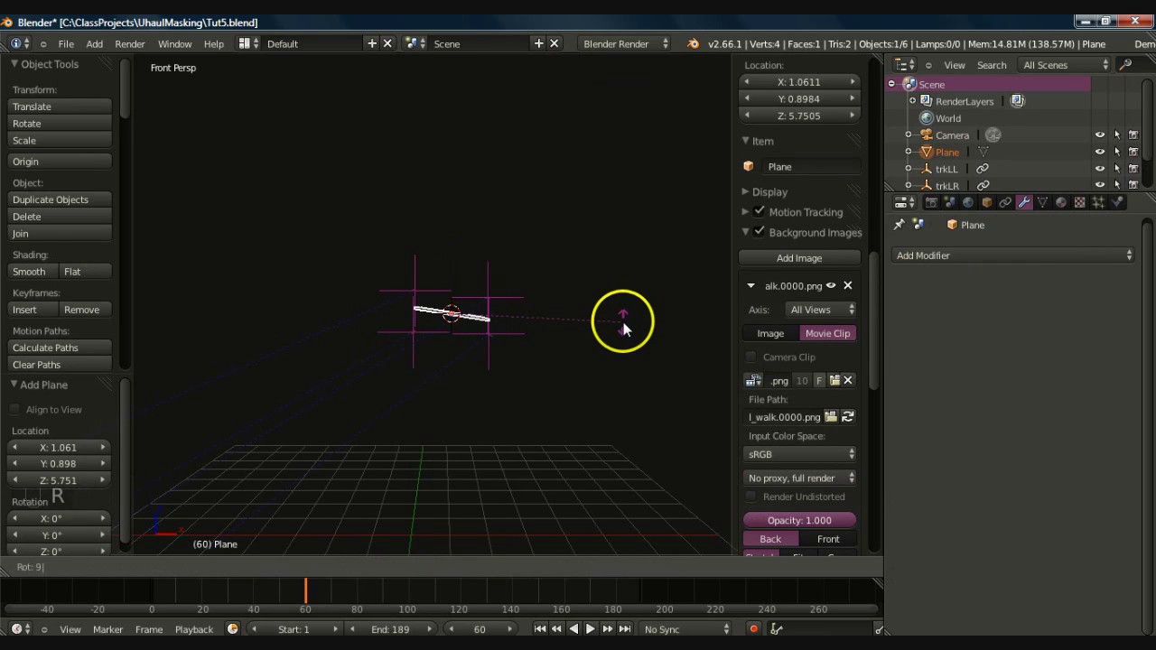
text(0)
key(Return)
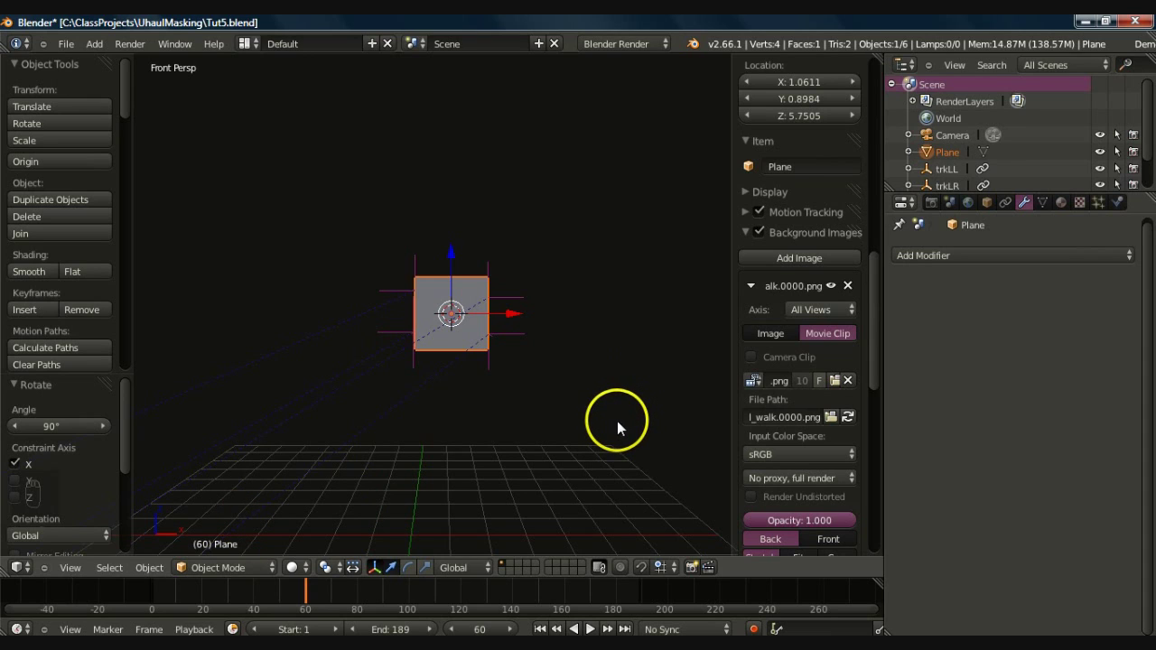
- Scale the plane along Z by about 0.553 so its corners fit the four track empties
key(s)
key(x)
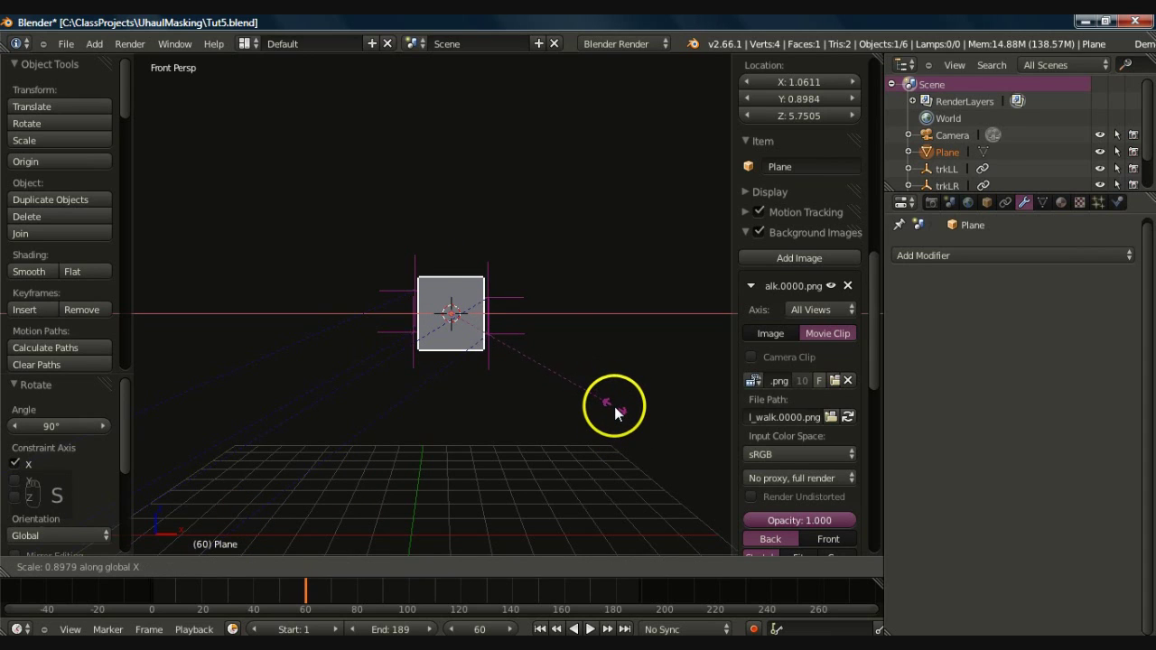
key(y)
key(z)
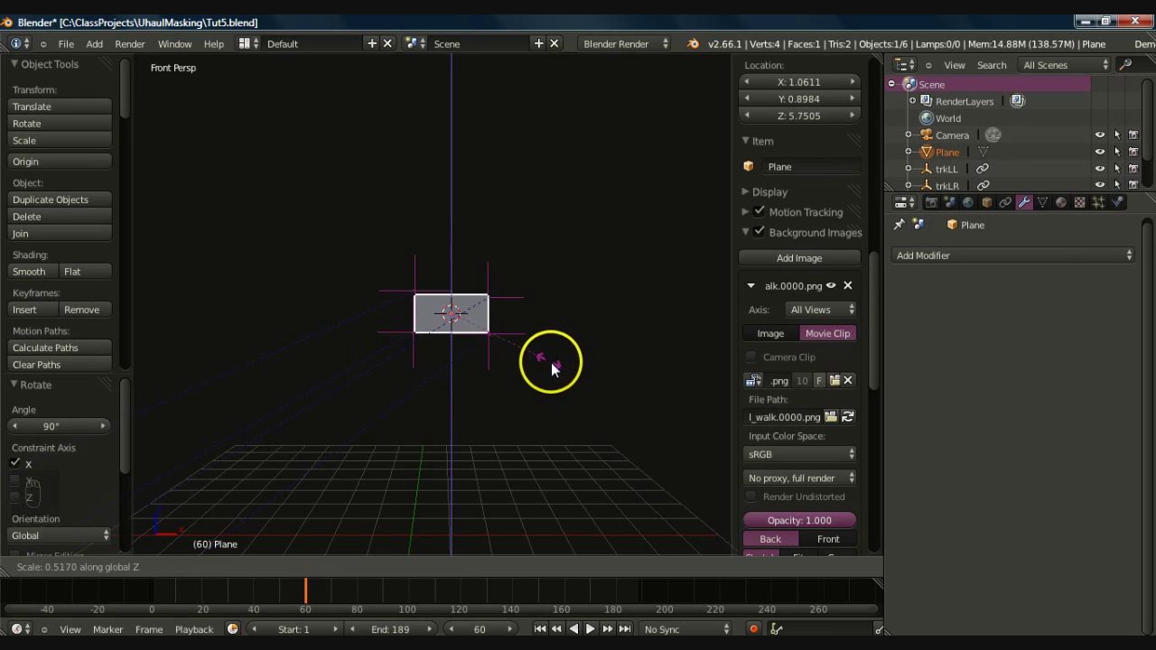
click(554, 363)
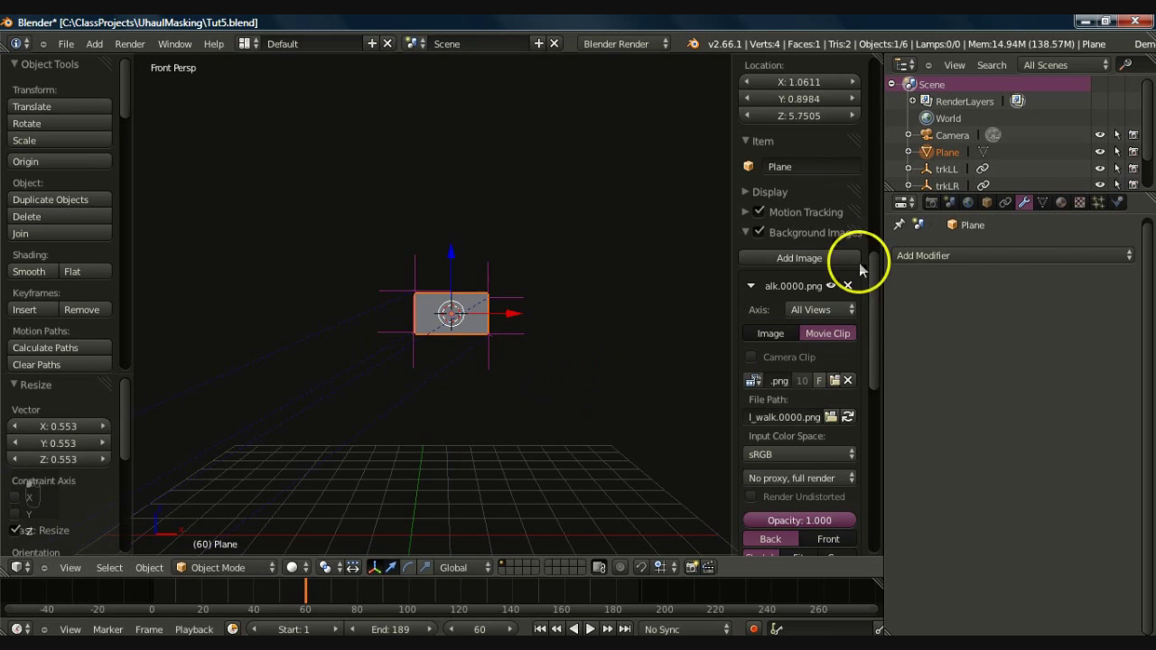
- Add four Hook modifiers to the plane
click(1003, 251)
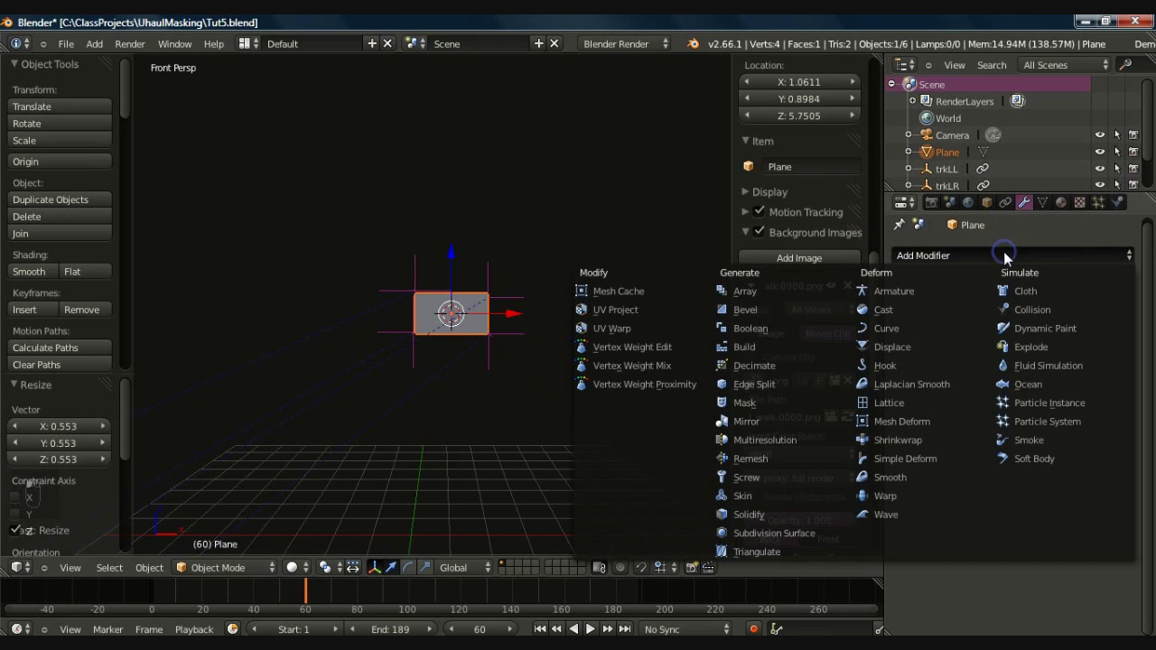
click(888, 367)
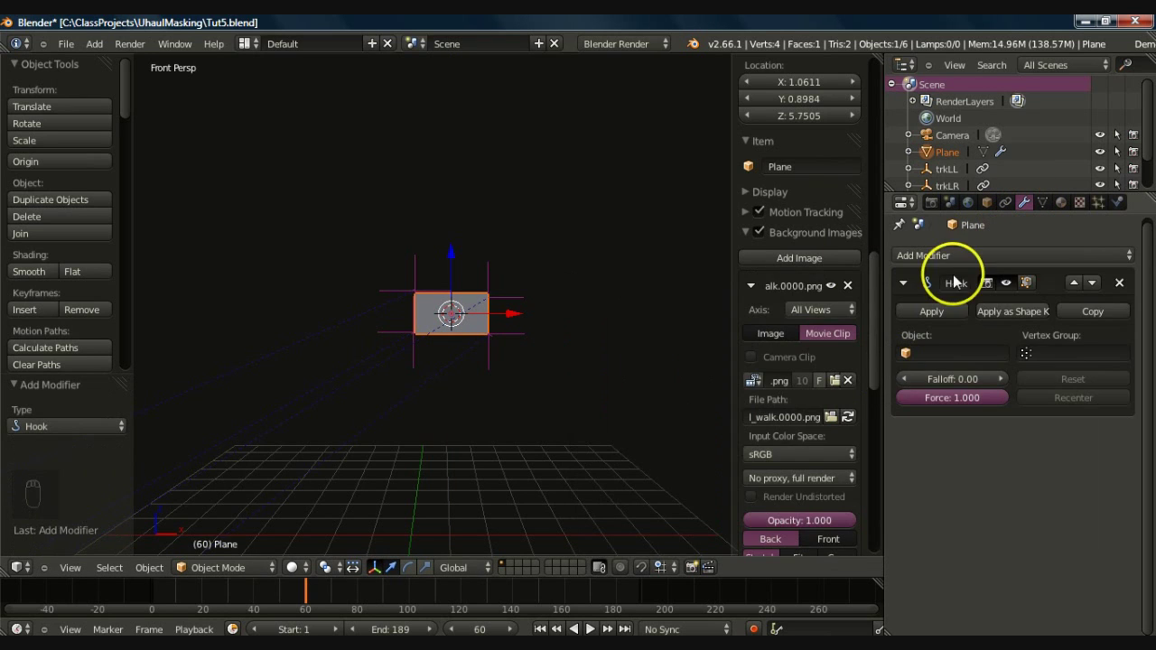
click(978, 253)
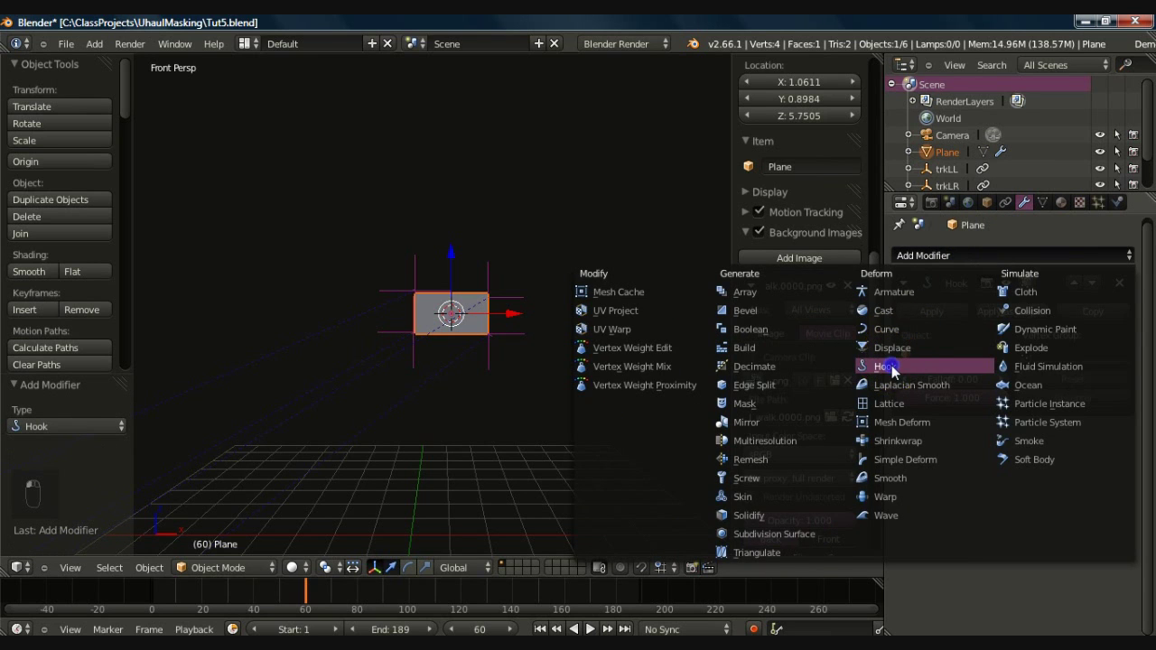
click(886, 366)
click(962, 257)
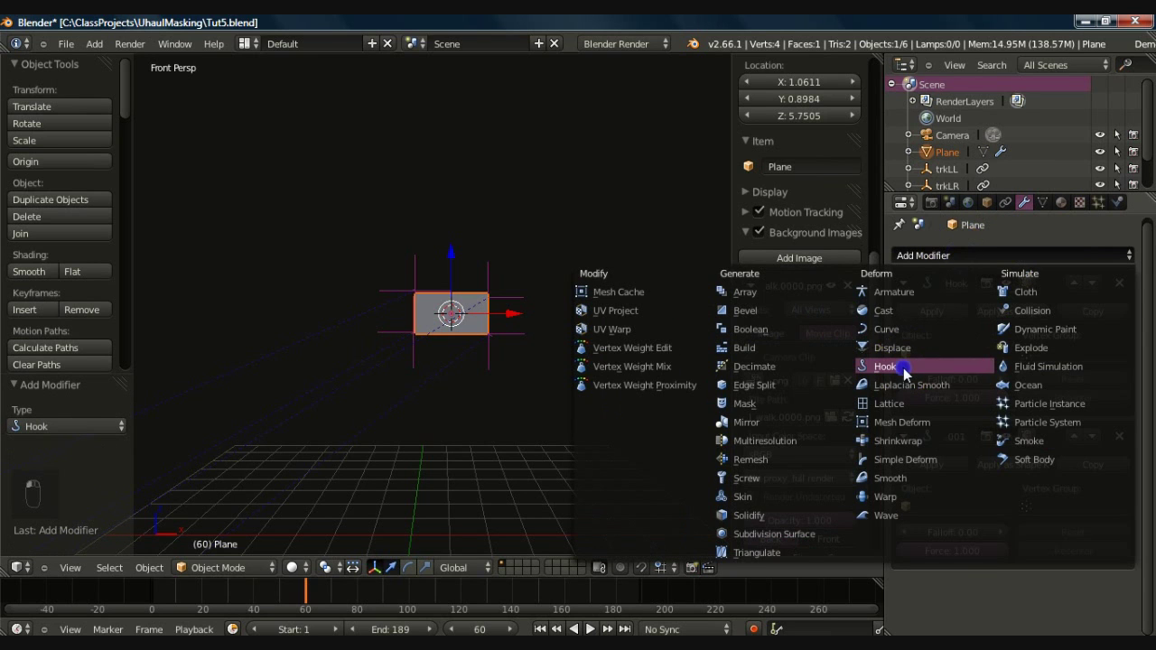
click(938, 310)
click(963, 256)
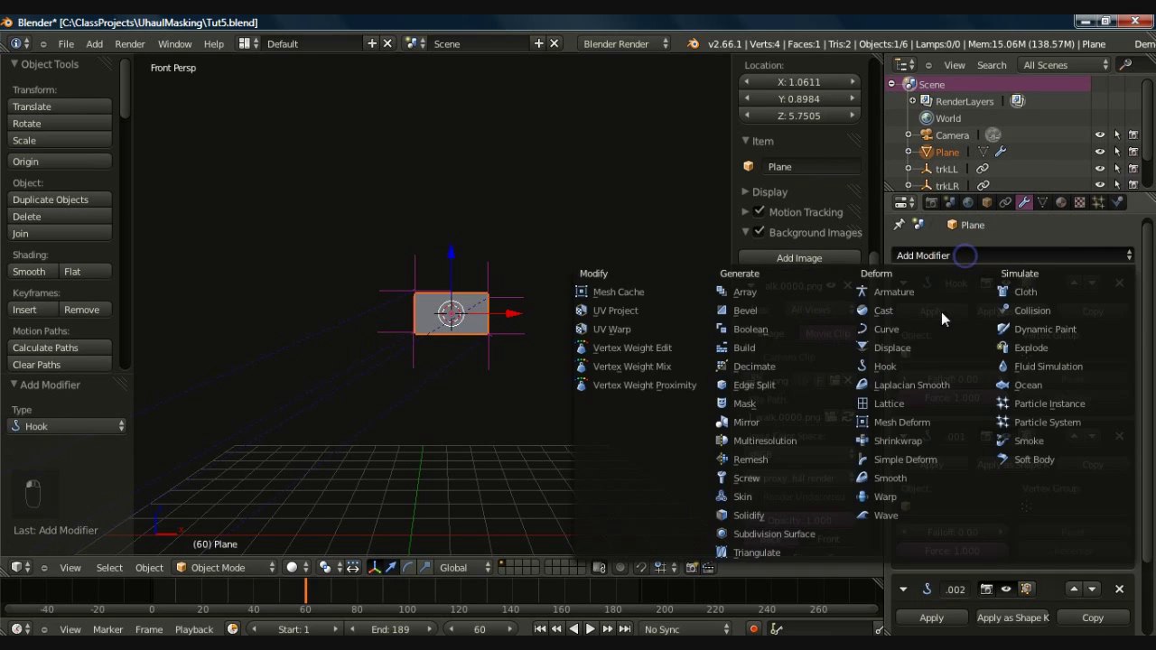
click(899, 369)
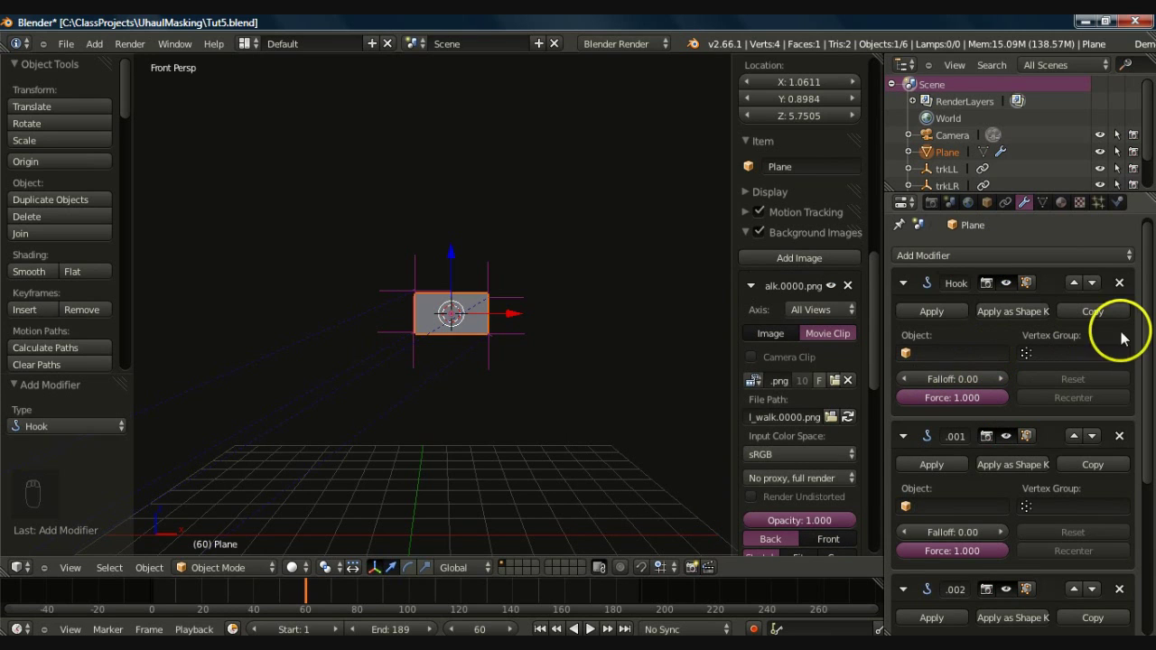
- Set the target objects of the plane's four Hook modifiers, in stack order, to trkUL, trkUR, trkLL and trkLR
drag(1144, 302, 1146, 335)
scroll(1144, 330, down, 2)
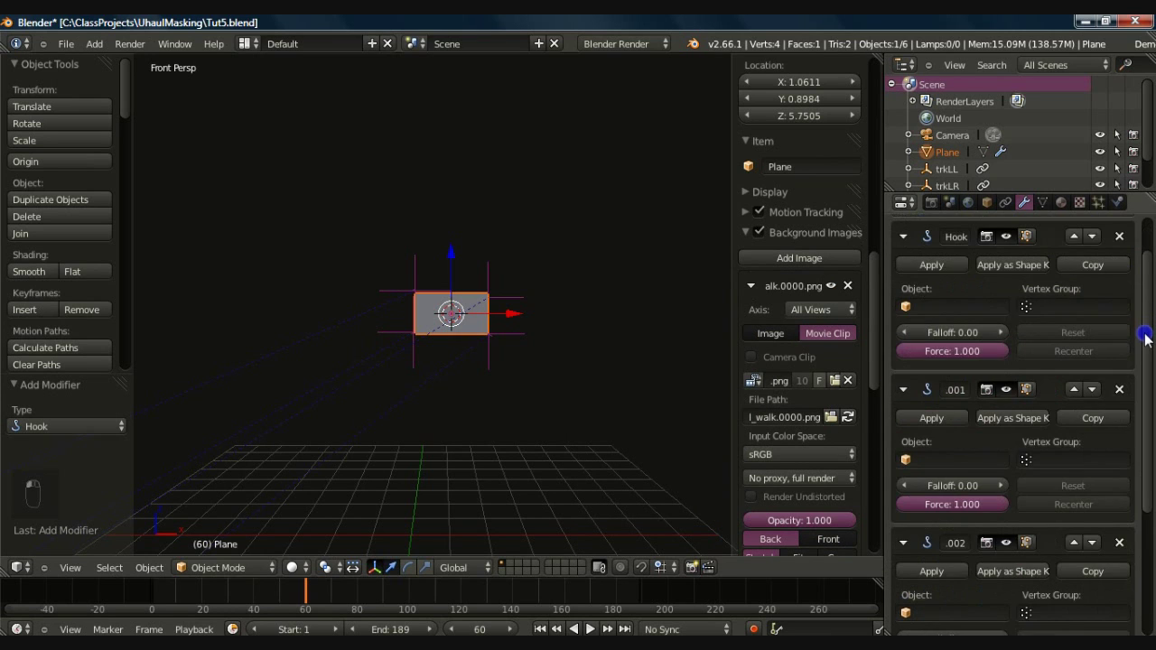
click(960, 301)
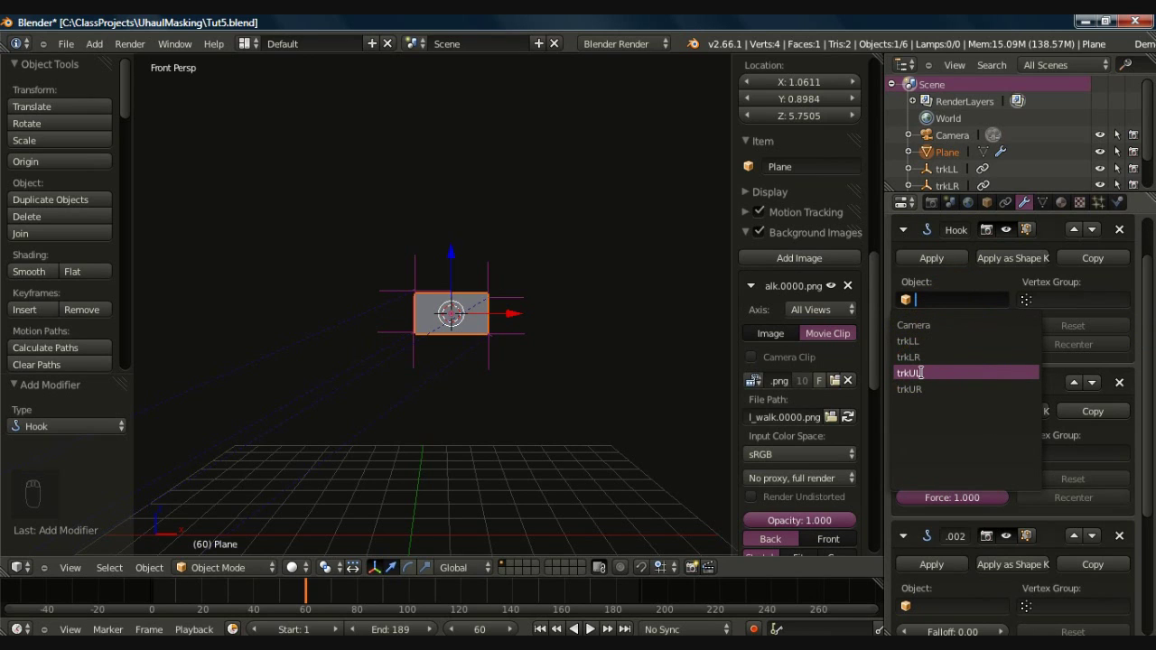
click(923, 372)
click(944, 454)
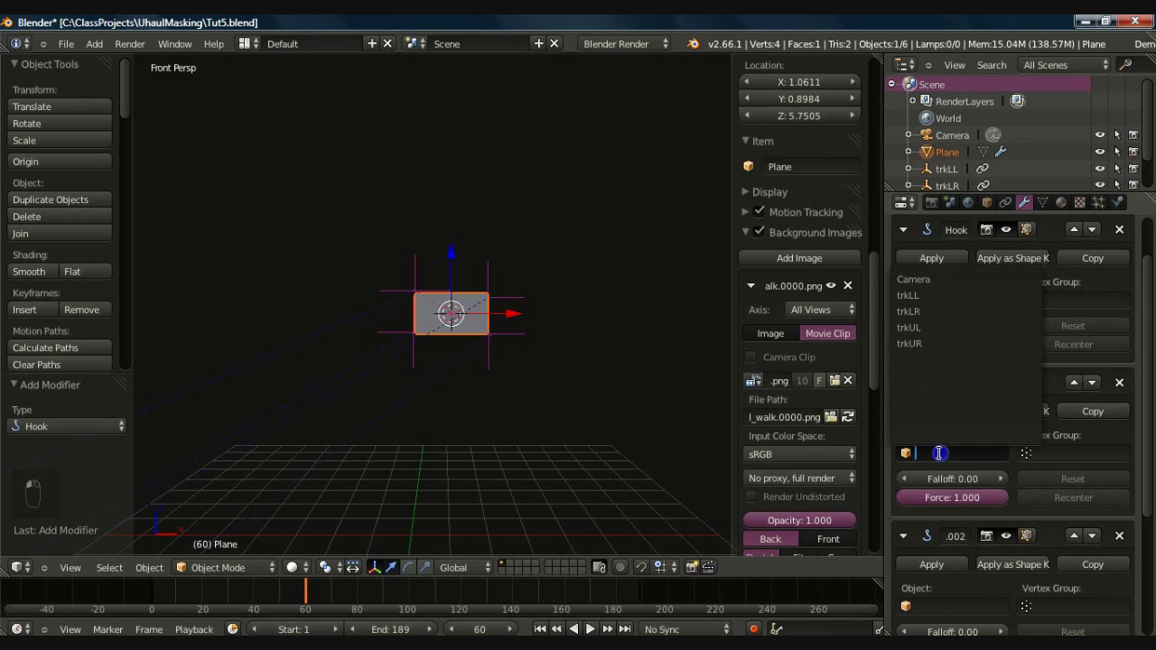
click(928, 342)
drag(1145, 344, 1146, 488)
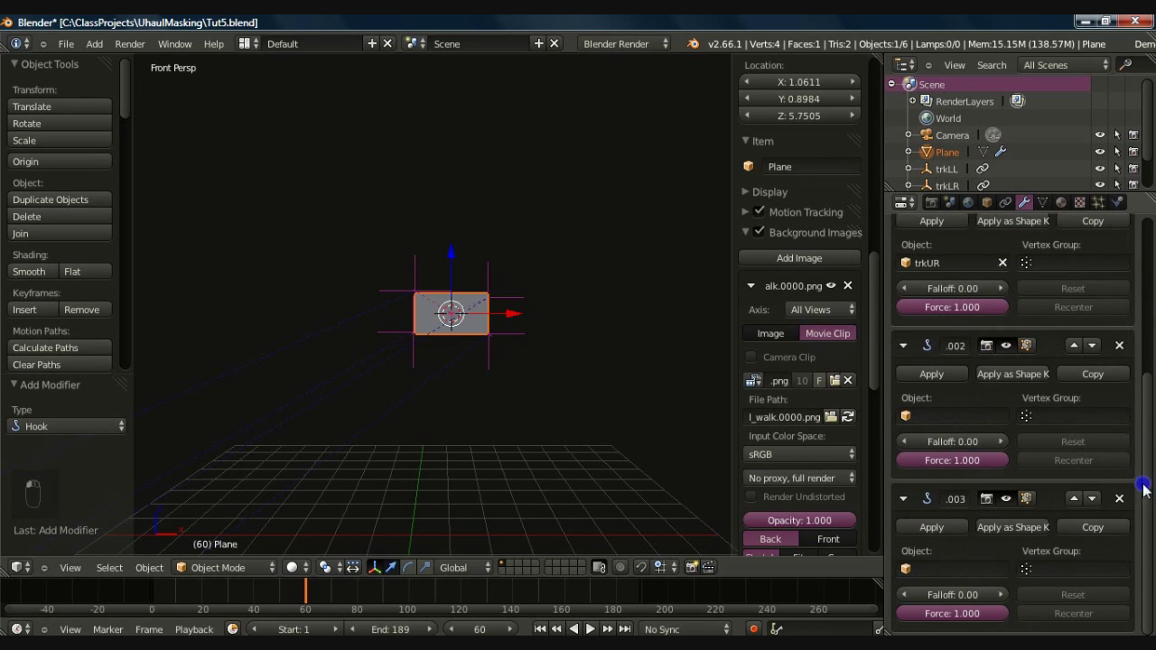
click(967, 411)
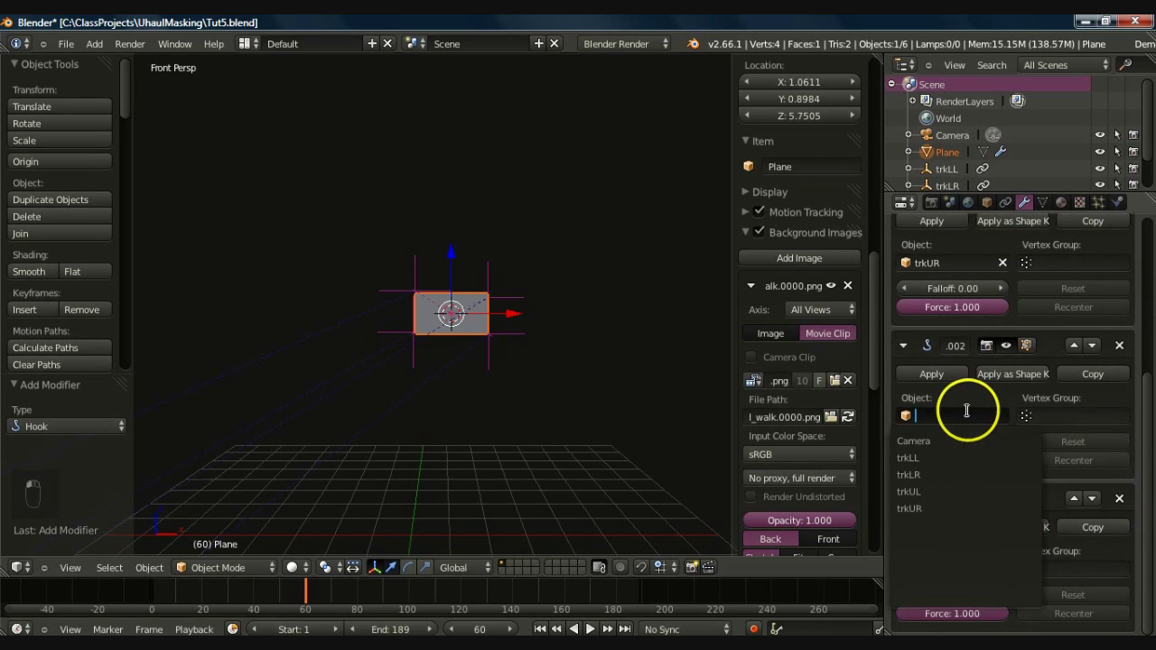
click(939, 457)
click(948, 567)
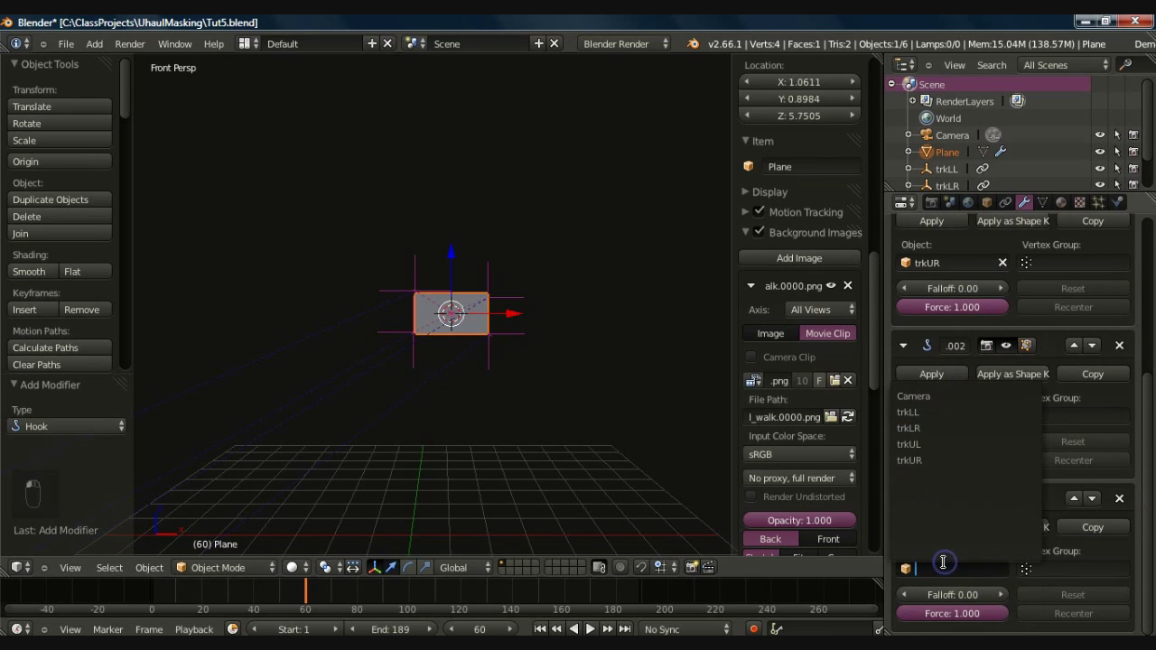
click(931, 428)
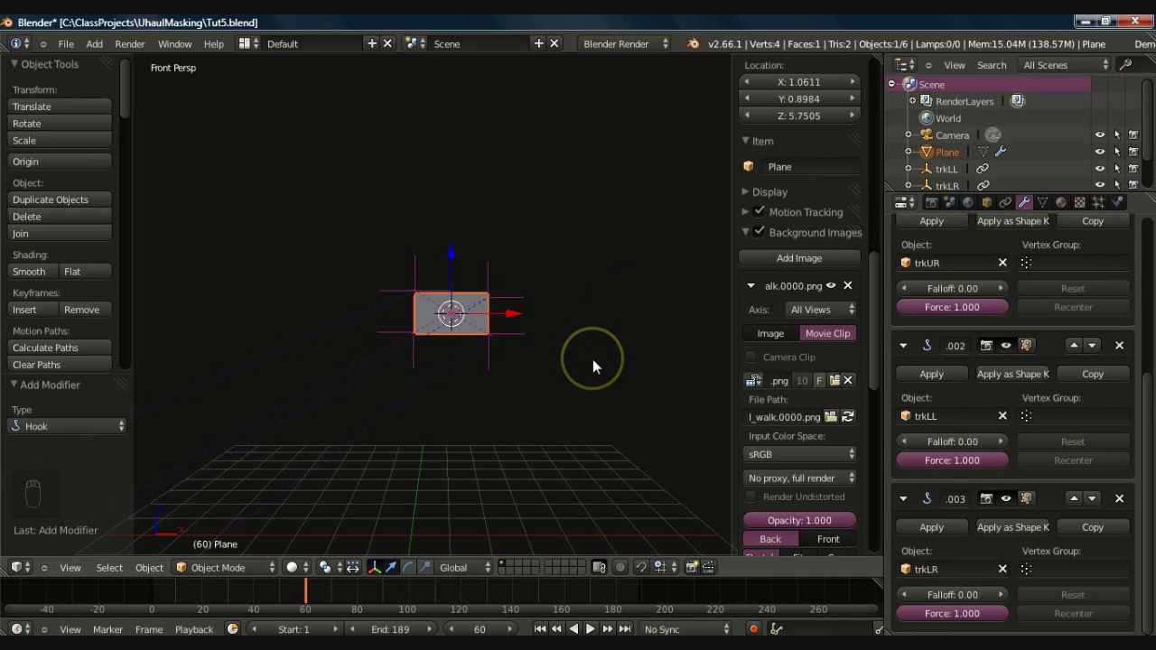
- Switch the plane to edit mode so its corner vertices can be picked
key(Tab)
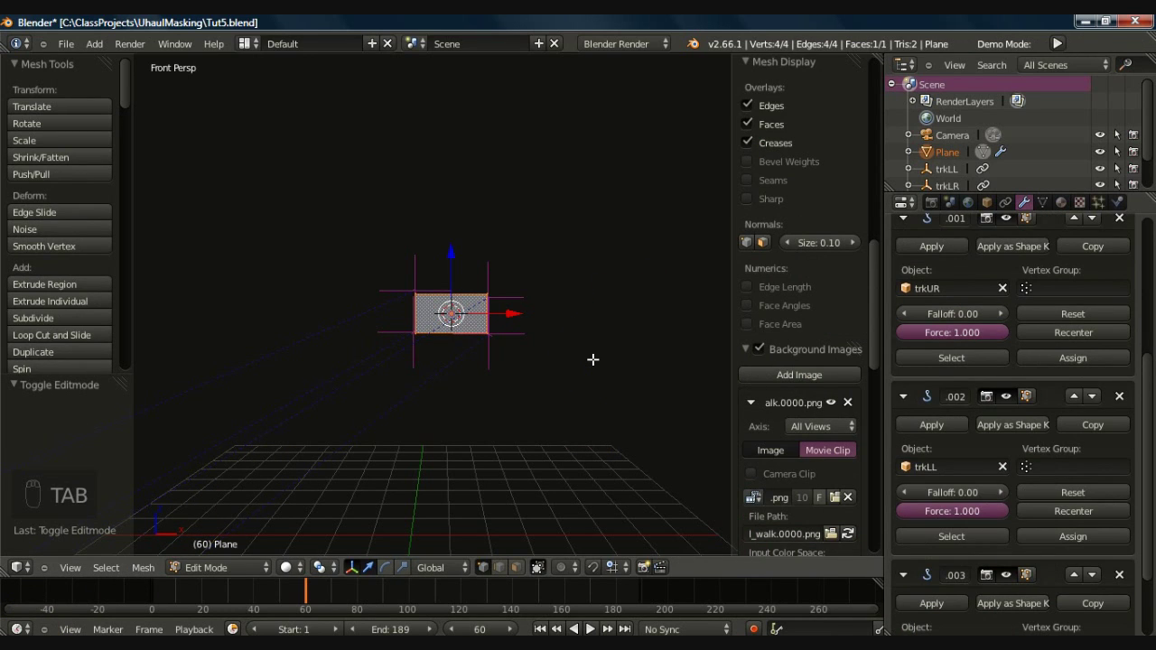
ctrl+middle_drag(549, 310, 542, 467)
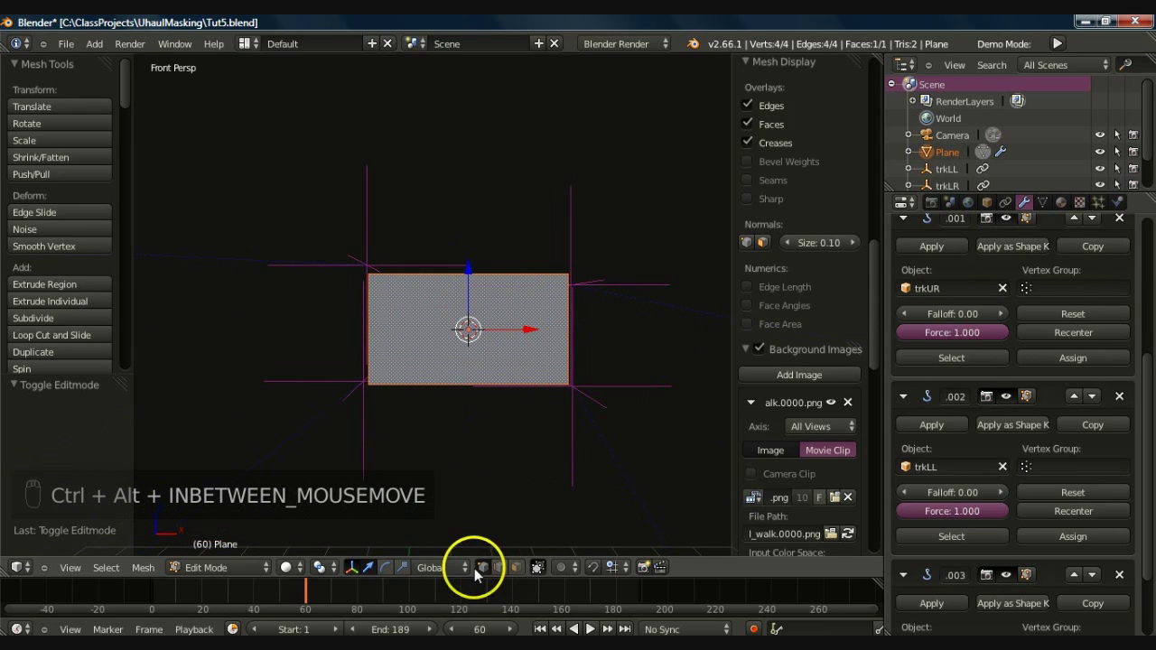
- Reset the trkUR hook and assign the plane's upper-left vertex to it, and select the upper-right vertex
right_click(368, 271)
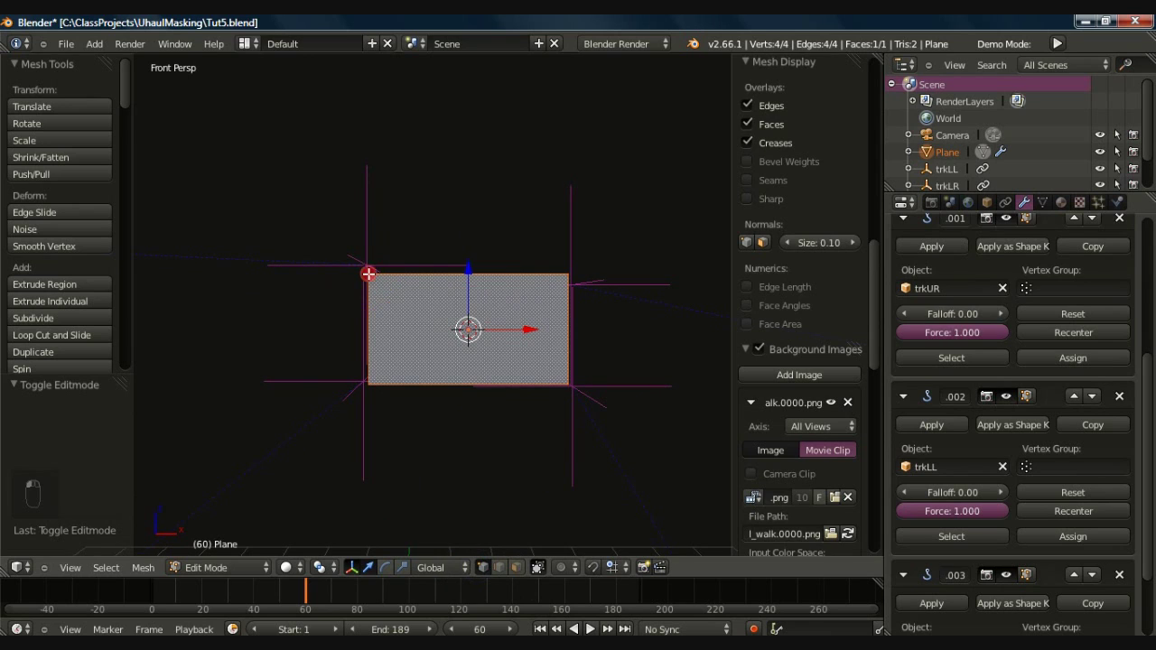
scroll(795, 325, down, 2)
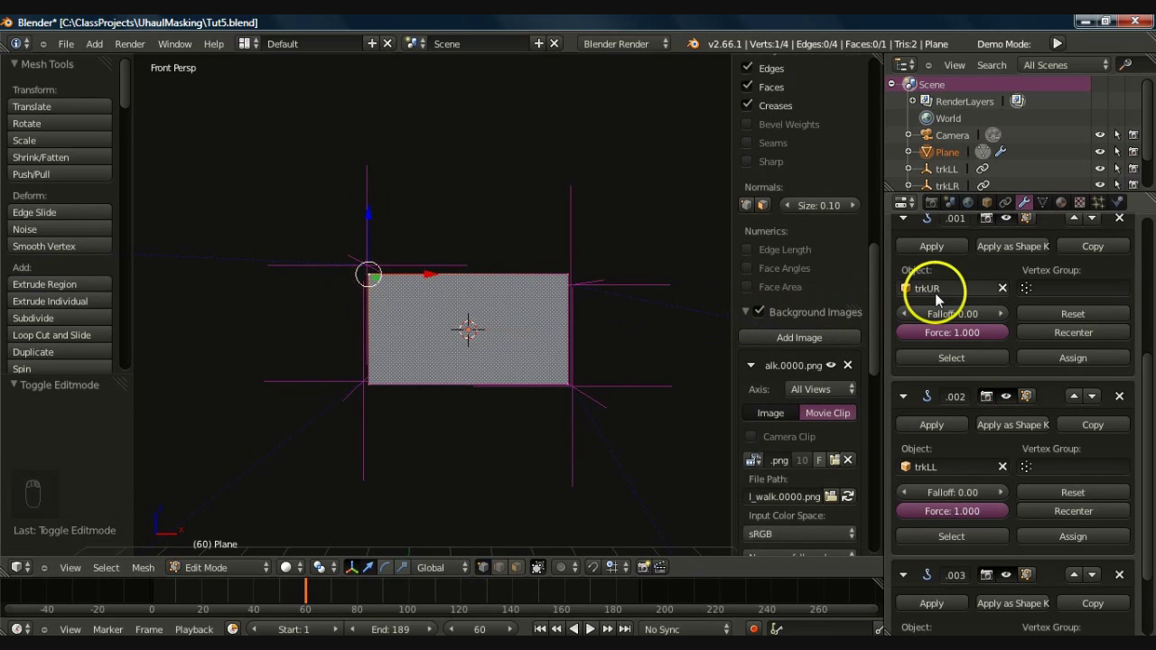
click(1061, 314)
click(1048, 358)
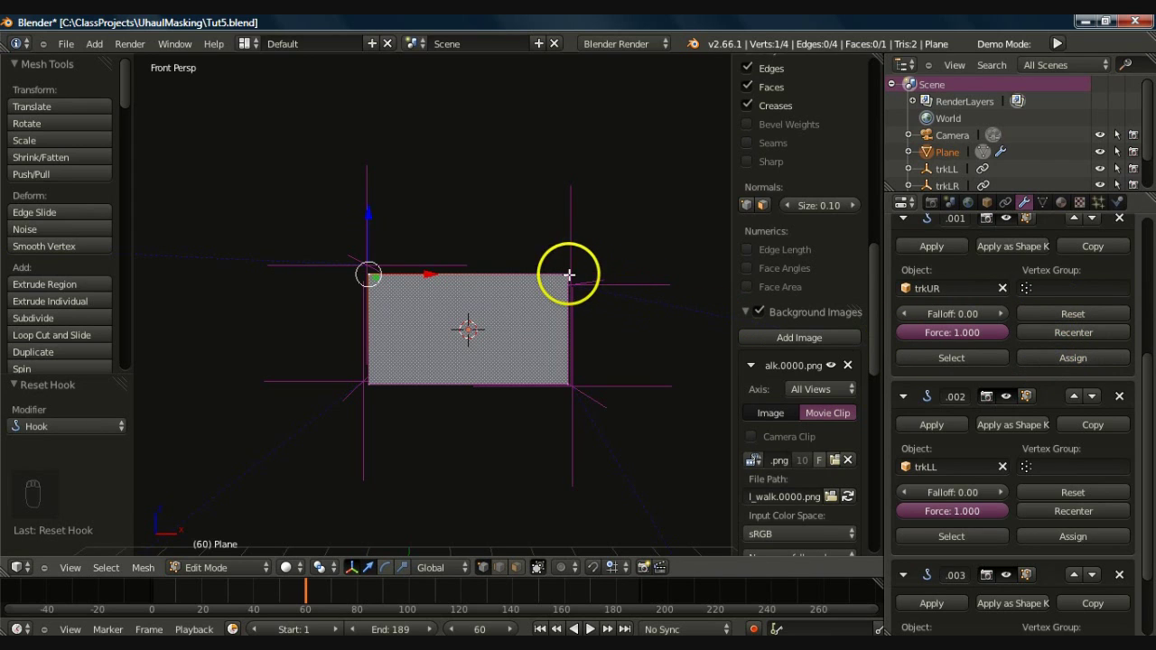
right_click(565, 274)
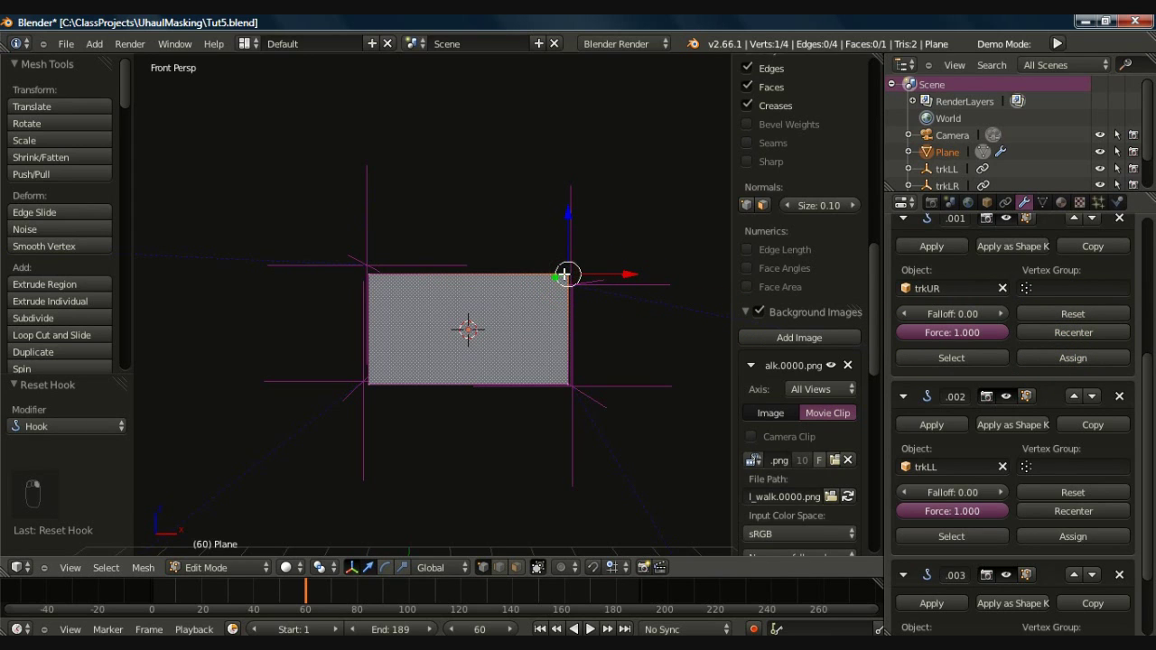
- Assign the plane's lower-left vertex to the trkLL hook and its lower-right vertex to the trkLR hook, resetting each hook
right_click(367, 383)
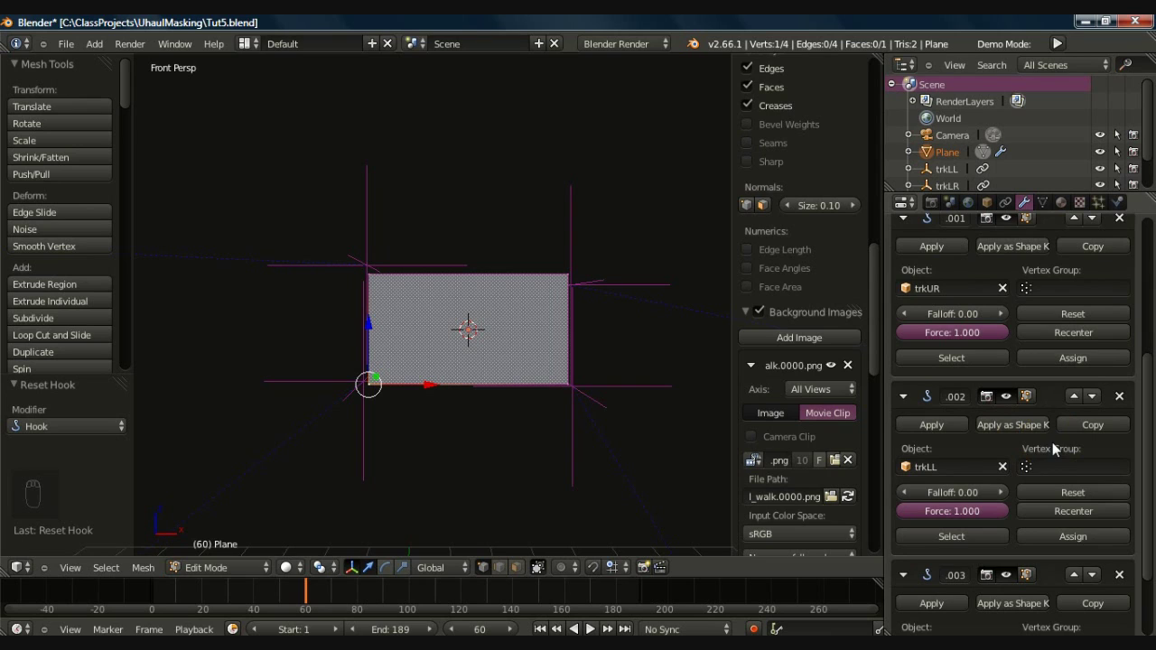
click(1064, 493)
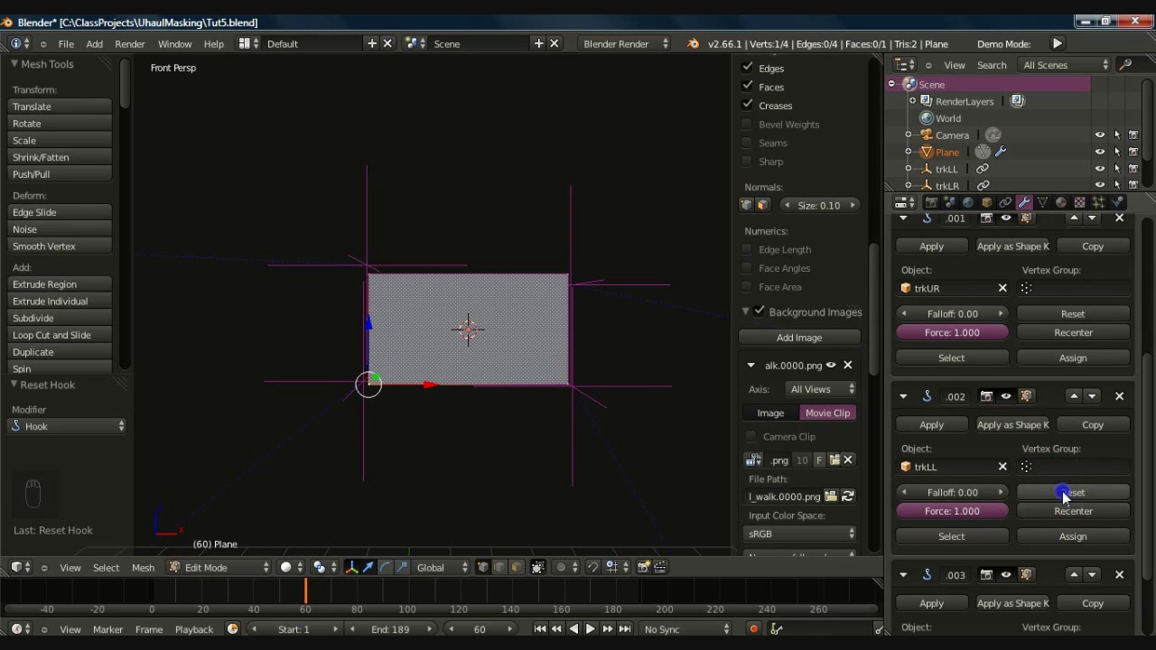
click(1047, 535)
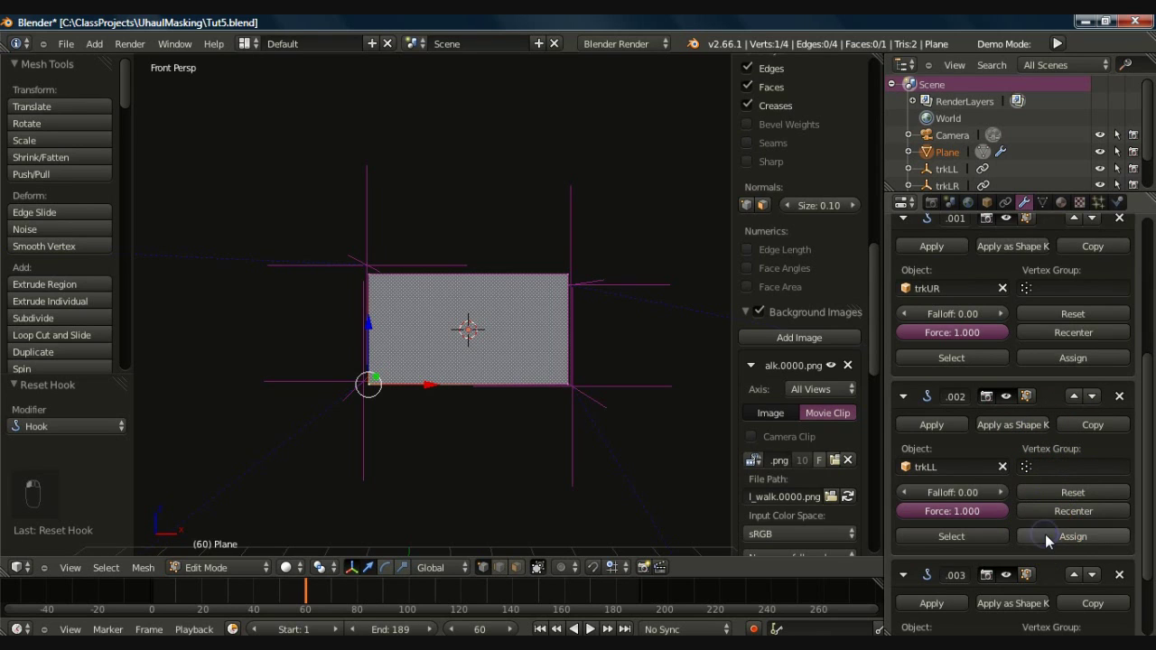
drag(1146, 384, 1140, 465)
click(953, 551)
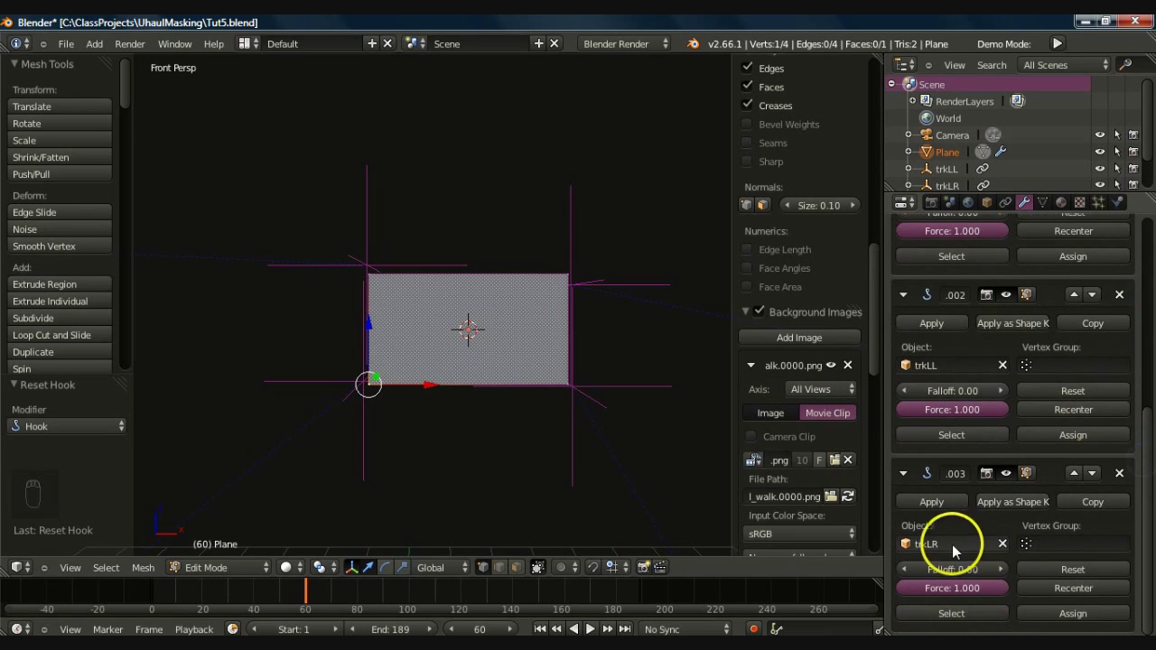
right_click(568, 384)
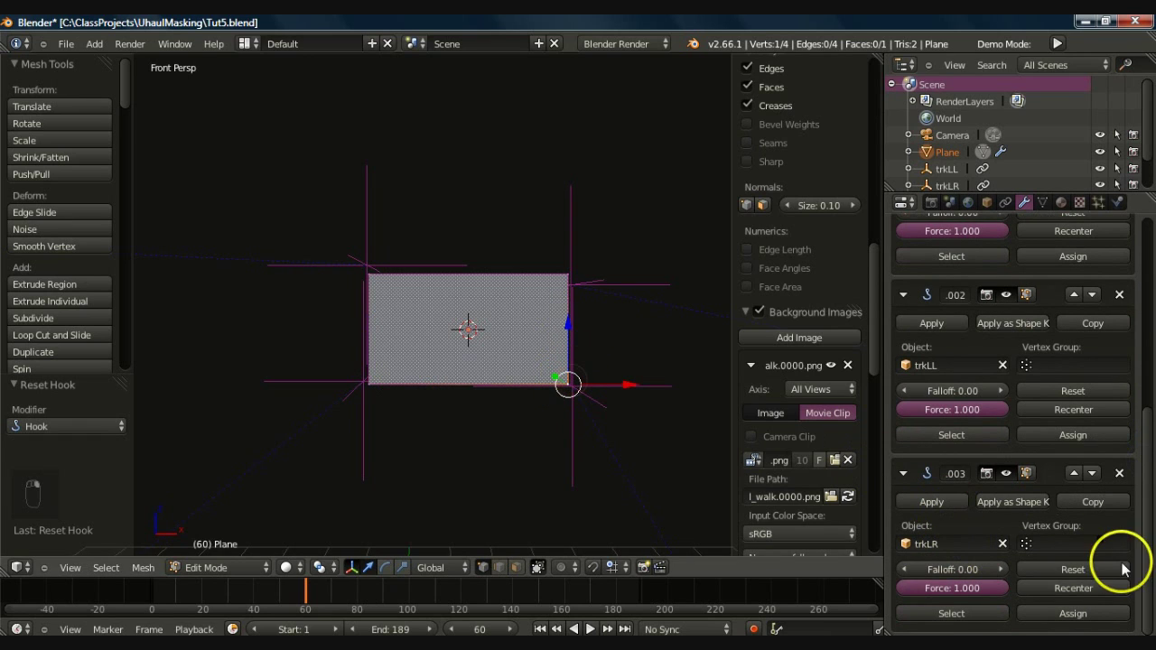
click(1059, 617)
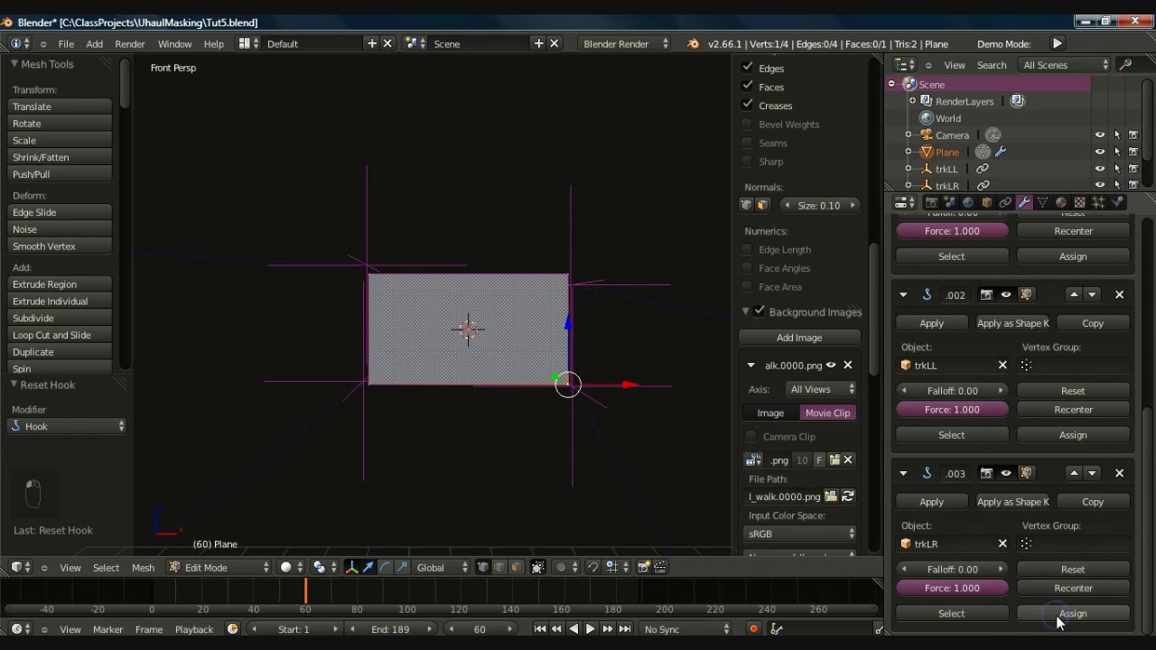
- Assign the plane's upper-left vertex to the trkUL hook and its upper-right vertex to the trkUR hook, resetting each hook
scroll(1011, 451, up, 10)
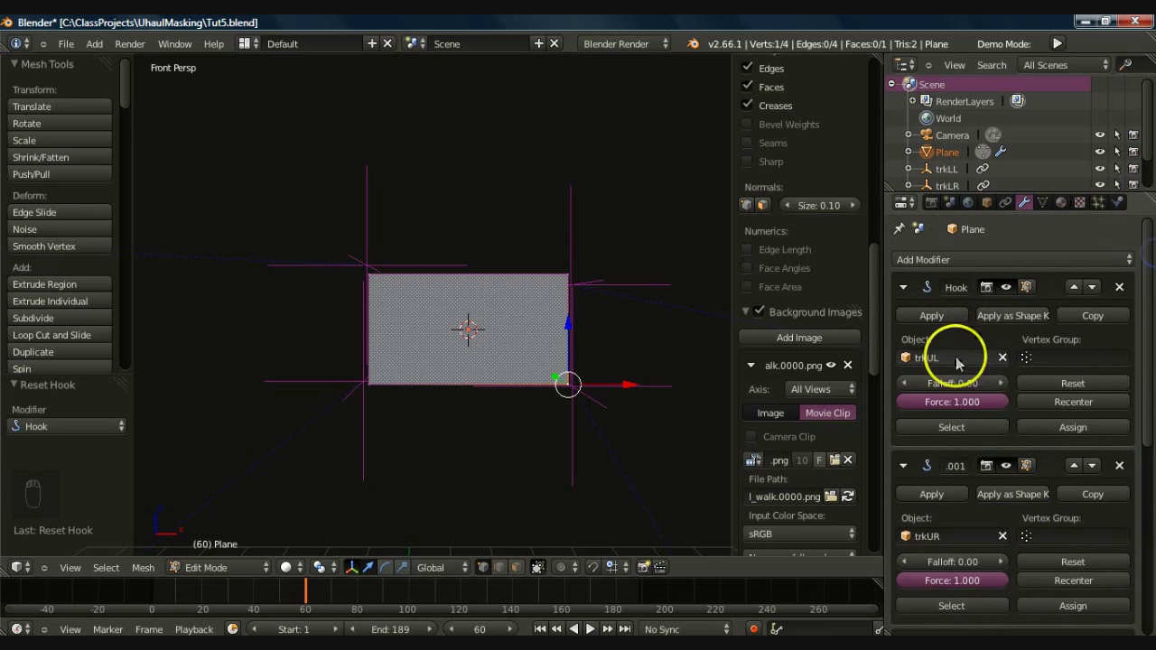
right_click(369, 272)
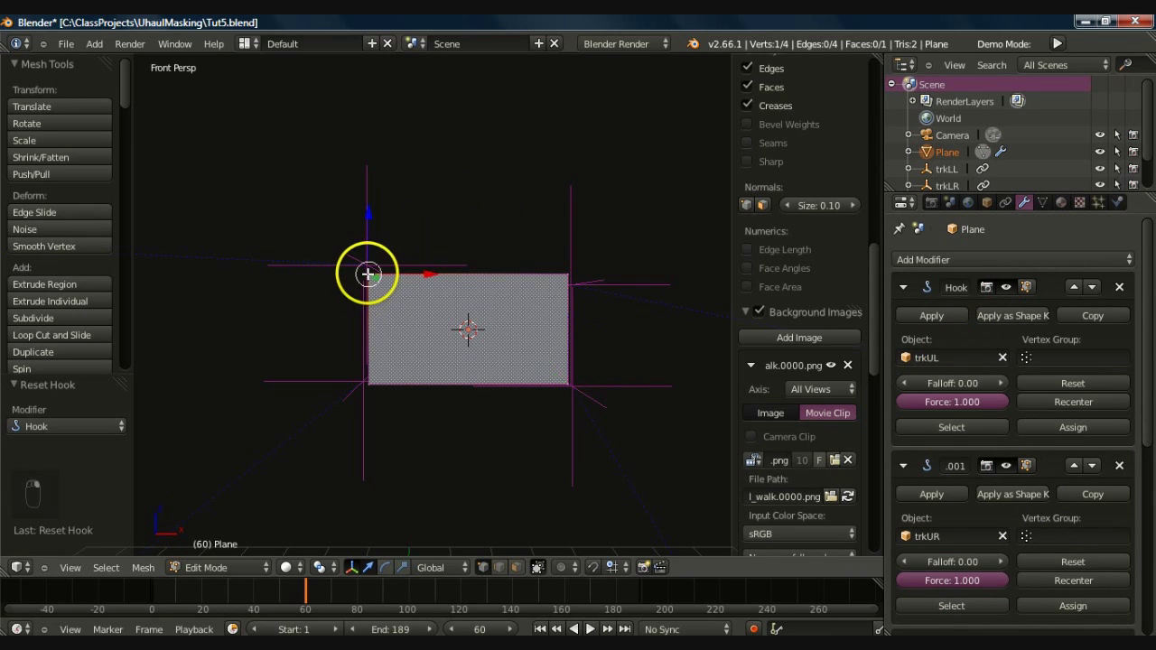
click(1045, 386)
right_click(571, 274)
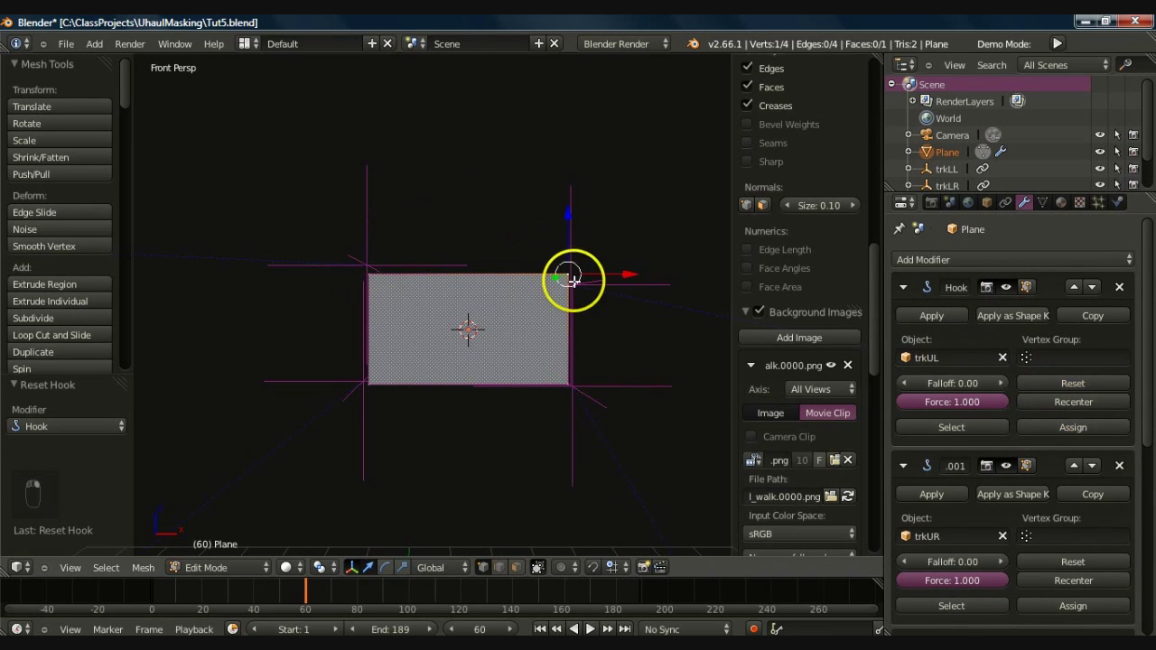
click(1058, 562)
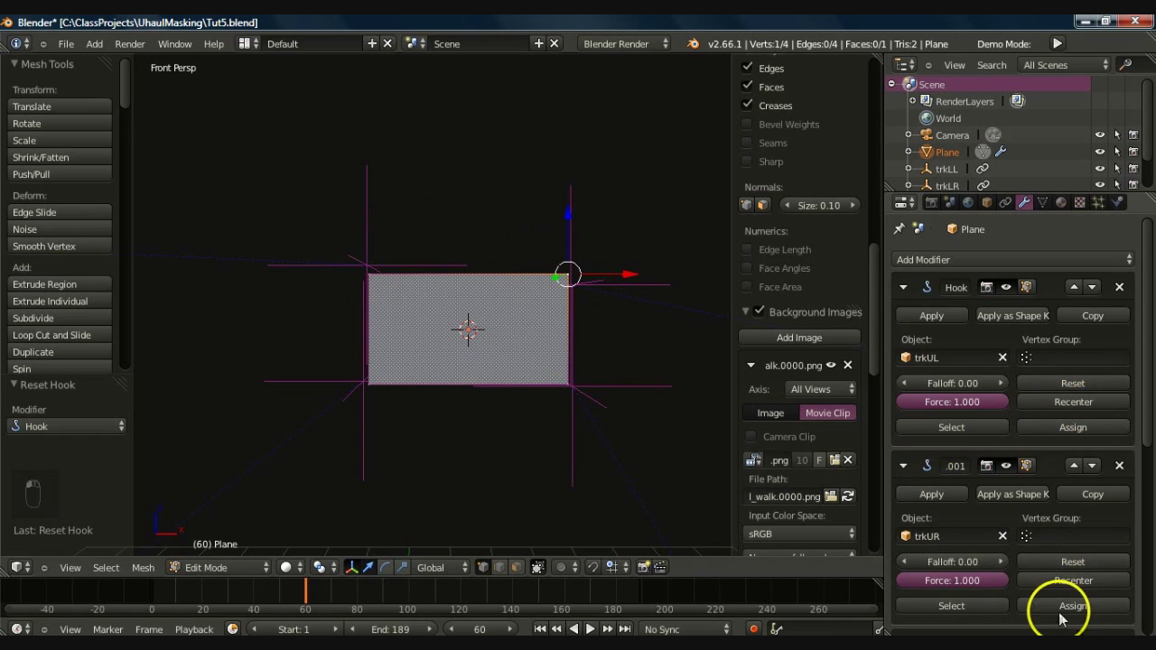
- Return the plane to object mode and play the animation in camera view to check how it follows the truck
key(Tab)
key(Tab)
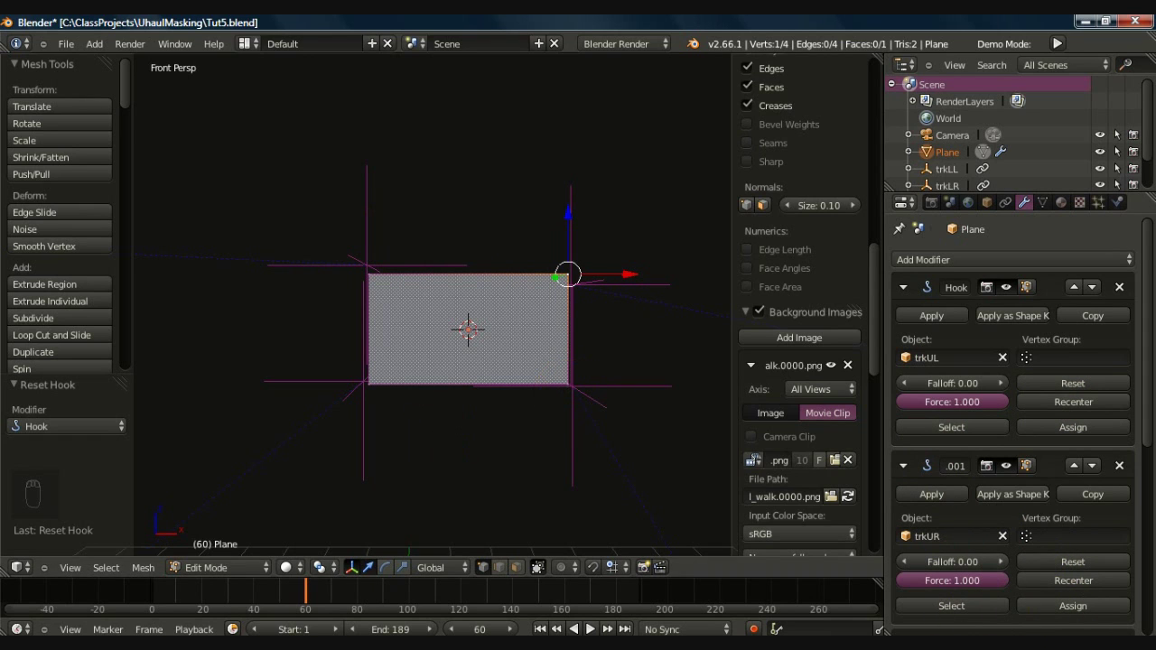
key(Tab)
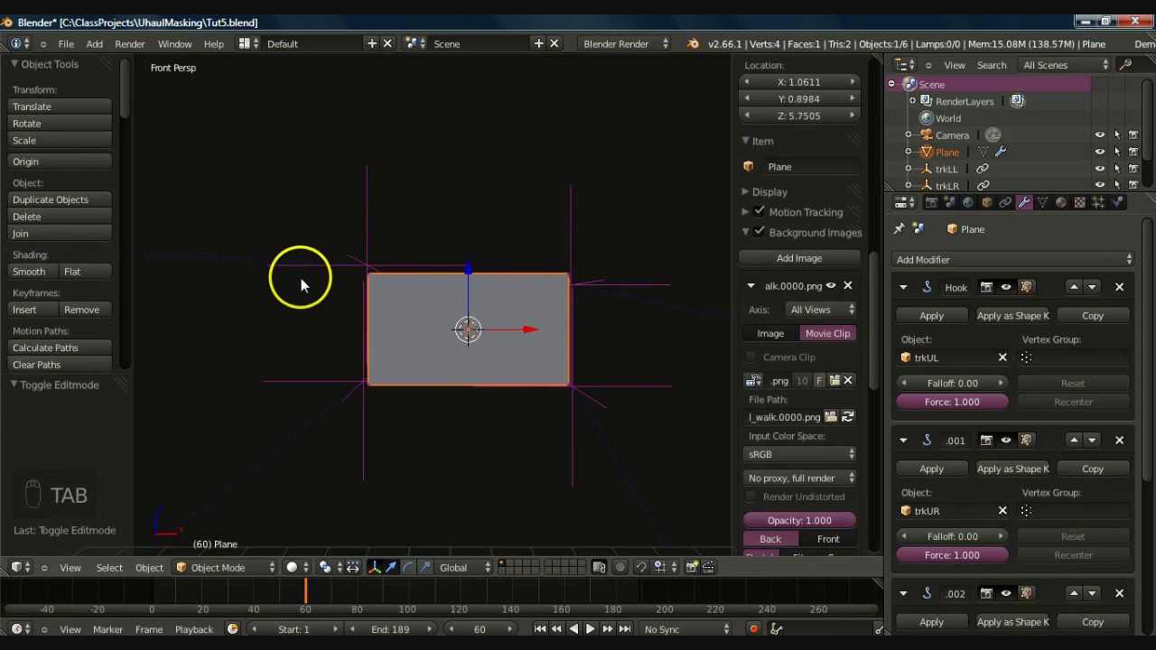
key(KP_0)
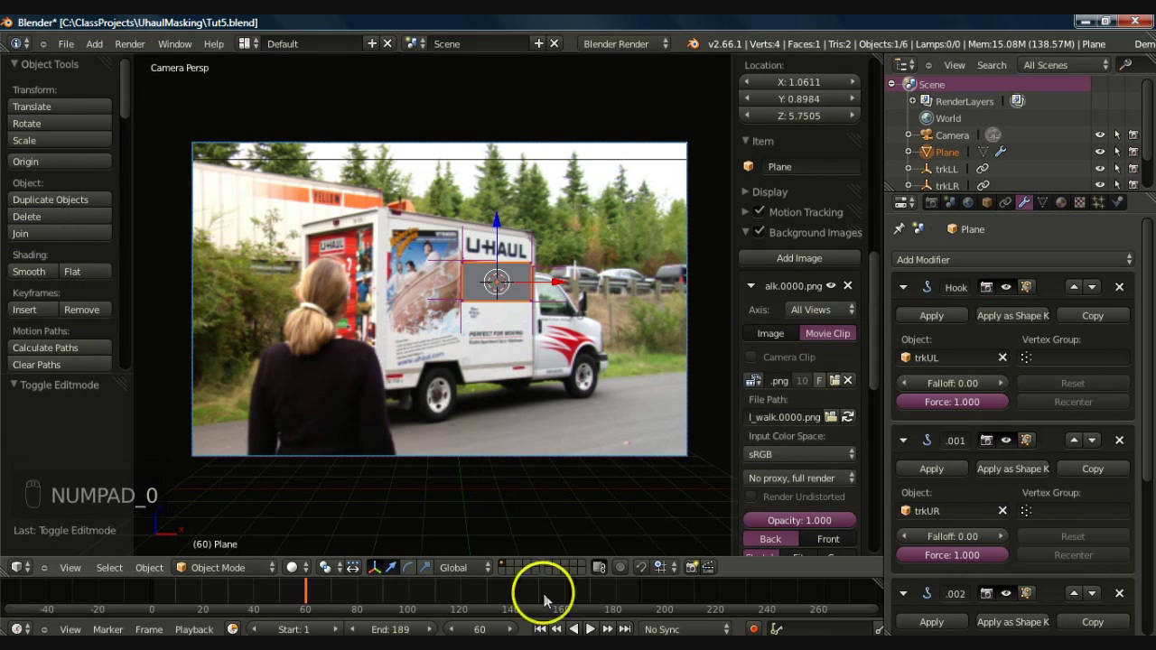
click(589, 629)
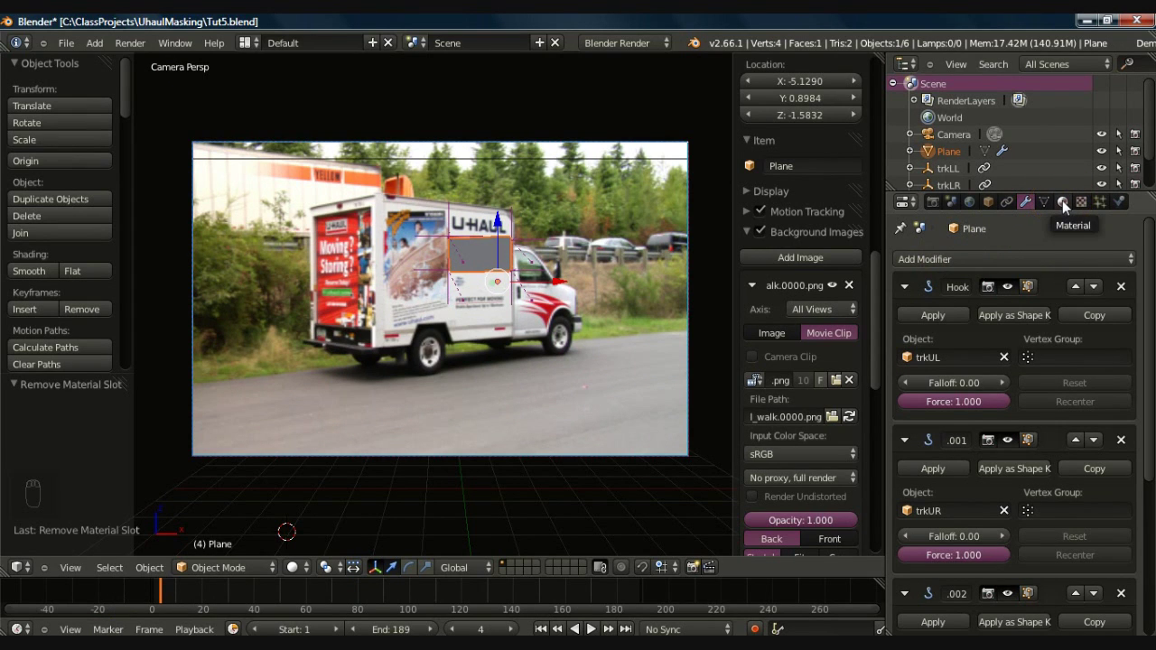
- Add a new material to the plane and make it shadeless
click(1063, 202)
click(999, 314)
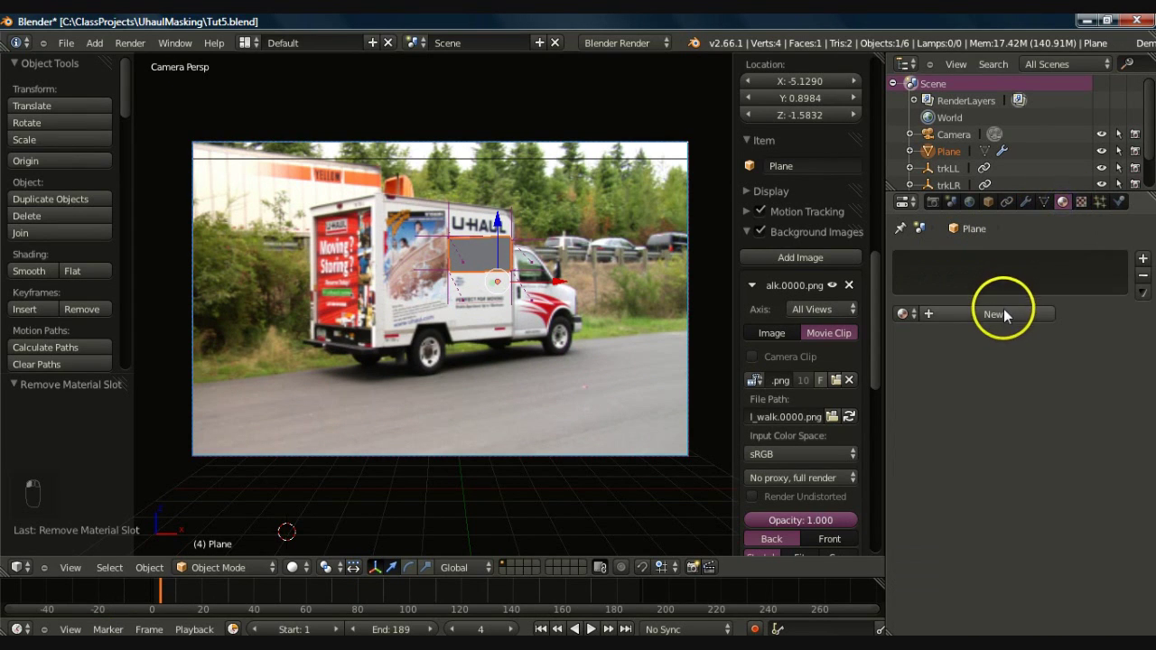
scroll(1149, 293, down, 8)
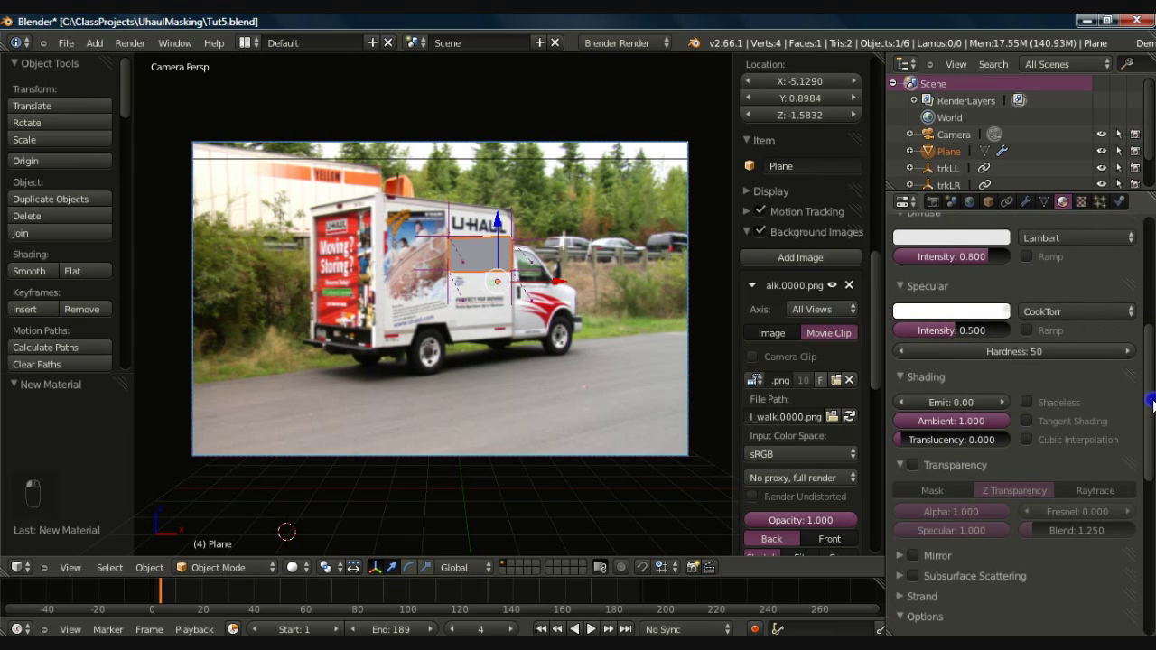
click(1030, 401)
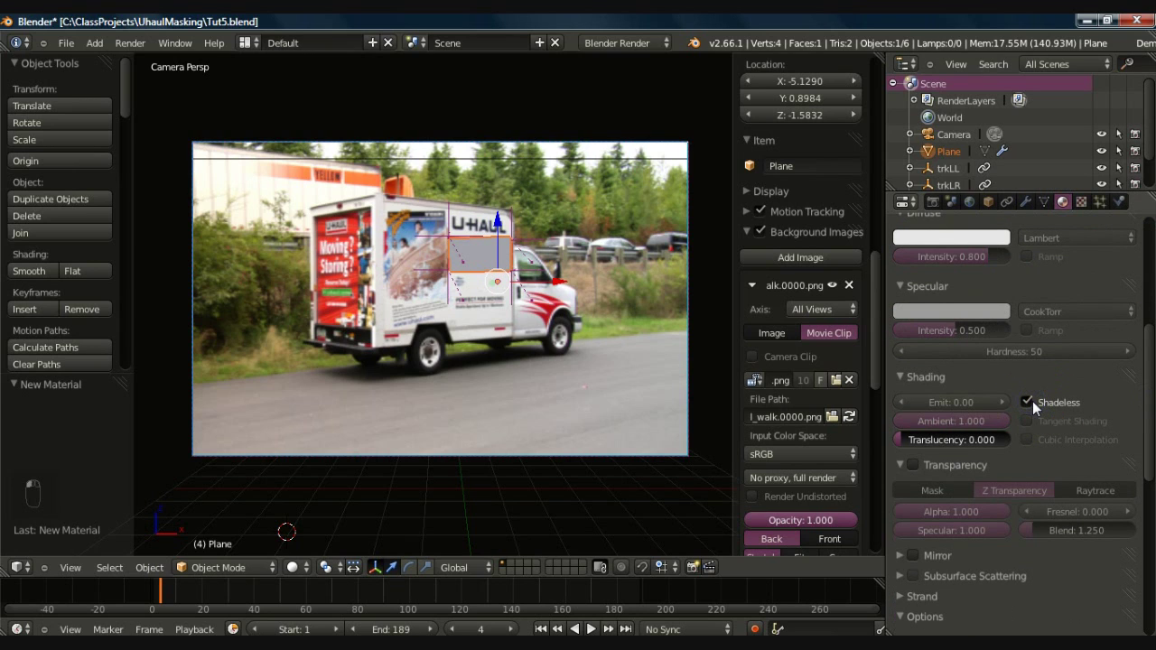
- Add a new texture to the plane's material and set its type to Image or Movie
click(1081, 202)
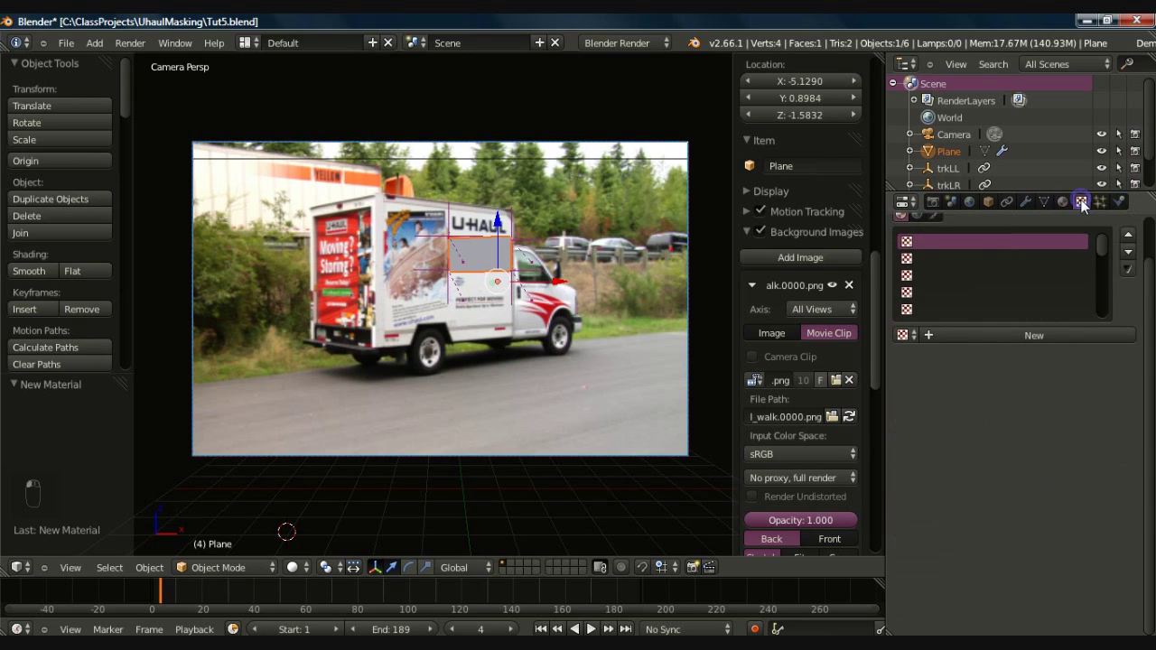
click(970, 331)
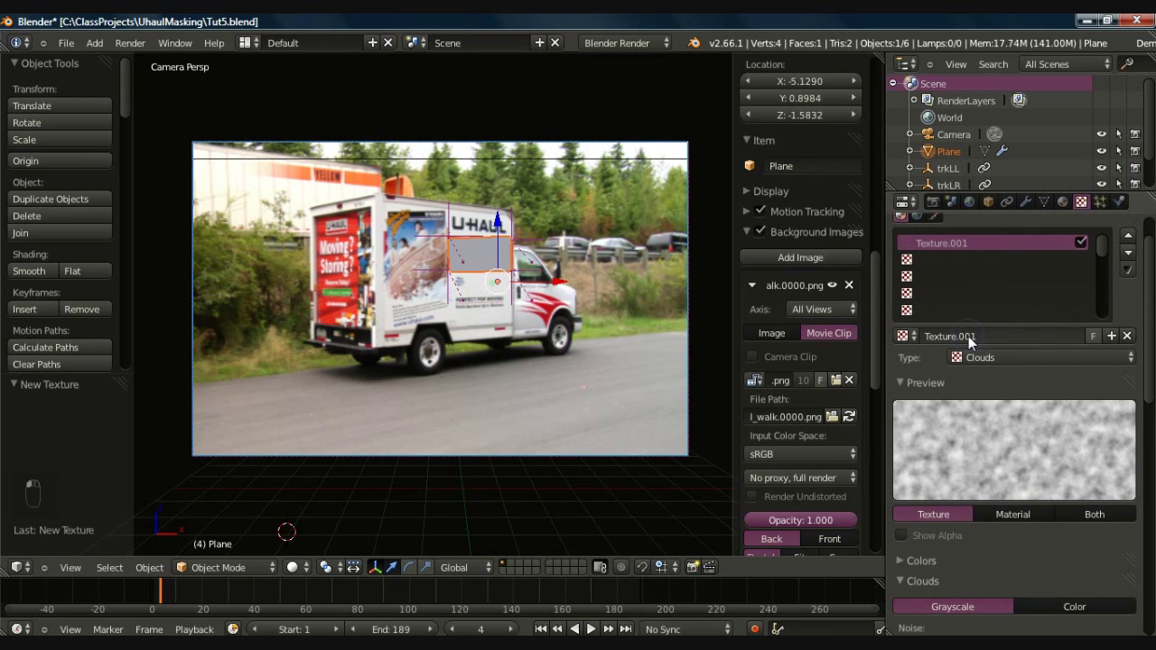
click(974, 358)
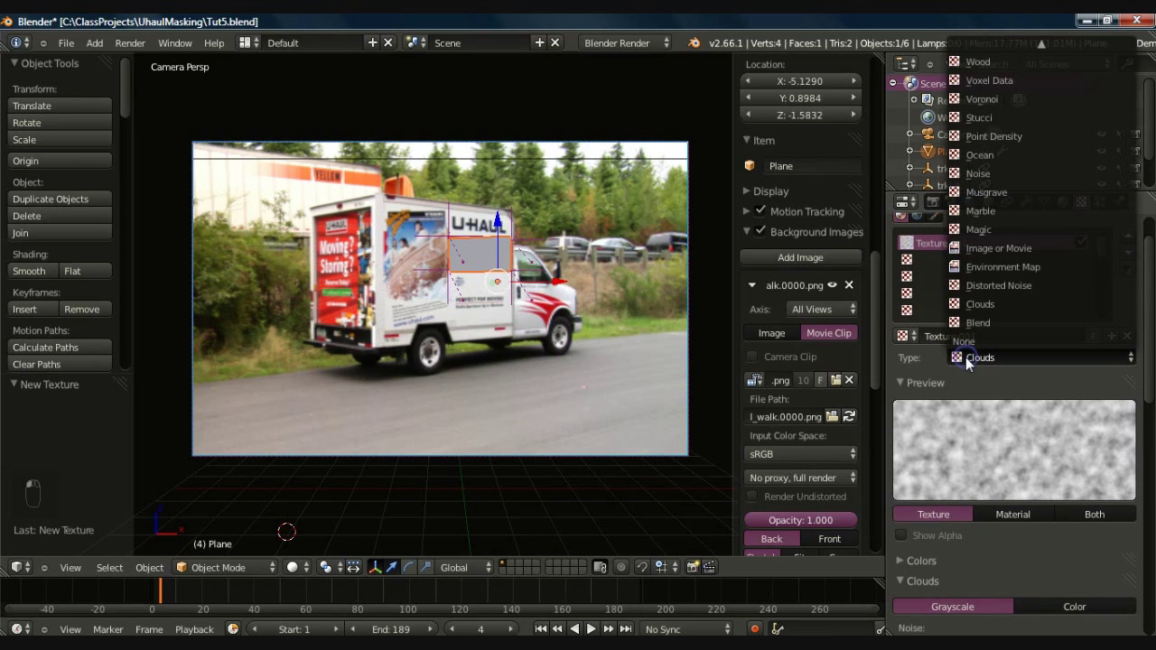
click(985, 258)
- Load Big Buck Bunny - YouTube(4).flv from the BBB folder as the texture's movie
drag(1143, 294, 1143, 406)
click(1046, 343)
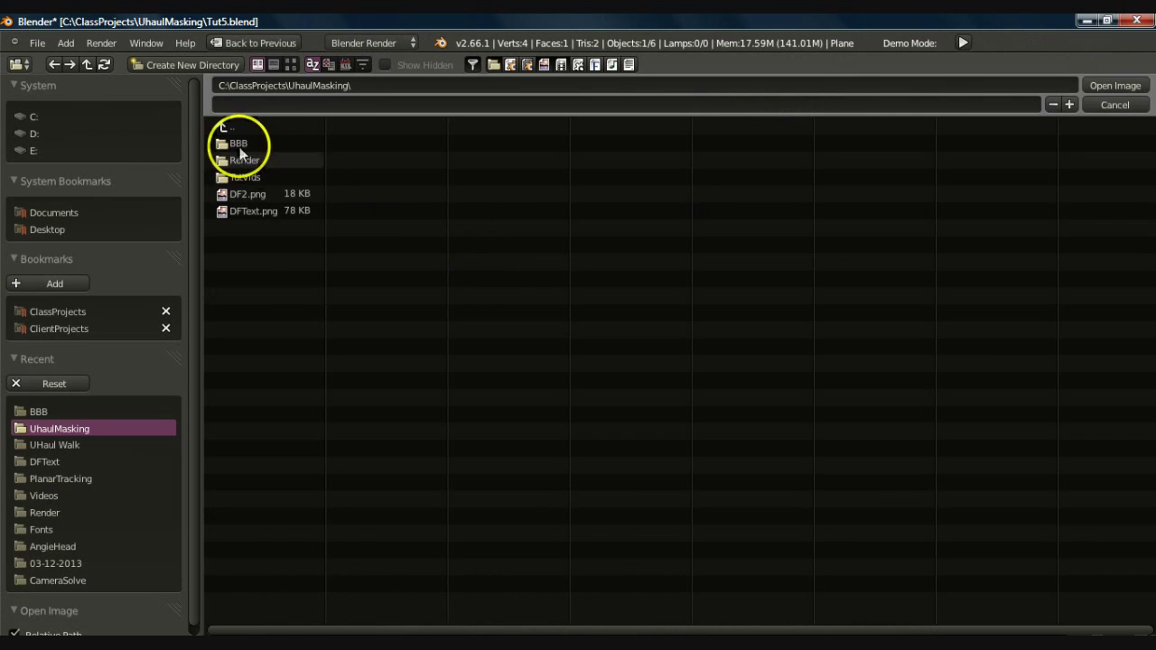
click(238, 144)
click(237, 146)
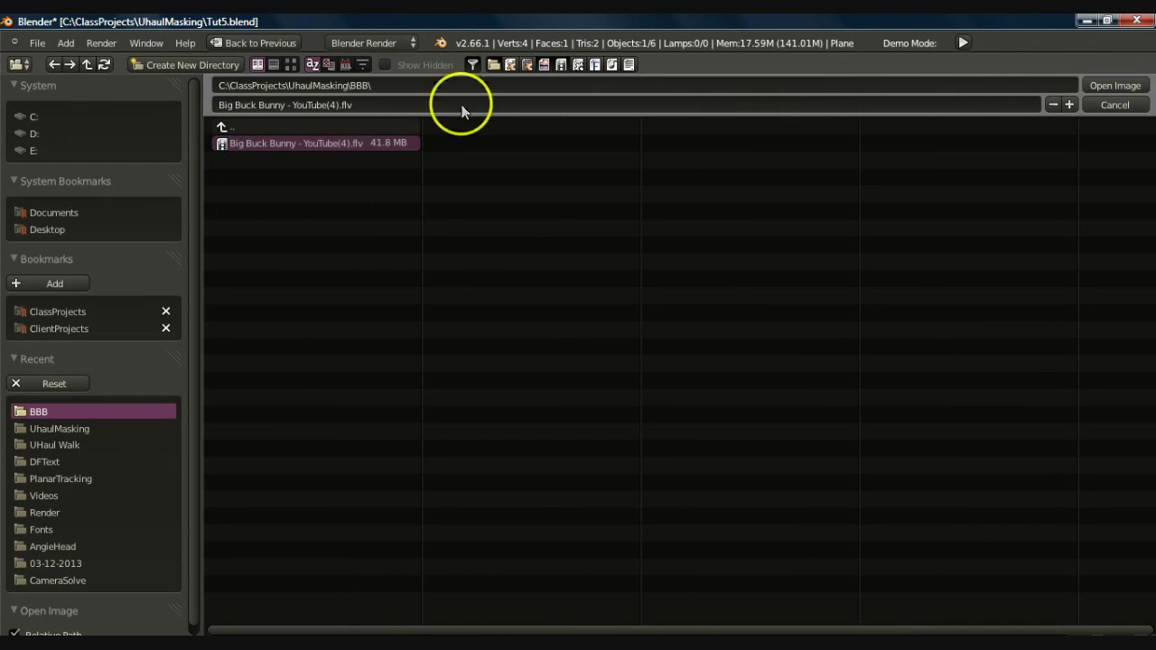
click(1099, 86)
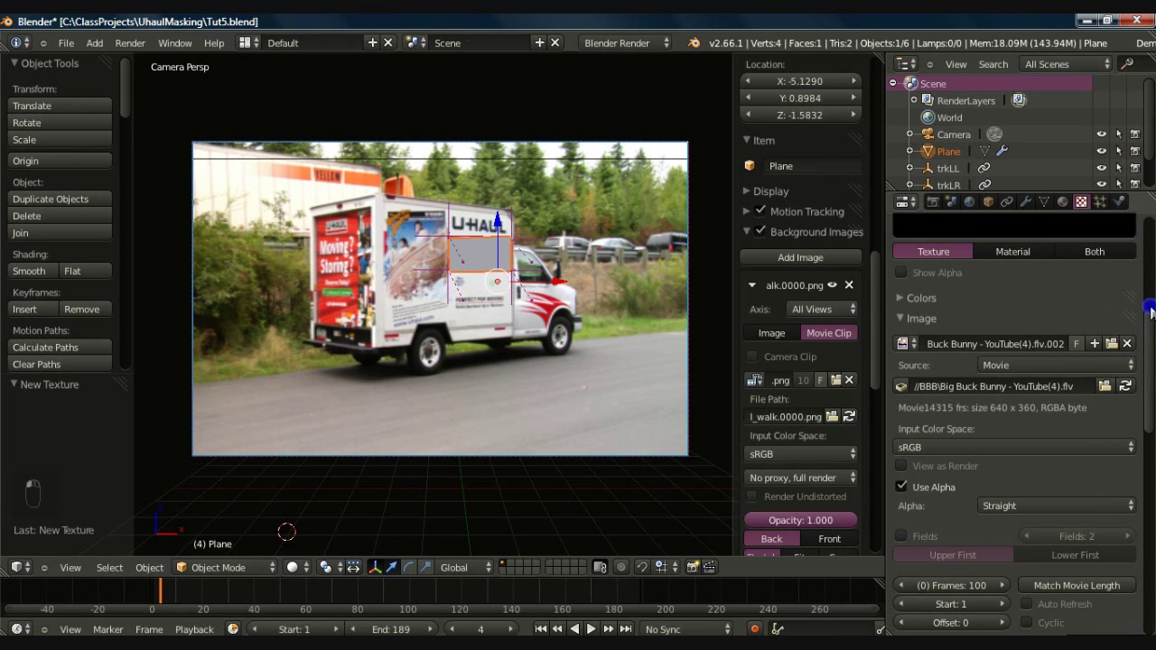
- Show both texture and material in a flat preview, and match the texture's frame count to the movie length
scroll(1151, 309, up, 5)
click(1095, 429)
click(1123, 323)
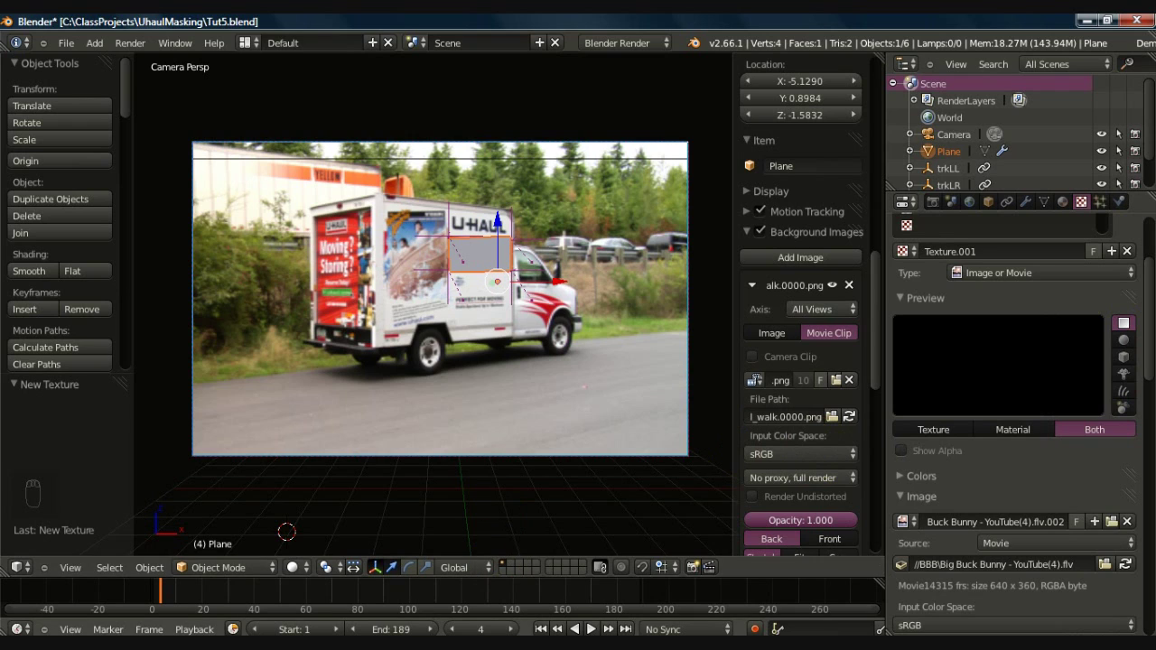
drag(1149, 361, 1147, 395)
click(1083, 468)
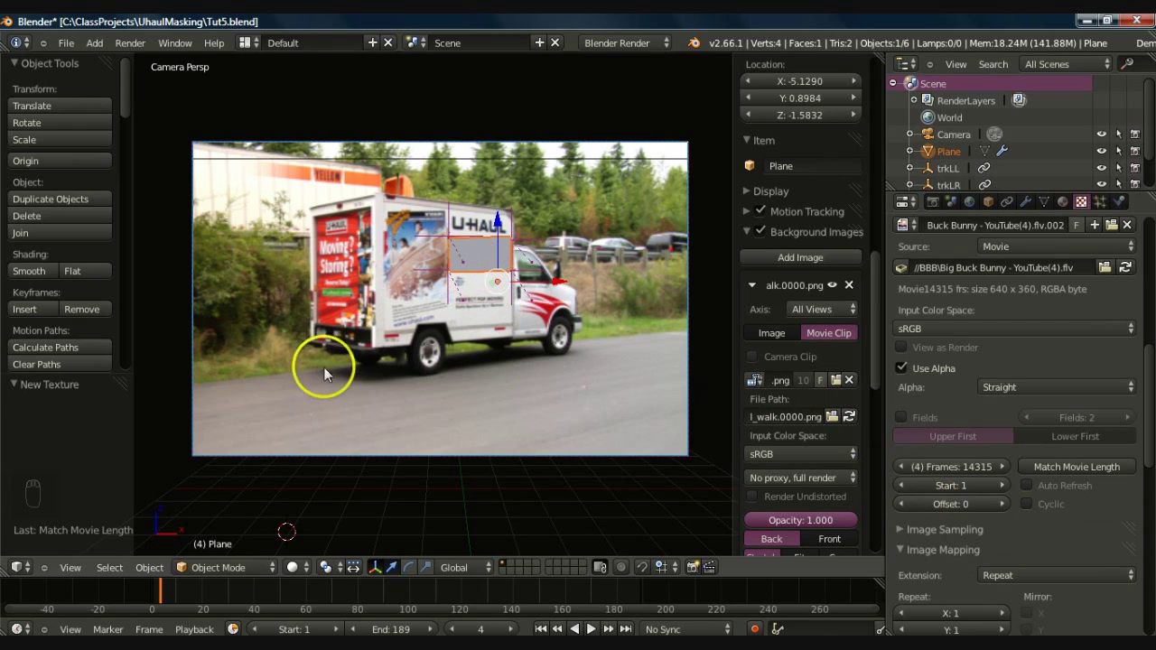
- Set the viewport shading to Texture and its material mode to GLSL
click(292, 568)
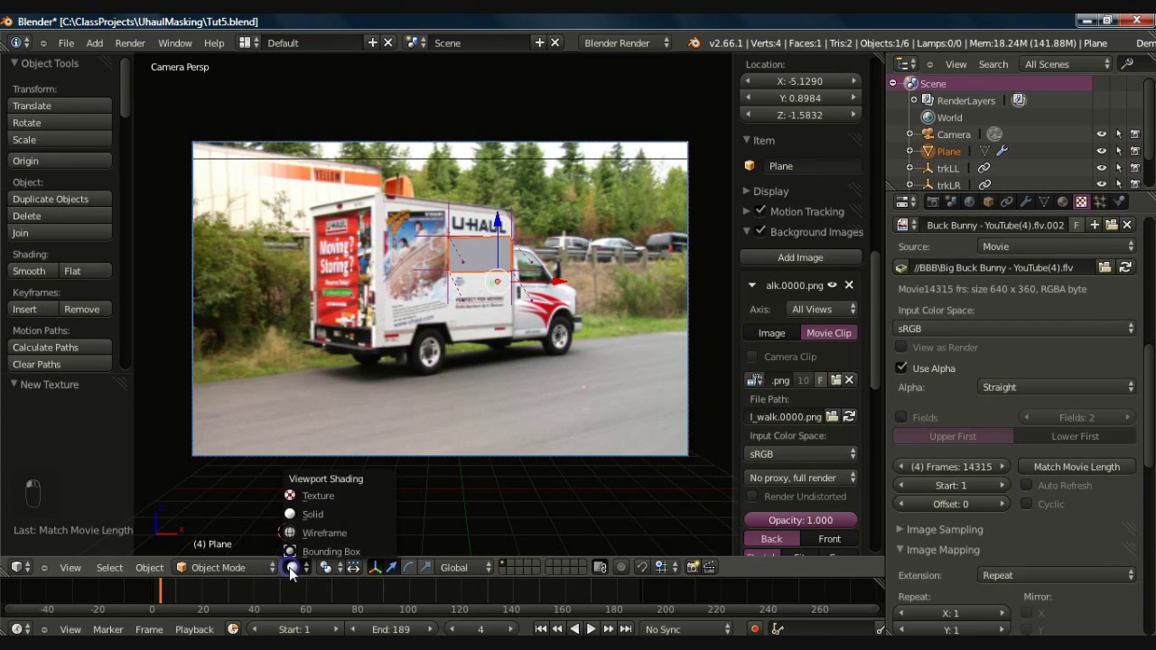
click(318, 497)
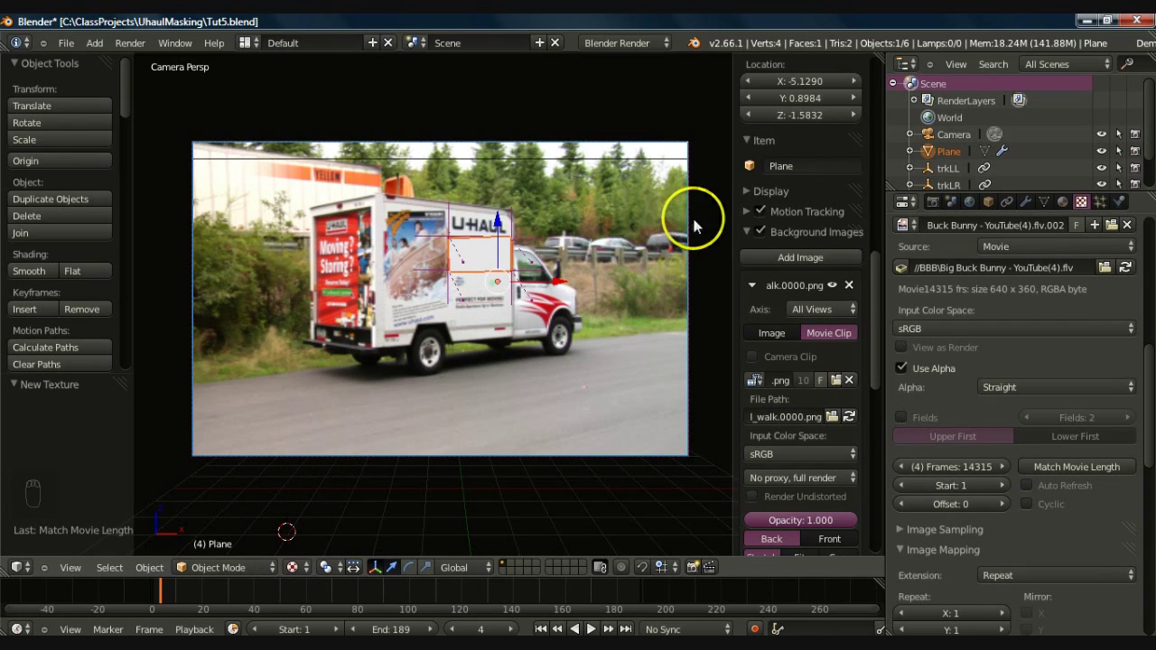
click(749, 192)
scroll(858, 271, down, 5)
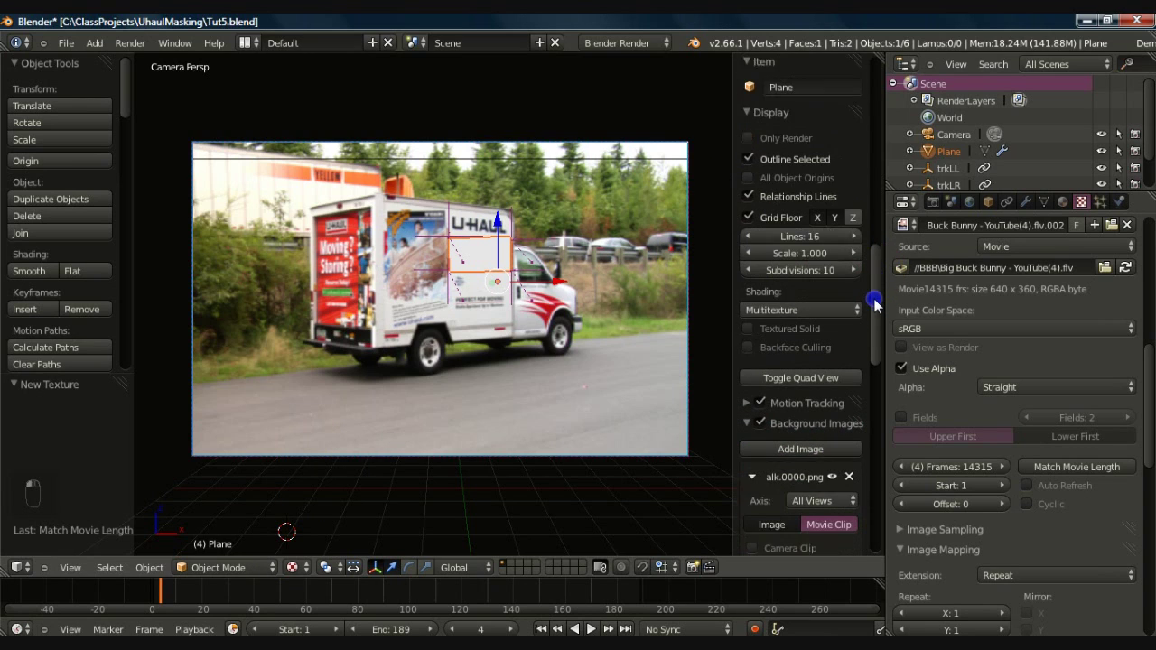
click(847, 285)
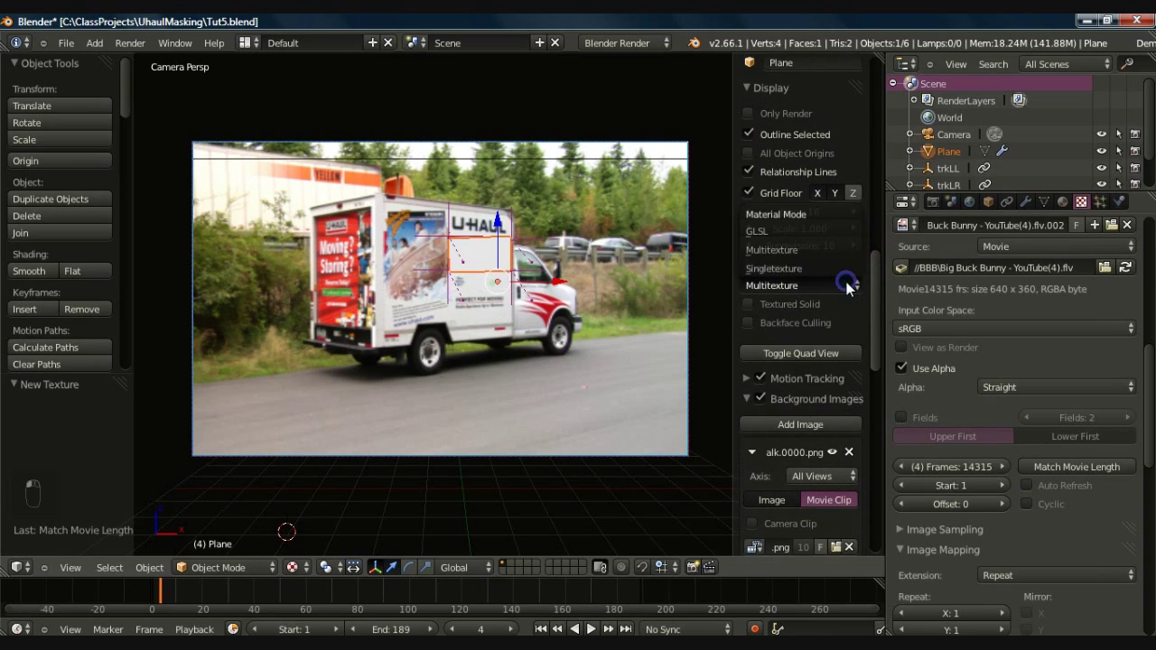
click(774, 231)
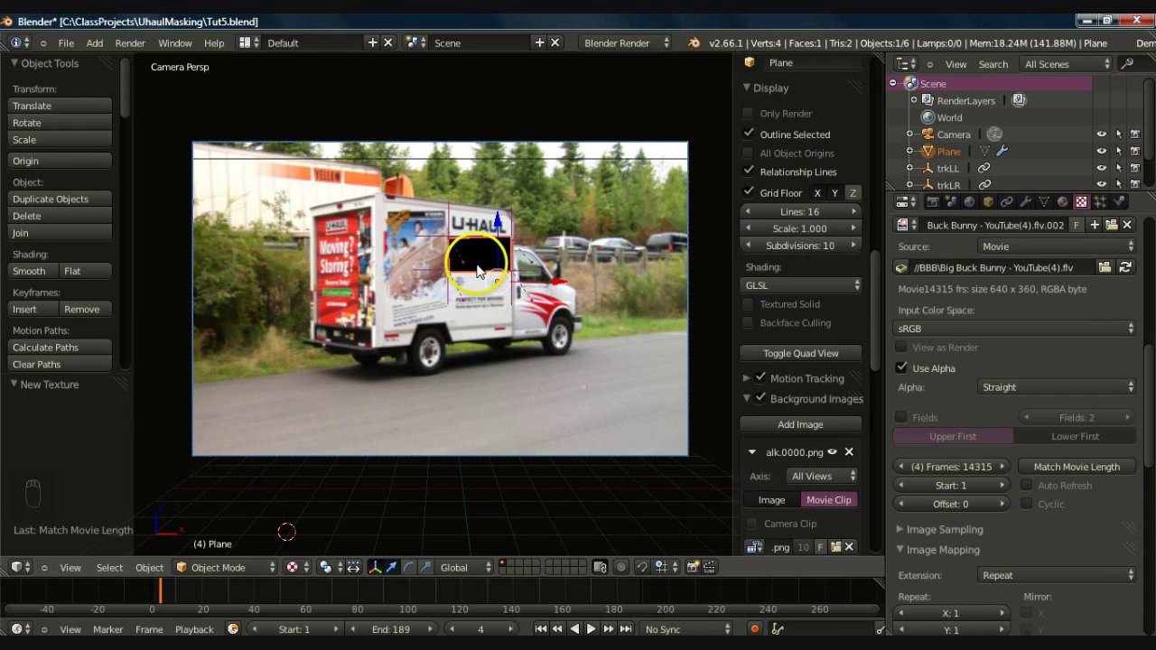
- Move the timeline to frame 189 to check the movie on the plane
click(149, 630)
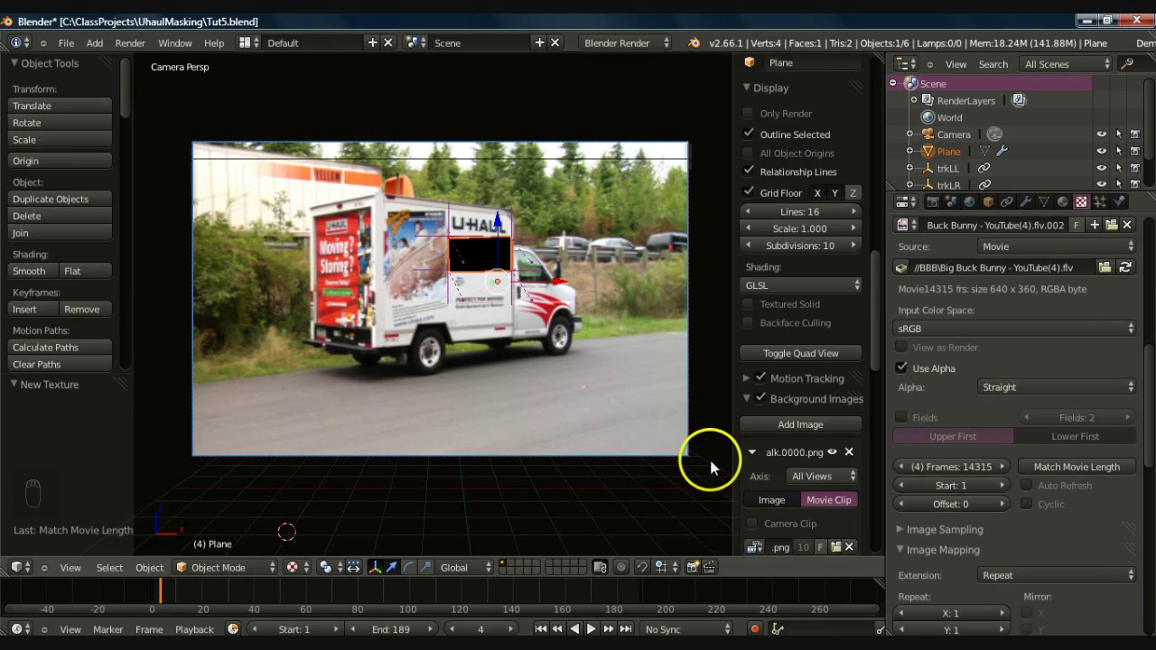
click(638, 589)
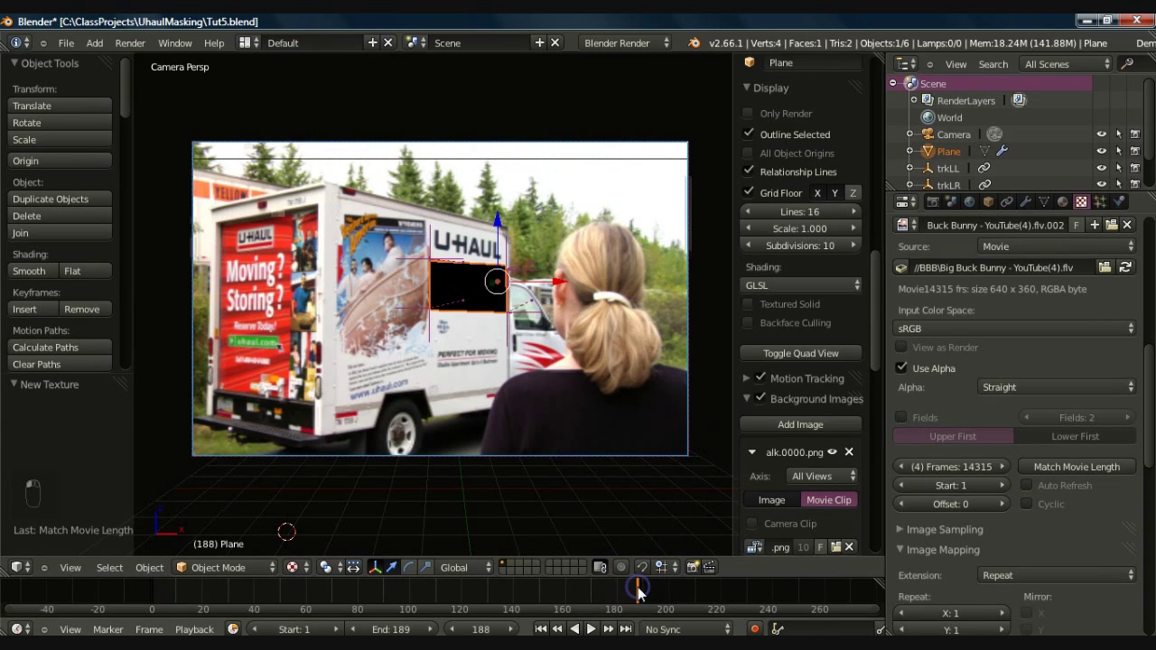
click(511, 630)
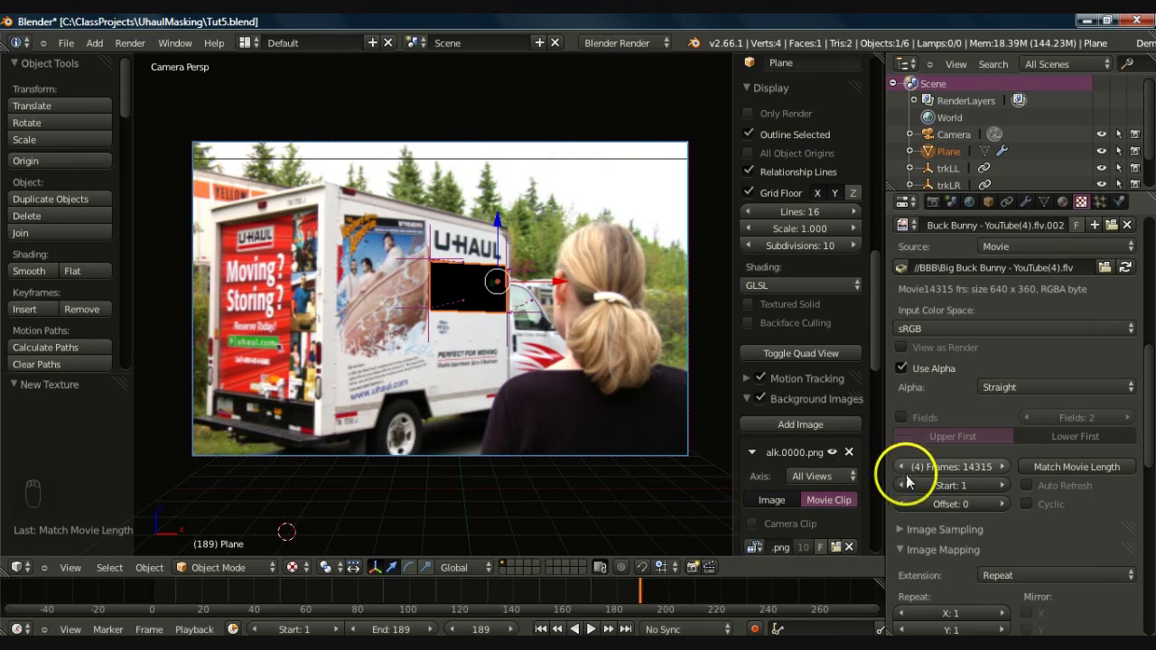
- Raise the movie texture's frame offset to about 327 so it skips the black opening
click(927, 506)
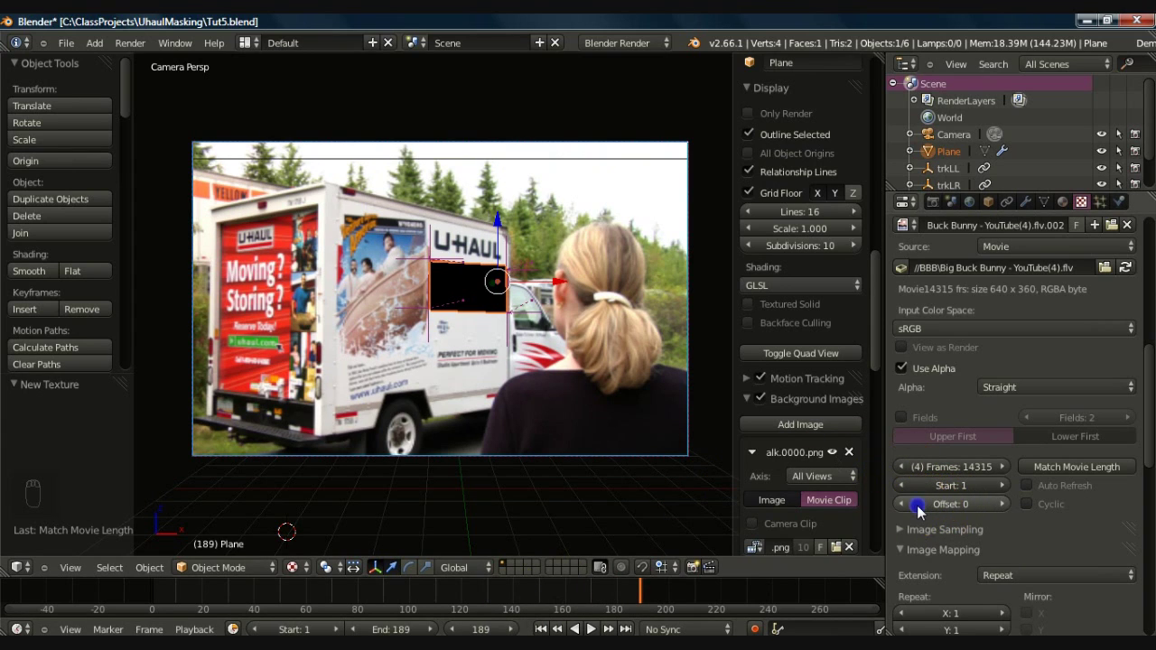
drag(927, 510, 1018, 506)
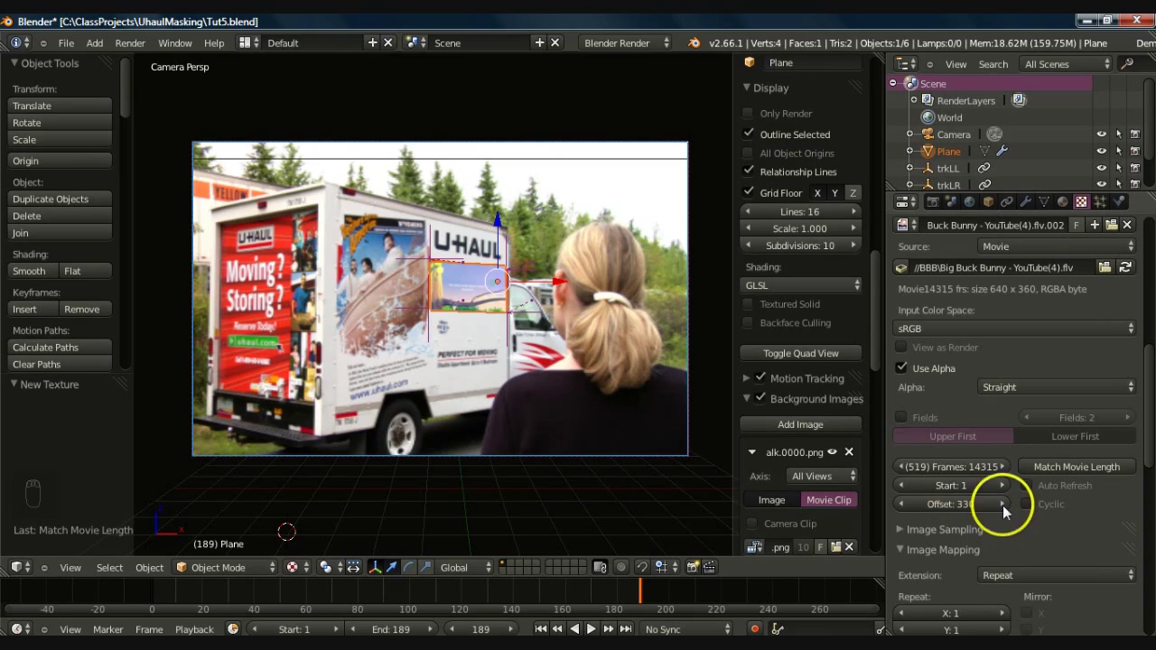
click(902, 505)
click(902, 505)
click(902, 505)
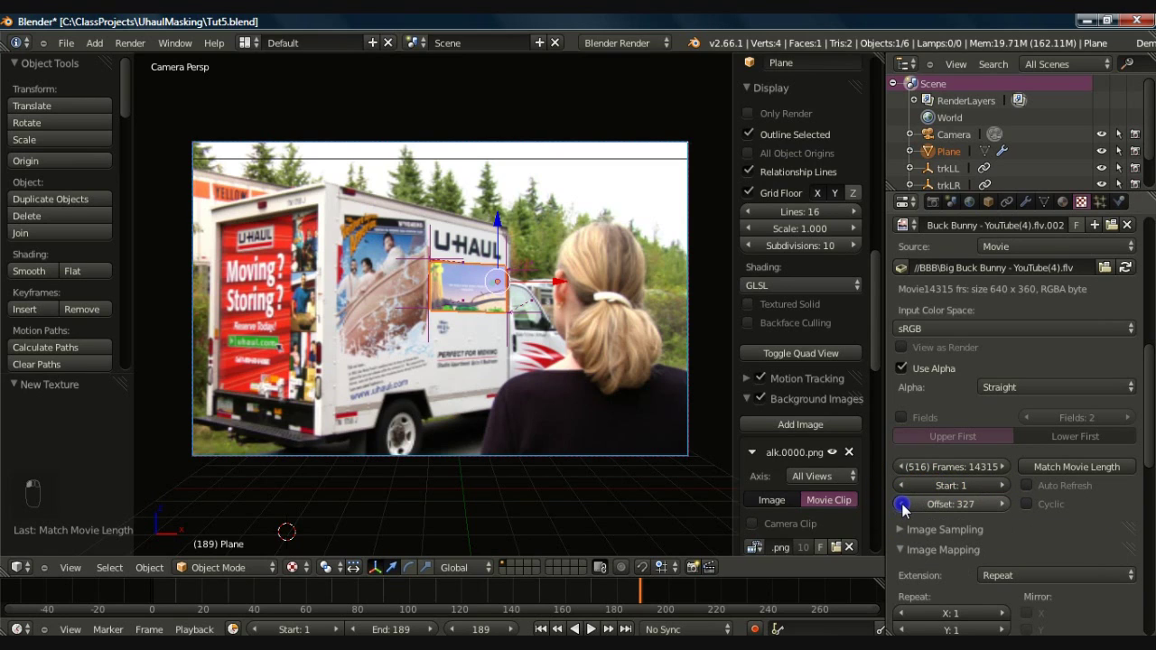
click(902, 506)
click(902, 505)
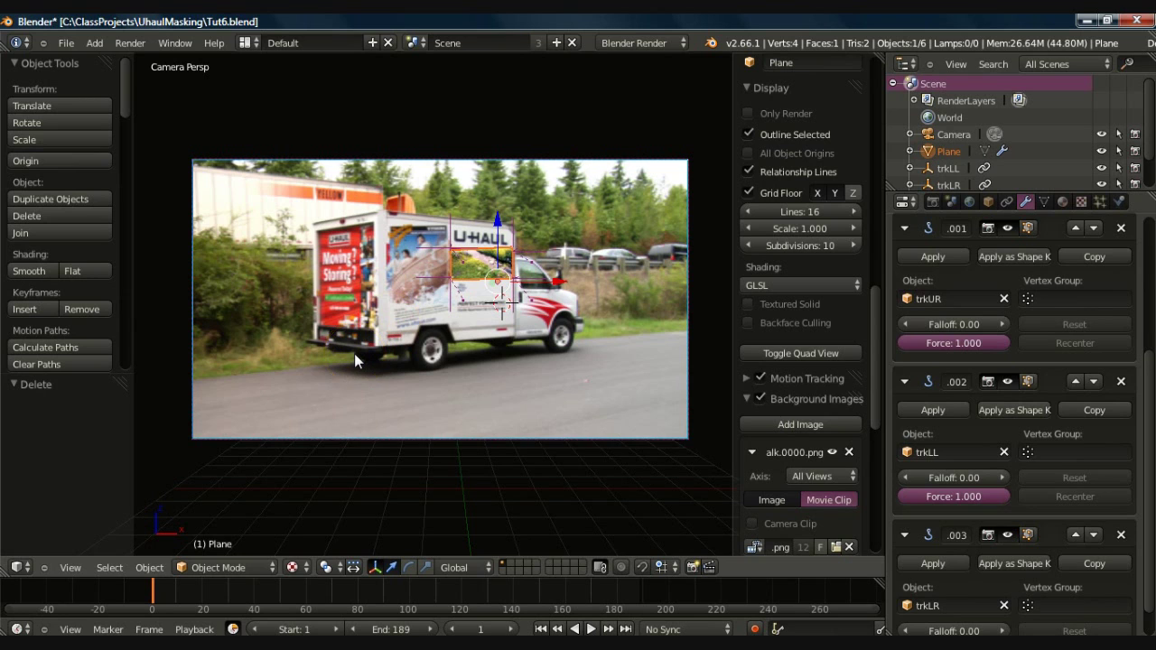
- Test-render frame 1, close the result, and set the render dimensions preset to DVCPRO HD 1080p
key(F12)
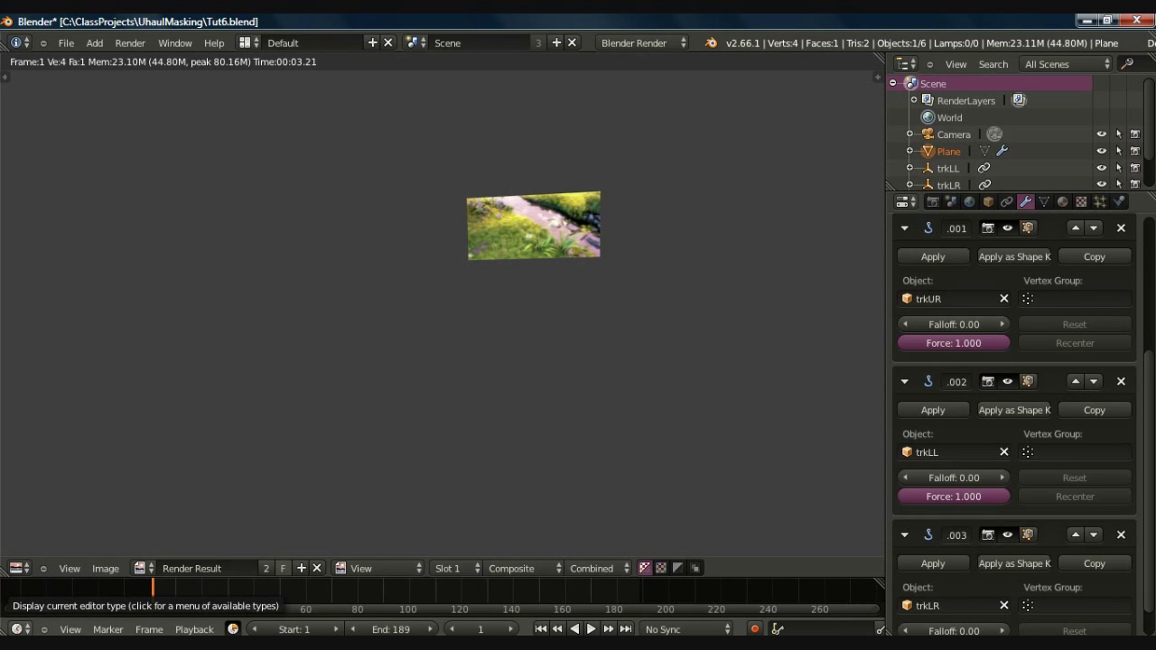
key(Escape)
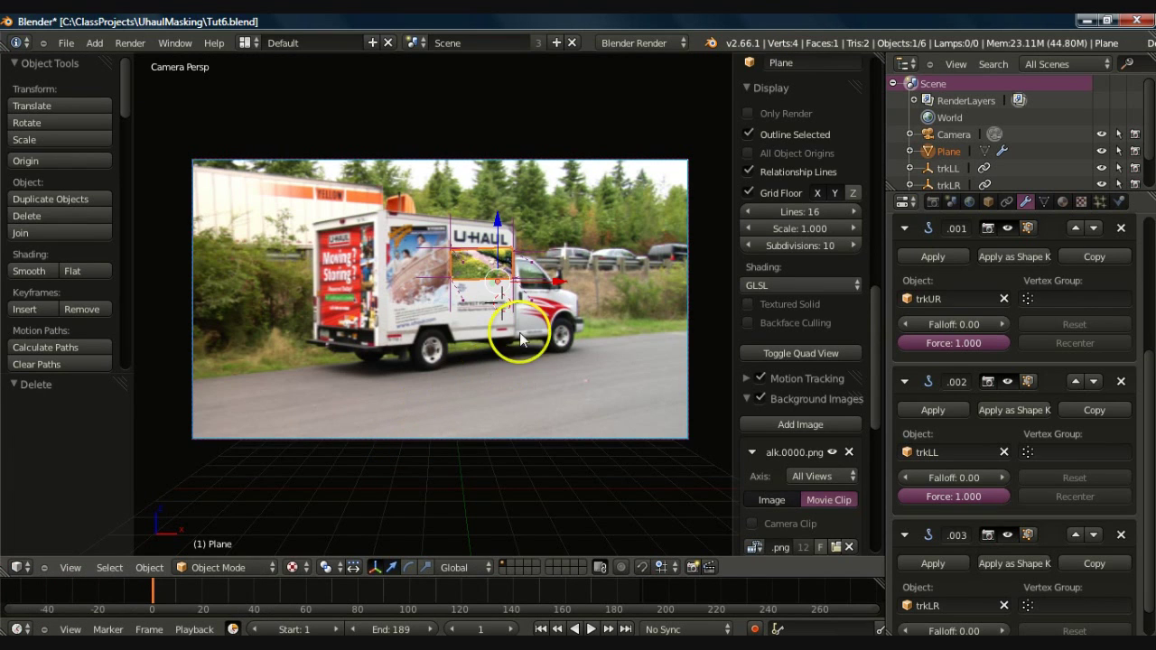
click(934, 202)
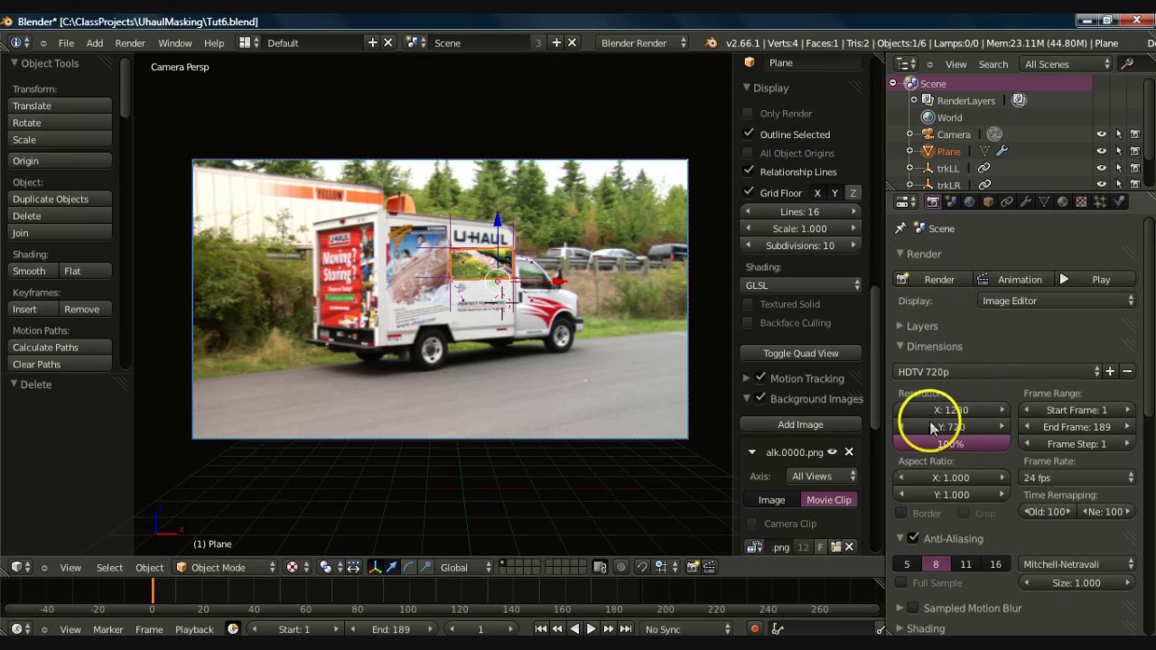
click(953, 372)
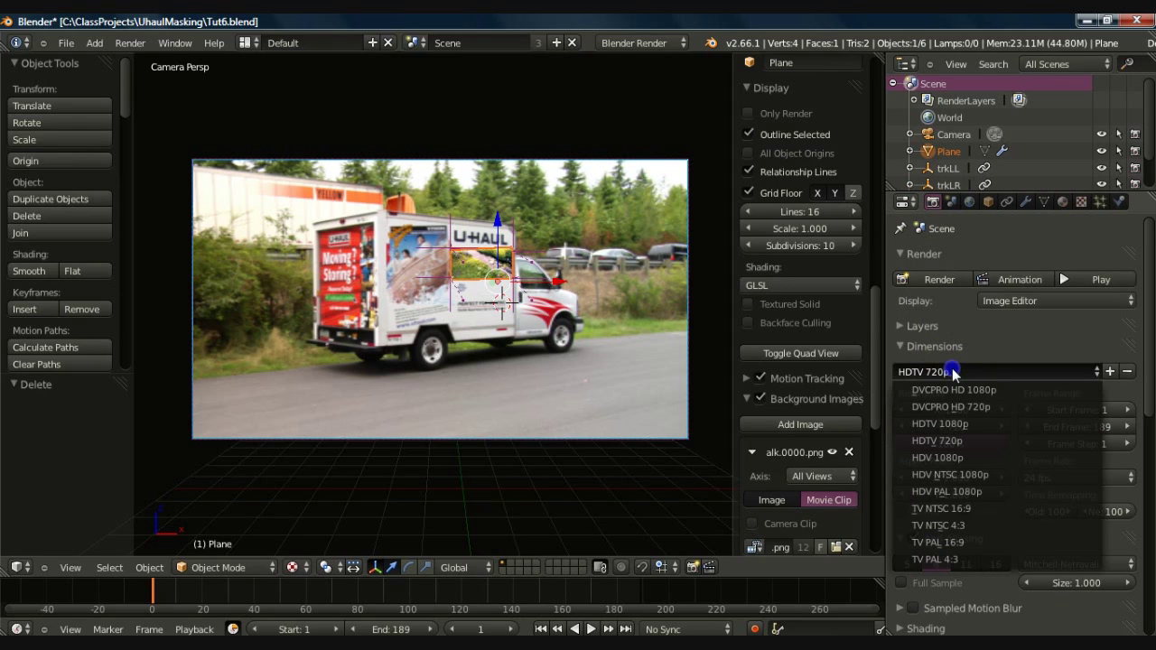
click(955, 392)
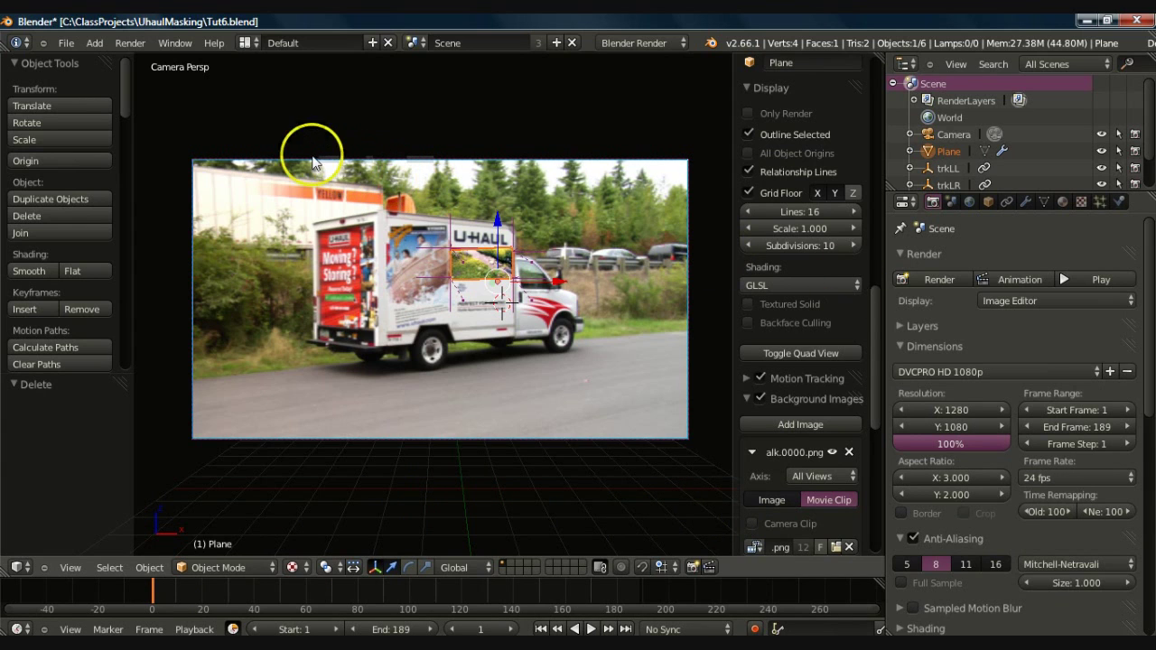
- Switch to the Compositing screen layout and enable the node editor's backdrop
click(245, 42)
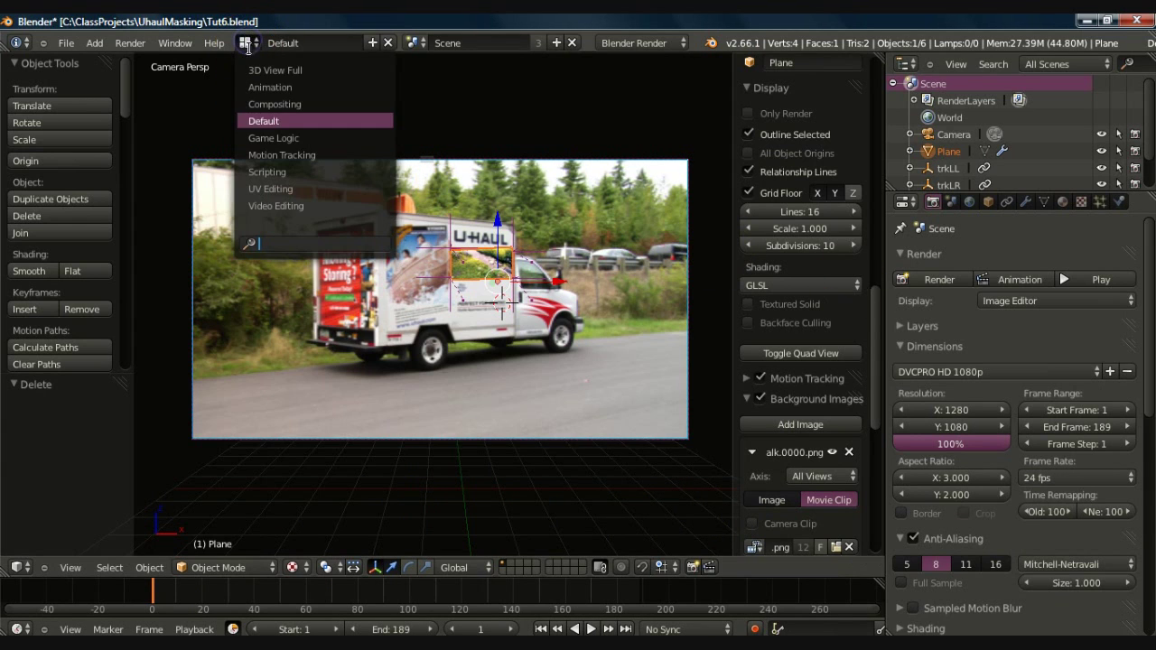
click(269, 105)
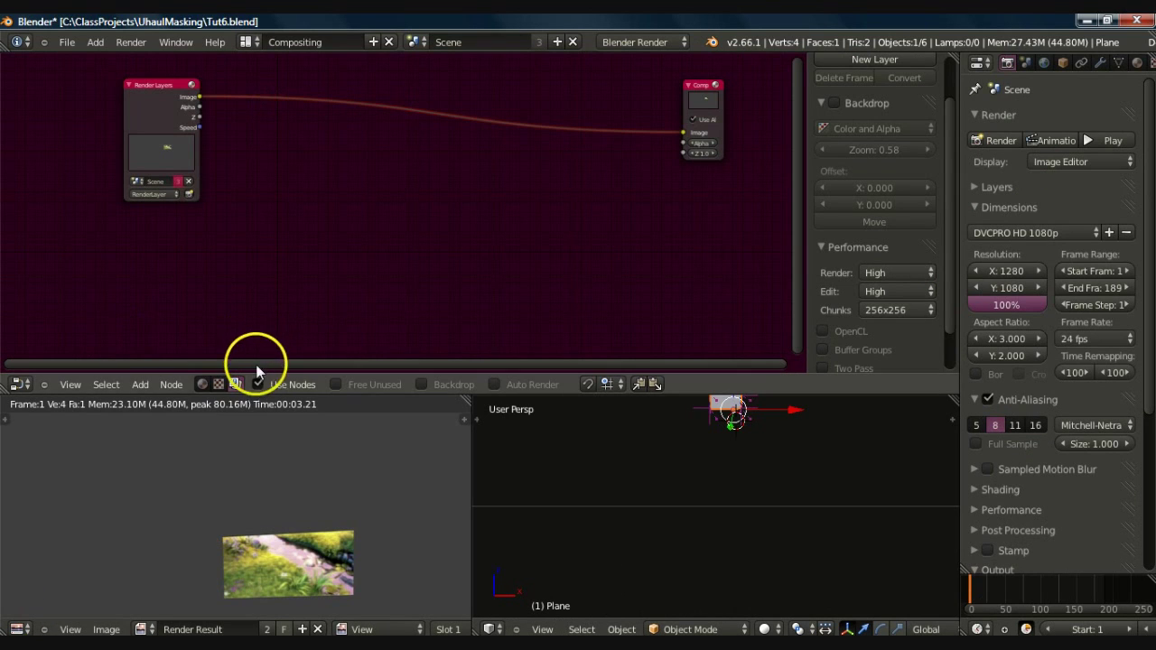
click(420, 385)
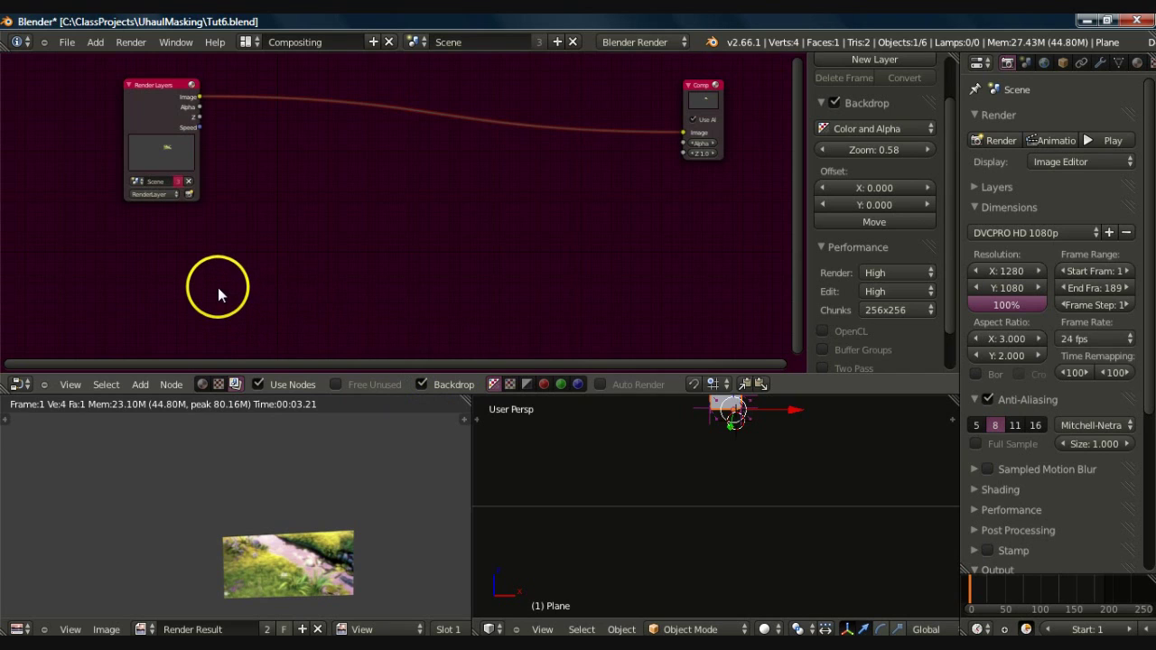
- Add a Movie Clip input node, load the U-Haul truck footage into it, and place it beneath the Render Layers node
key(shift+a)
mouse_move(185, 255)
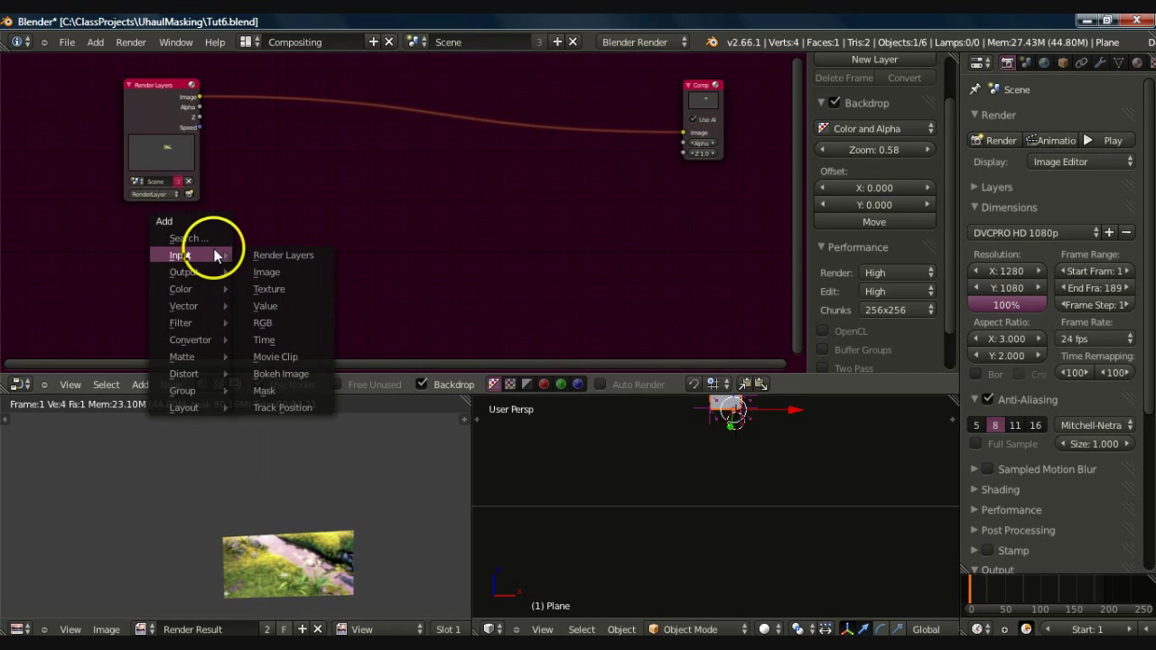
click(283, 361)
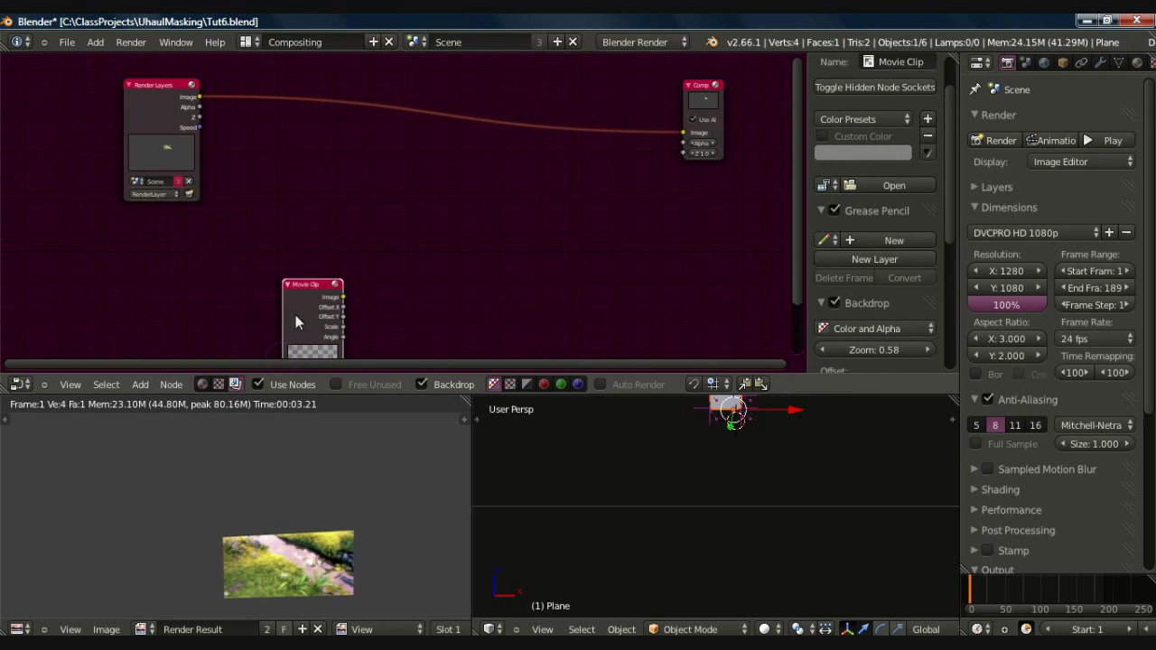
click(256, 195)
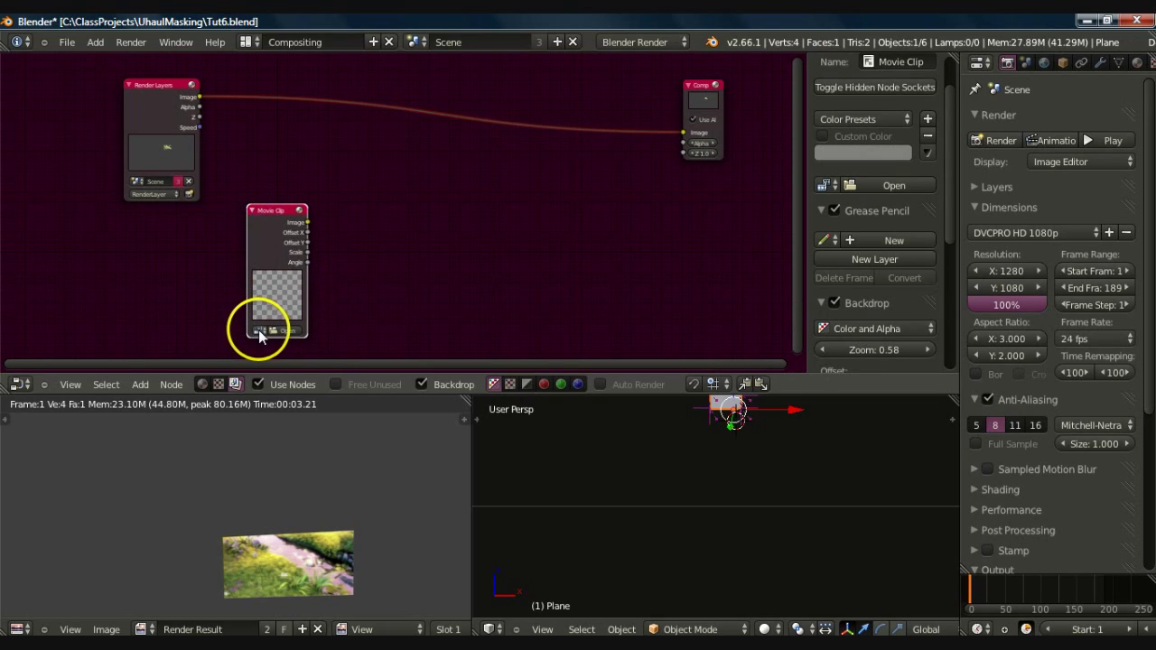
click(258, 329)
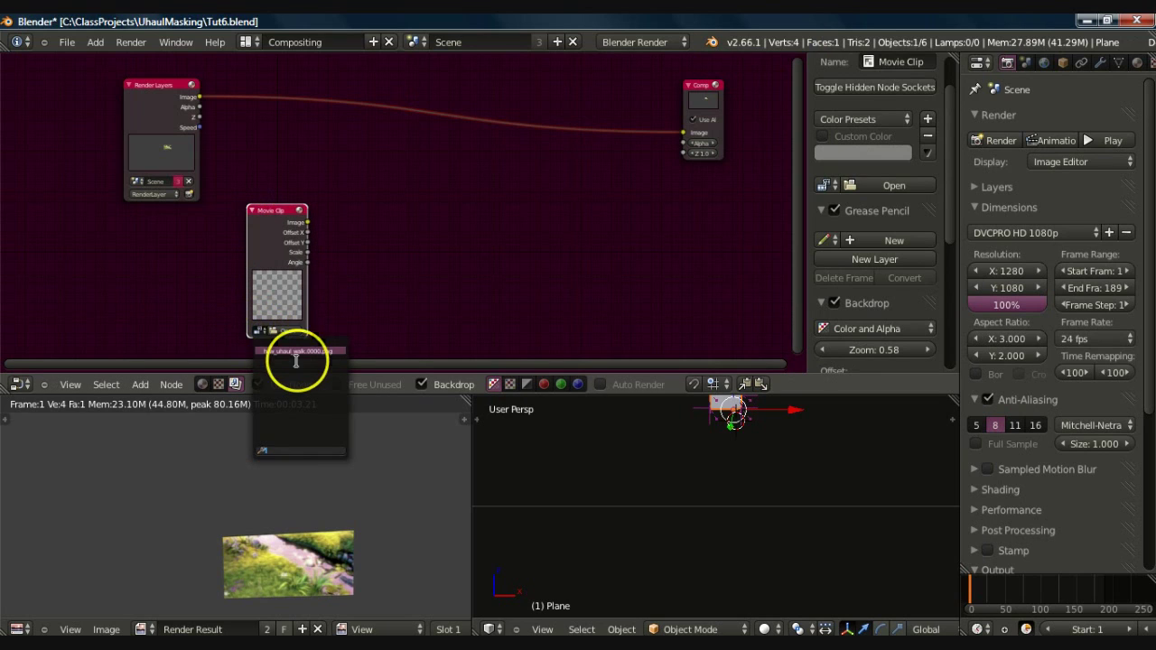
click(289, 353)
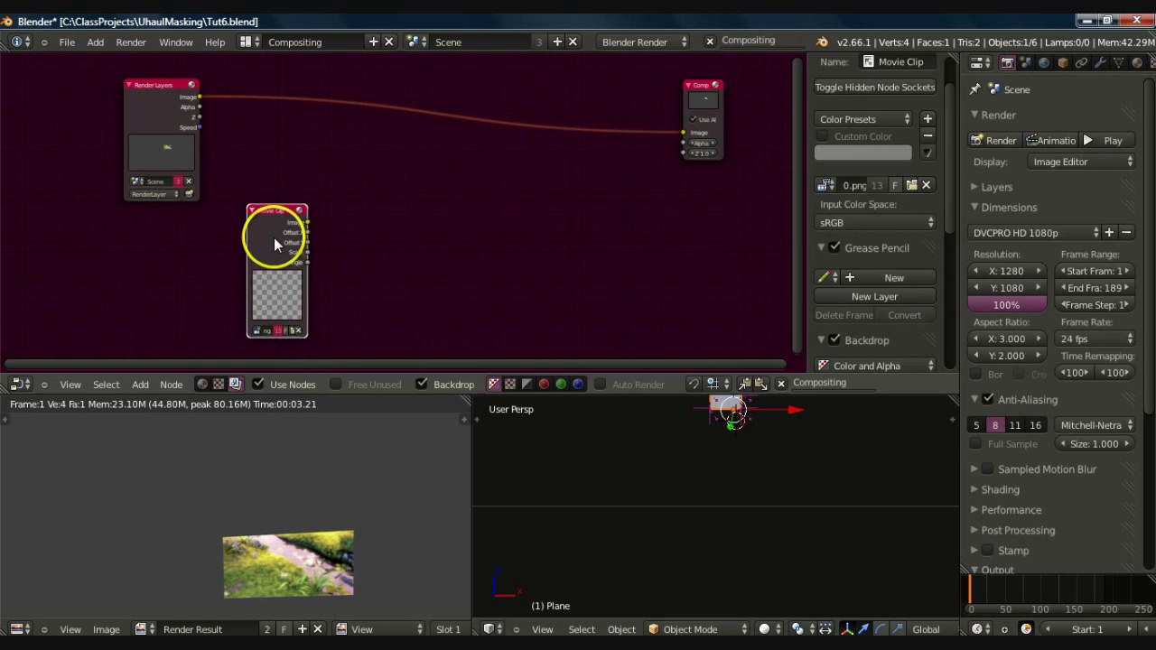
key(g)
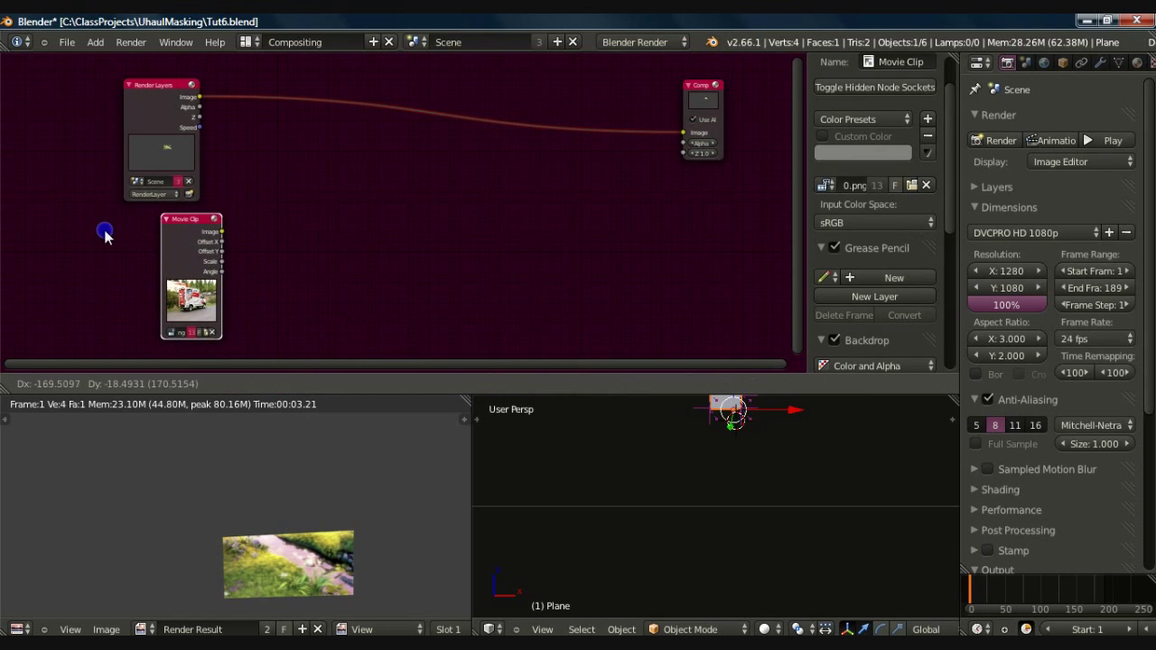
click(76, 237)
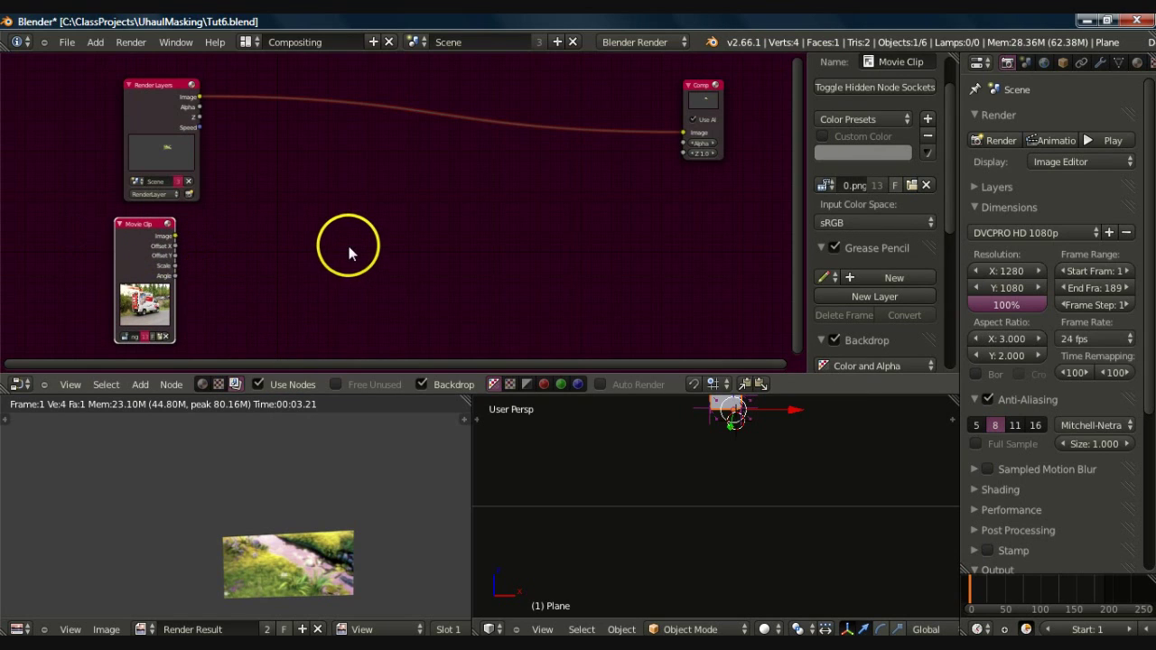
- Add a Mix color node between the inputs and outputs, and connect it to a new Viewer node placed beneath the Composite node
key(shift+a)
mouse_move(330, 250)
mouse_move(350, 278)
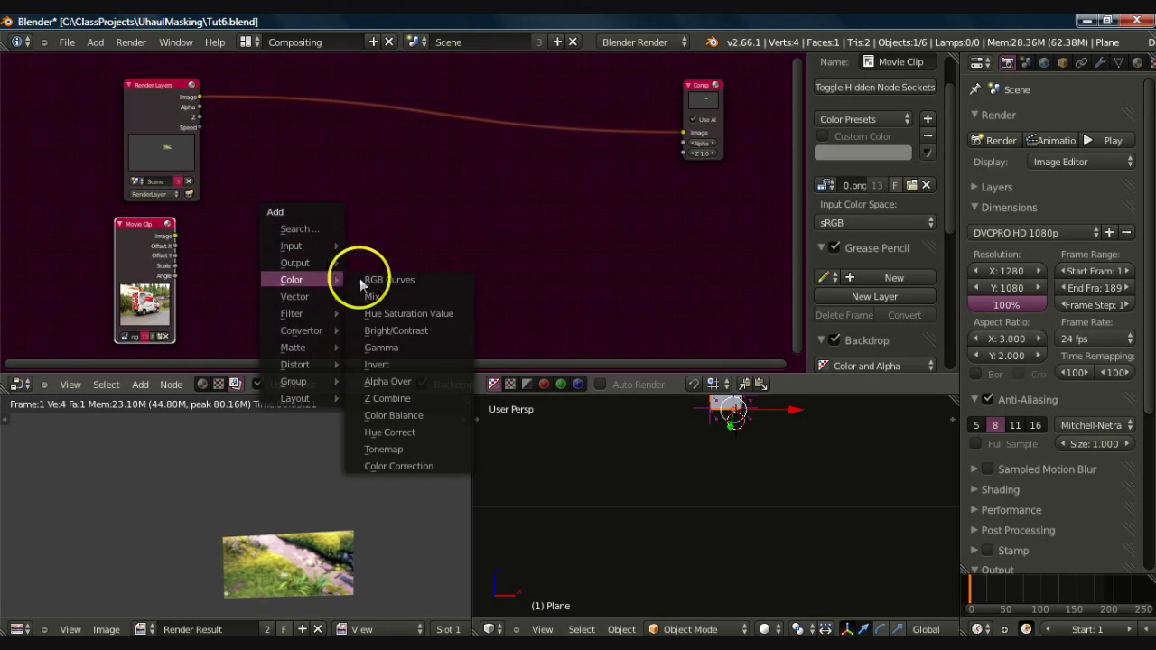
click(368, 294)
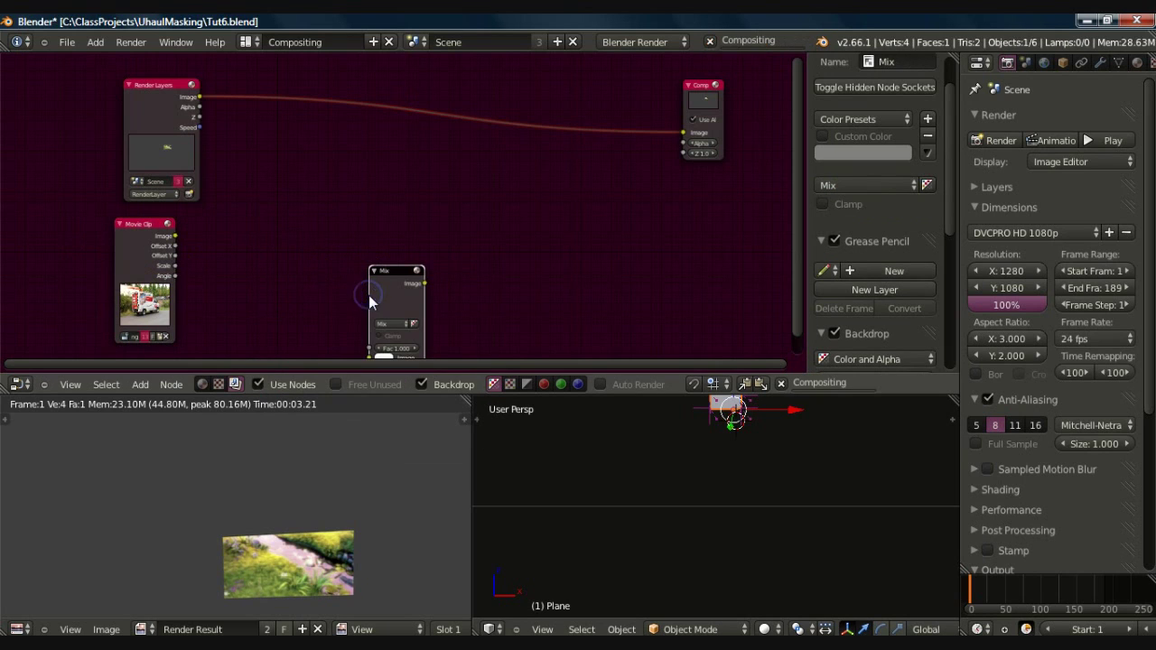
click(358, 182)
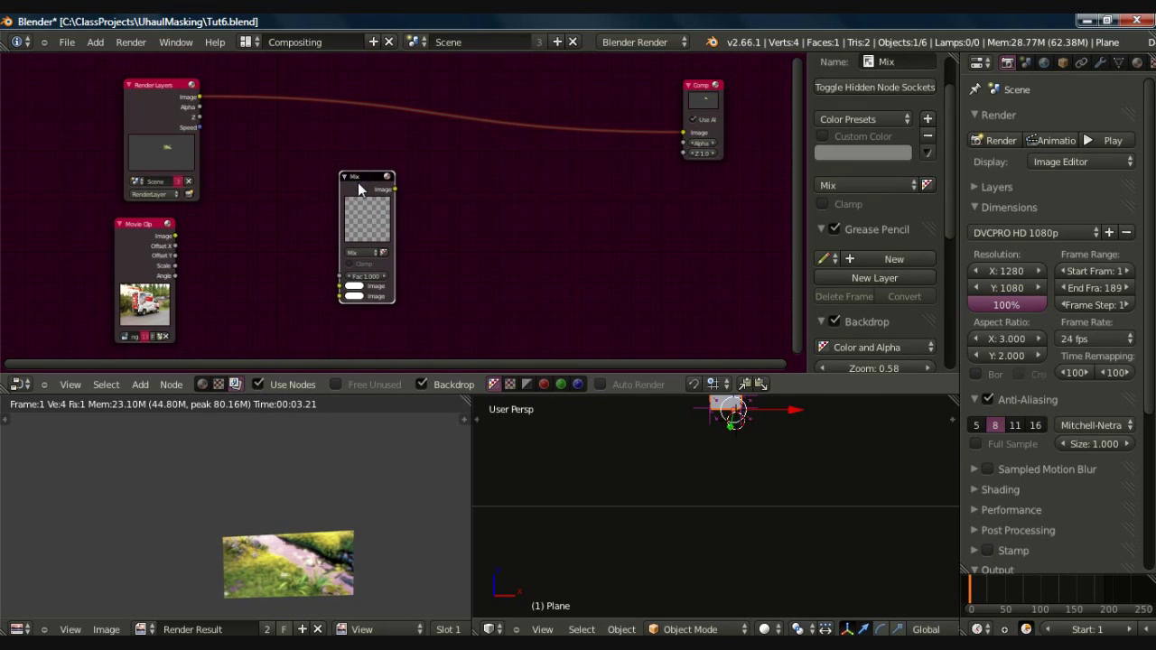
ctrl+shift+click(357, 182)
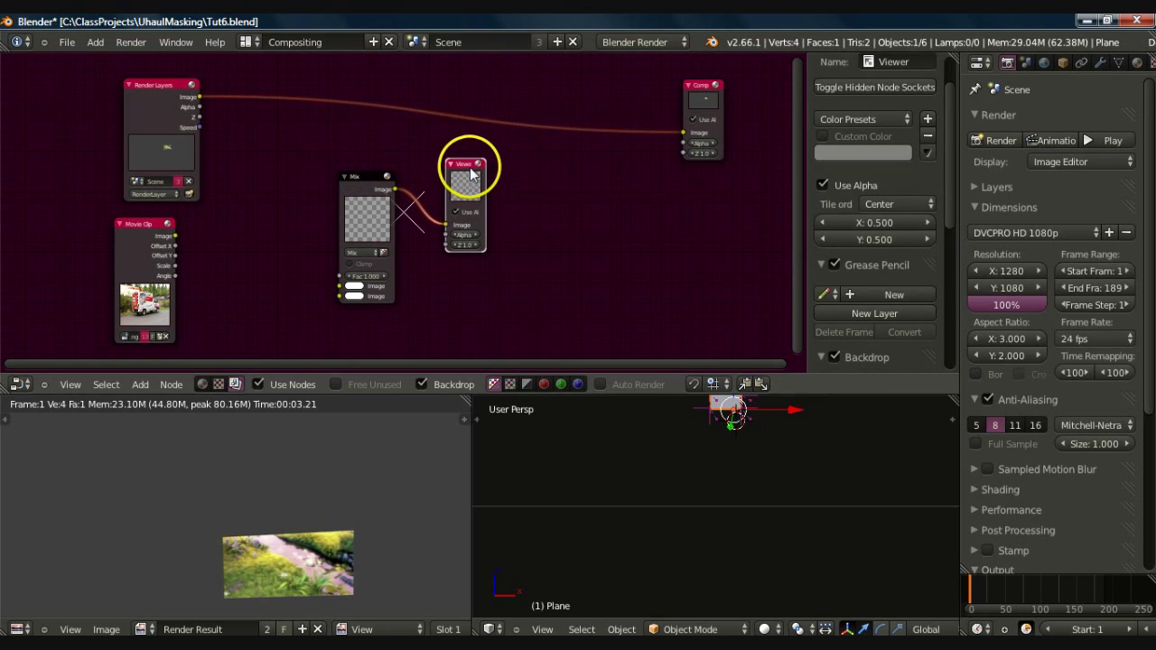
drag(465, 161, 724, 197)
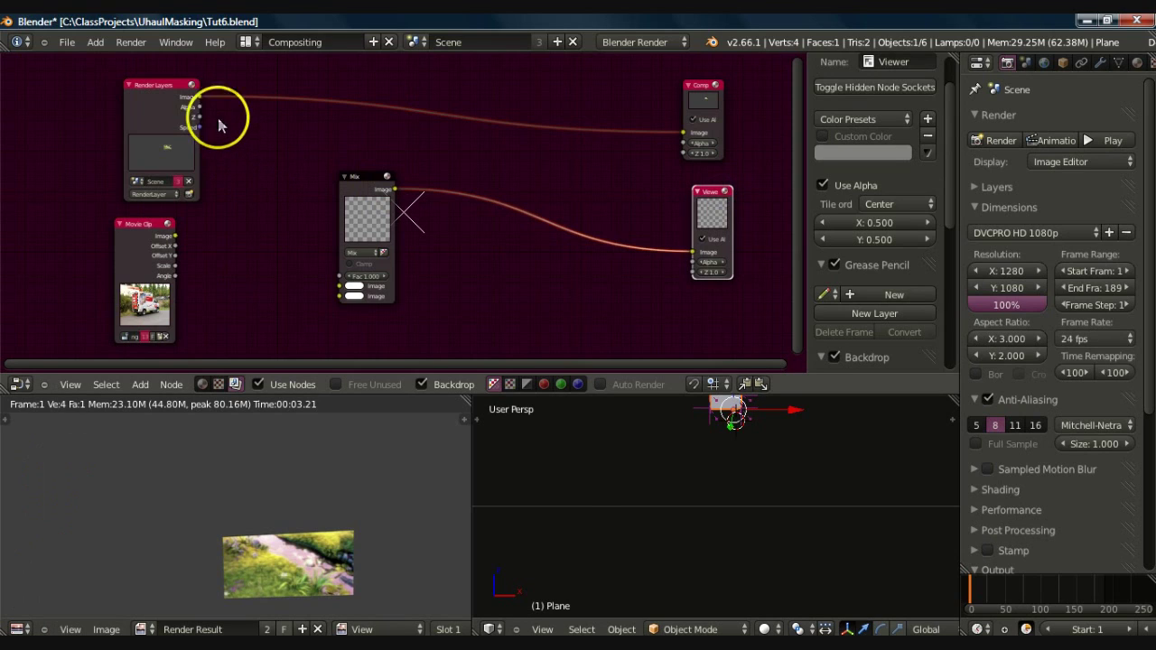
- Connect the Render Layers image to the Mix node's first image input and the Movie Clip image to its second, repositioning the Mix node
click(200, 97)
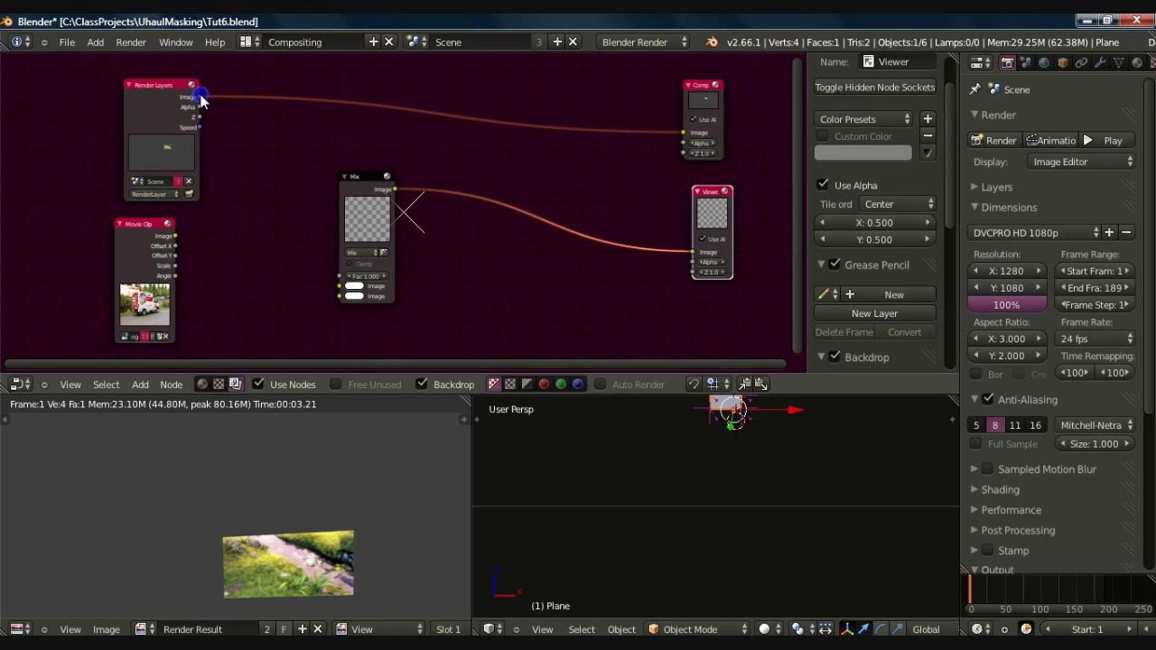
drag(258, 199, 336, 288)
click(384, 156)
drag(384, 155, 420, 126)
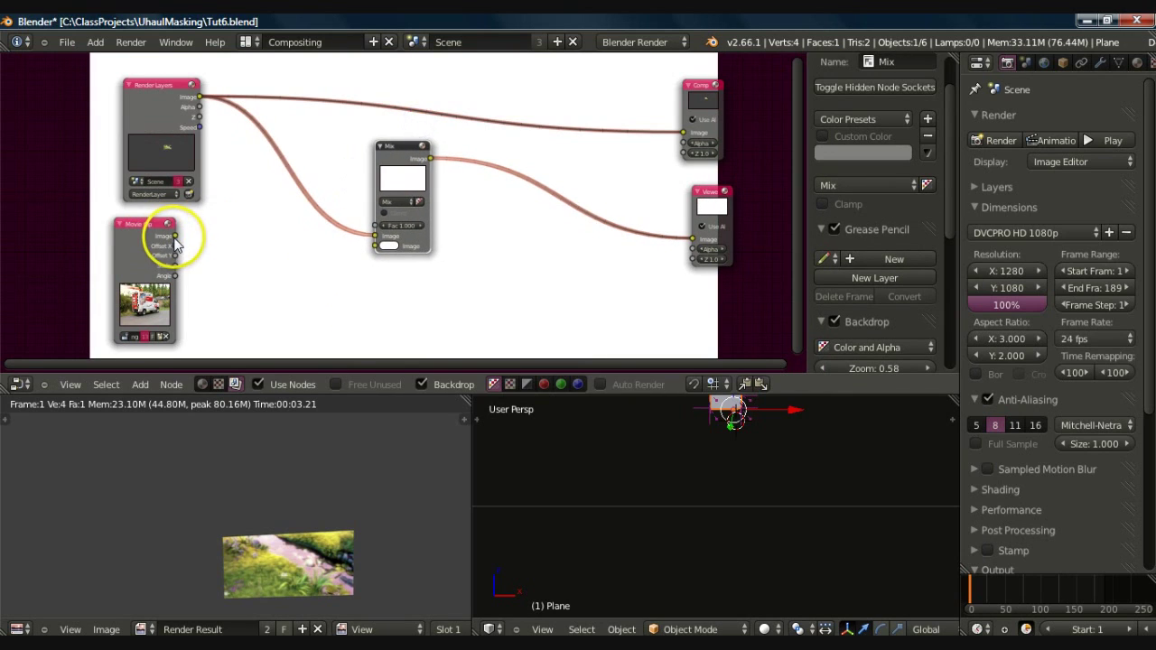
drag(175, 237, 374, 248)
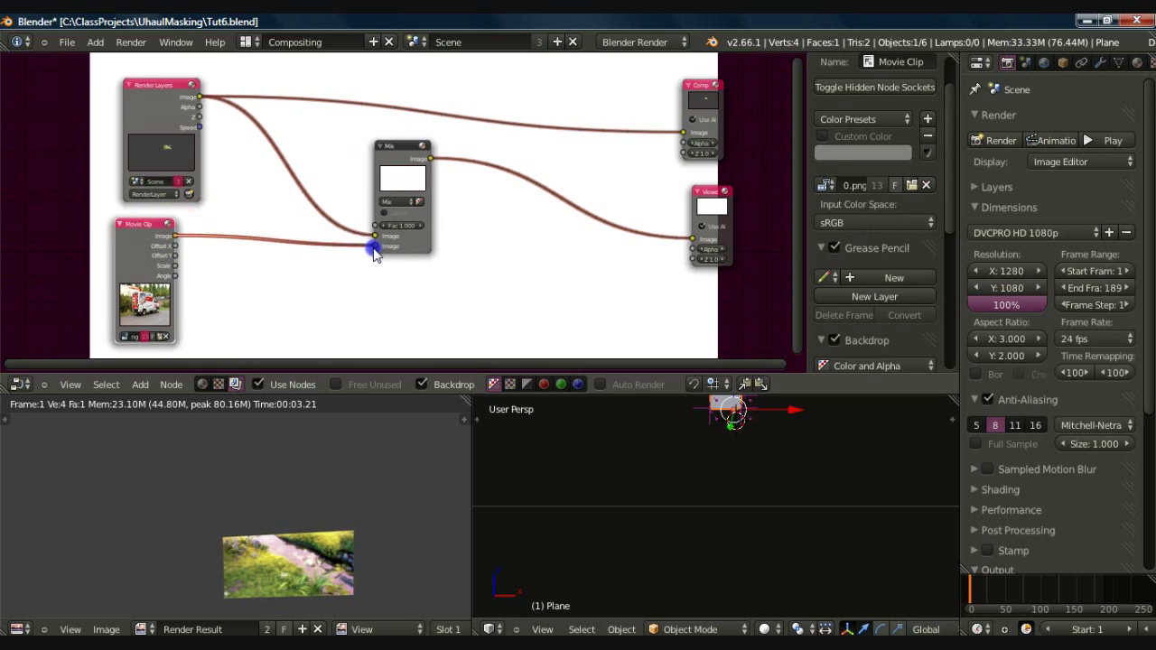
drag(400, 147, 318, 168)
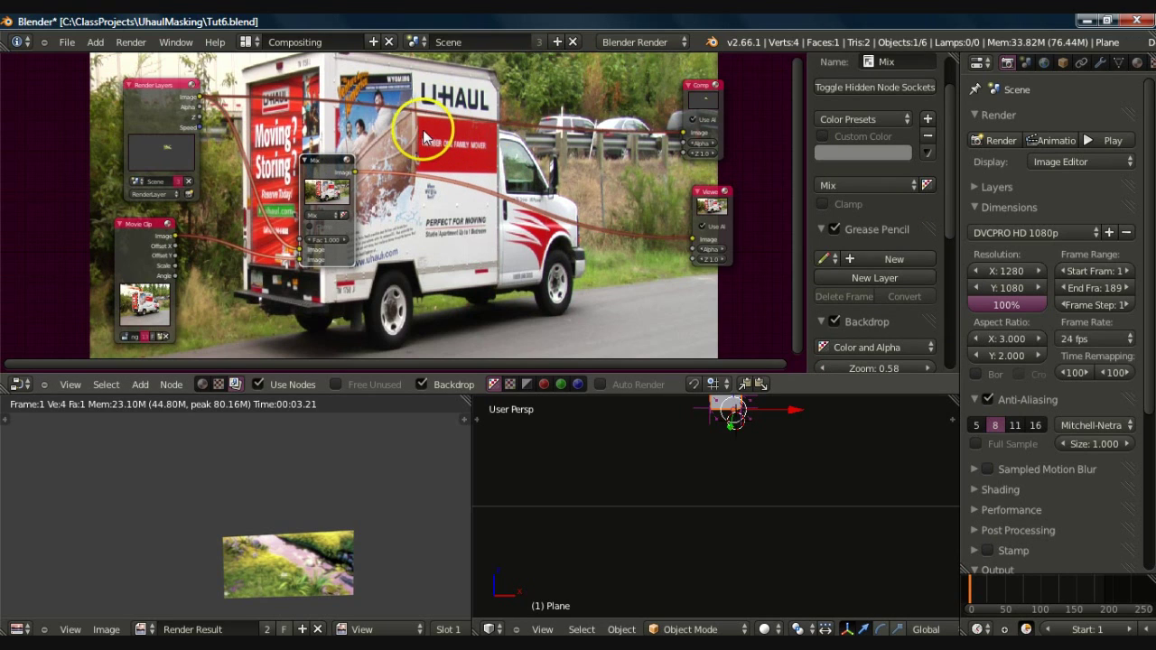
- Open the Mix node's factor value for editing
click(337, 242)
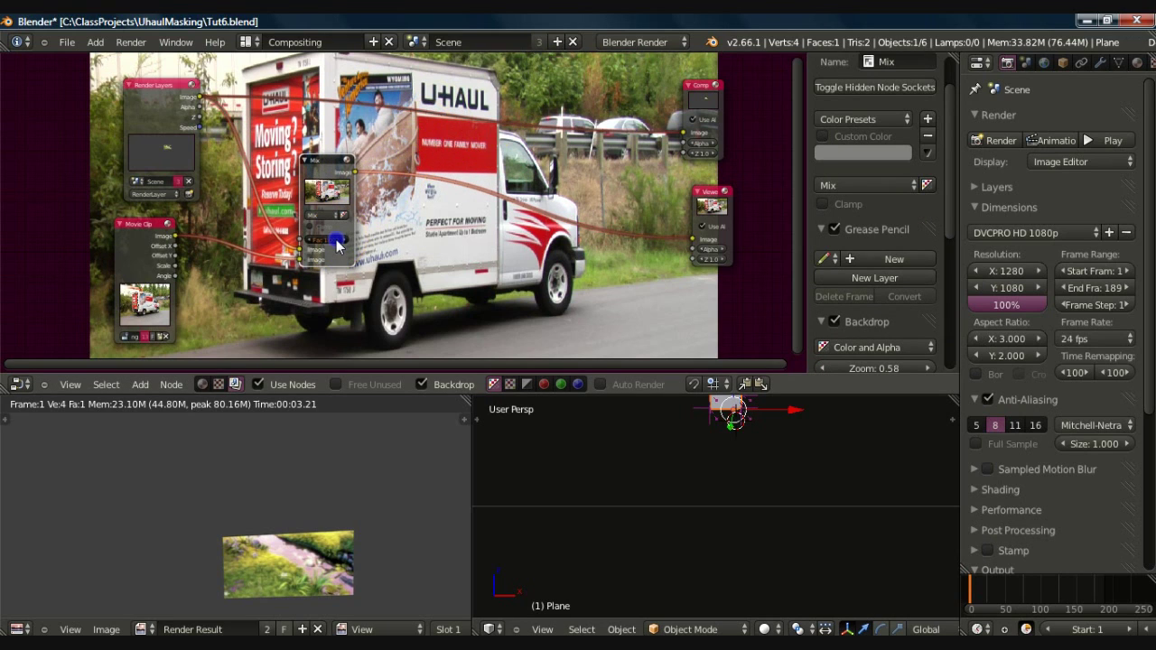
- Set the Mix node's factor to 0.430 and render the current frame
drag(336, 246, 315, 248)
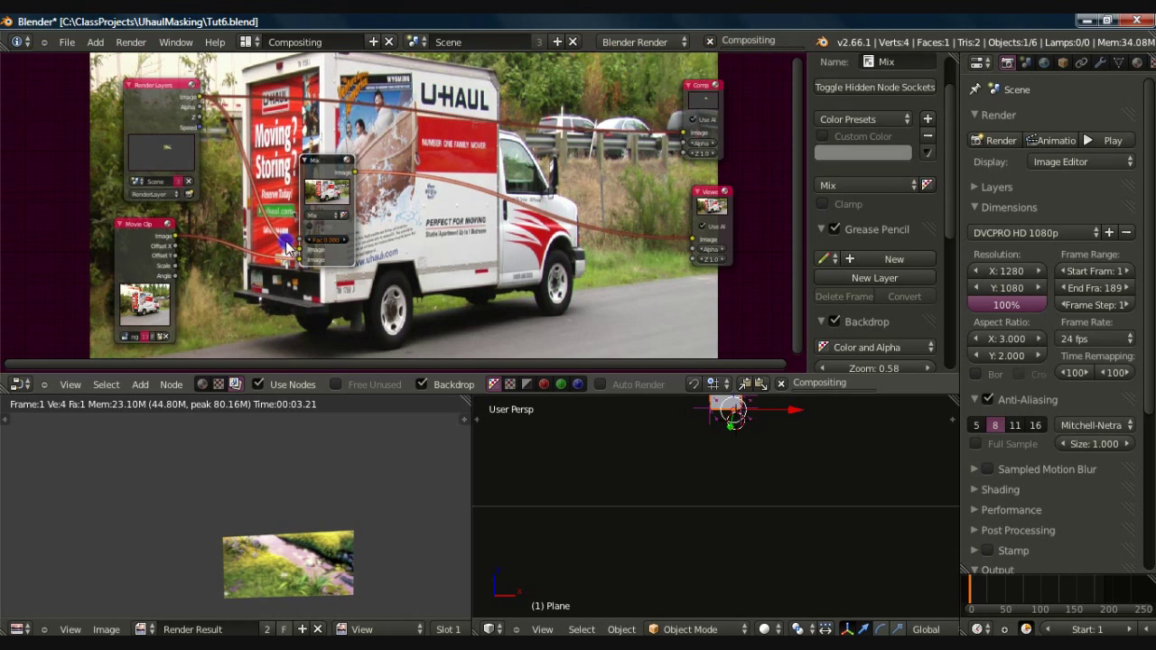
drag(294, 246, 313, 248)
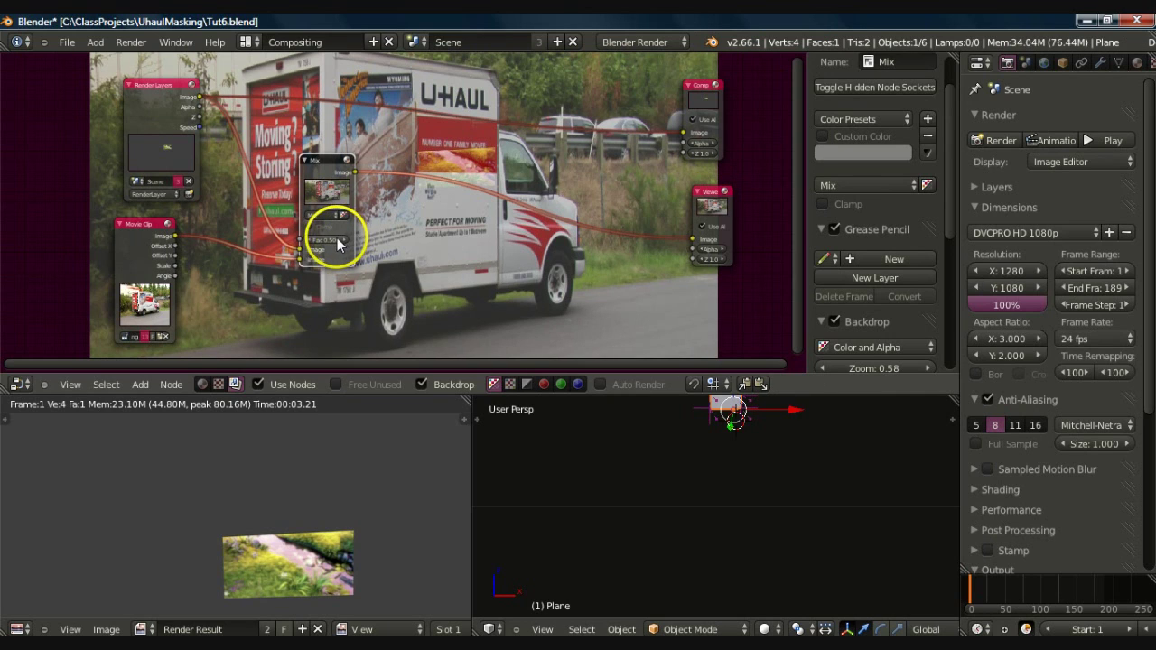
click(323, 242)
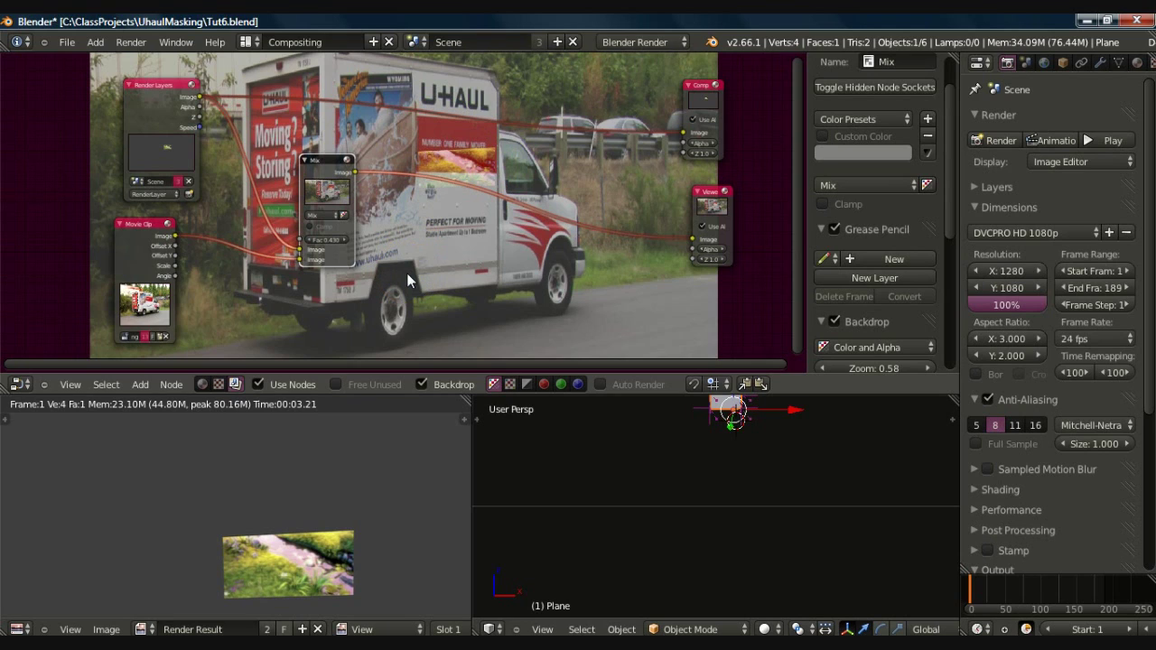
key(F12)
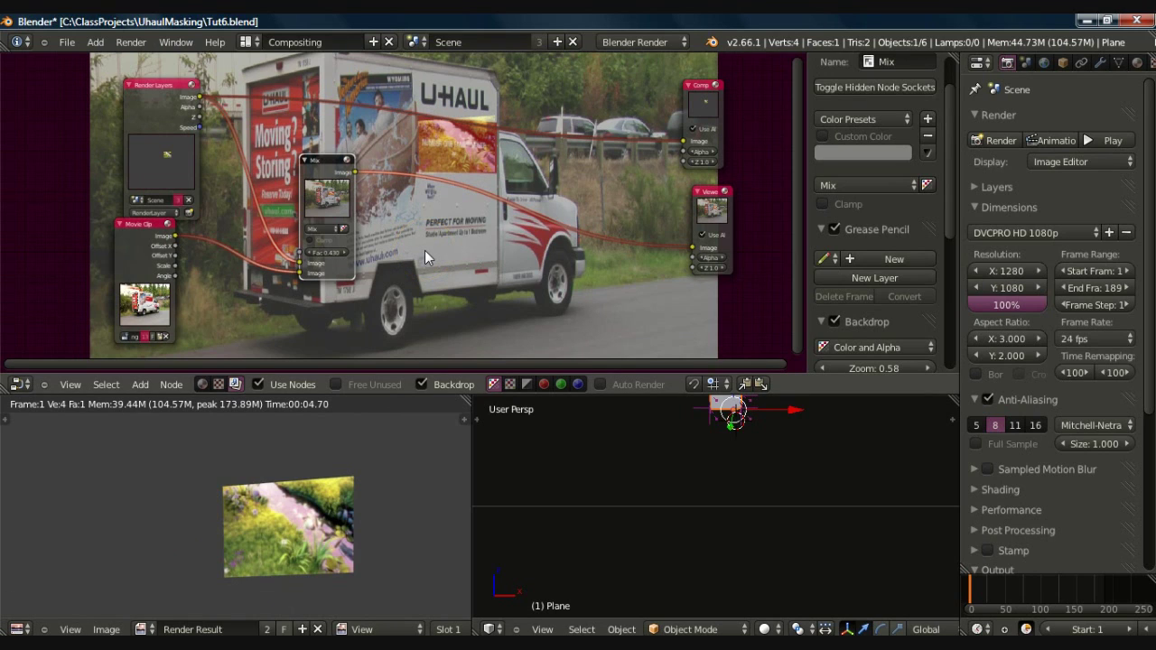
- Switch to the Default screen layout and turn off viewport display for all four of the plane's Hook modifiers
click(249, 42)
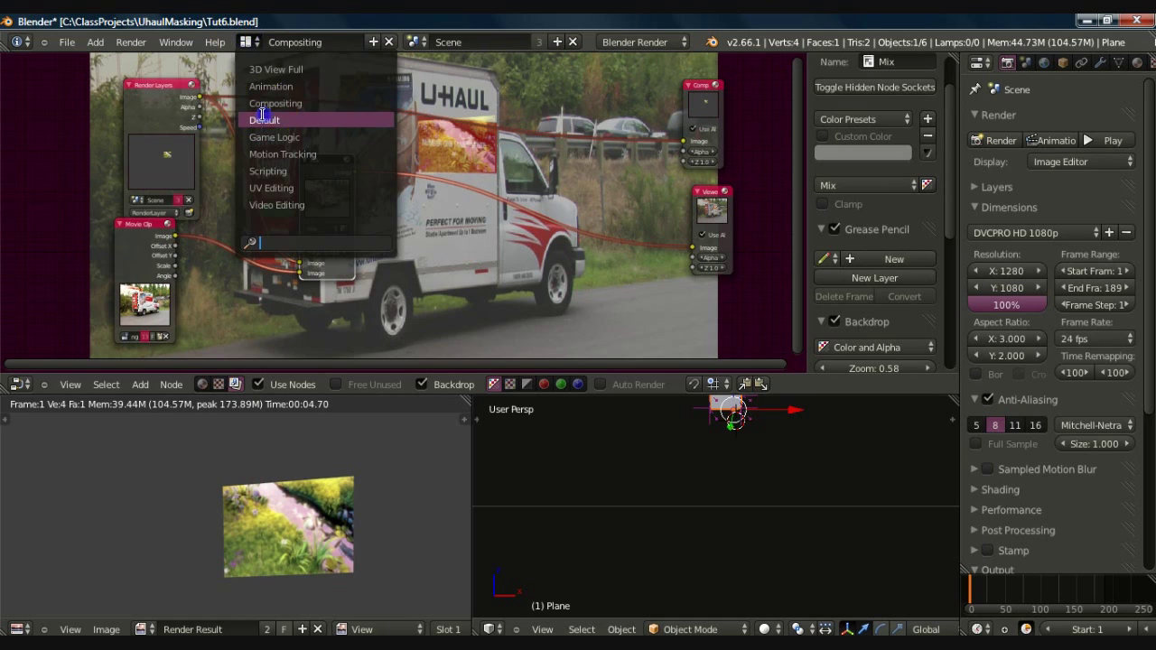
click(265, 119)
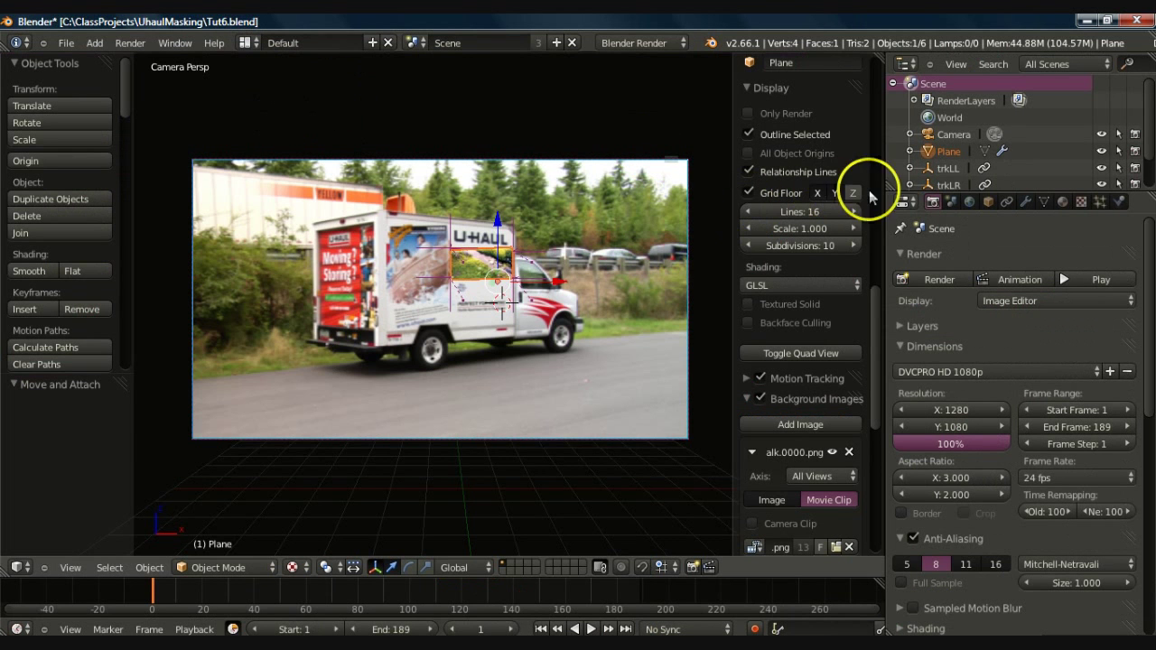
click(1025, 201)
click(1008, 228)
click(1009, 382)
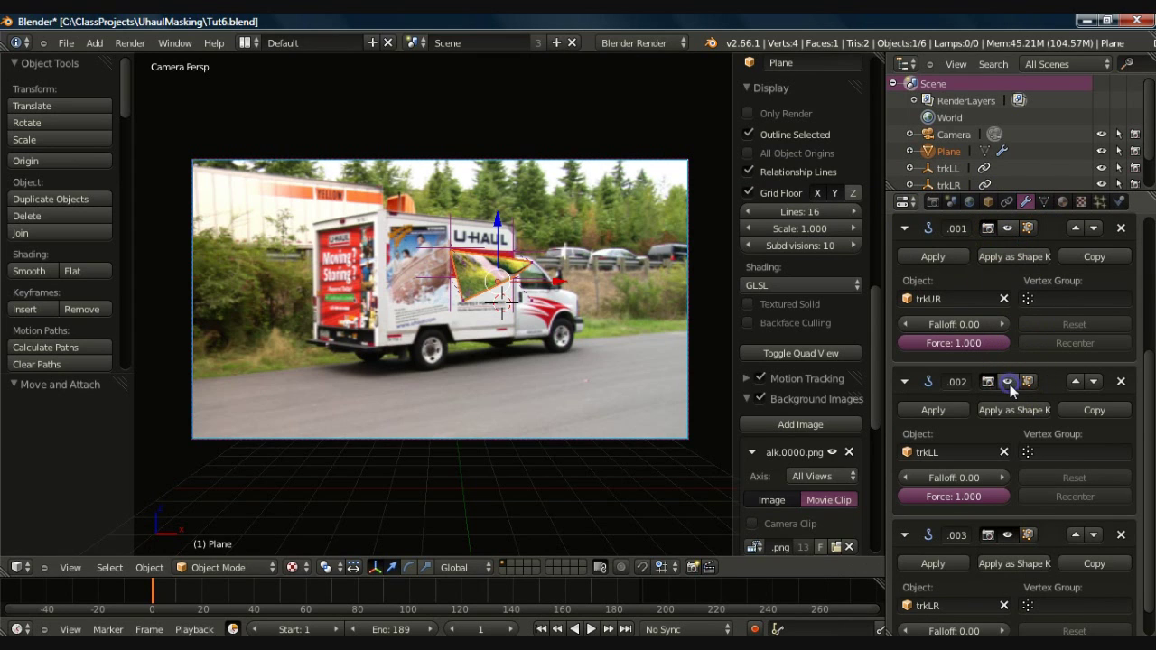
click(1007, 535)
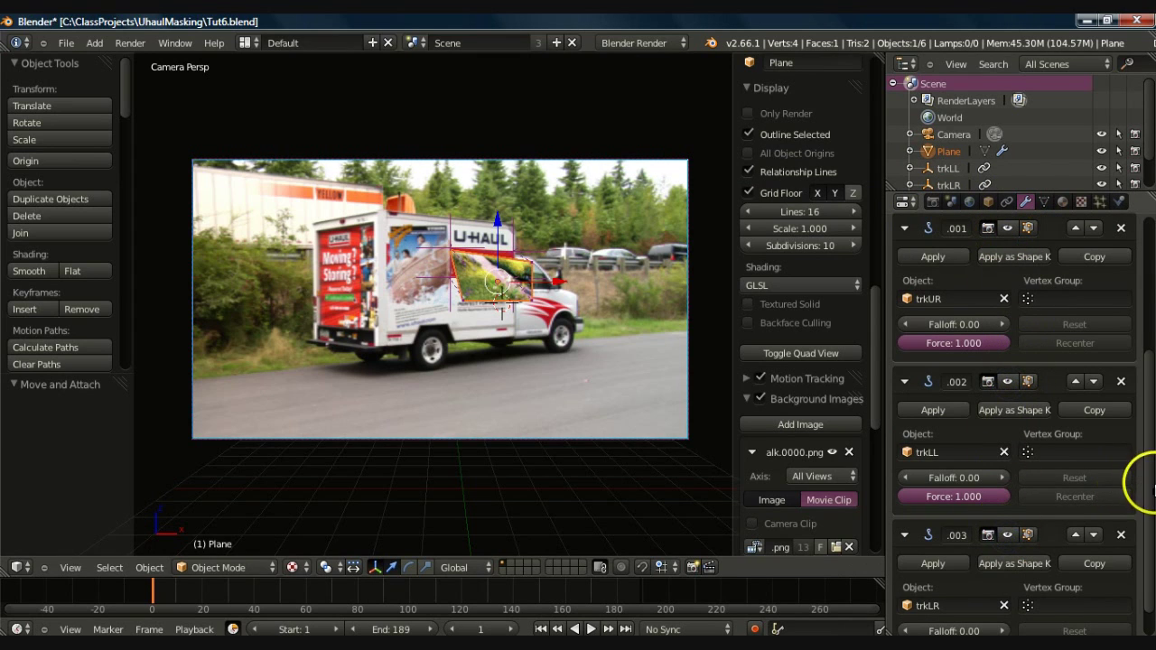
drag(1149, 488, 1148, 330)
click(1007, 287)
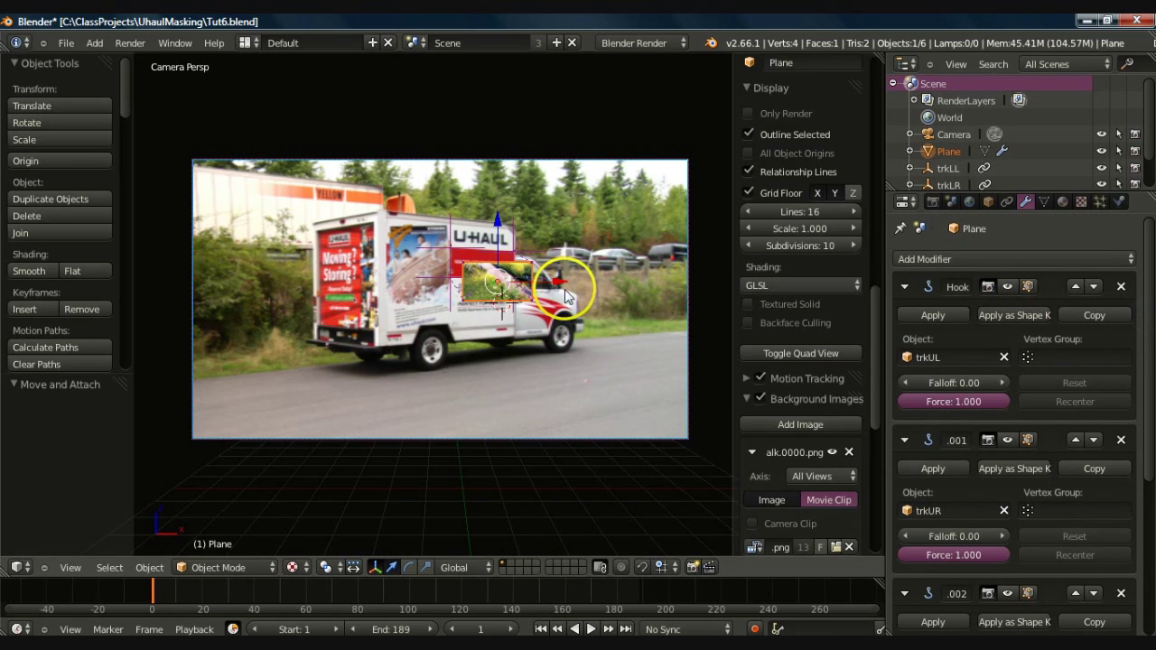
- In front orthographic view, move the plane about -0.354 on X and 0.422 on Z so its upper-left corner meets the trkUL empty
key(KP_0)
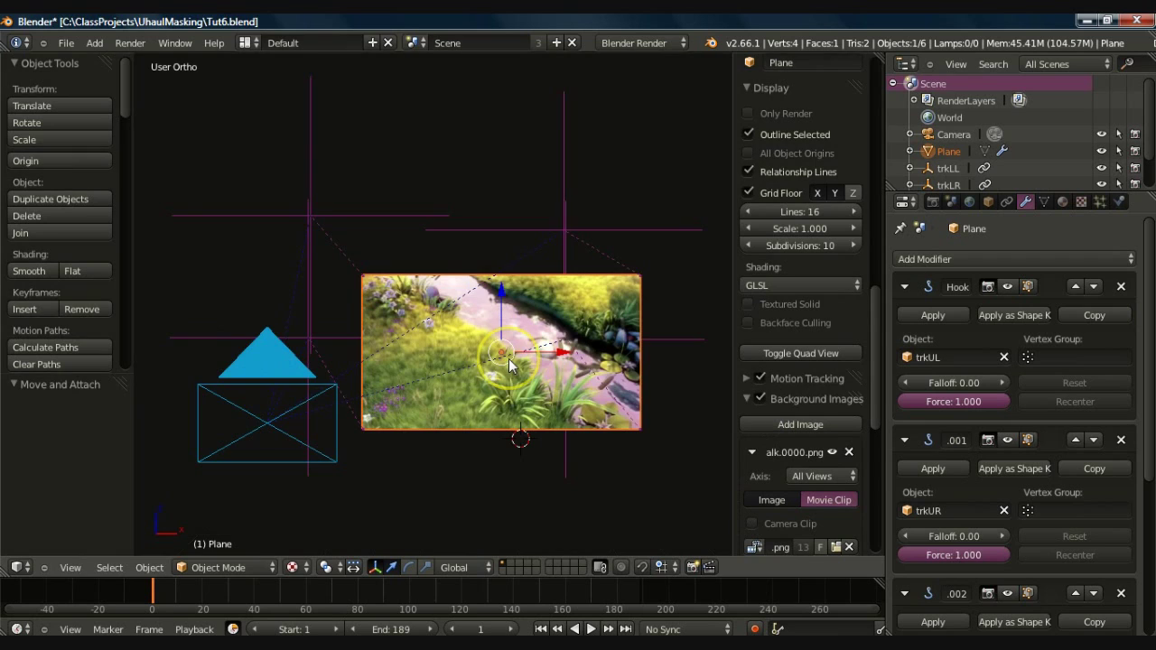
key(KP_1)
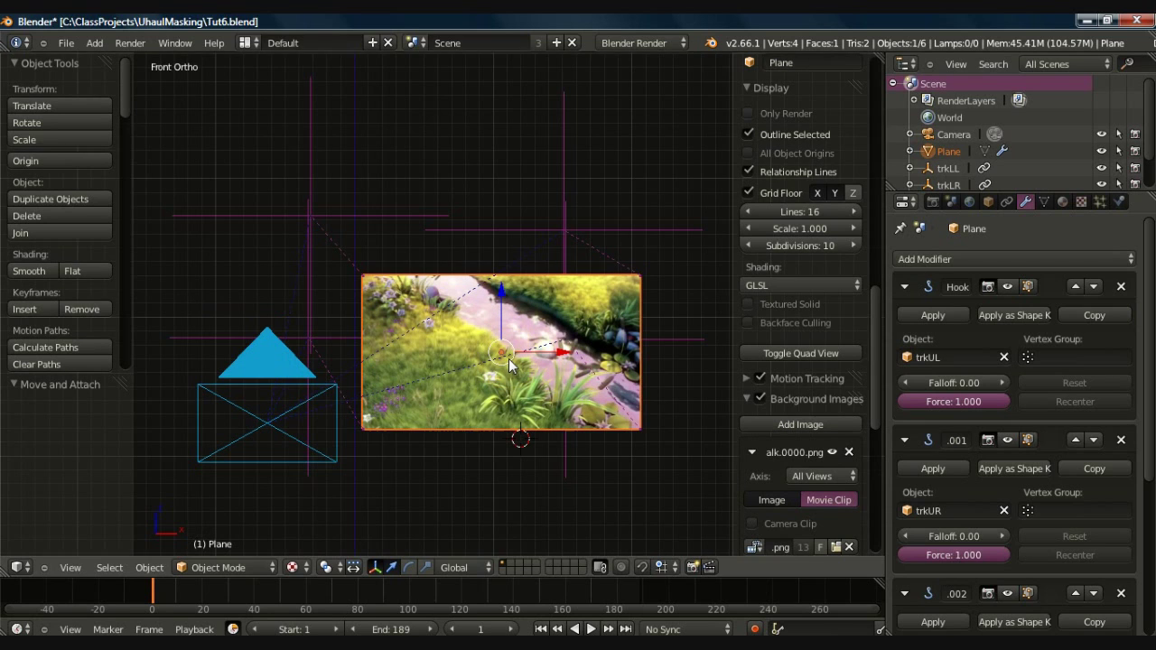
right_click(515, 386)
mouse_move(514, 446)
shift+middle_down()
mouse_move(499, 411)
mouse_move(502, 427)
shift+middle_up()
mouse_move(518, 439)
right_down()
mouse_move(476, 393)
mouse_move(514, 435)
mouse_move(509, 427)
right_up()
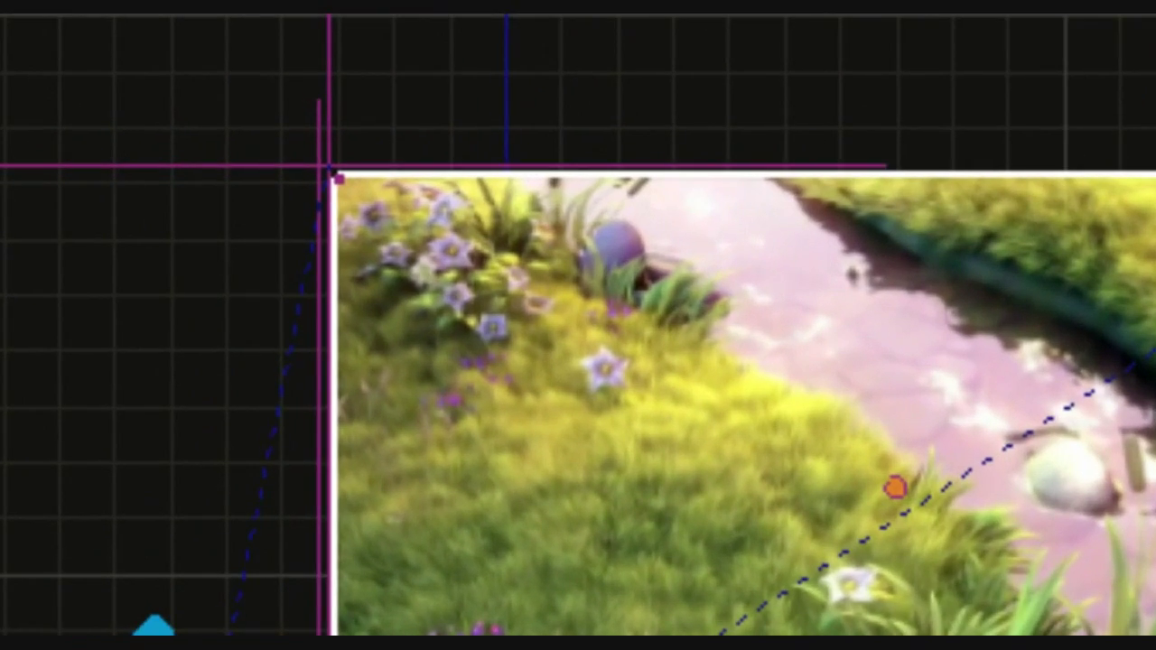
right_drag(896, 488, 896, 487)
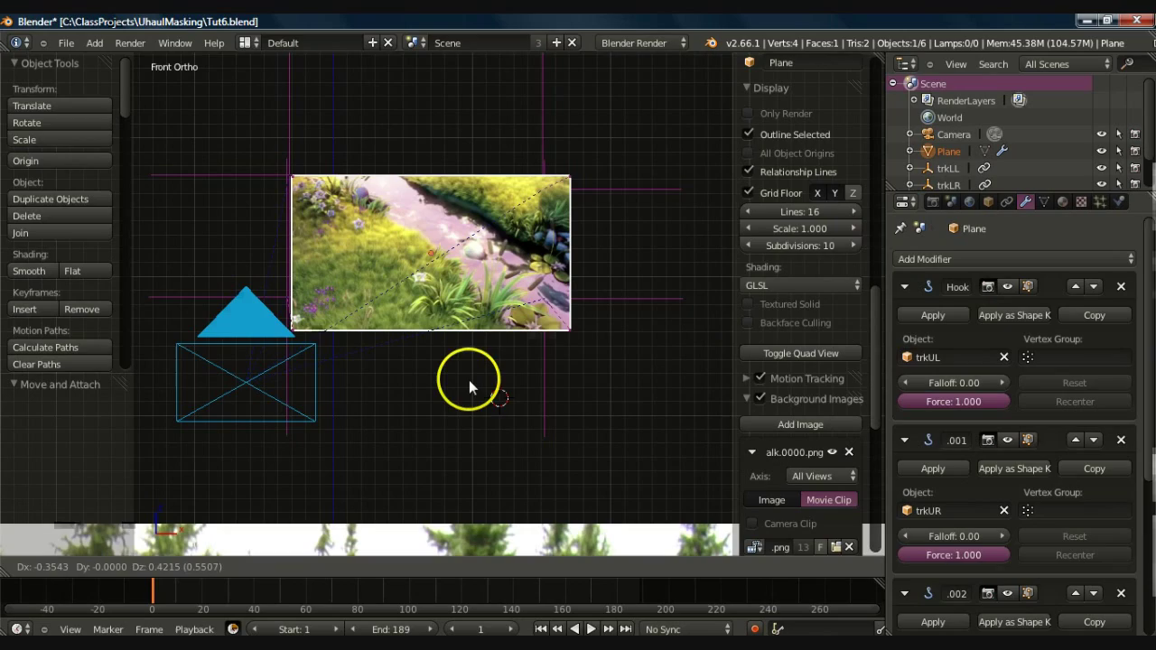
click(468, 381)
- In Edit Mode, select the plane's upper-left vertex, then reset the trkUL hook and assign the vertex to it
key(Tab)
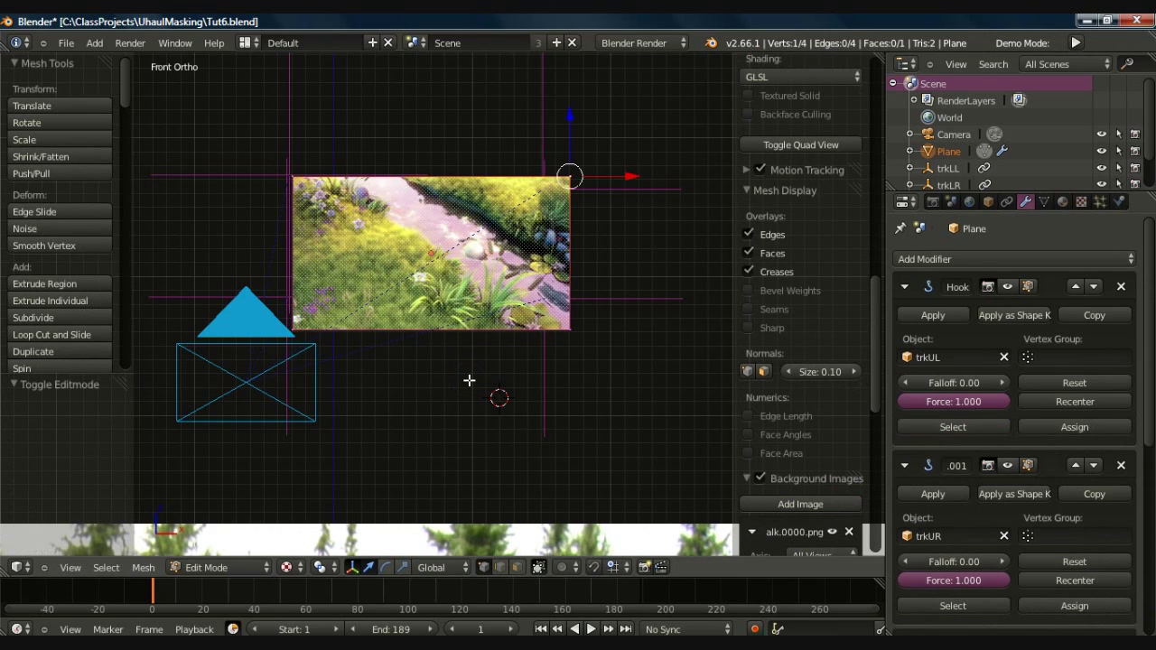
right_click(292, 174)
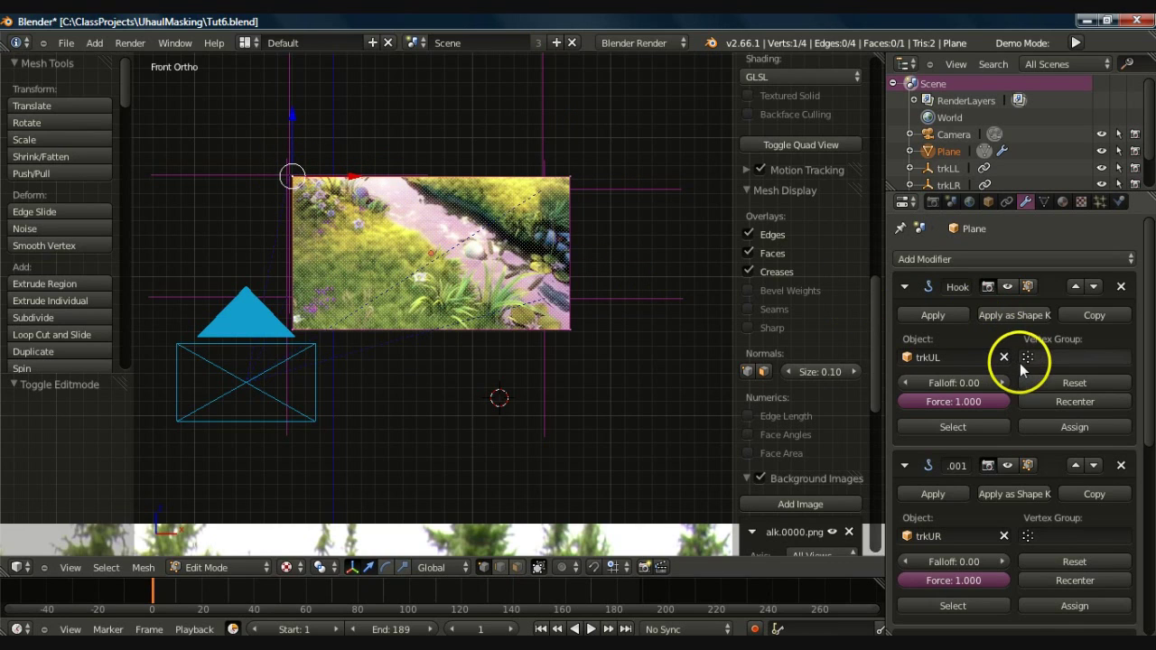
click(1055, 384)
click(1054, 428)
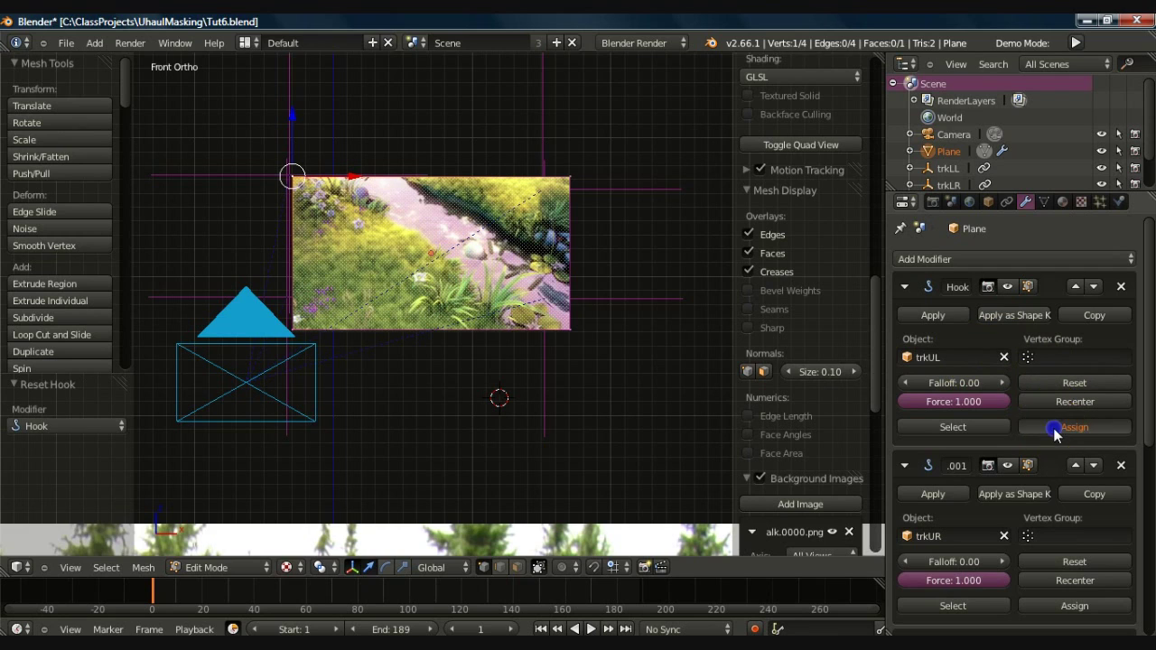
- Move the upper-right vertex about -0.202 on X and -0.098 on Z onto the trkUR empty, then reset and reassign the trkUR hook
key(alt+z)
right_click(571, 178)
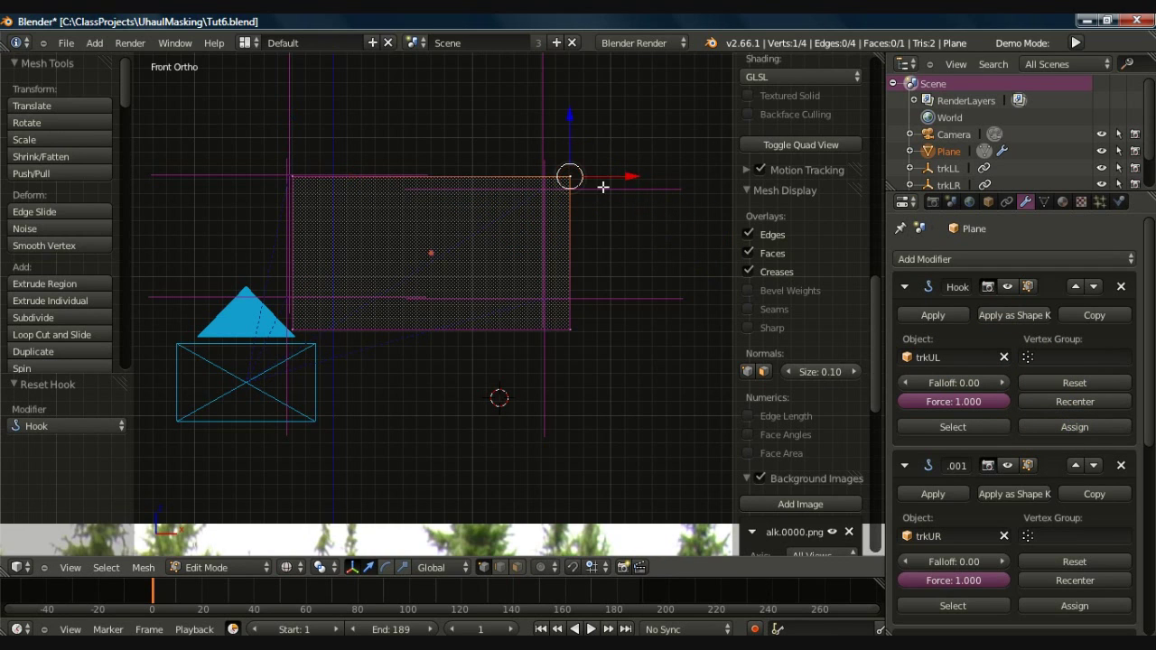
key(g)
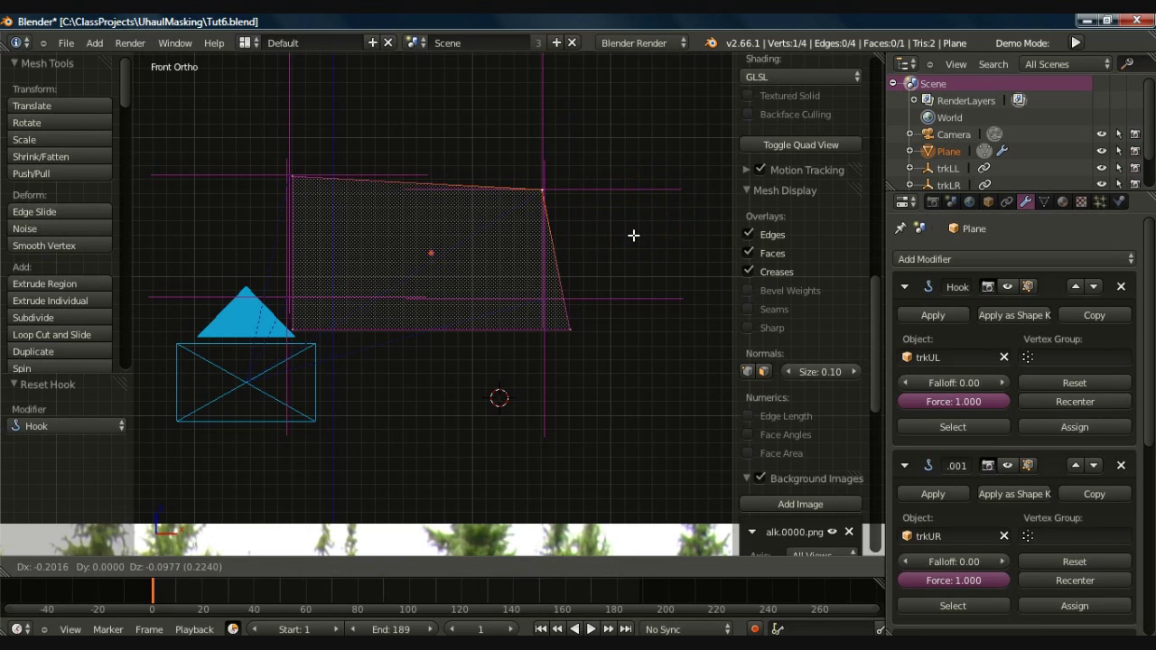
click(633, 235)
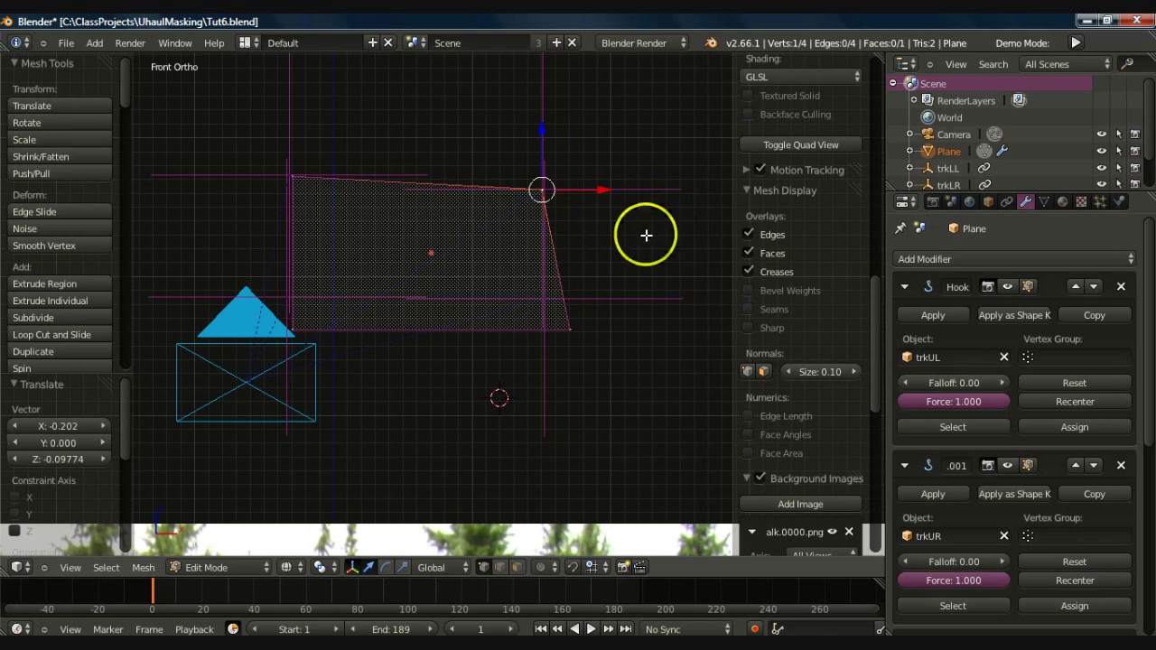
click(1077, 561)
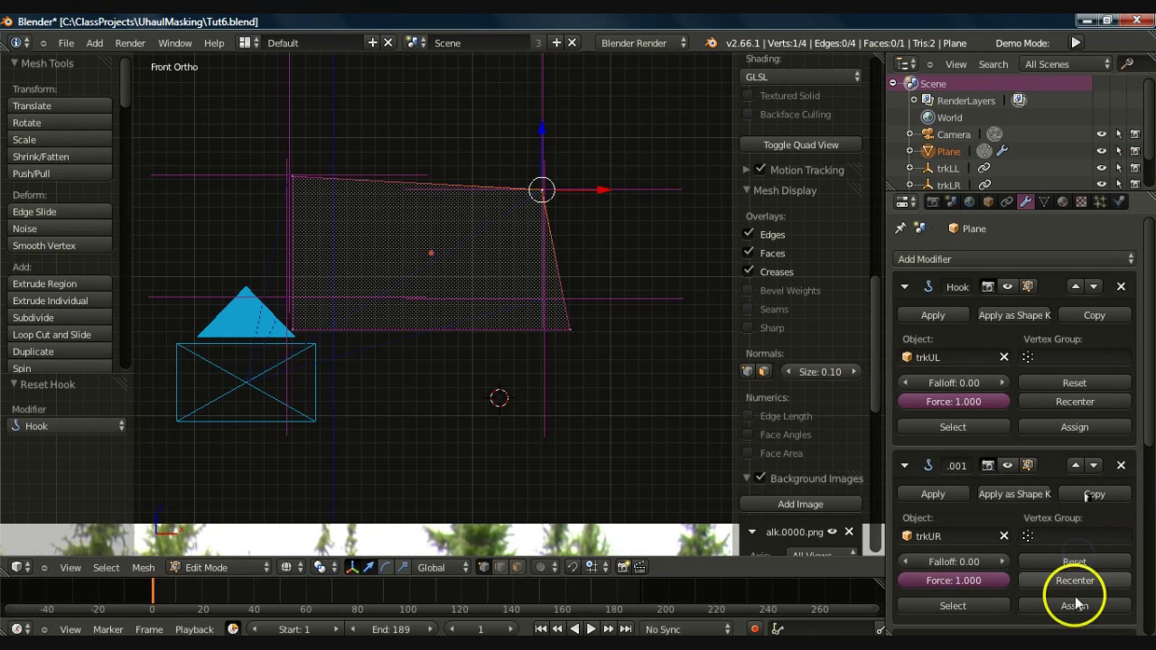
- Move the lower-left vertex about -0.018 on X and 0.244 on Z onto the trkLL empty, then reset and reassign the trkLL hook
drag(1140, 414, 1153, 621)
right_click(297, 327)
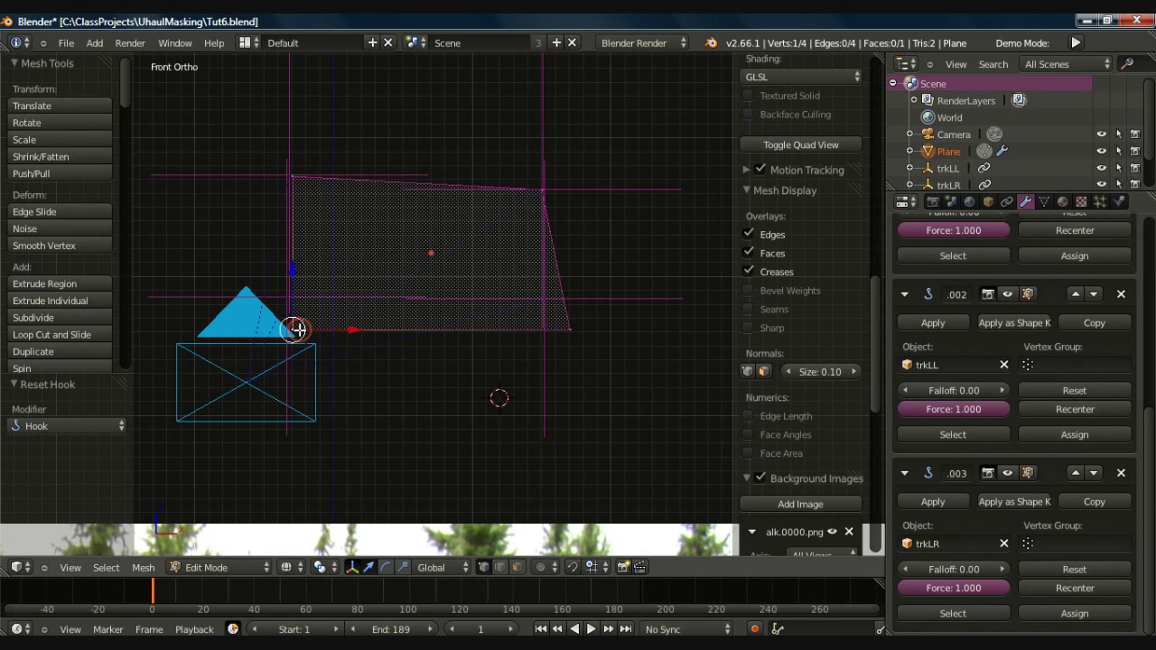
key(g)
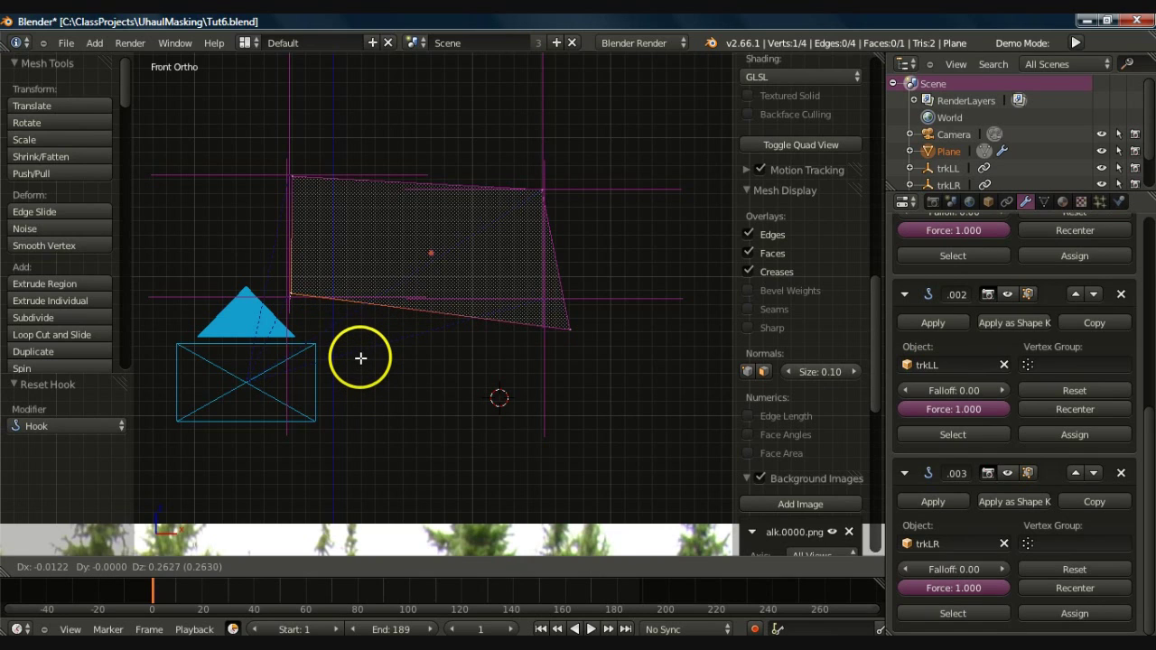
click(360, 360)
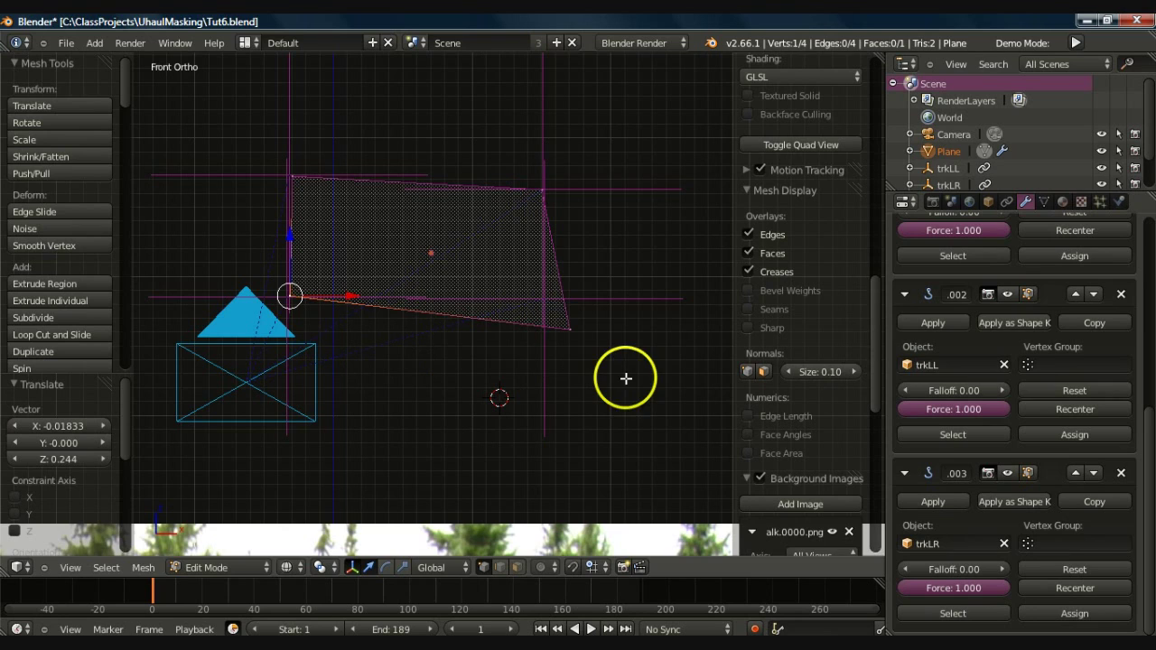
click(1076, 390)
click(1074, 438)
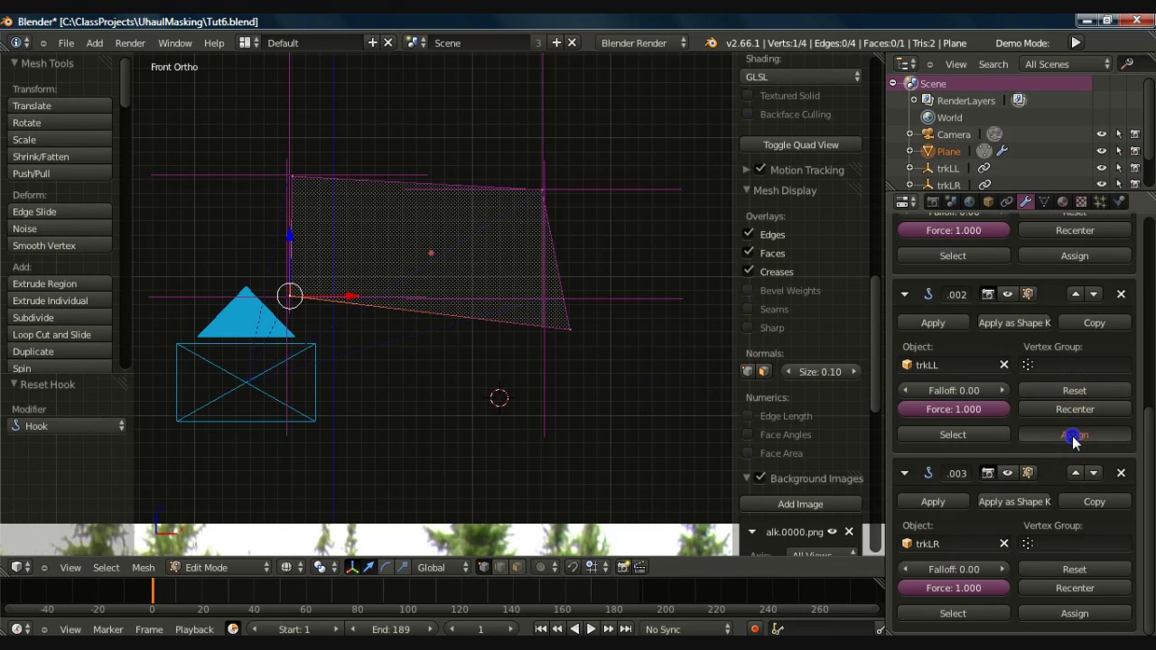
- Move the lower-right vertex about -0.208 on X and 0.226 on Z onto the trkLR empty, then reset and reassign the trkLR hook
right_click(571, 328)
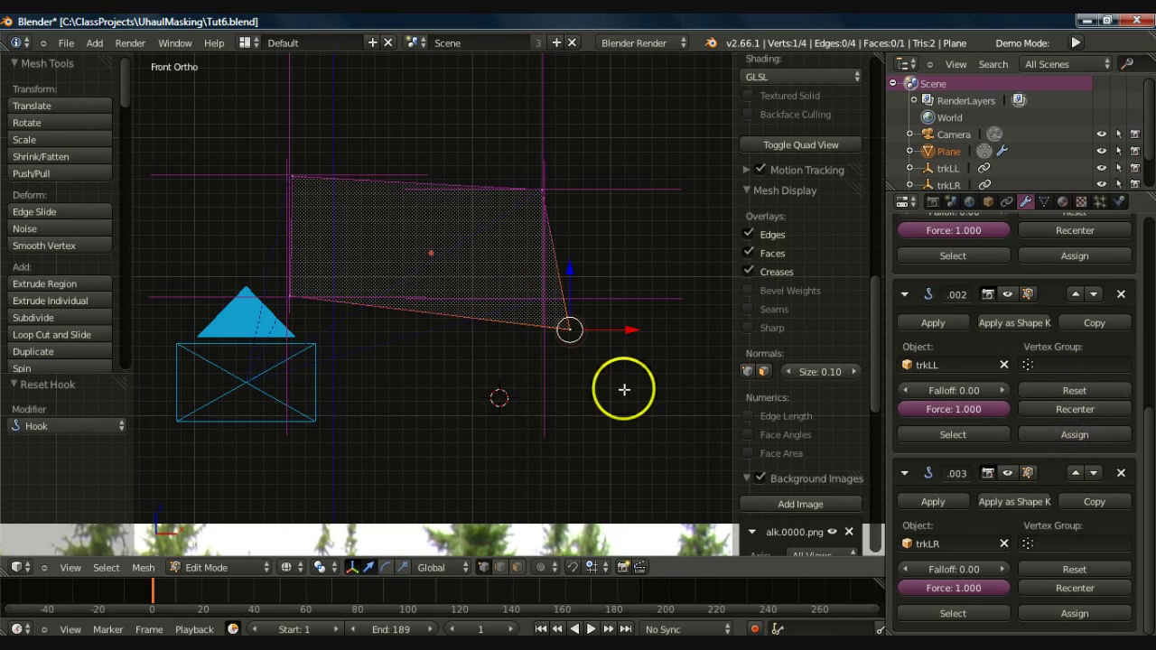
key(g)
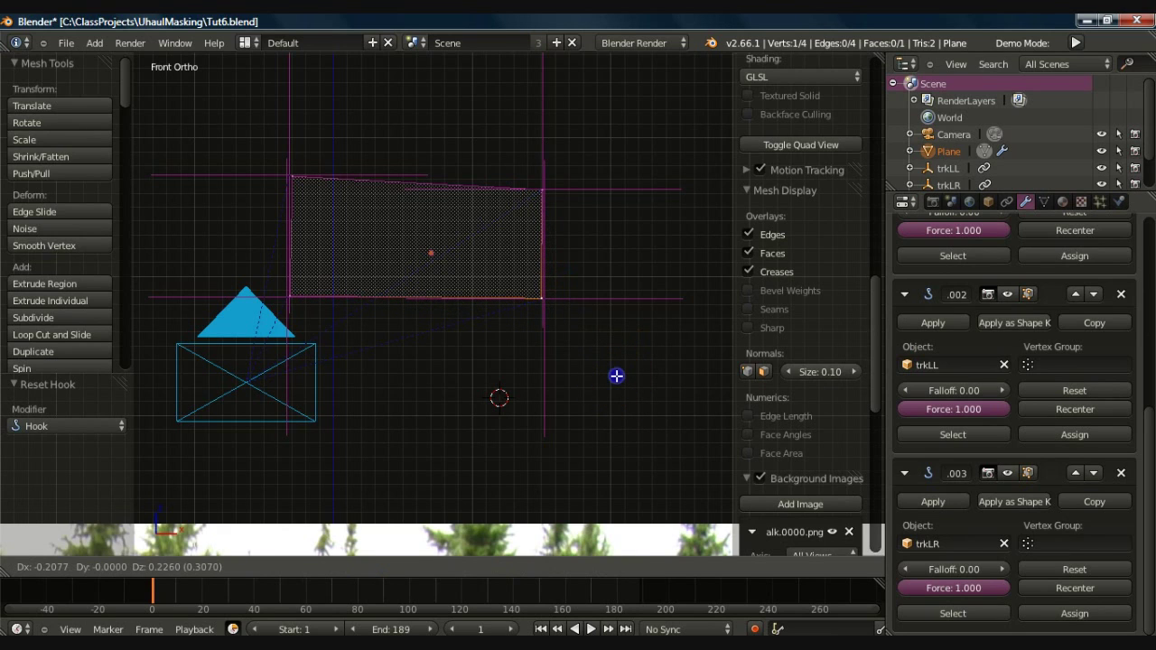
click(616, 376)
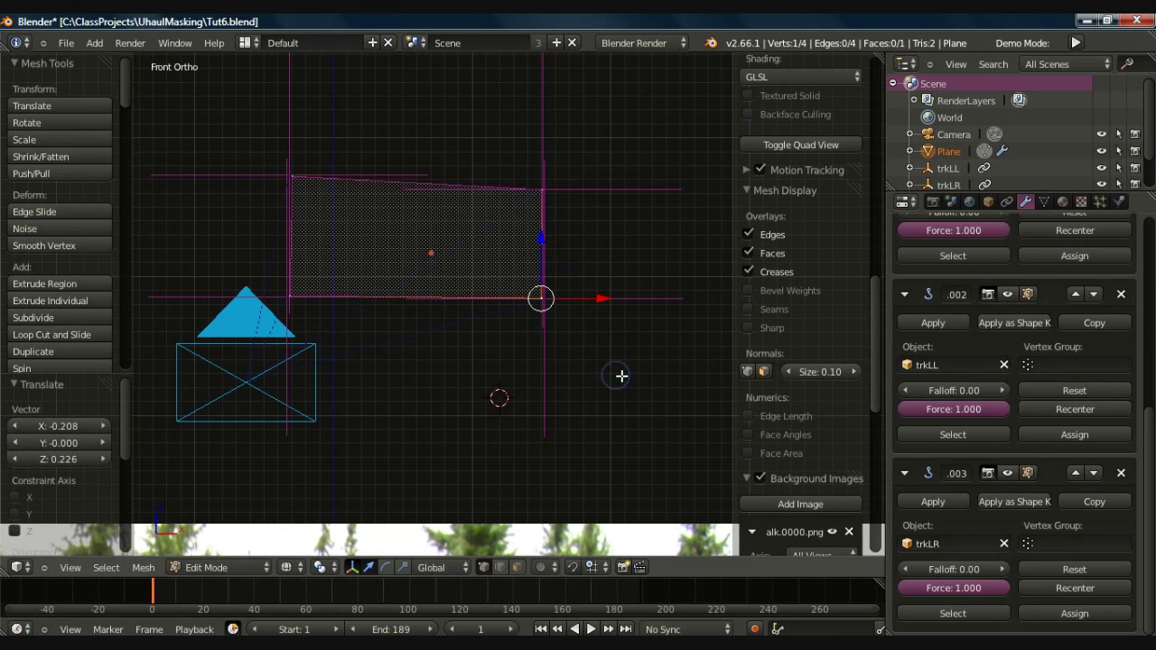
click(1046, 567)
click(1067, 614)
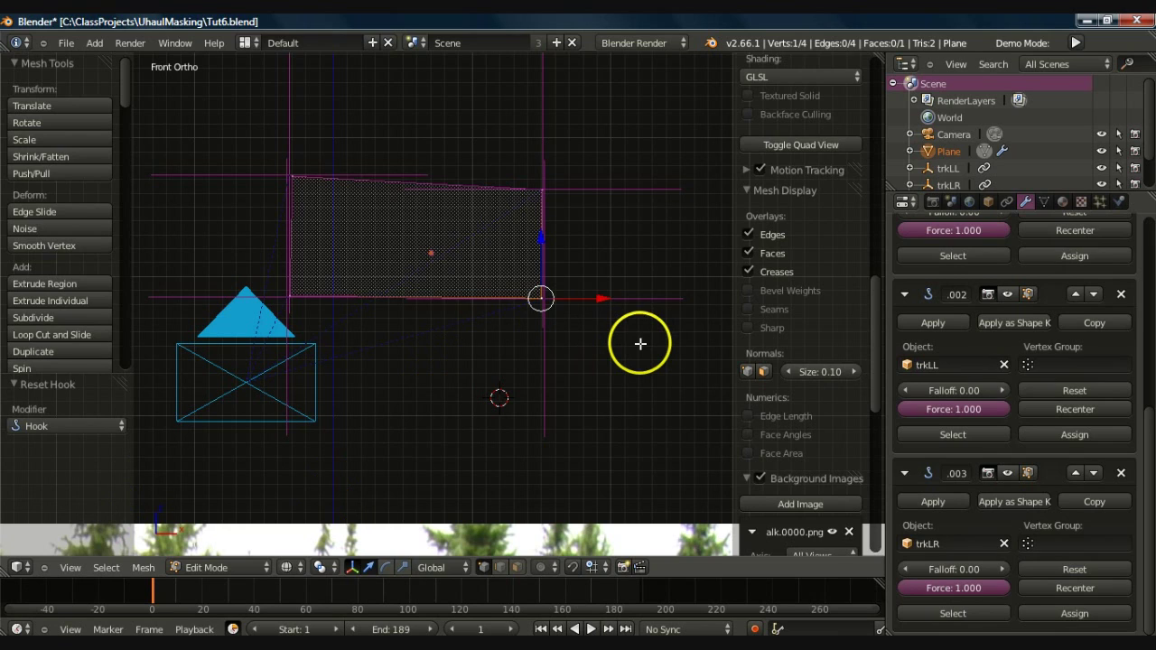
- Return the plane to Object Mode and set the viewport shading to Texture
key(Tab)
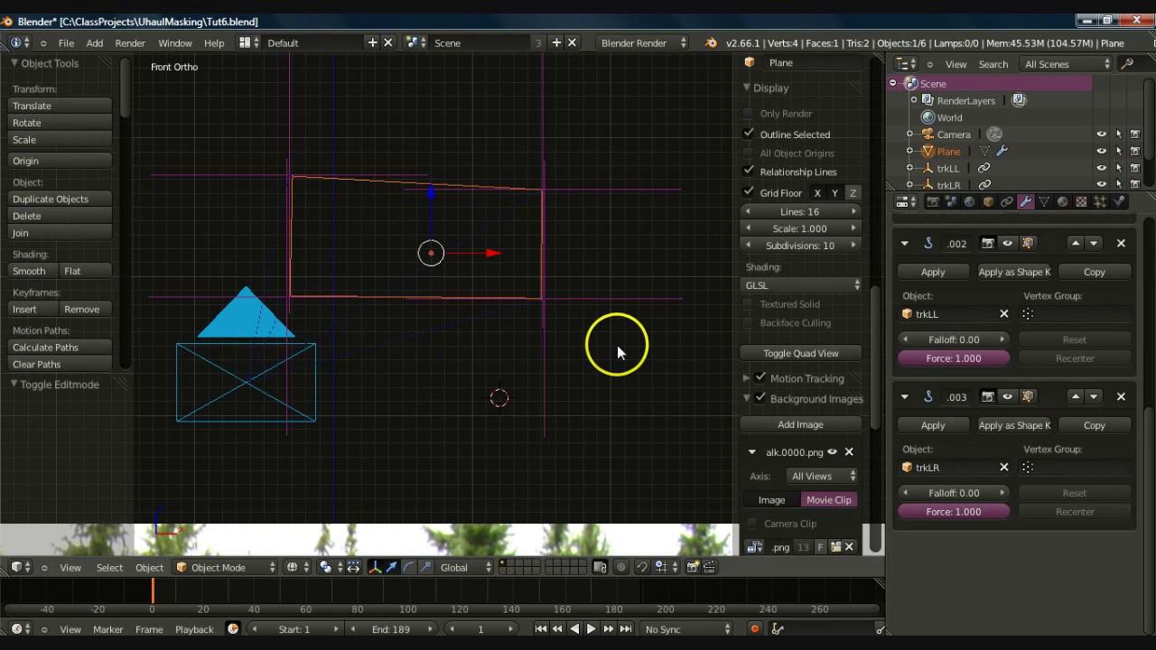
key(z)
click(292, 567)
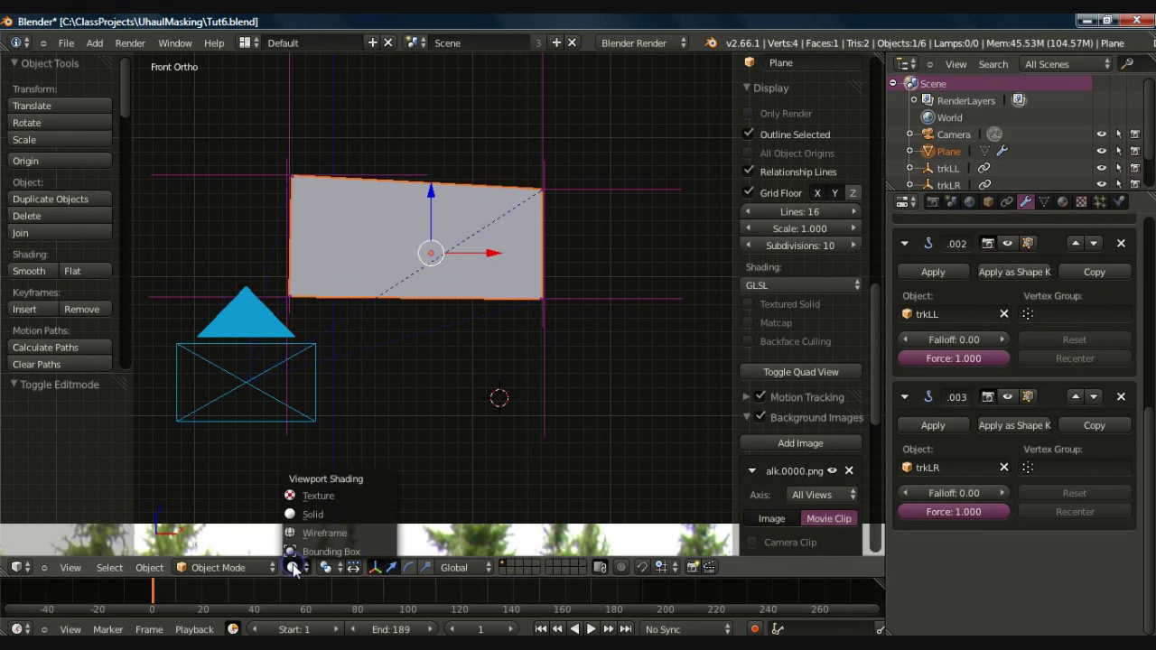
click(305, 496)
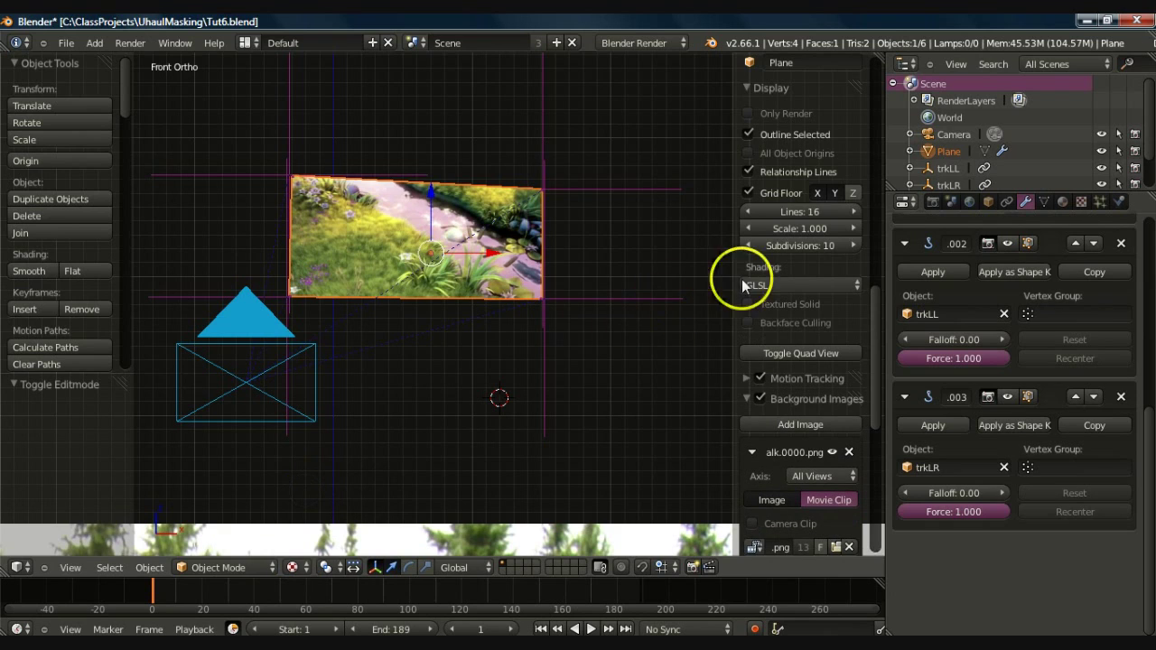
- Turn viewport display back on for the plane's four Hook modifiers and render the current frame
click(1008, 399)
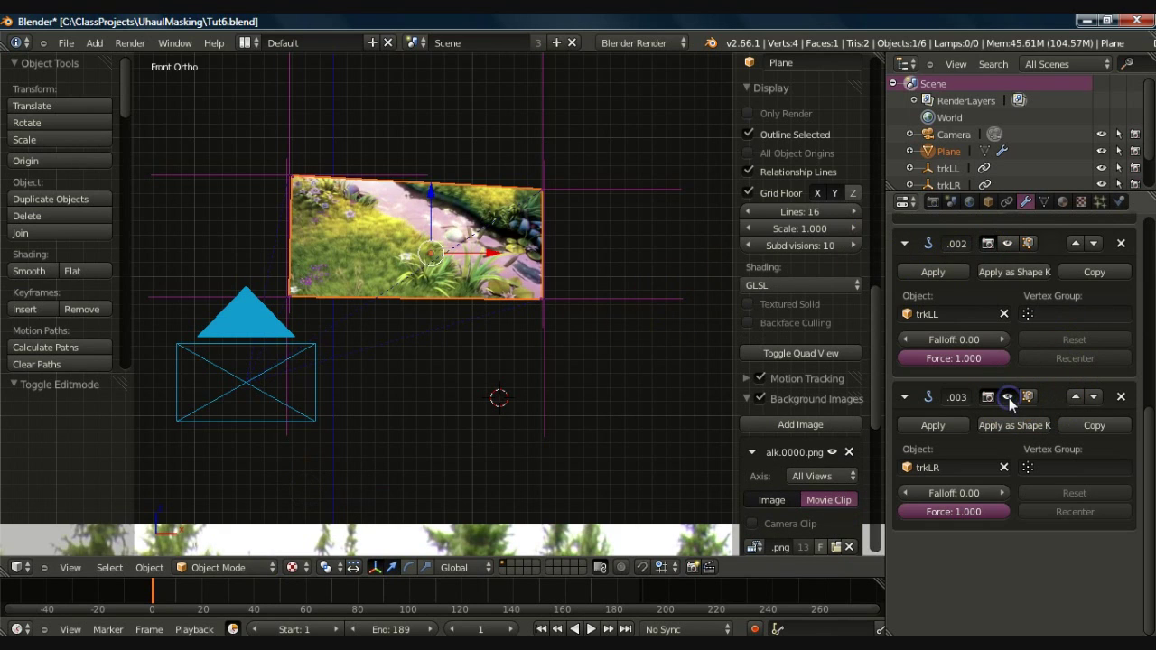
drag(1142, 388, 1144, 228)
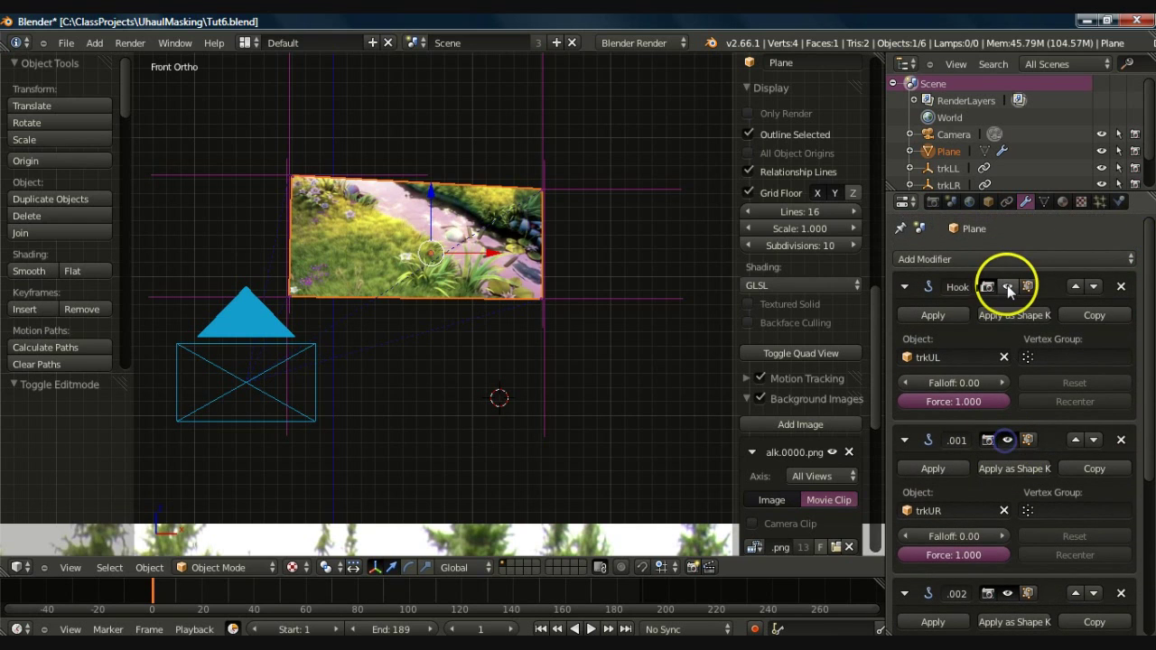
key(F12)
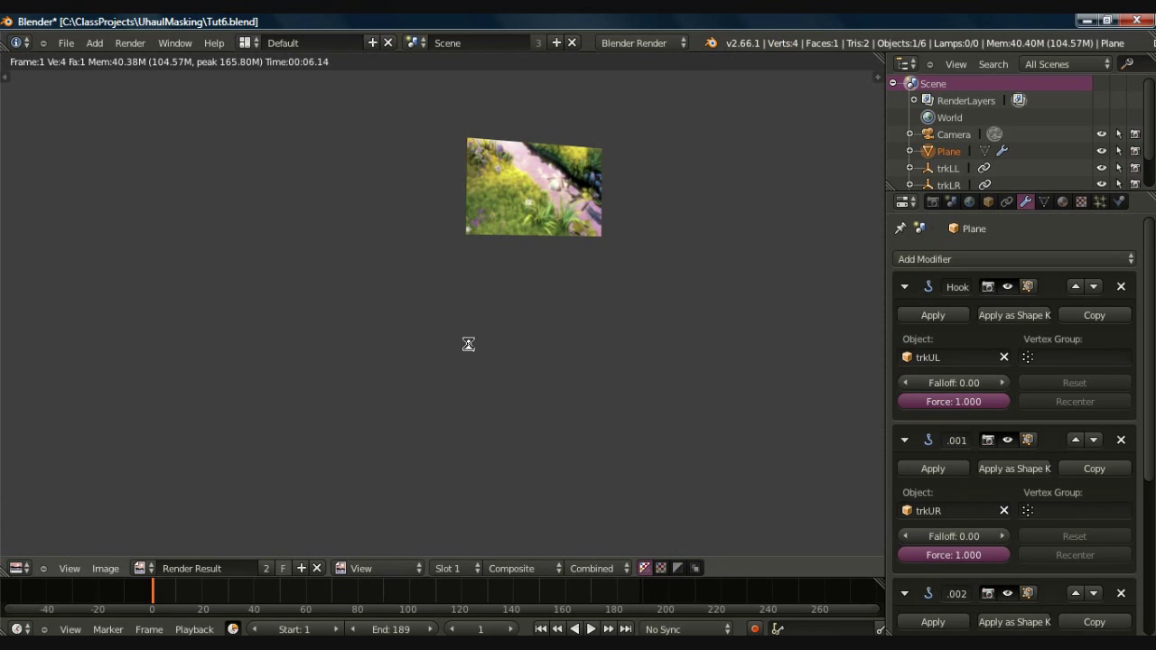
scroll(465, 348, down, 3)
key(Tab)
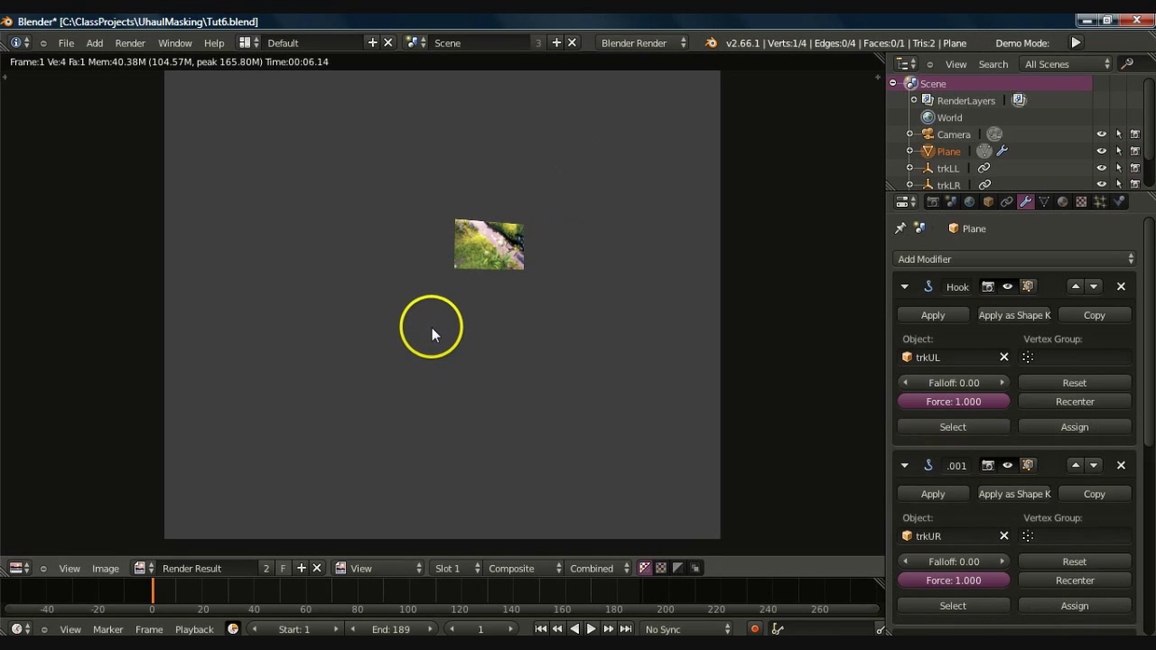
- Return the plane to Object Mode, switch to the Compositing layout and connect the Mix node's output to the Composite node's Image input
key(Tab)
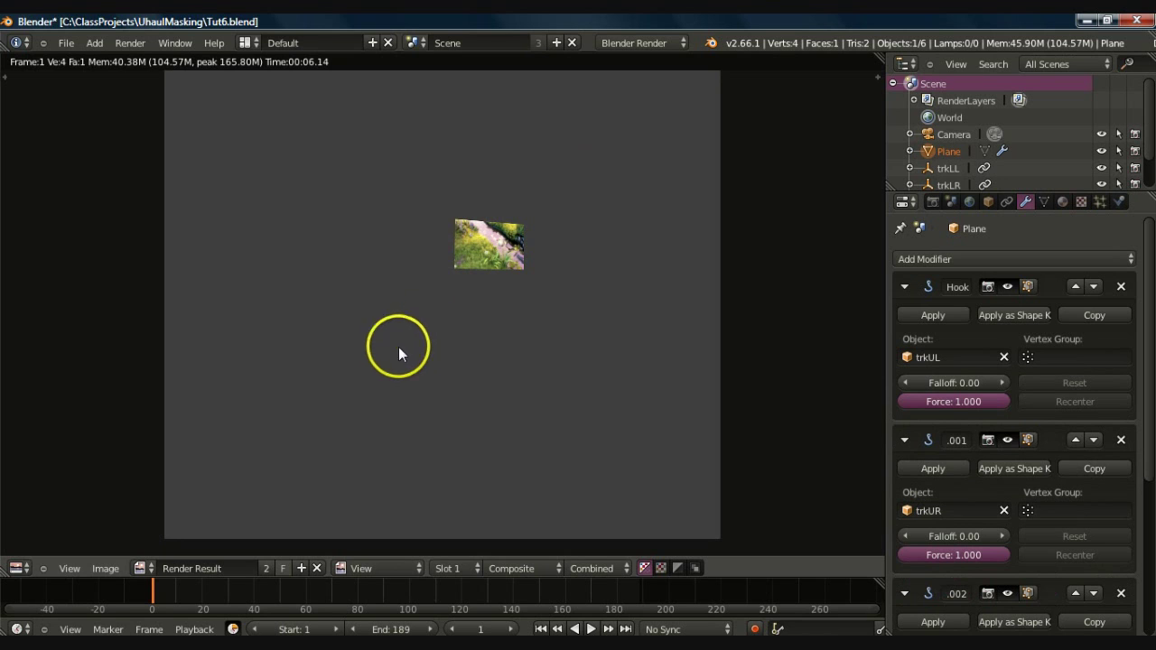
key(Escape)
click(245, 42)
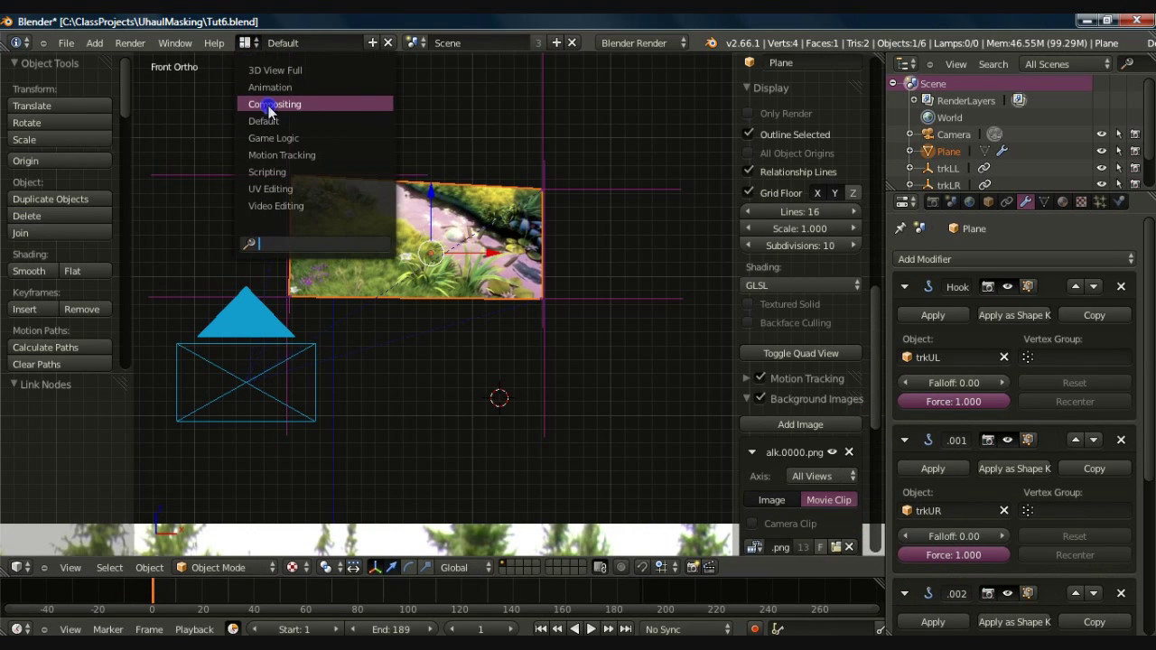
click(268, 106)
drag(353, 172, 688, 145)
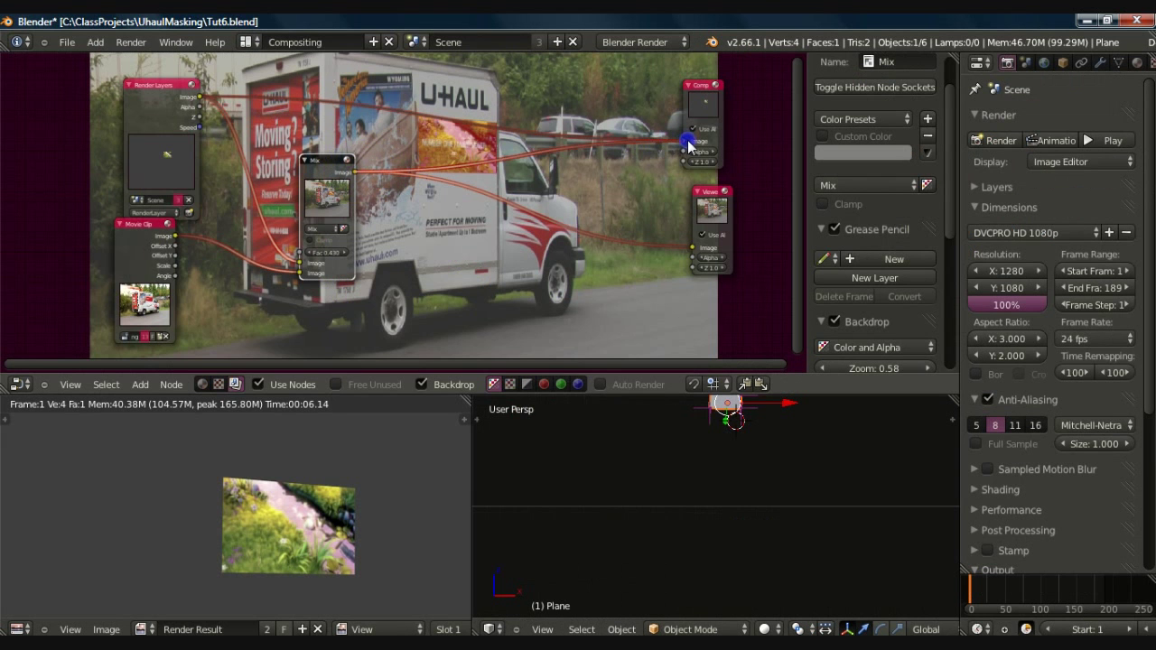
- Return to the Default layout and examine the composited render closely around the replaced side panel
click(245, 42)
click(273, 125)
key(F11)
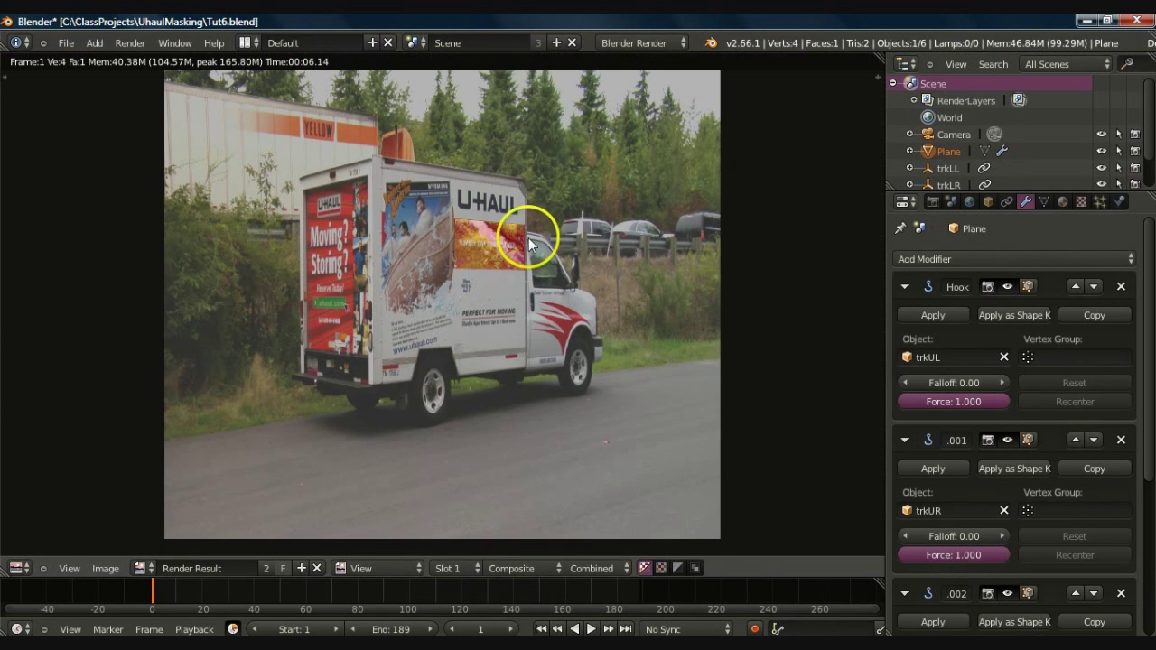
scroll(509, 288, up, 5)
click(506, 338)
middle_drag(506, 340, 479, 466)
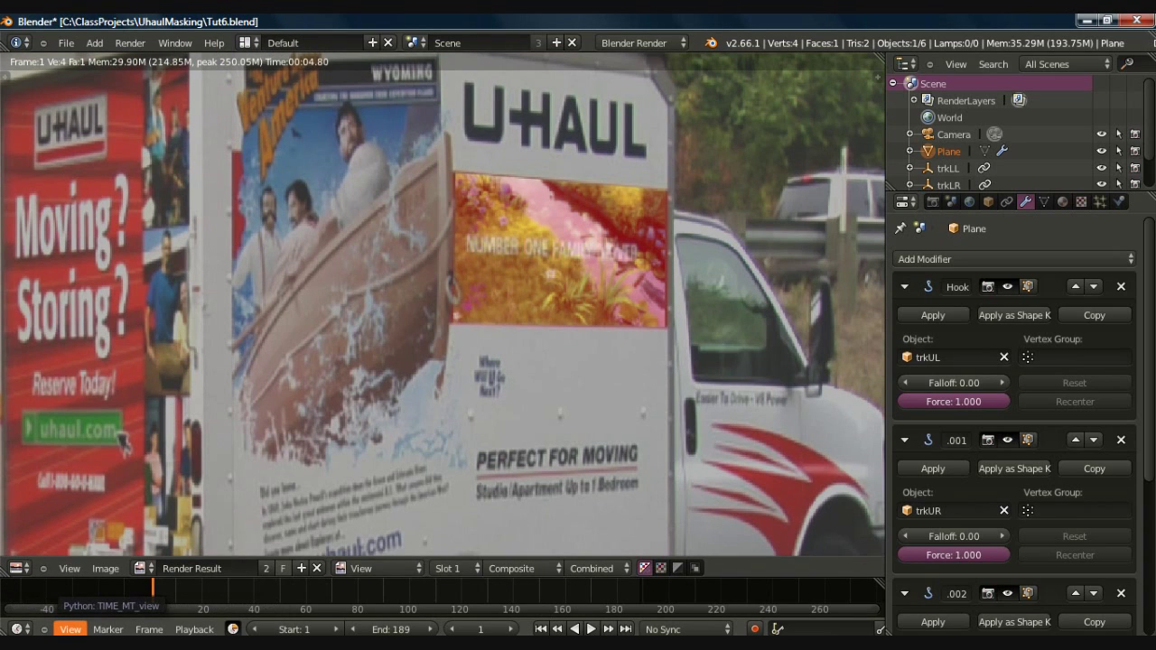
click(407, 443)
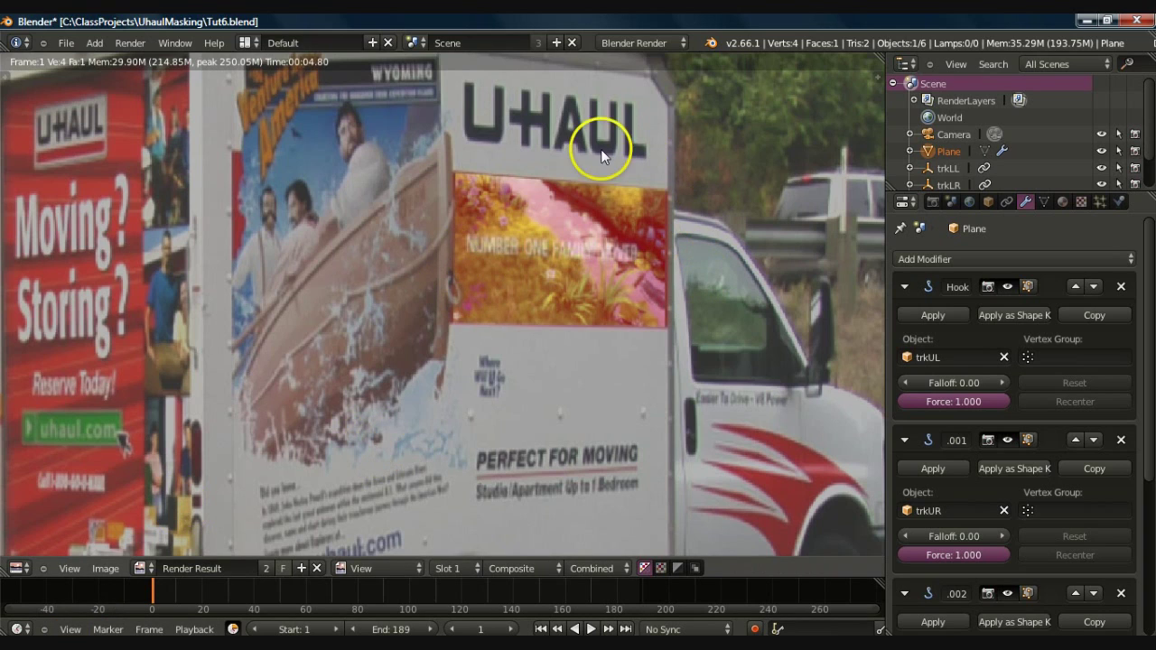
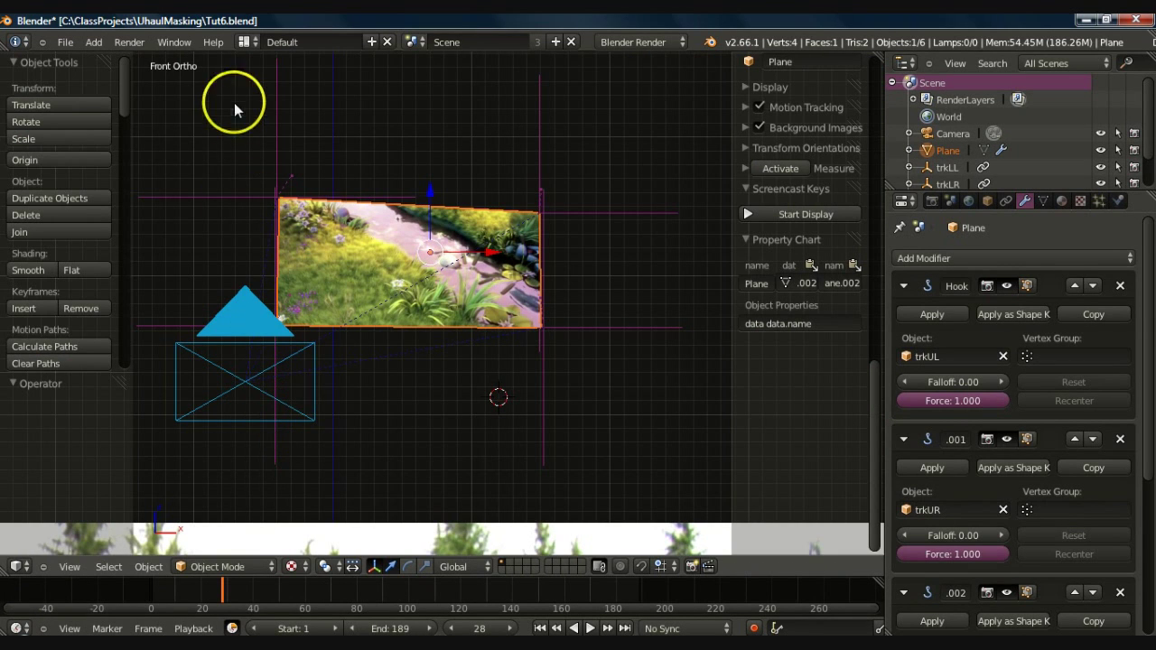
- Switch to the Motion Tracking layout and show frame 1 with the truck's red side panel enlarged
click(246, 41)
click(275, 154)
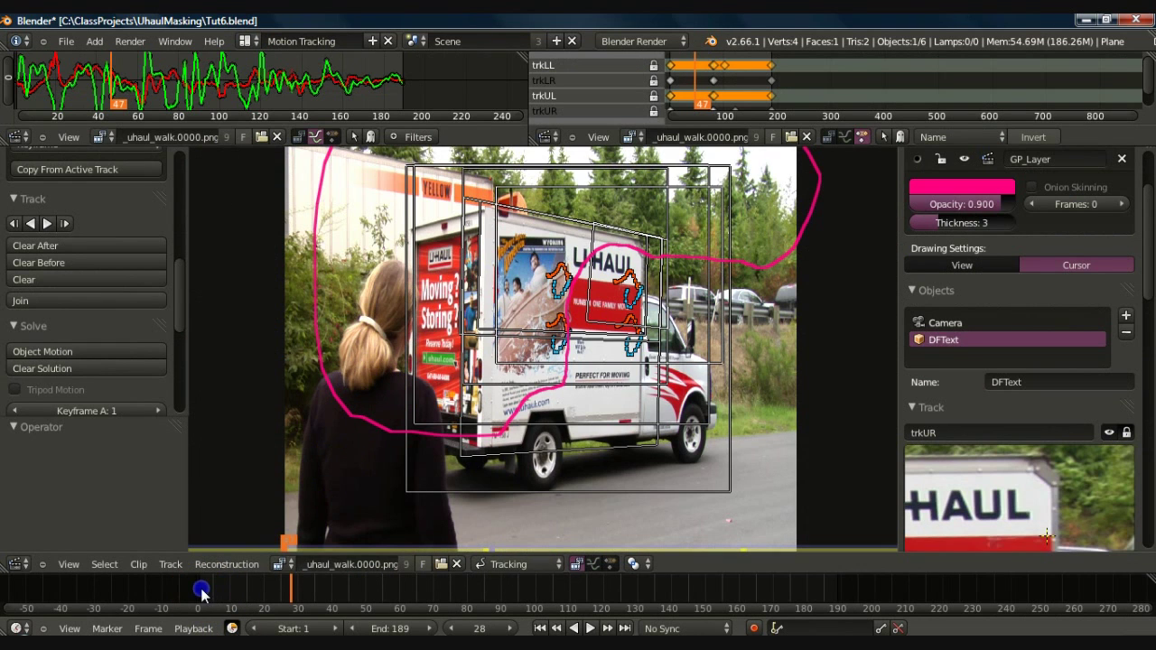
key(shift+Left)
scroll(588, 287, up, 3)
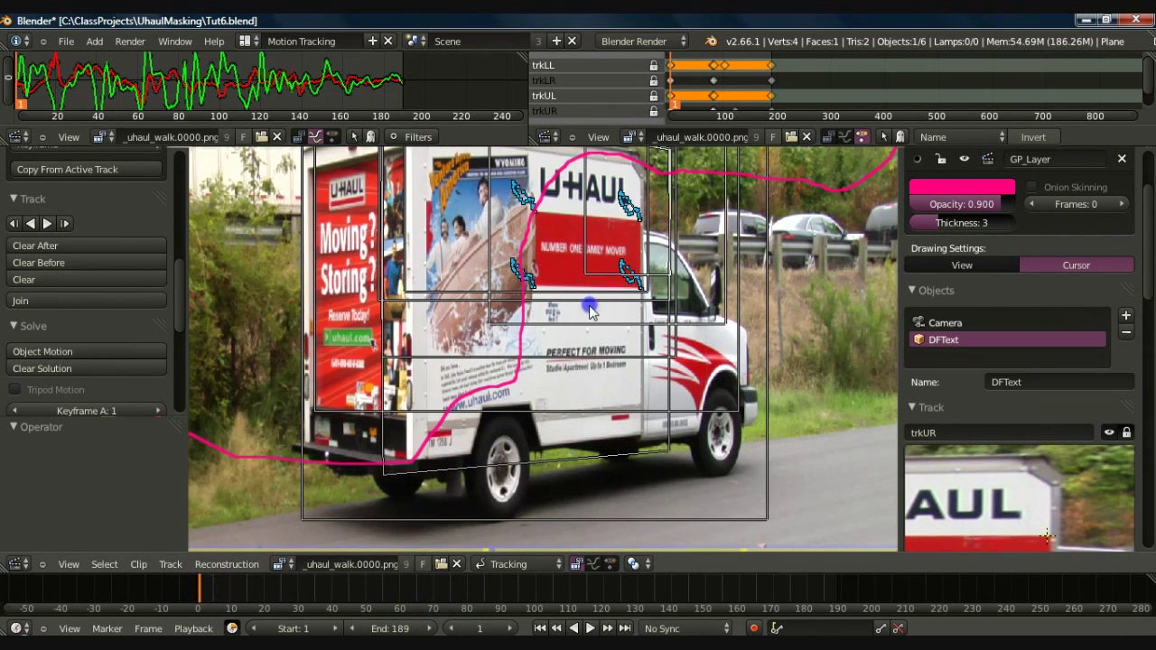
scroll(589, 310, up, 3)
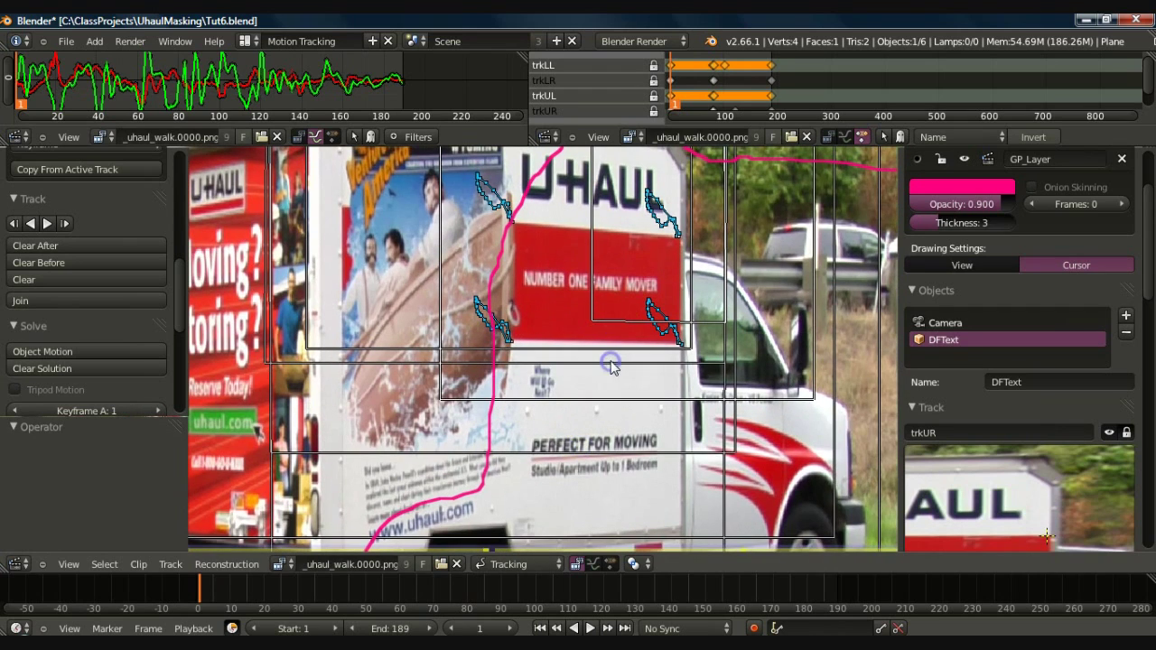
scroll(610, 366, up, 3)
click(527, 548)
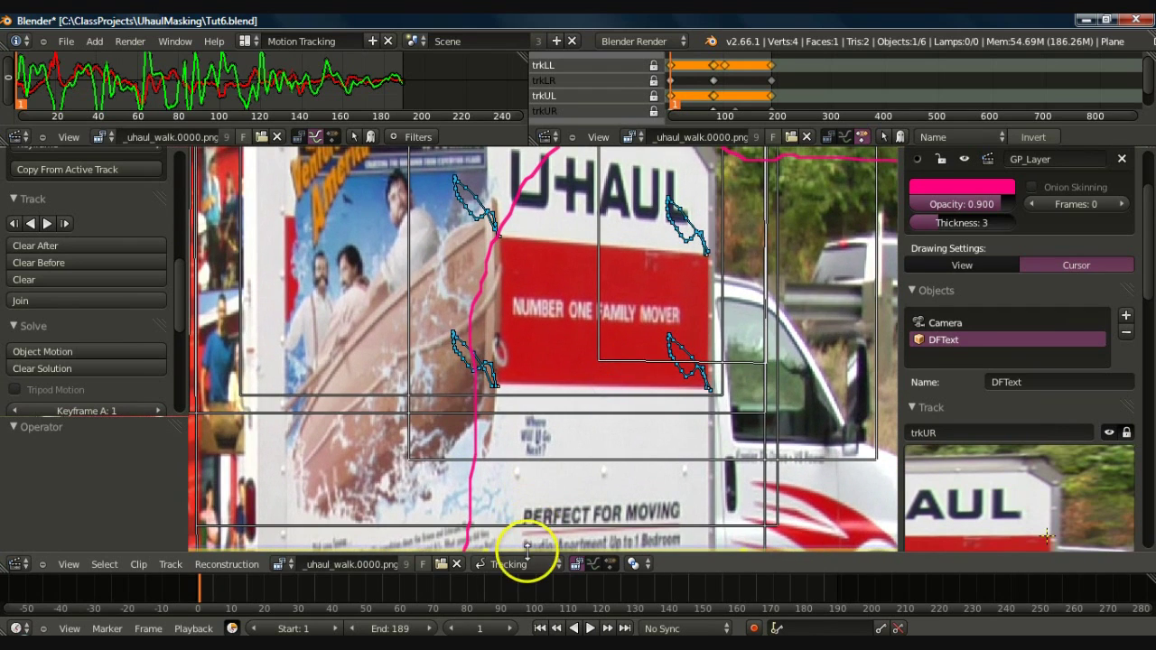
- Set the clip editor to Mask mode and create a new mask named Alphamask
click(524, 565)
click(506, 490)
click(573, 565)
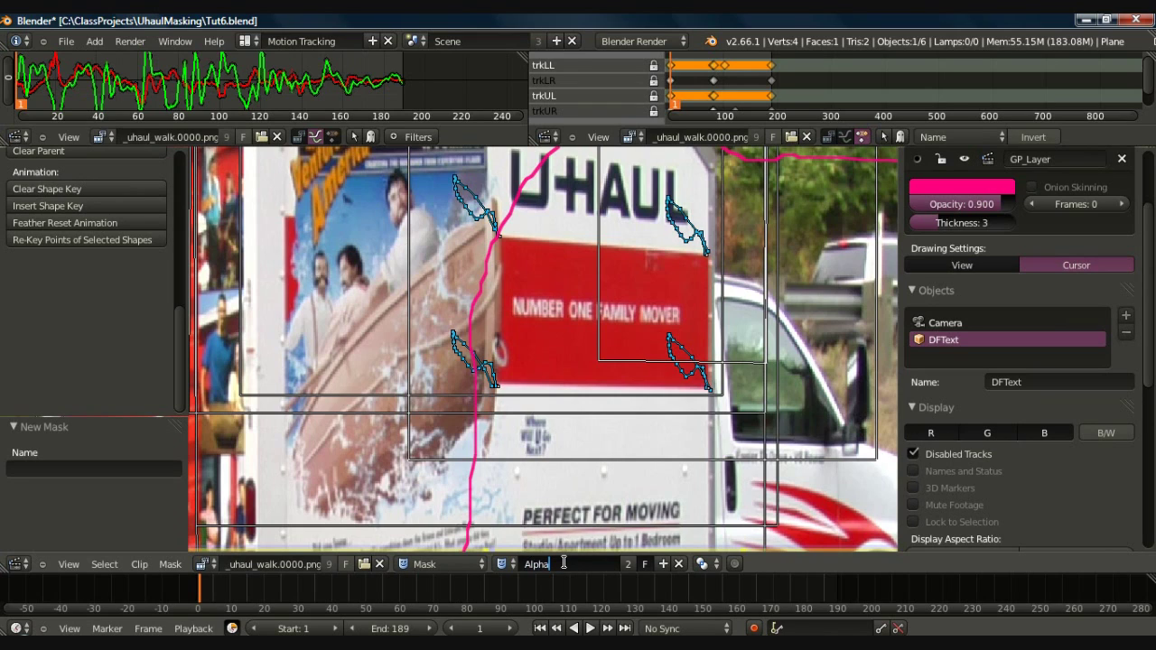
key(Return)
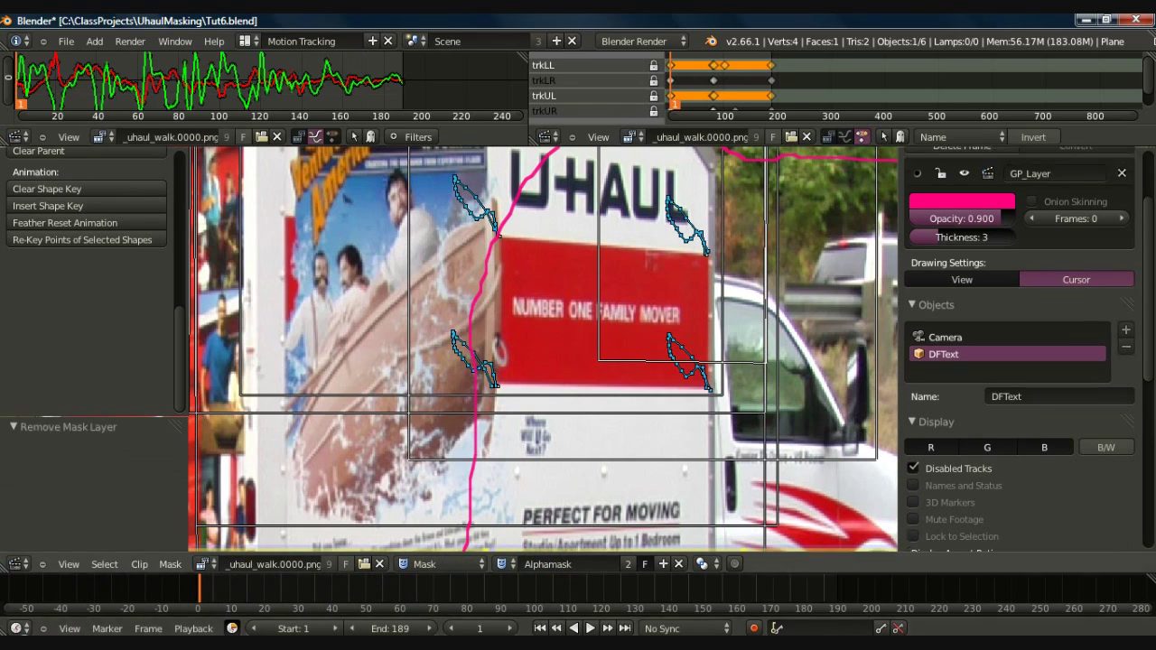
- Add a mask layer to Alphamask and name it UhaulAlpha
drag(1147, 258, 1152, 452)
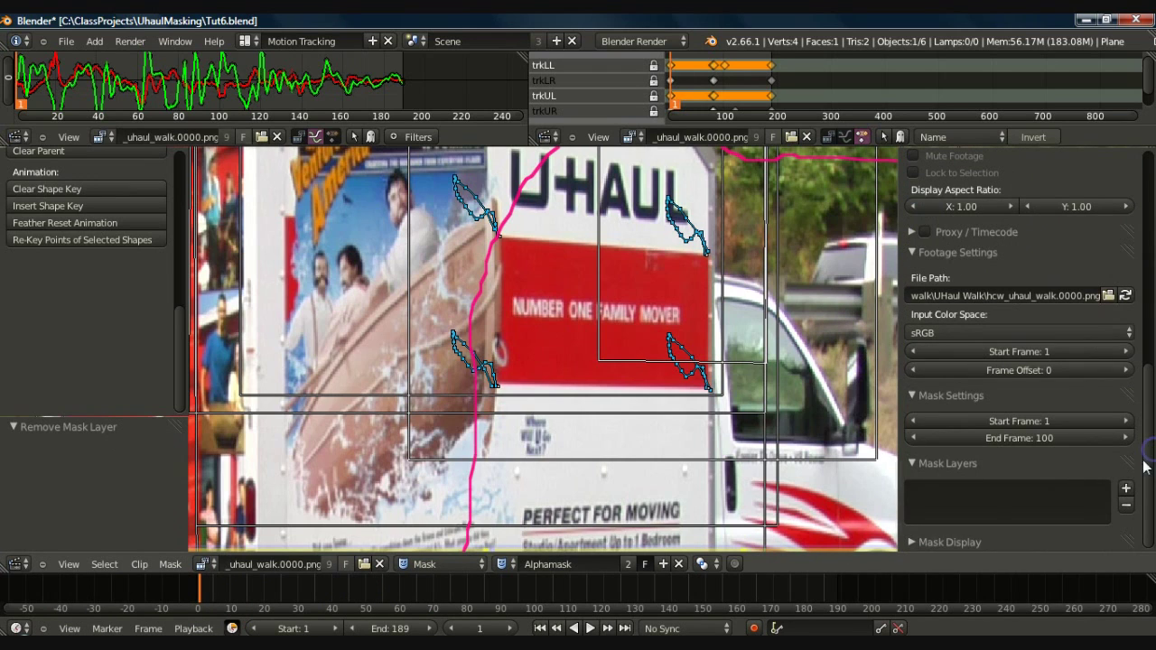
click(1127, 488)
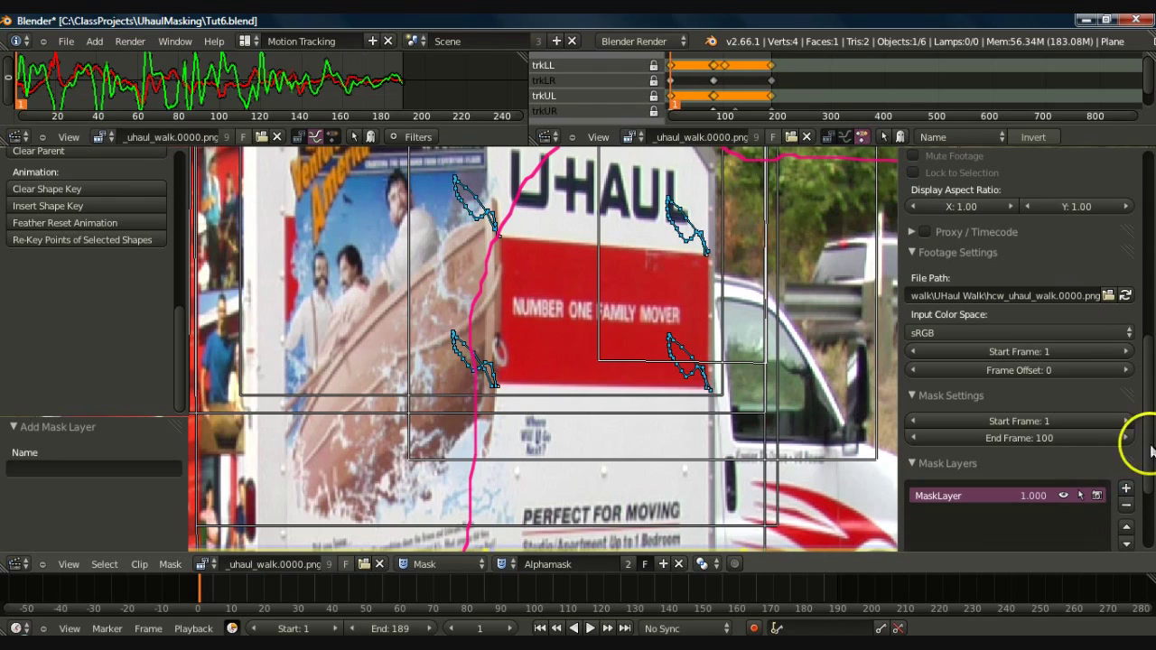
drag(1149, 435, 1144, 494)
click(1044, 454)
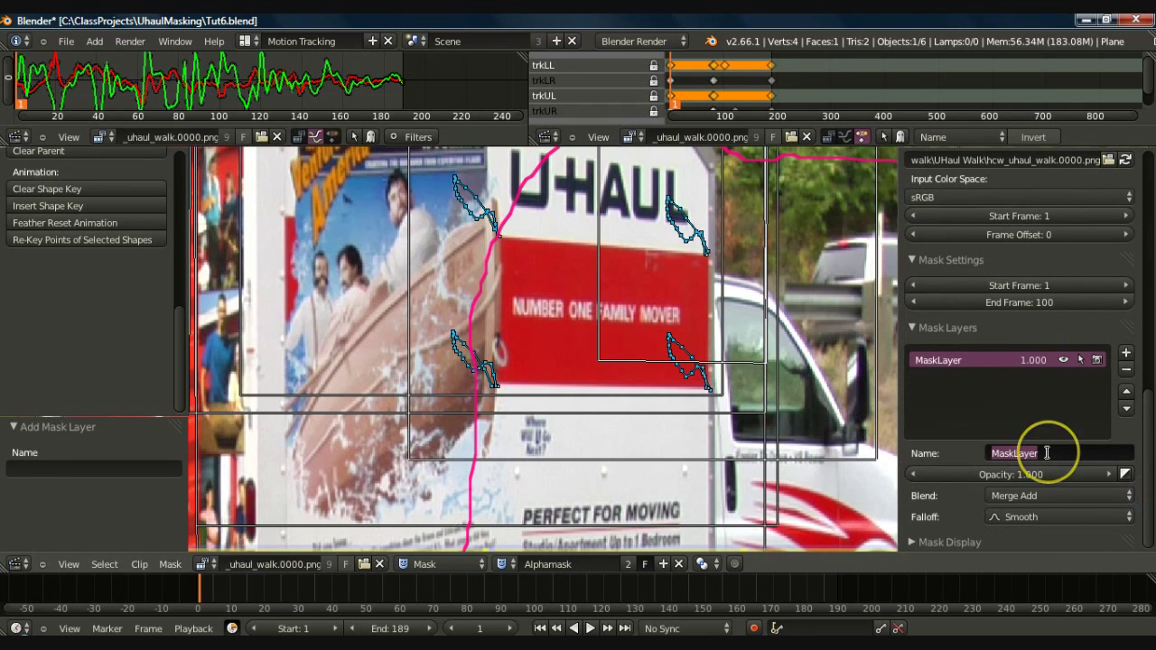
text(UhaulA)
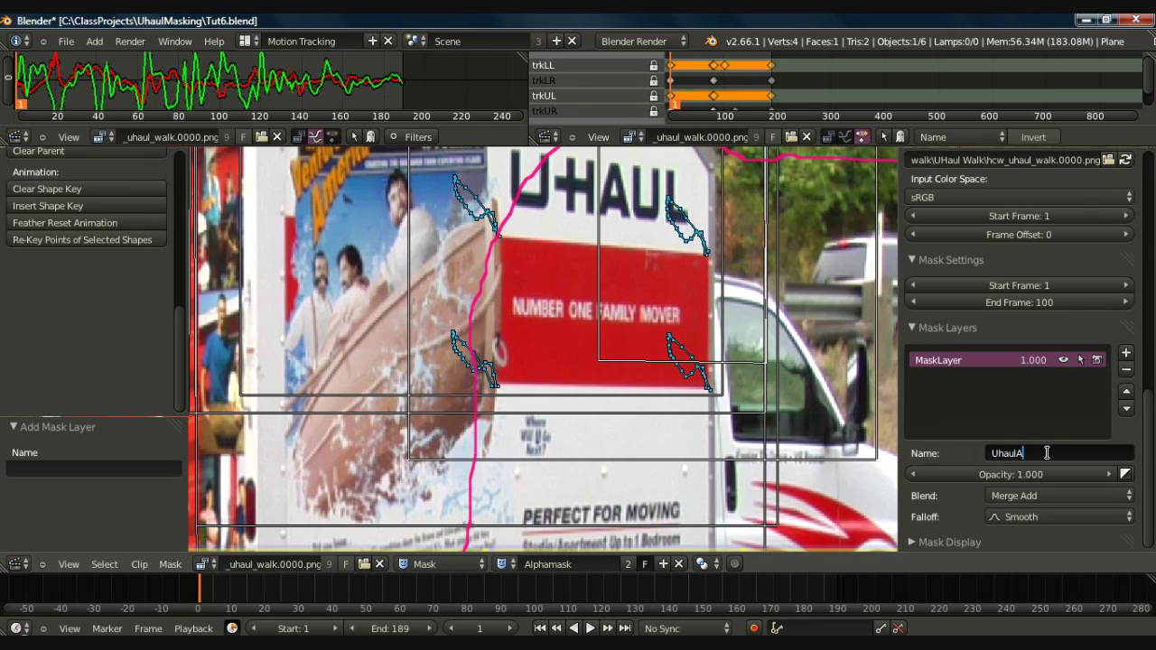
click(580, 431)
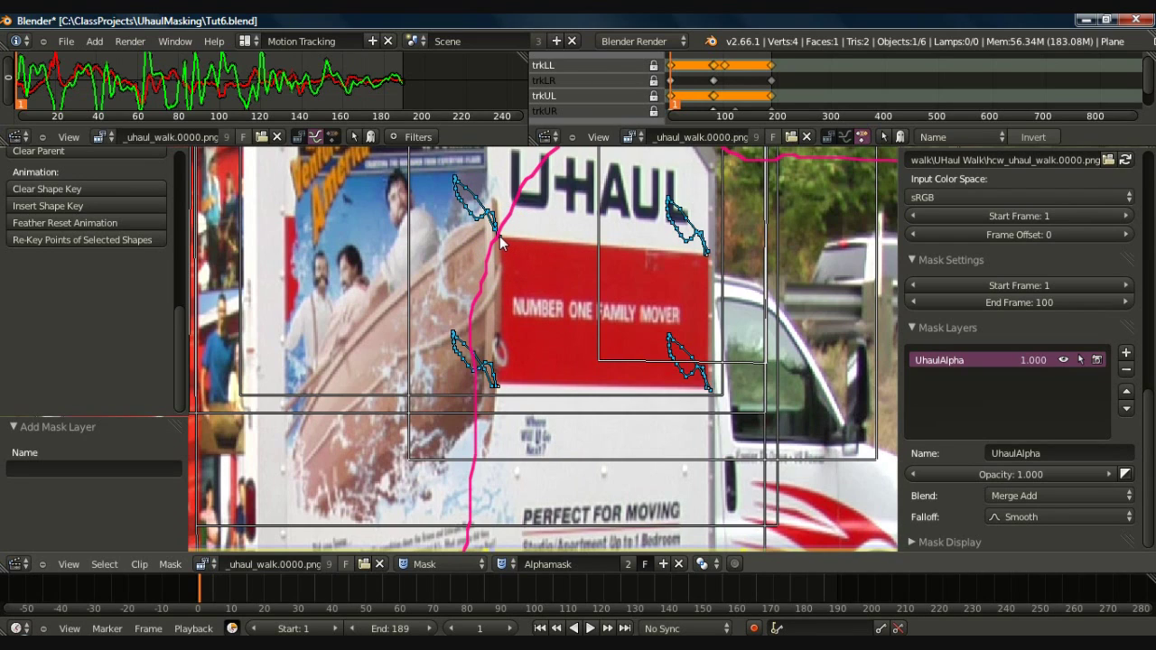
- Place the first mask point on the red panel's upper-left corner and set its handle type to Vector
ctrl+click(500, 236)
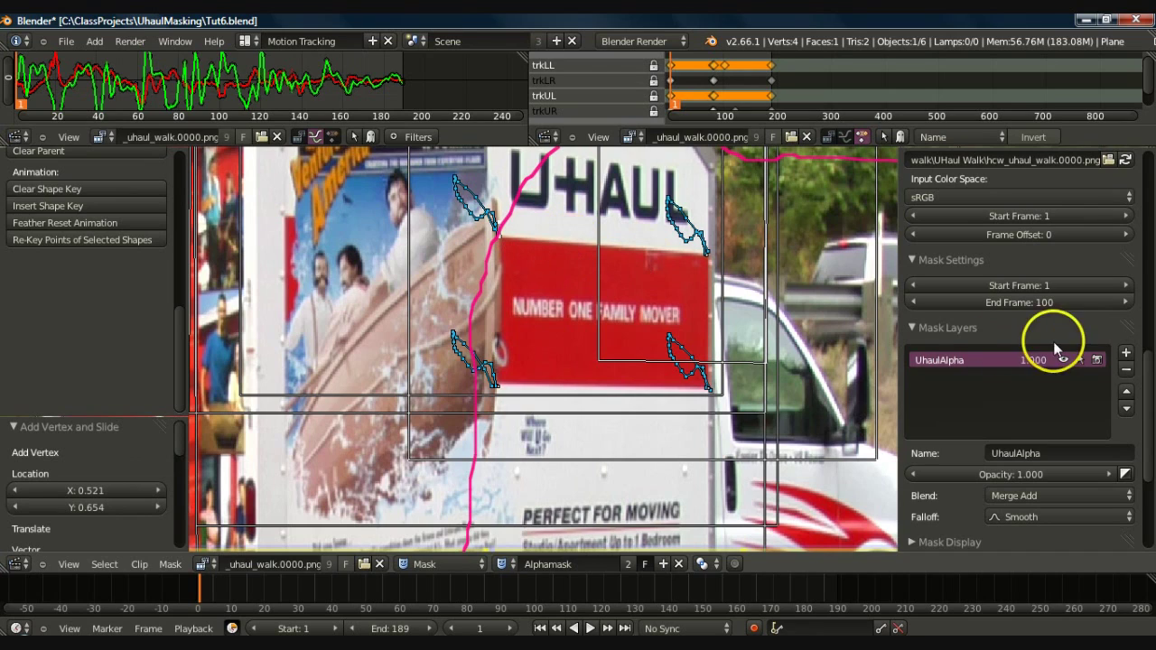
scroll(1136, 362, down, 5)
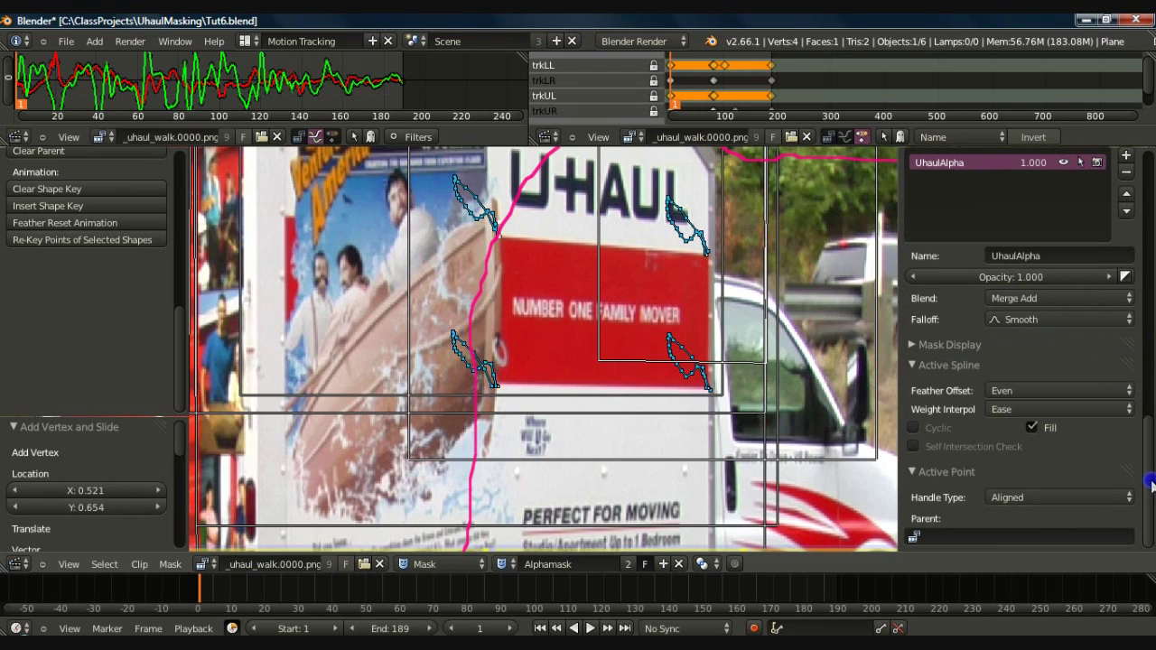
click(1059, 496)
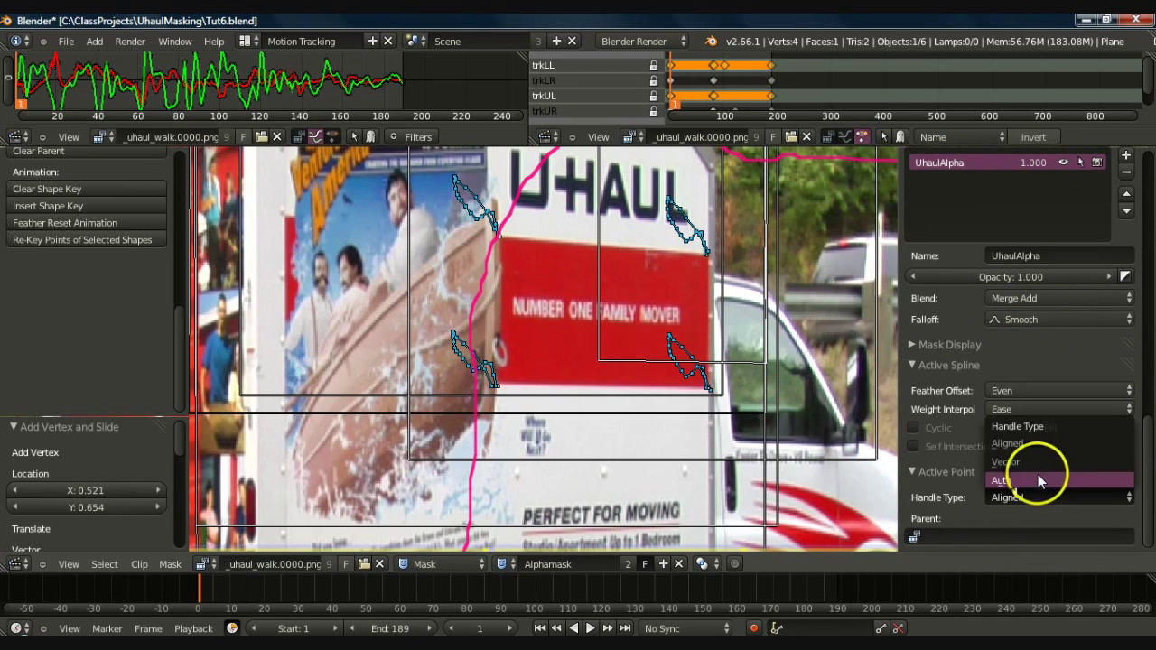
click(1027, 461)
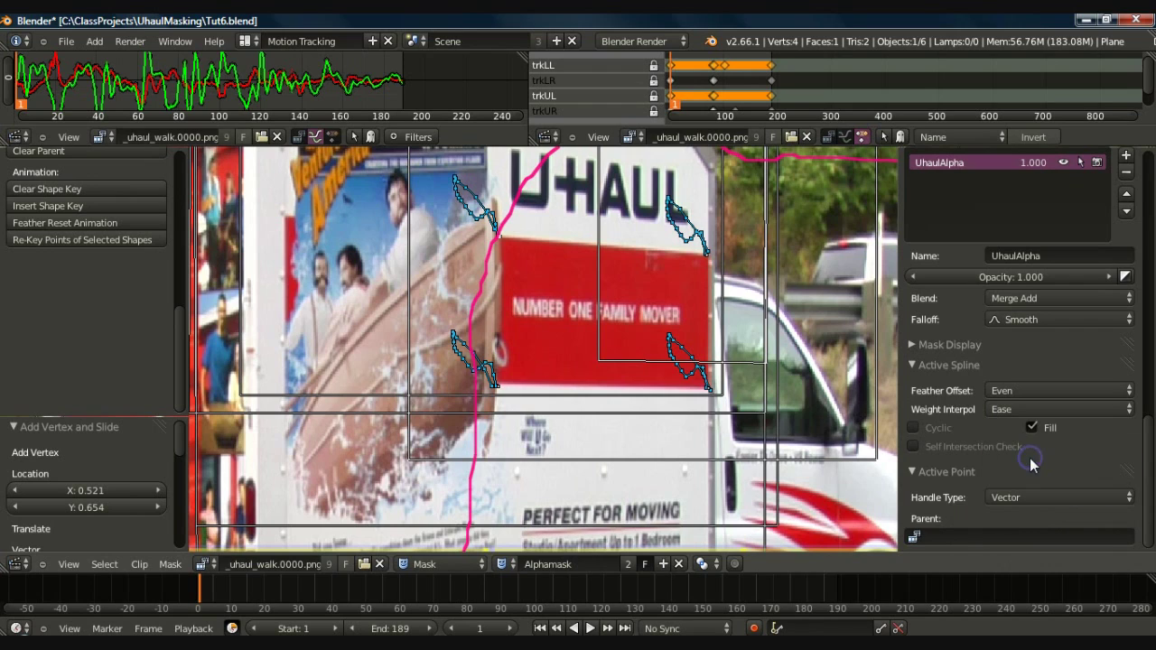
- Add mask points on the red panel's other three corners, close the spline and adjust the upper-left point onto its corner
ctrl+click(707, 257)
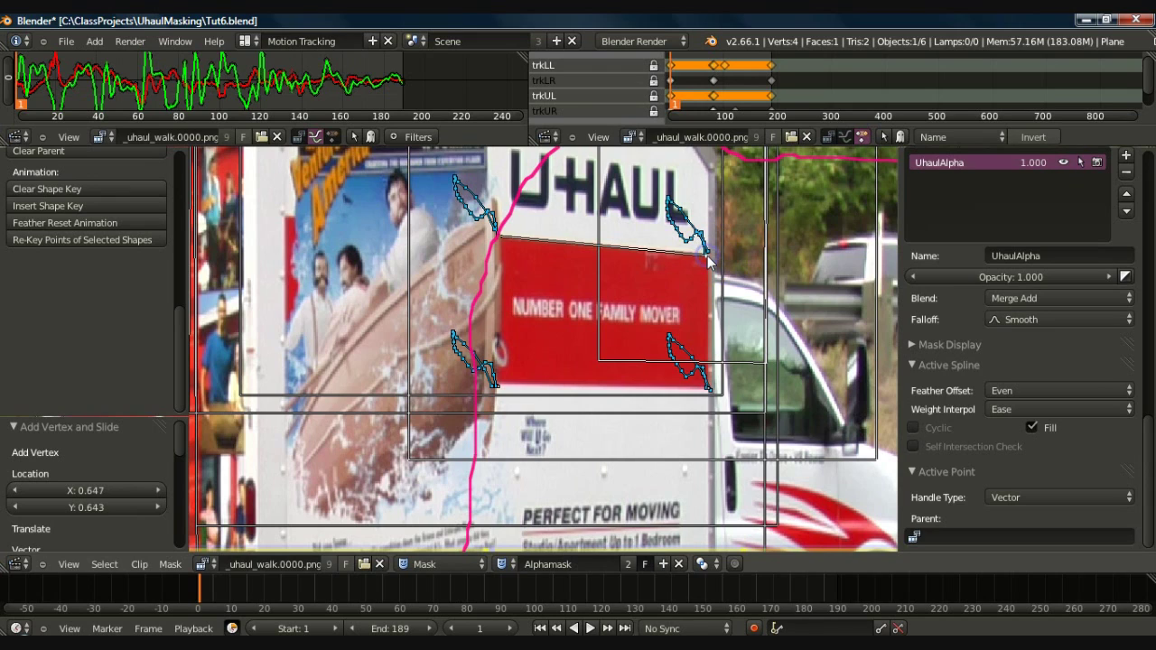
ctrl+click(711, 393)
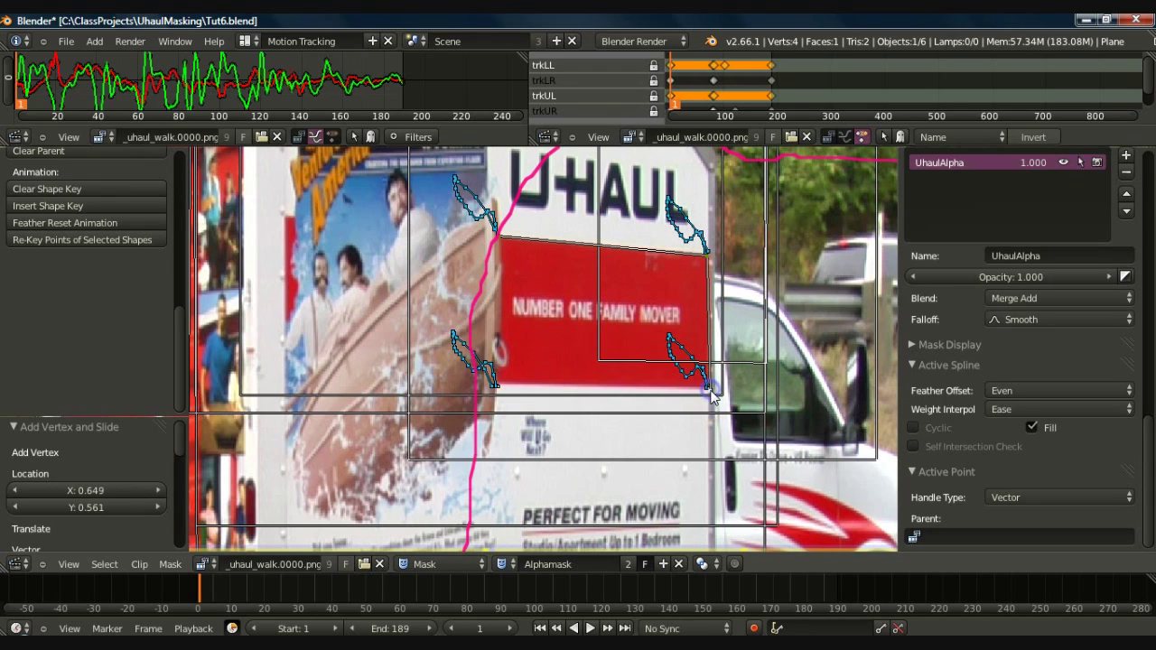
ctrl+click(495, 387)
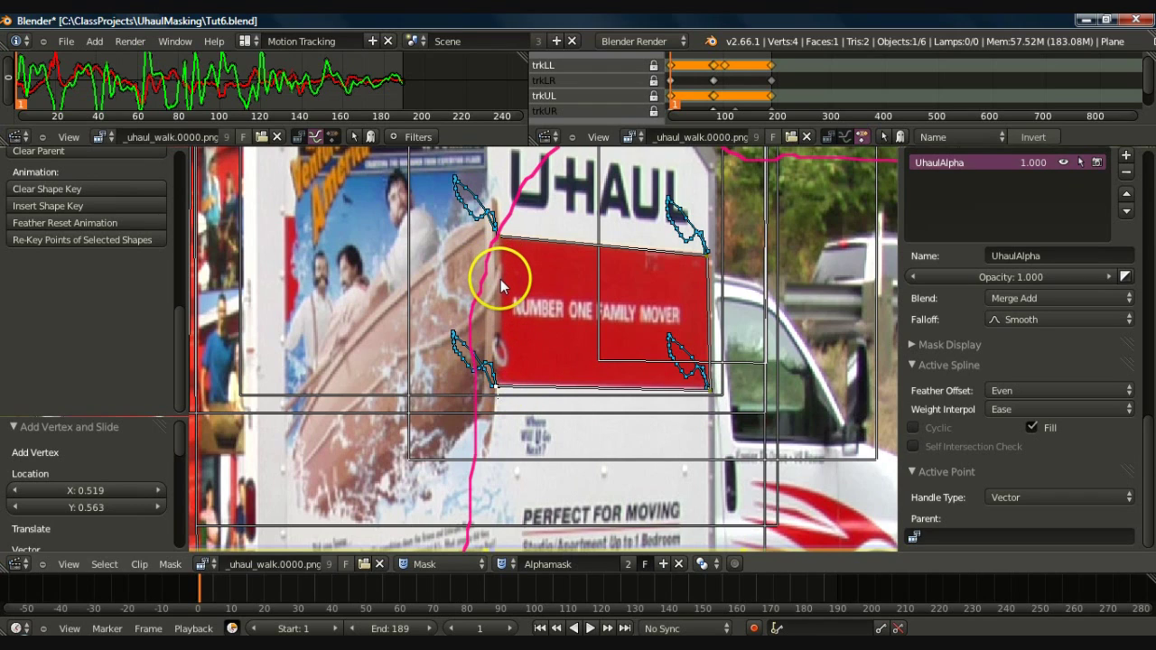
key(alt+c)
drag(502, 256, 498, 238)
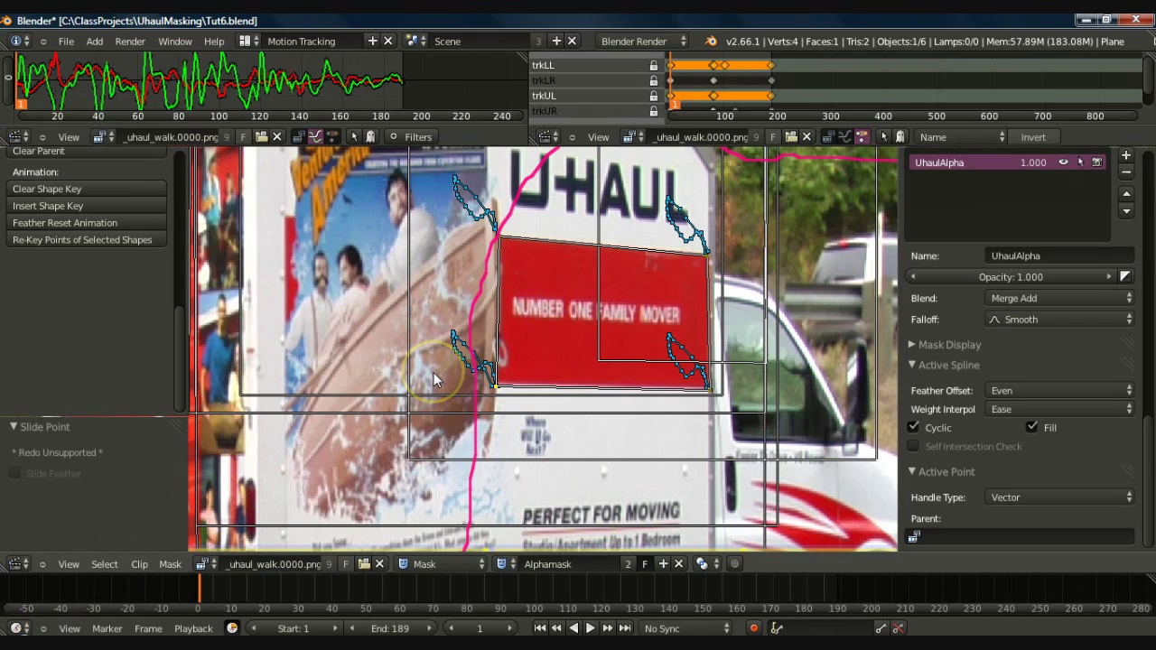
- Select all the mask points and switch the spline's direction
key(a)
key(a)
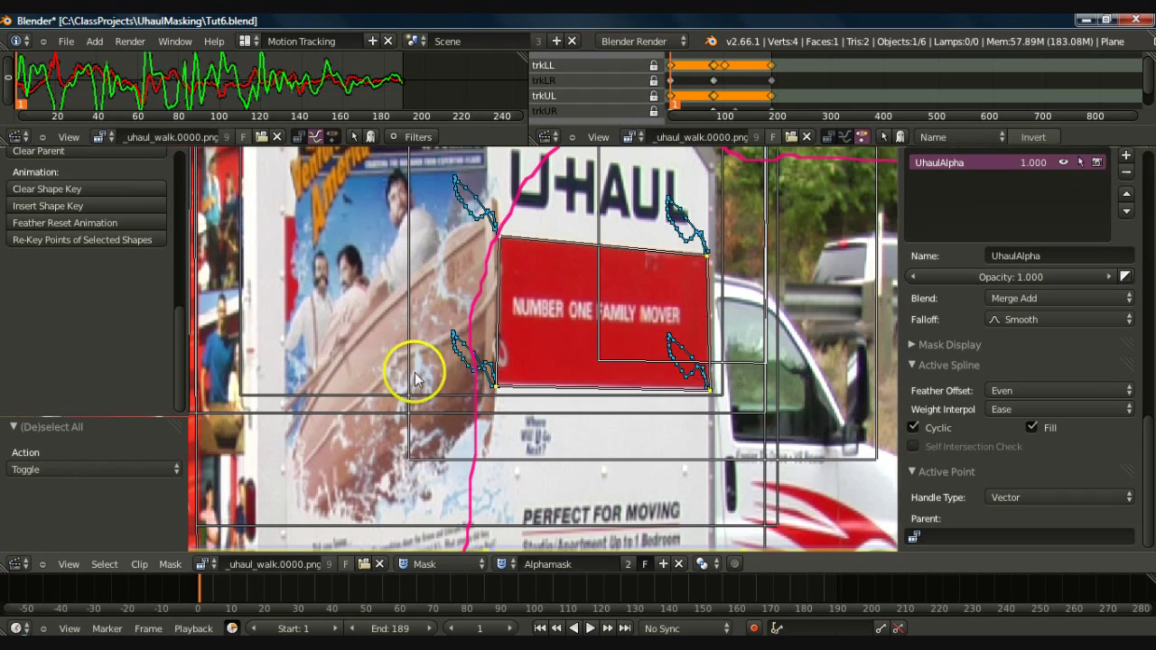
scroll(184, 247, up, 6)
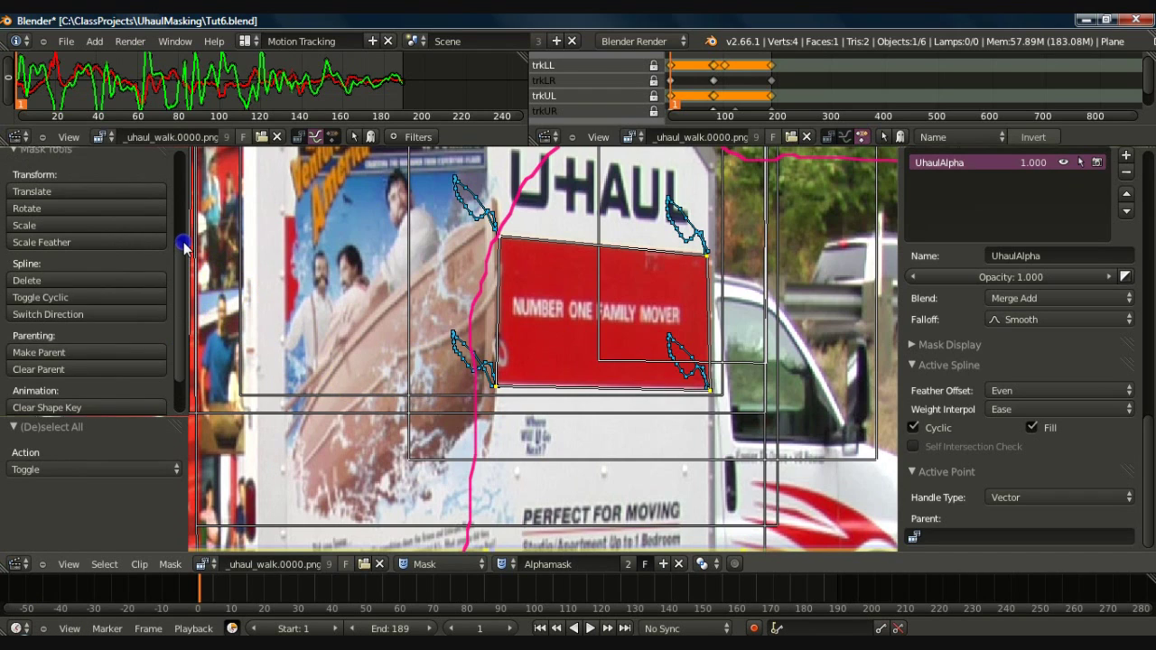
scroll(183, 247, down, 1)
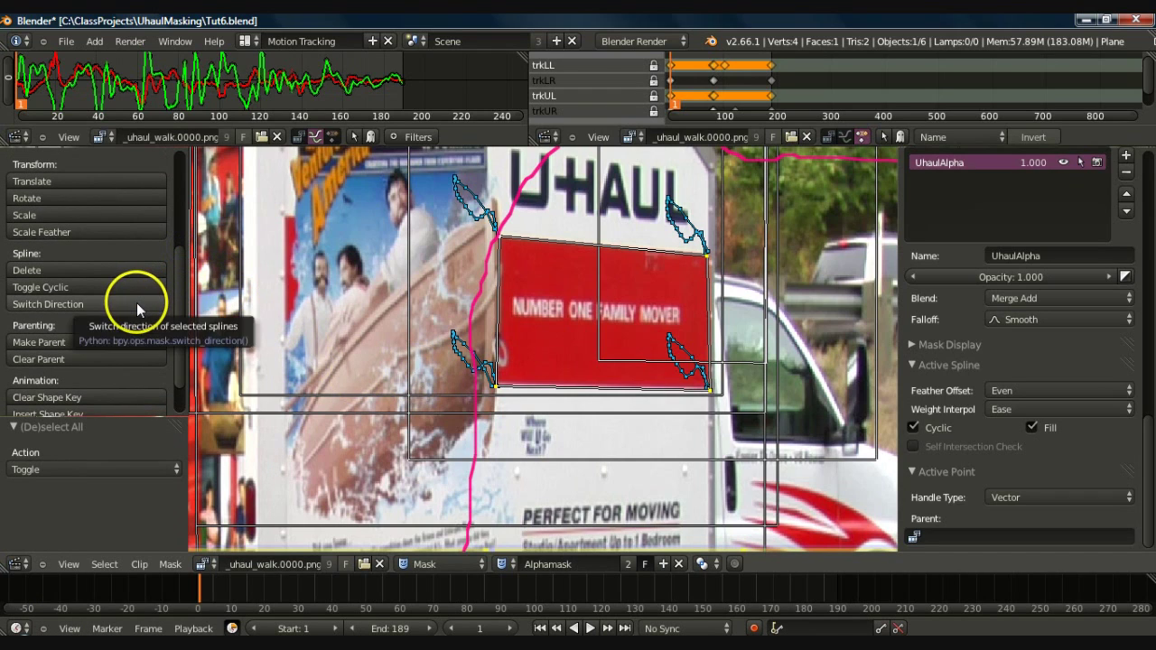
click(136, 308)
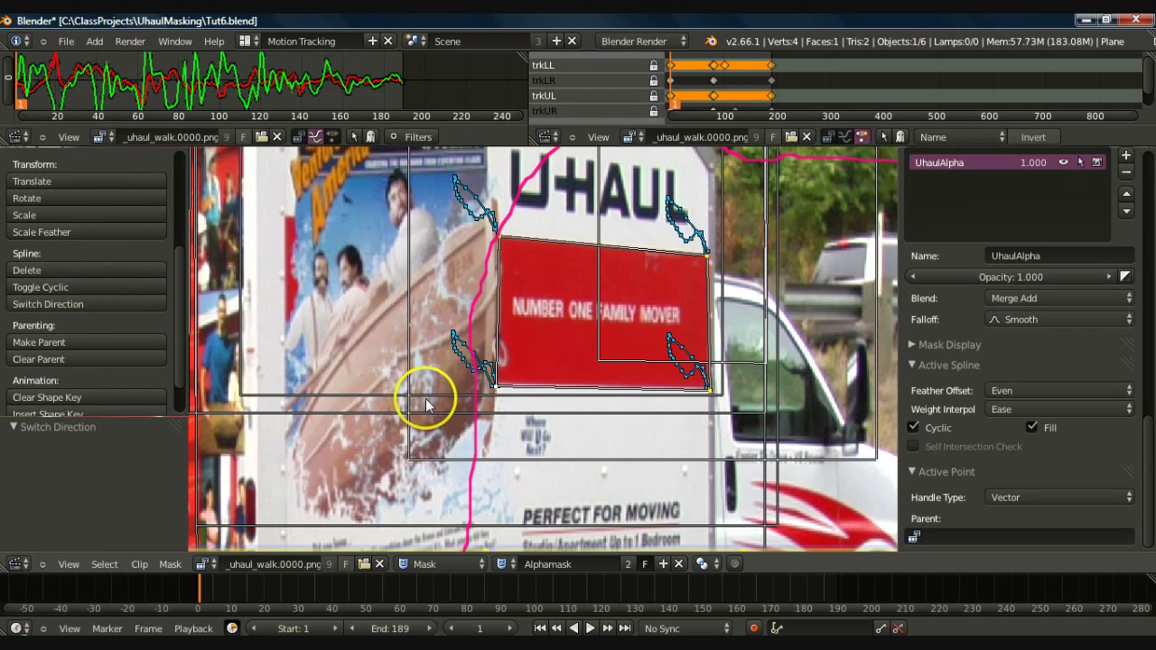
- Scale the mask down to about 0.896 and expand its feather outward by about 1.57 to the panel's edges
key(s)
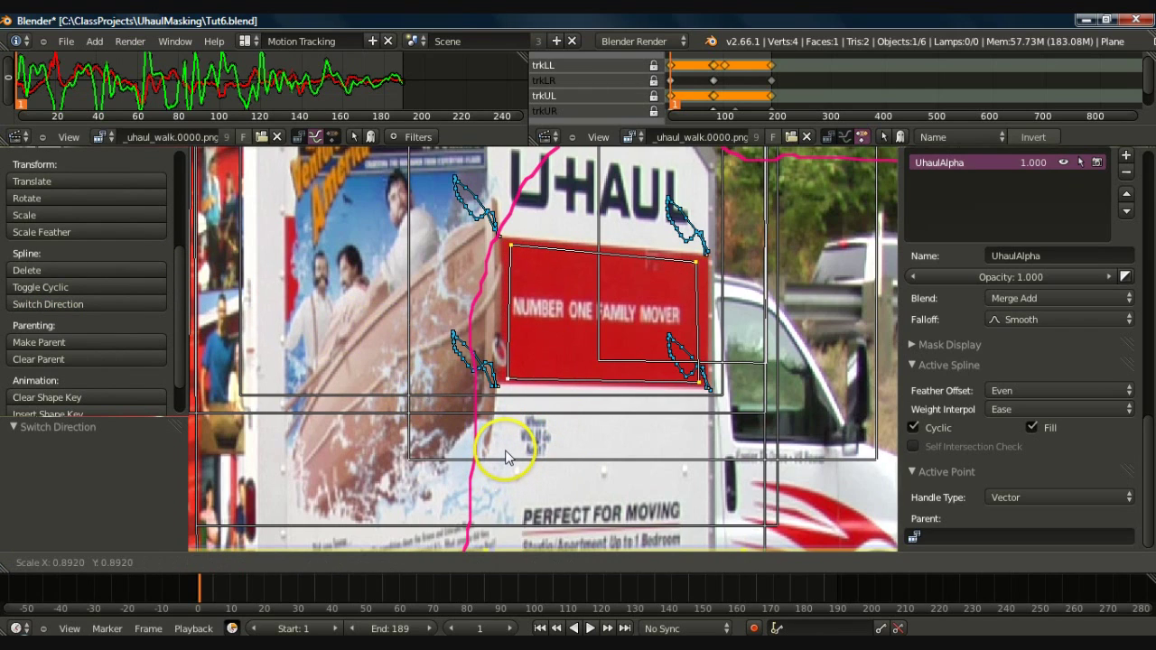
click(506, 457)
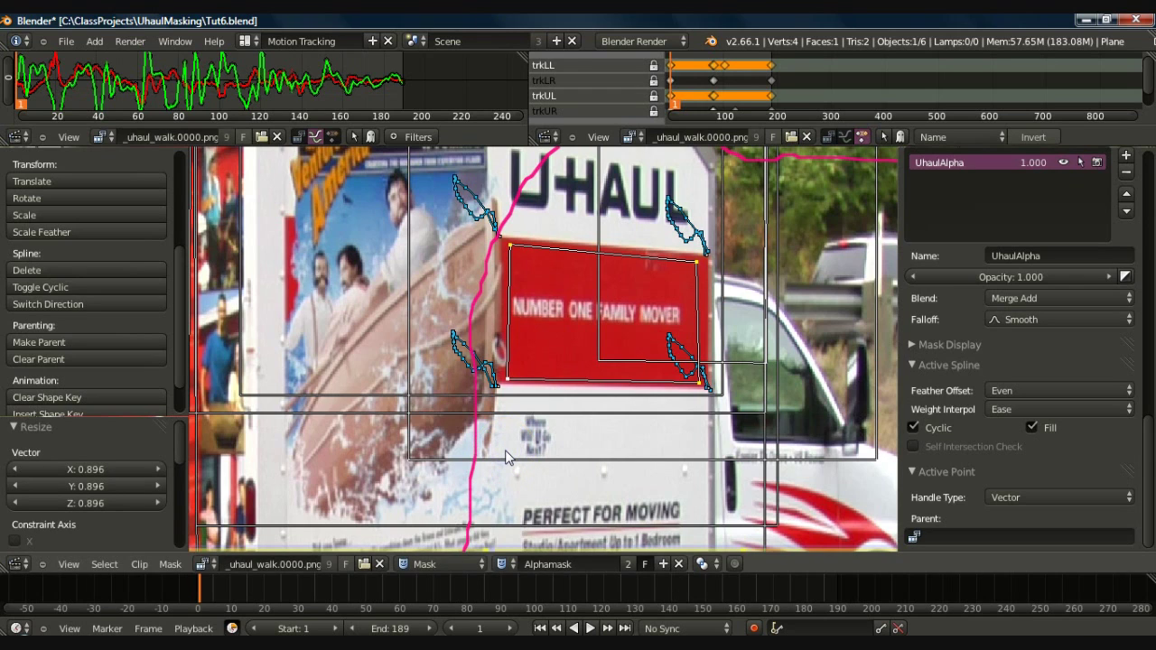
key(alt+s)
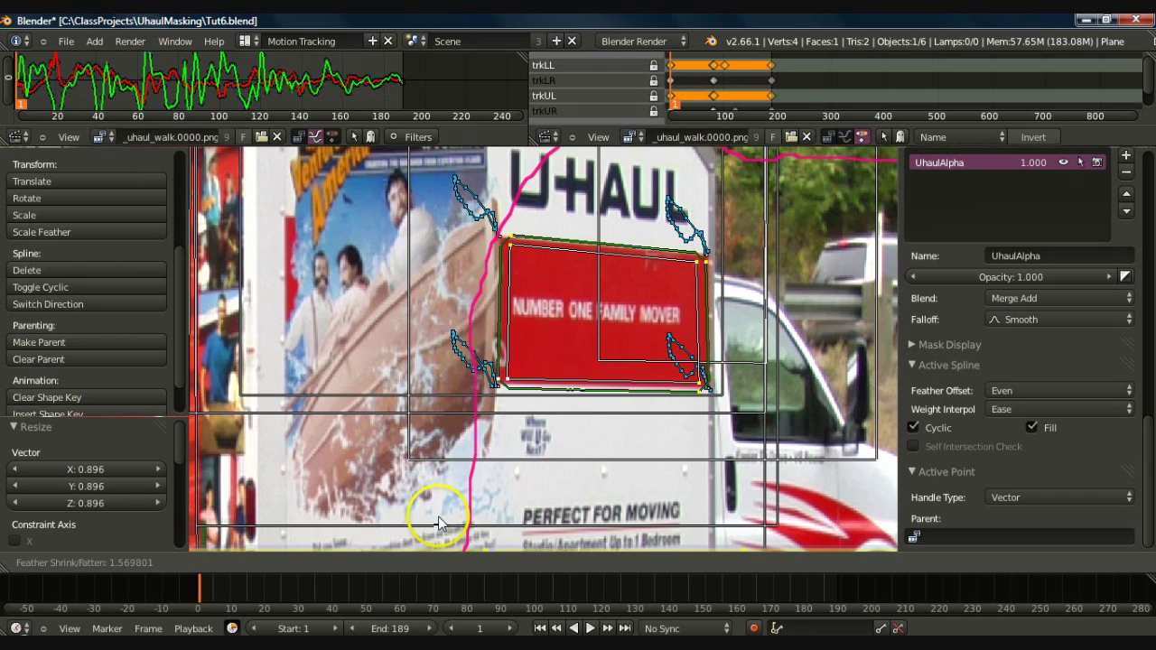
click(442, 519)
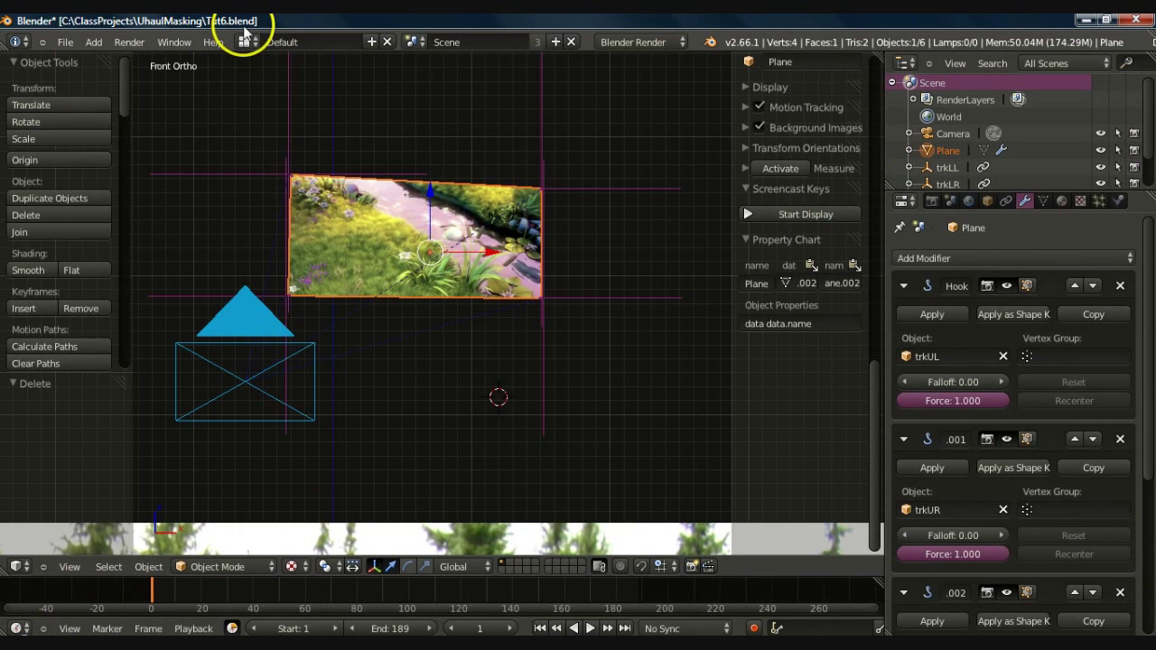
- Switch to the Compositing layout and add a Mask input node to the node tree
click(244, 41)
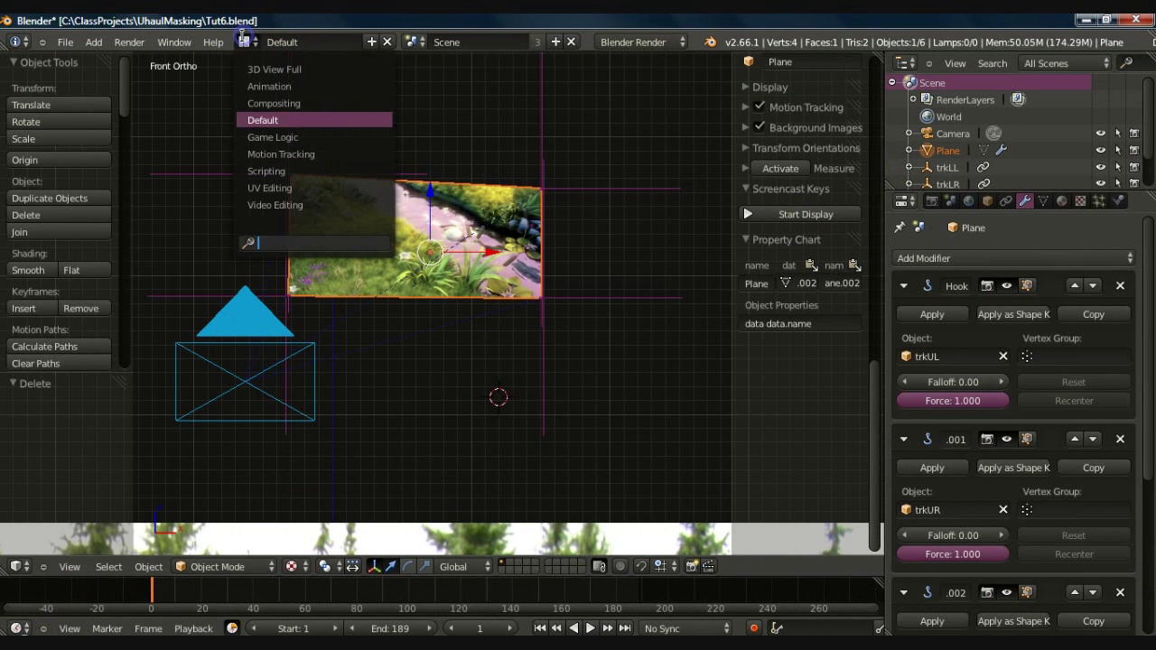
click(259, 103)
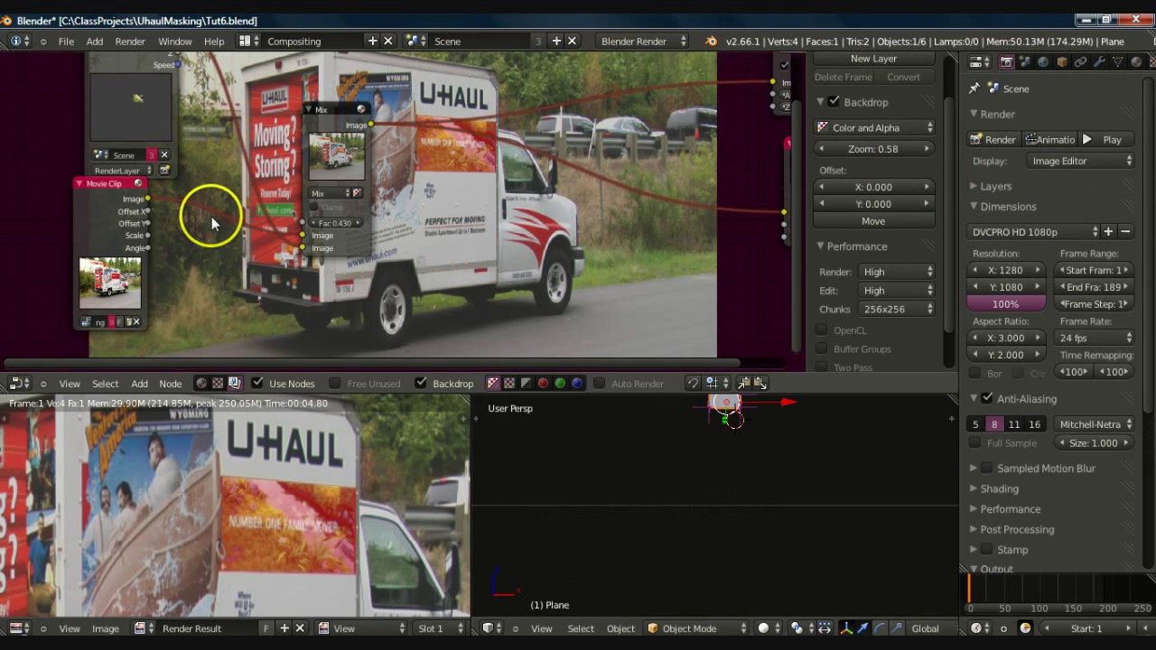
key(shift+a)
mouse_move(201, 185)
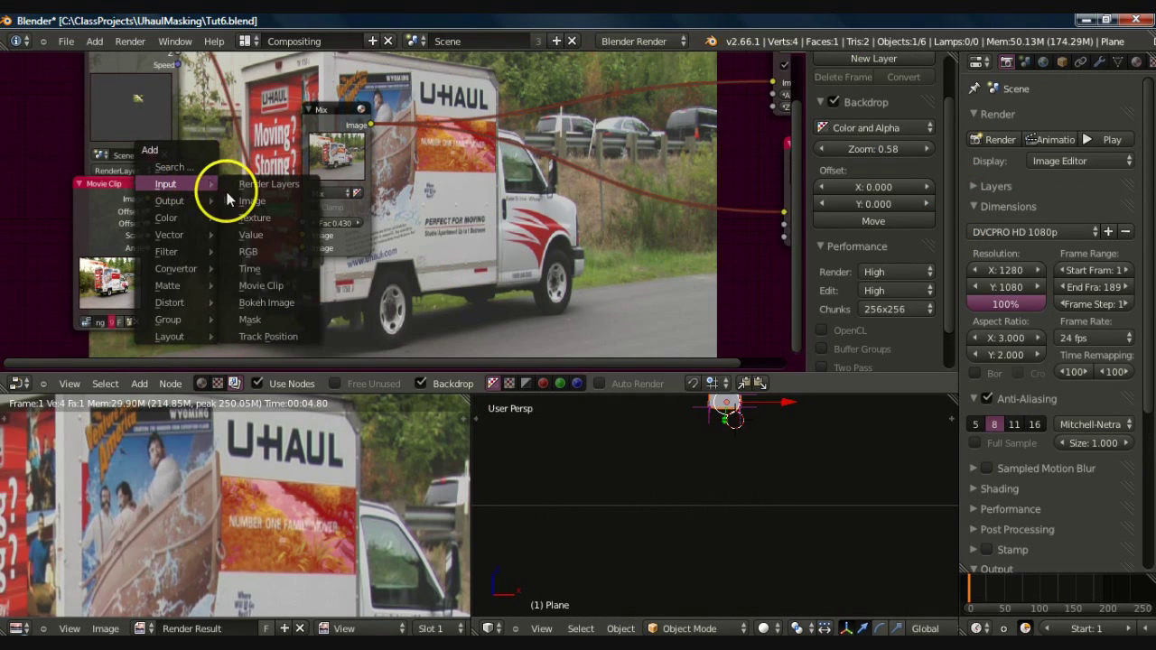
click(253, 318)
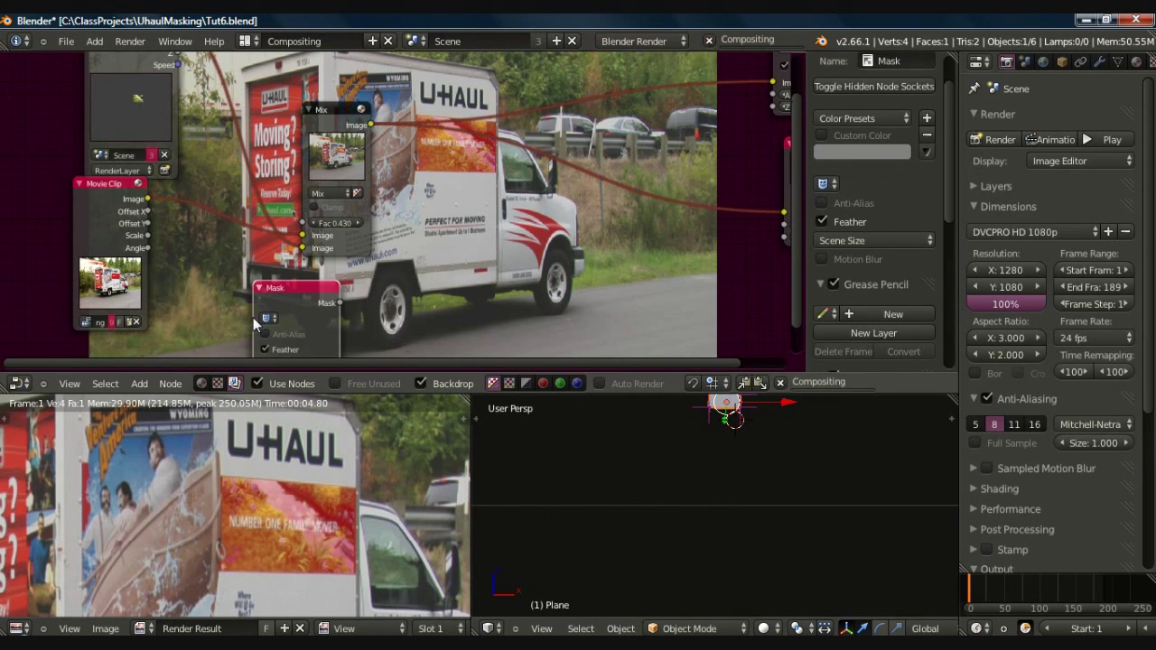
- Place the Mask node beside the Movie Clip node, assign it the panel's alpha mask and connect its output to the Mix node's Fac
click(280, 289)
drag(279, 287, 196, 264)
click(198, 273)
click(215, 321)
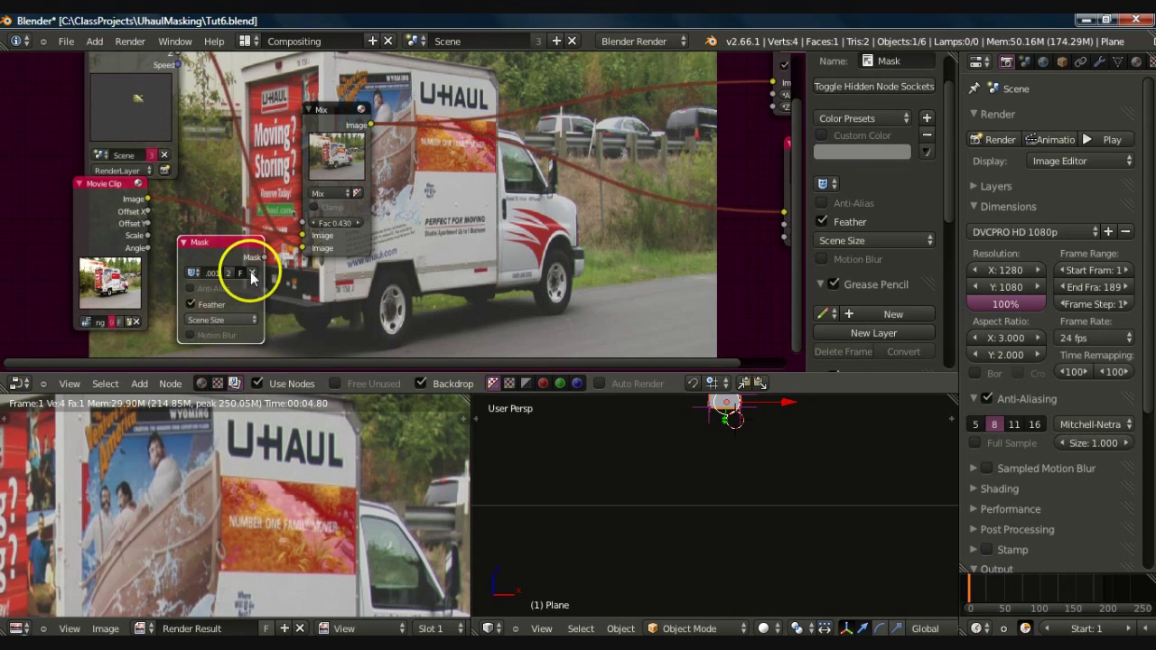
drag(263, 257, 304, 224)
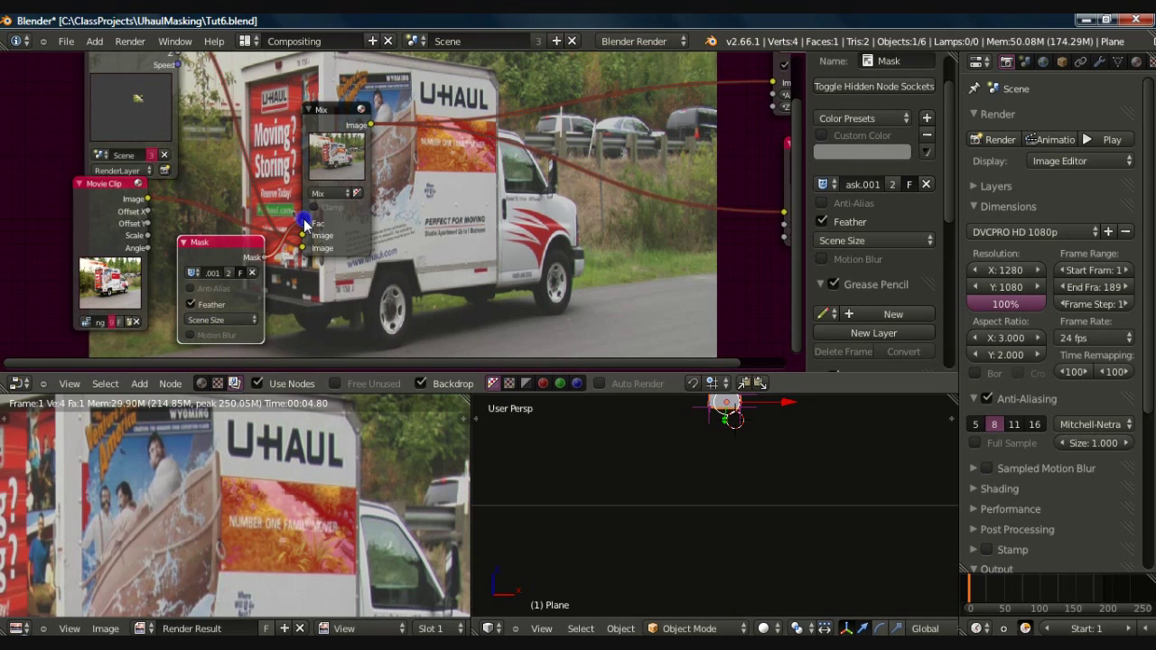
- Try anti-aliasing on the Mask node and switch it back off
click(214, 288)
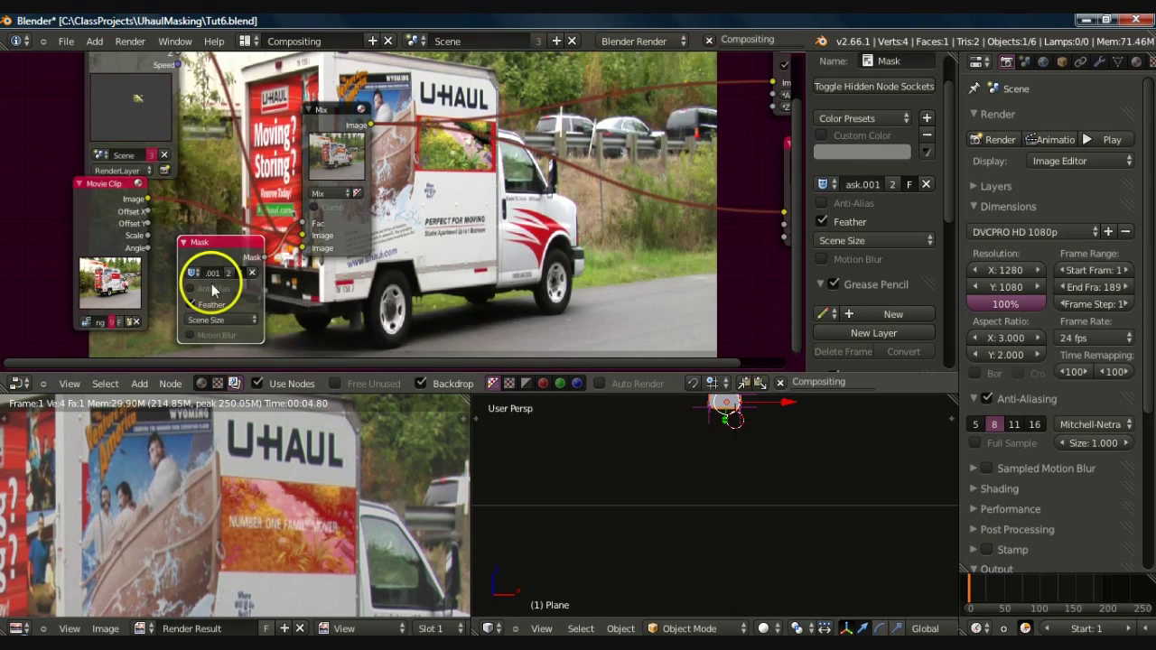
click(190, 289)
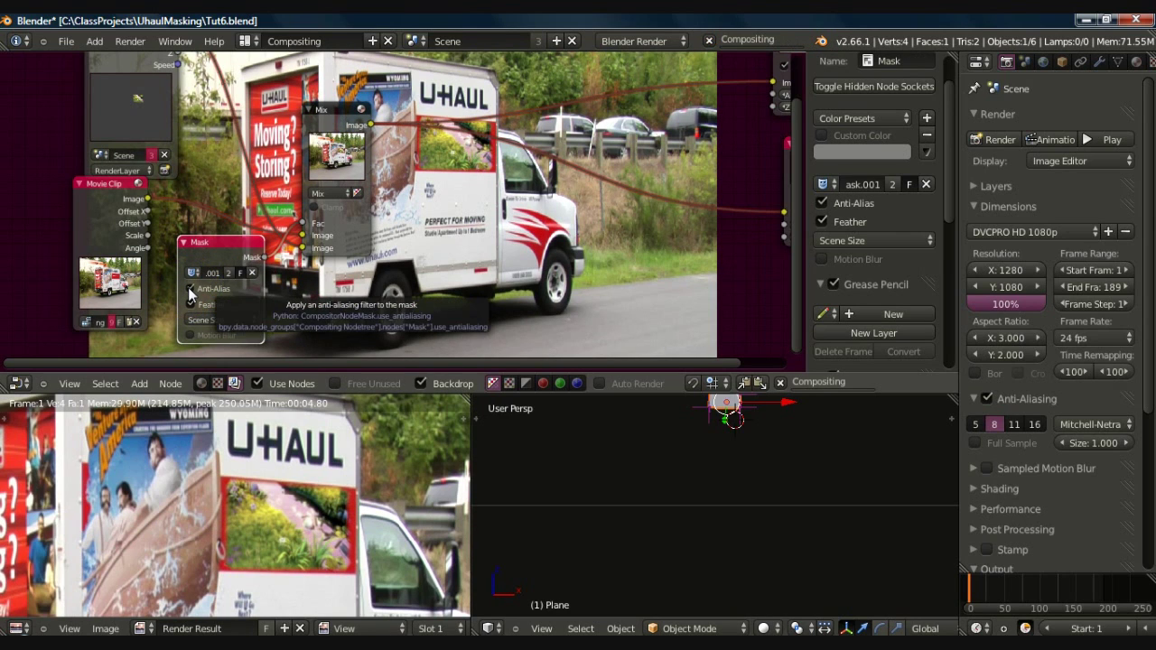
click(190, 289)
- Step forward through the composite to frame 64 and examine how the mask lines up with the moving truck panel
click(456, 165)
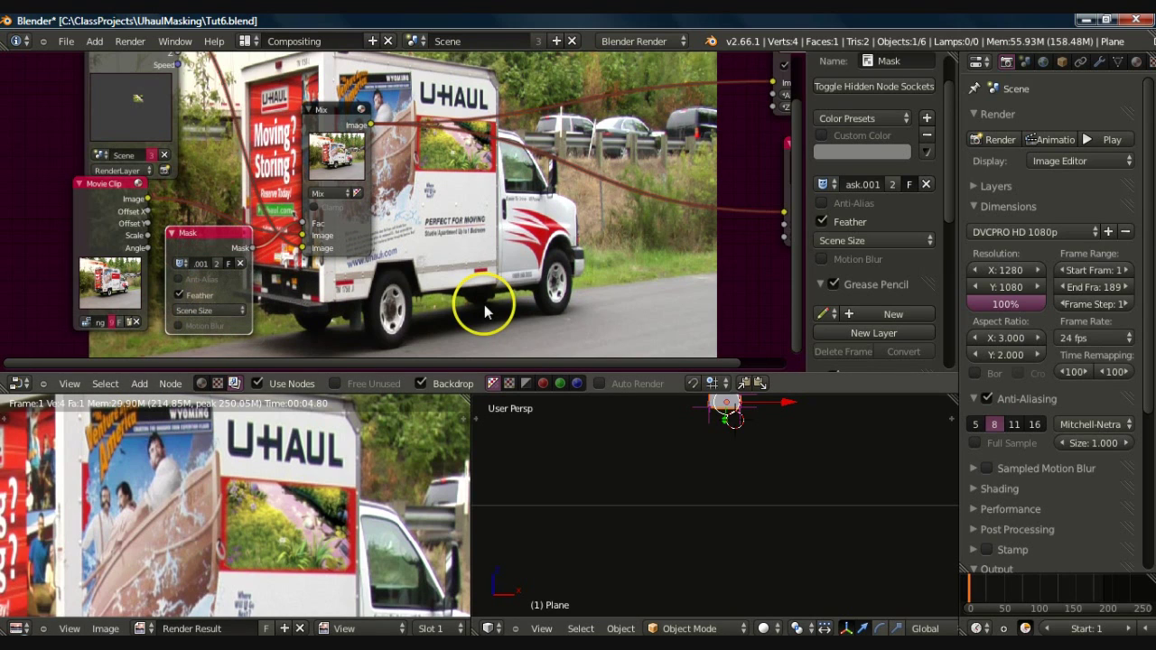
key(Right)
key(Right)
key(Right)
key(Right)
key(Right)
key(Right)
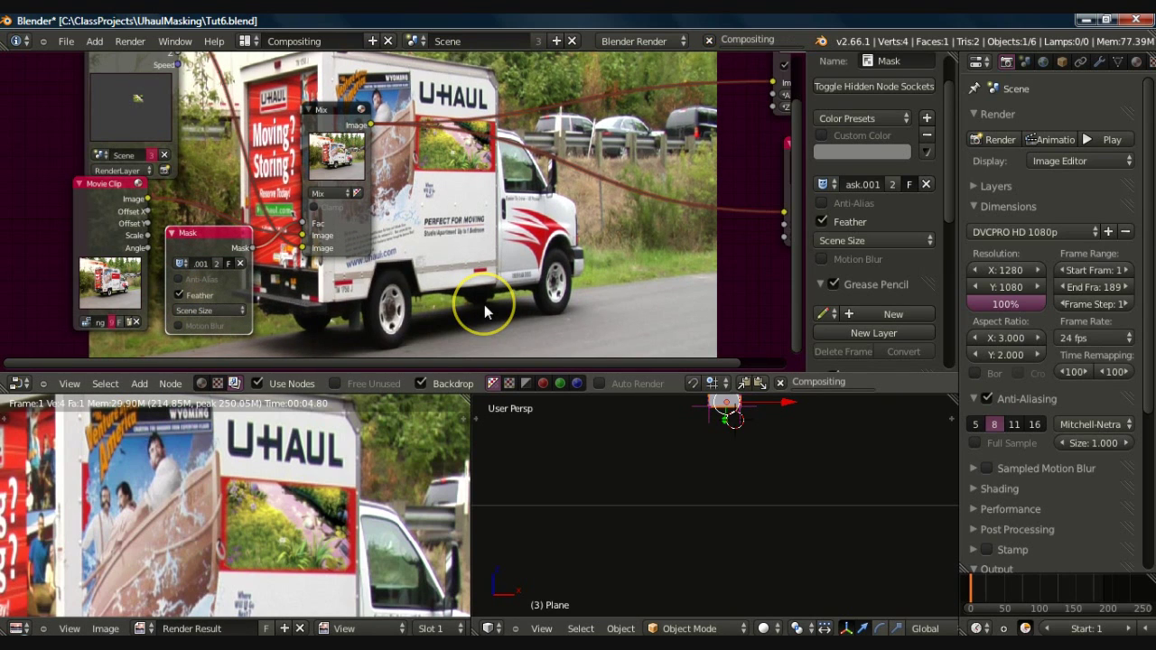
key(Right)
key(Right)
key(Right)
key(Right)
key(Right)
key(Right)
key(Right)
key(Right)
key(Right)
key(Right)
key(Right)
key(Right)
key(Right)
key(Up)
key(Up)
key(Right)
key(Right)
key(Right)
key(Right)
key(Right)
key(Right)
key(Right)
key(Right)
key(Right)
key(Right)
key(Right)
key(Right)
key(Right)
key(Right)
key(Right)
key(Right)
key(Right)
key(Right)
key(Right)
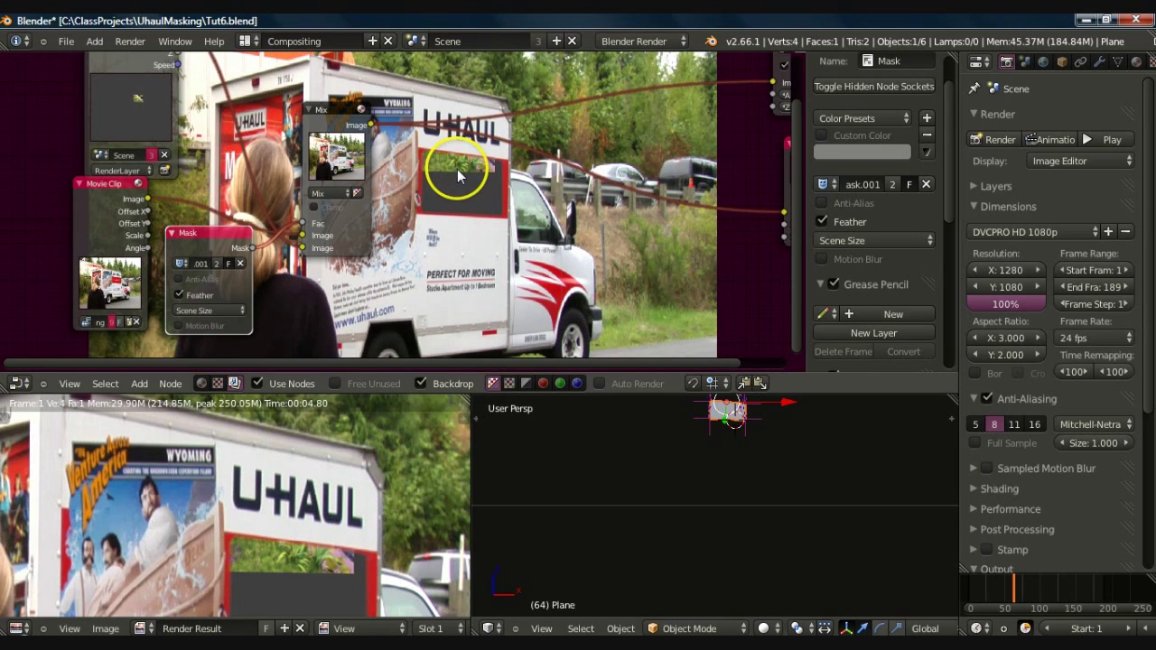
- Return to frame 1 in the Motion Tracking layout and deselect all the mask points
click(246, 40)
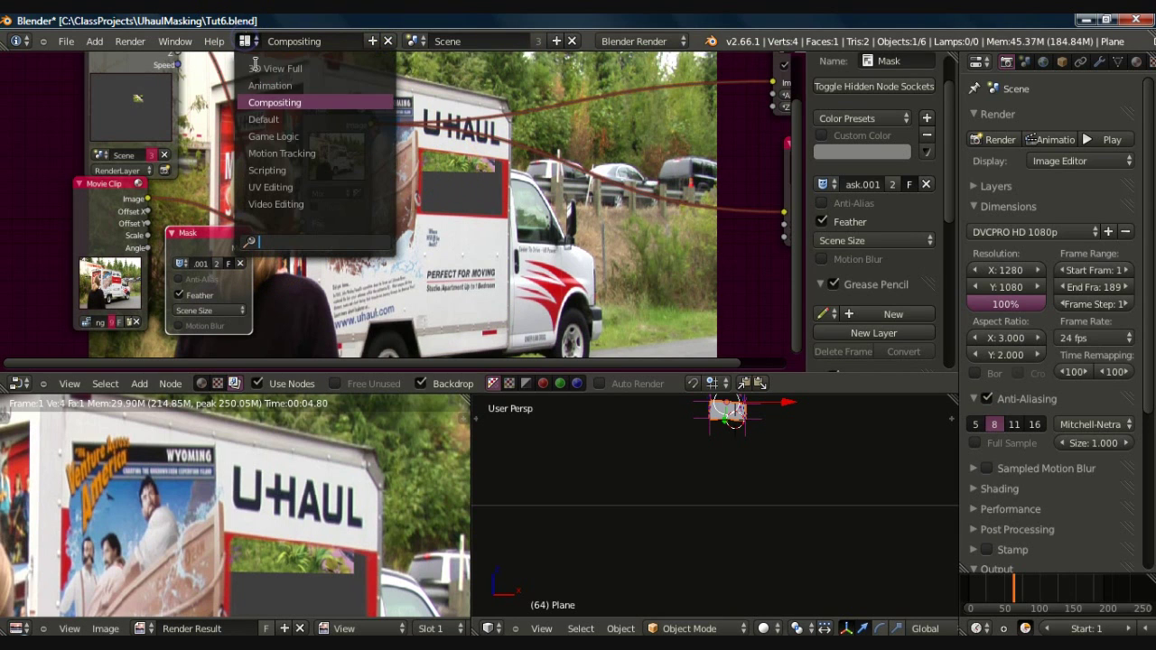
click(282, 153)
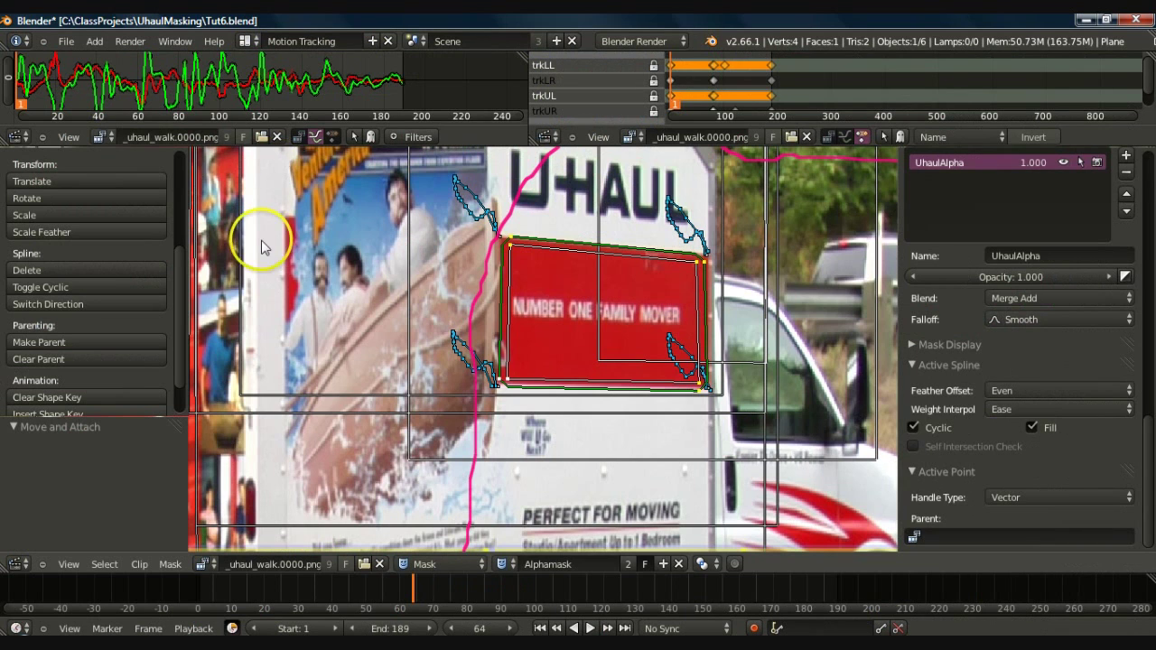
click(201, 587)
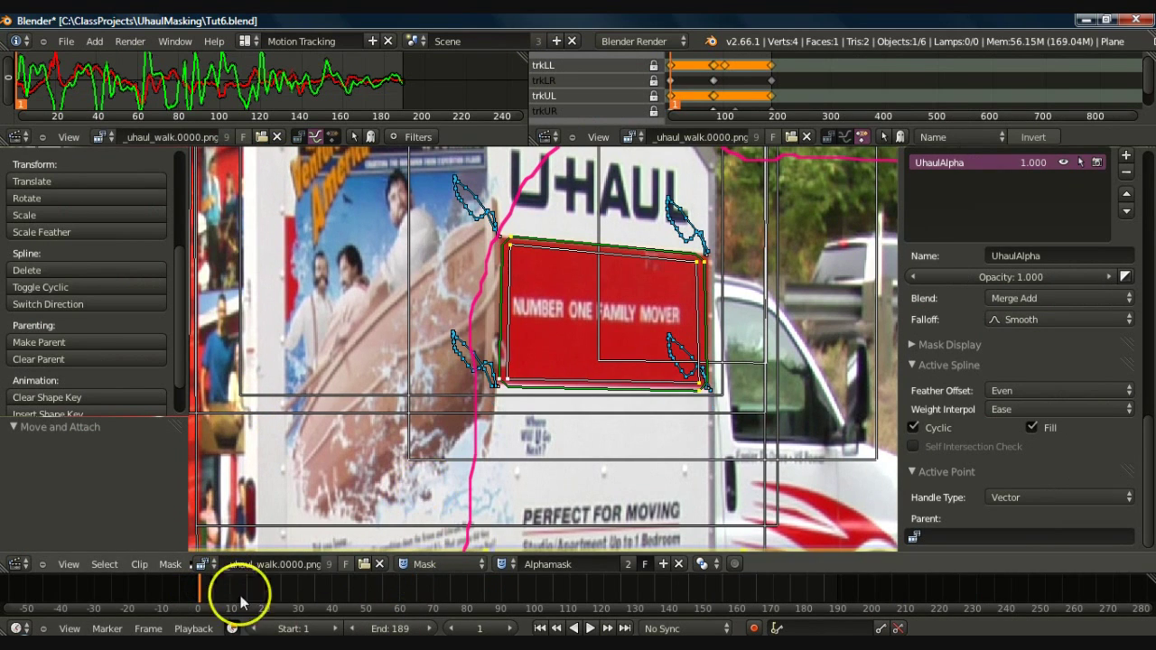
click(70, 629)
key(a)
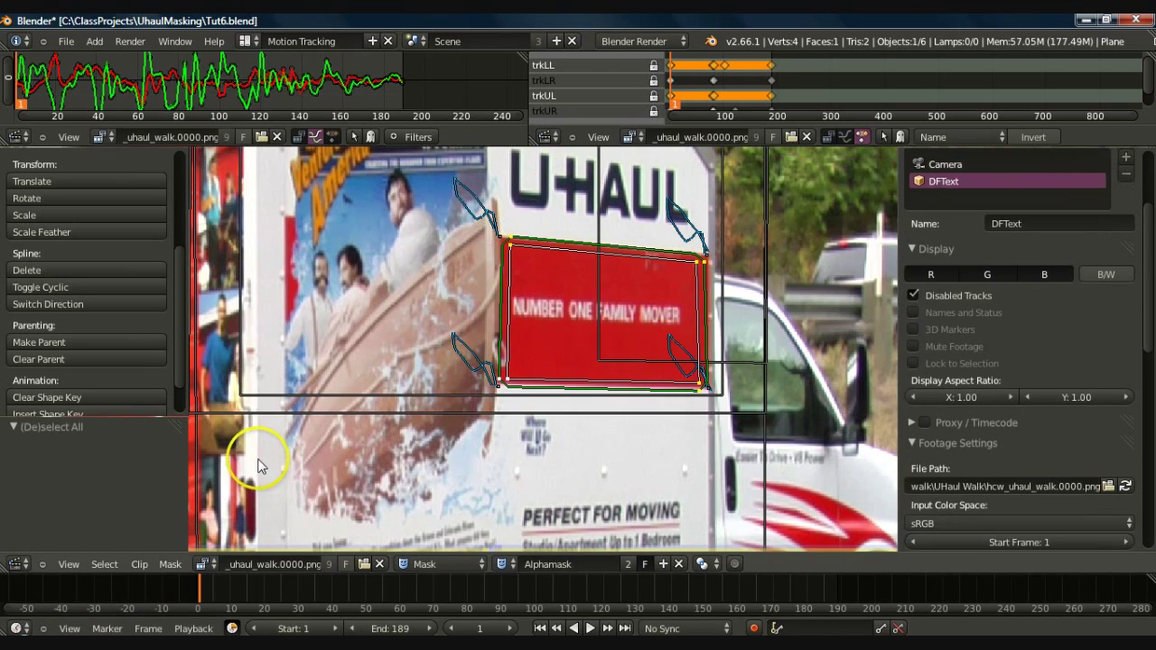
- Parent the mask's upper-left point to the trkUL track, selecting the track in Tracking mode and the point in Mask mode
click(434, 565)
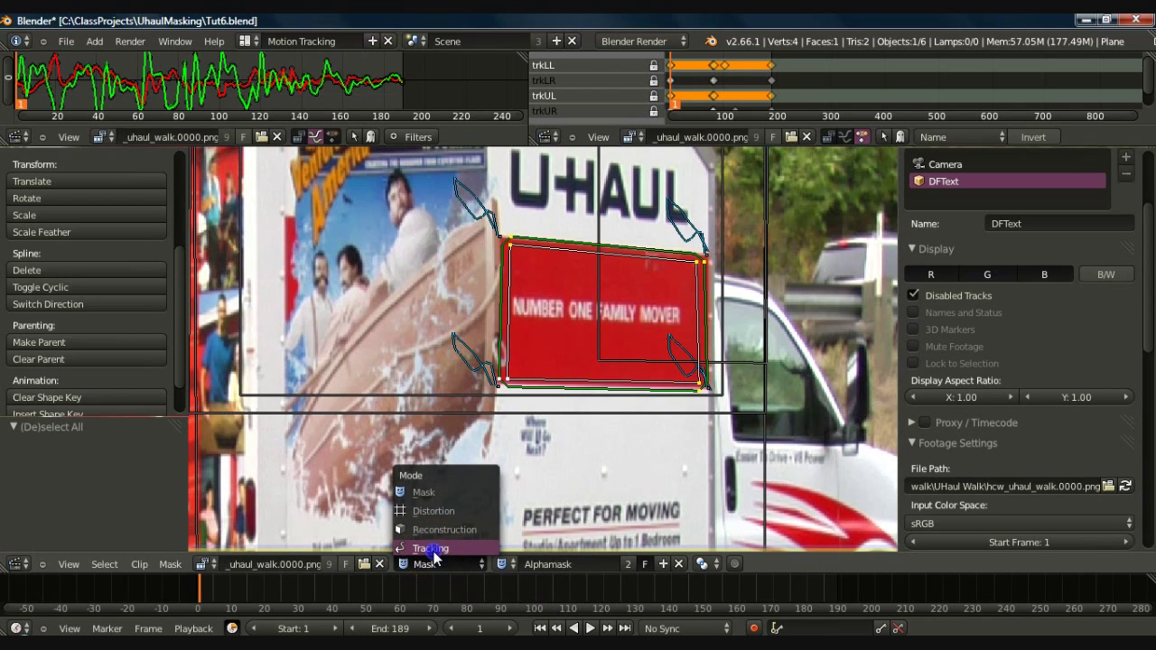
click(431, 549)
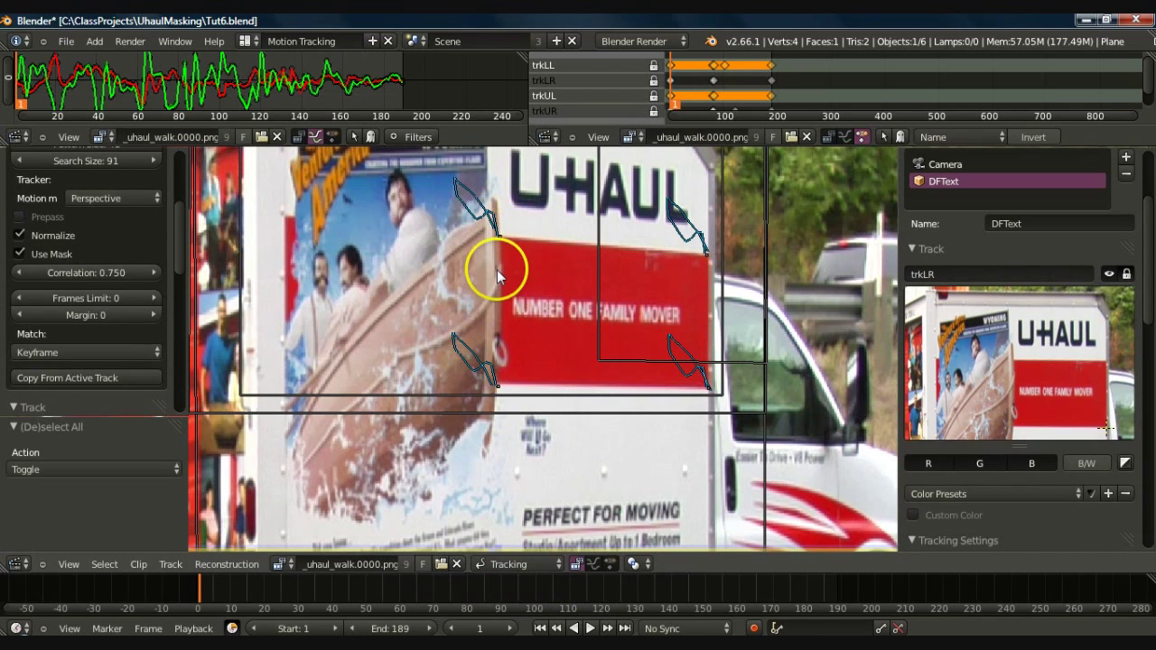
click(503, 240)
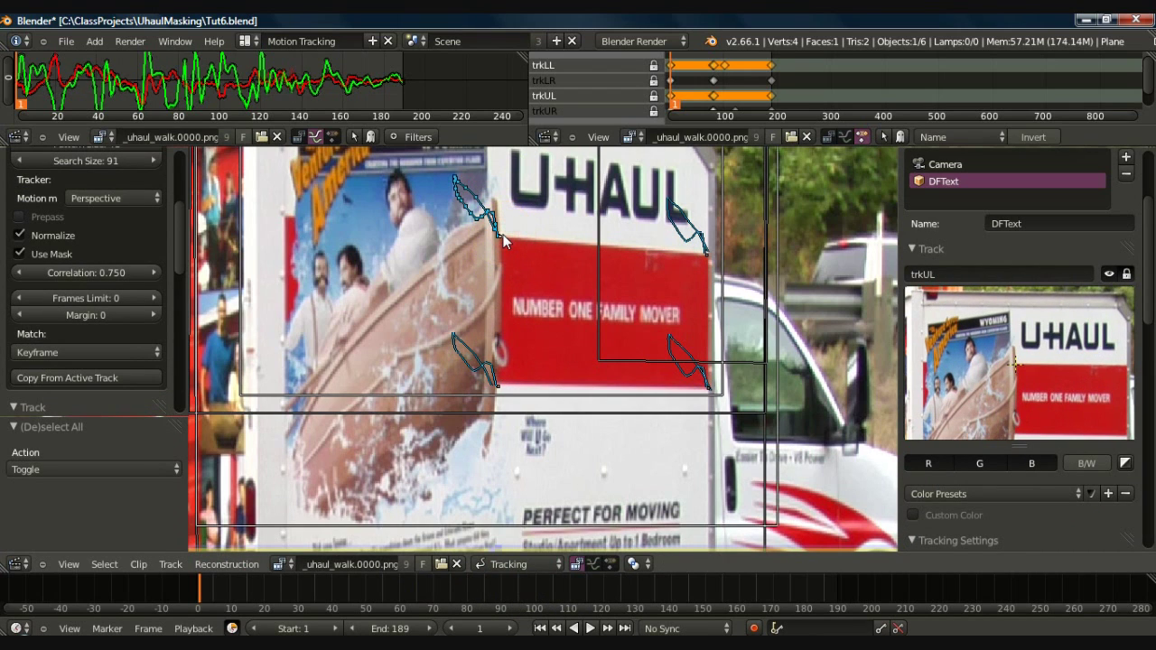
click(492, 566)
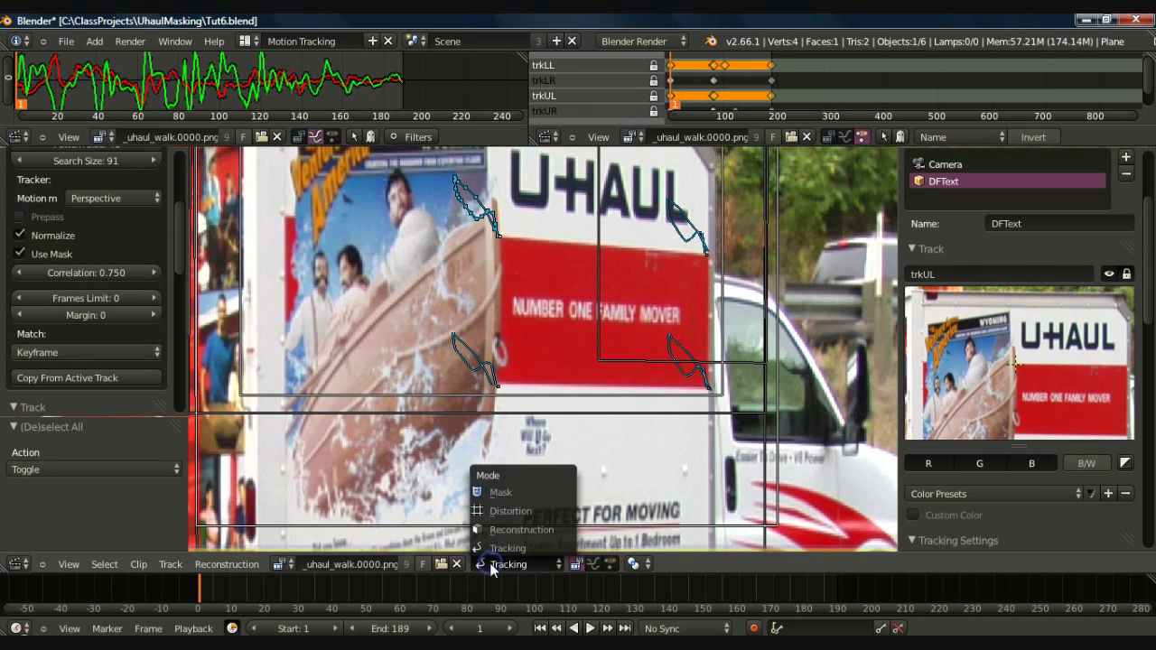
click(501, 492)
drag(512, 328, 510, 251)
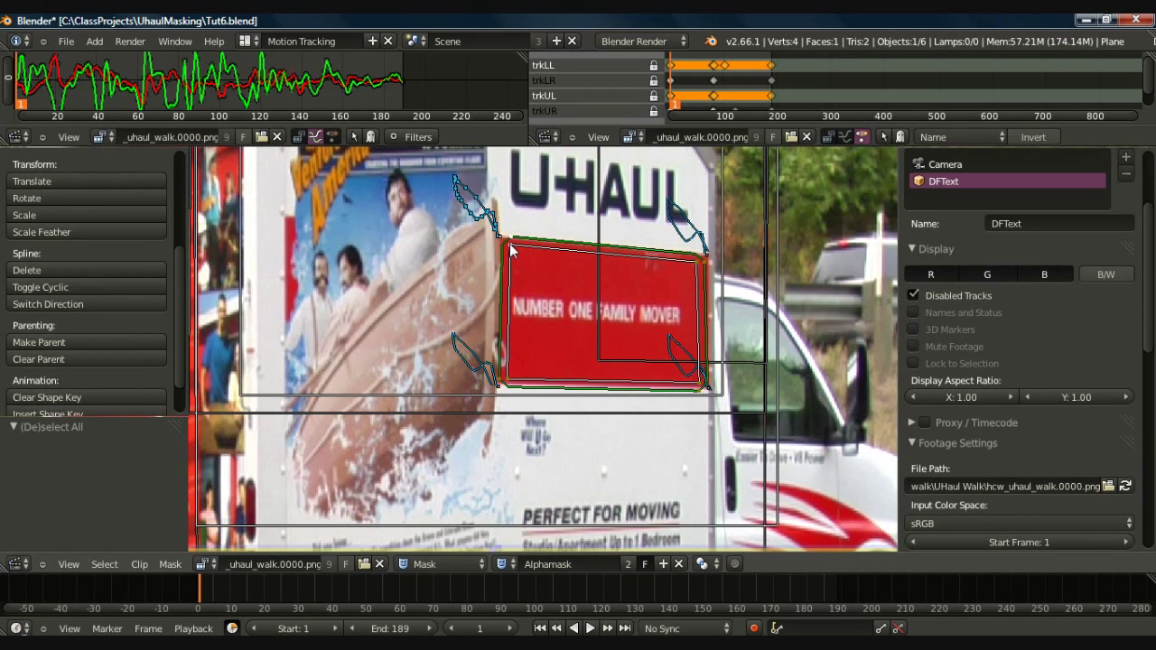
key(ctrl+p)
click(458, 443)
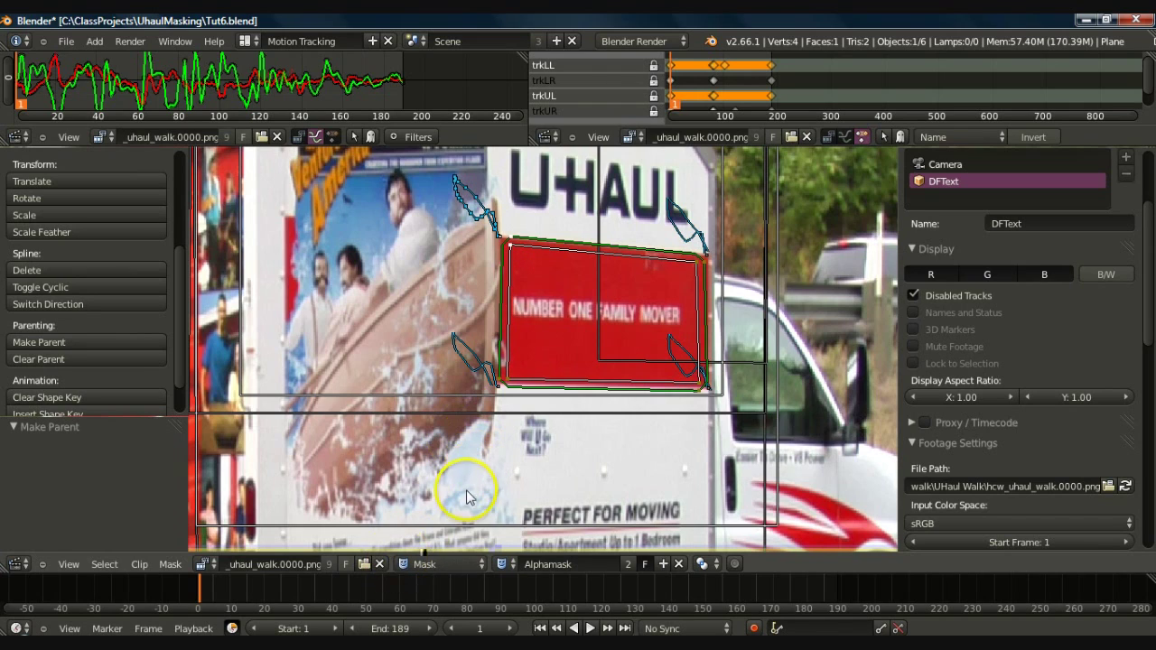
- Parent the mask's upper-right point to the trkUR track
click(439, 563)
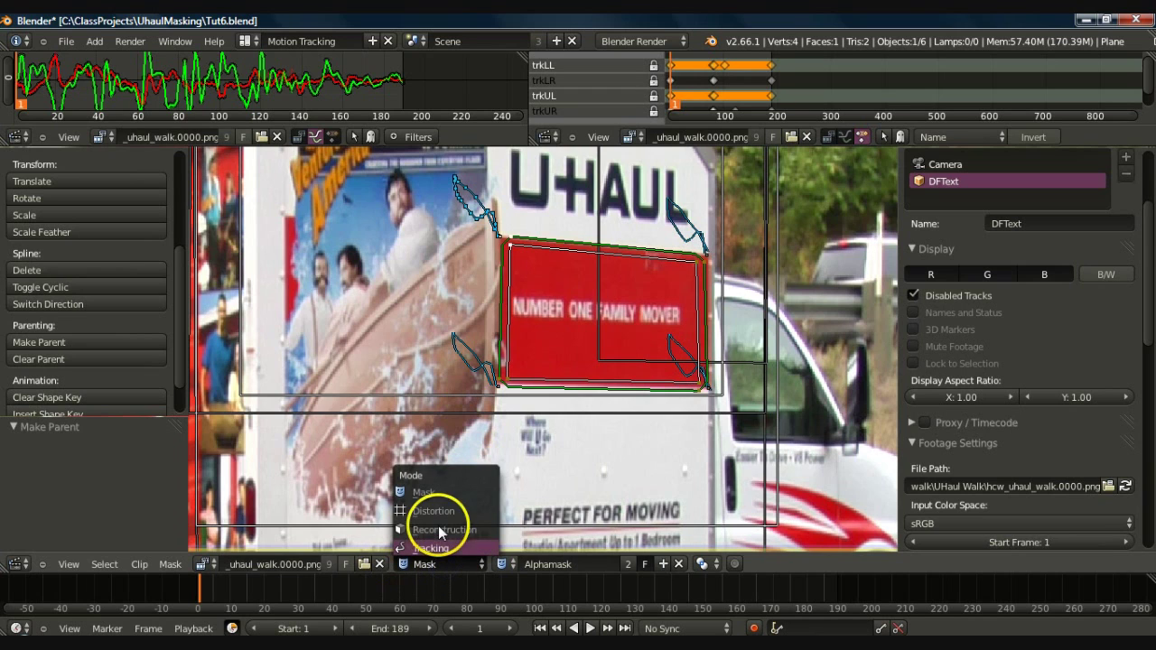
click(431, 549)
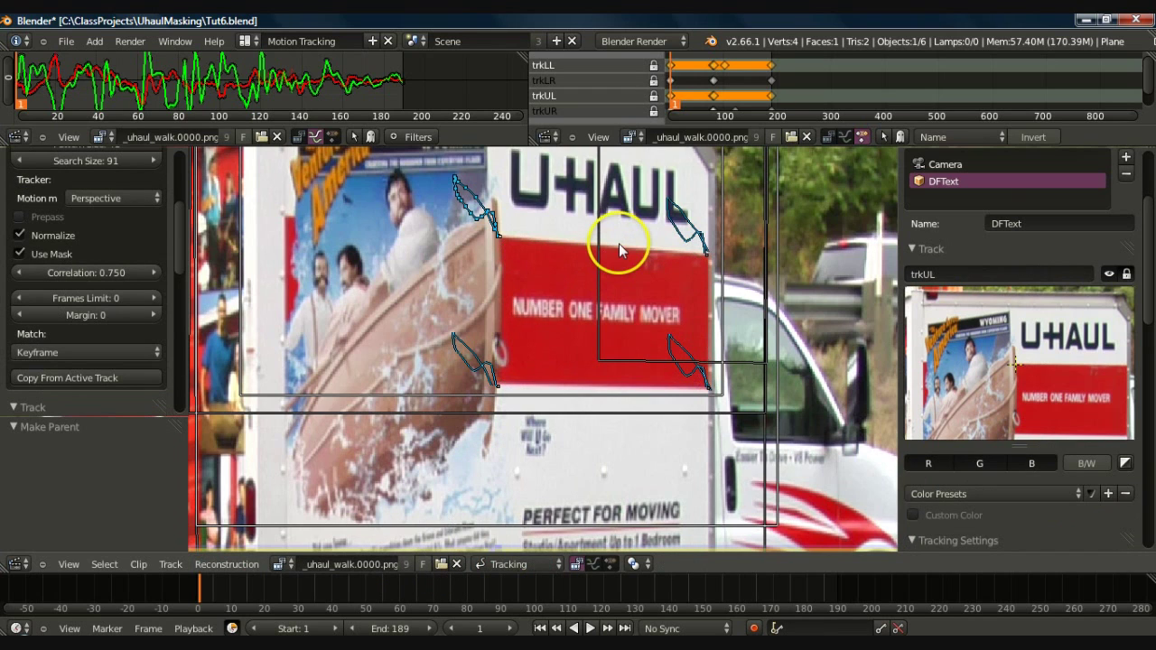
click(709, 258)
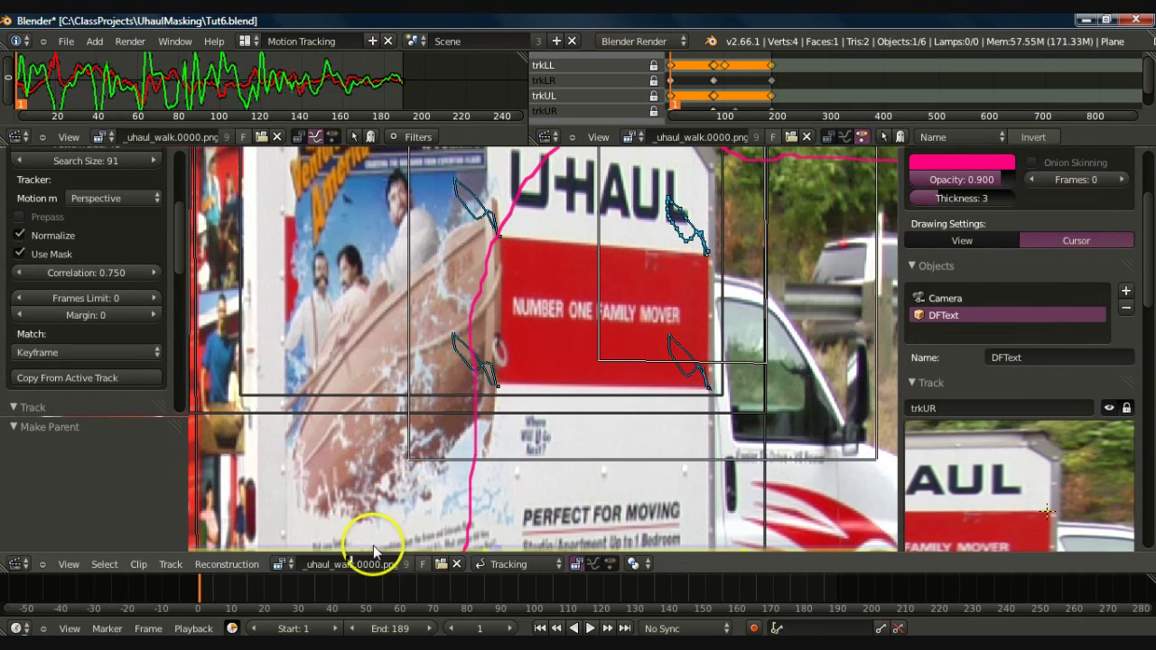
click(479, 563)
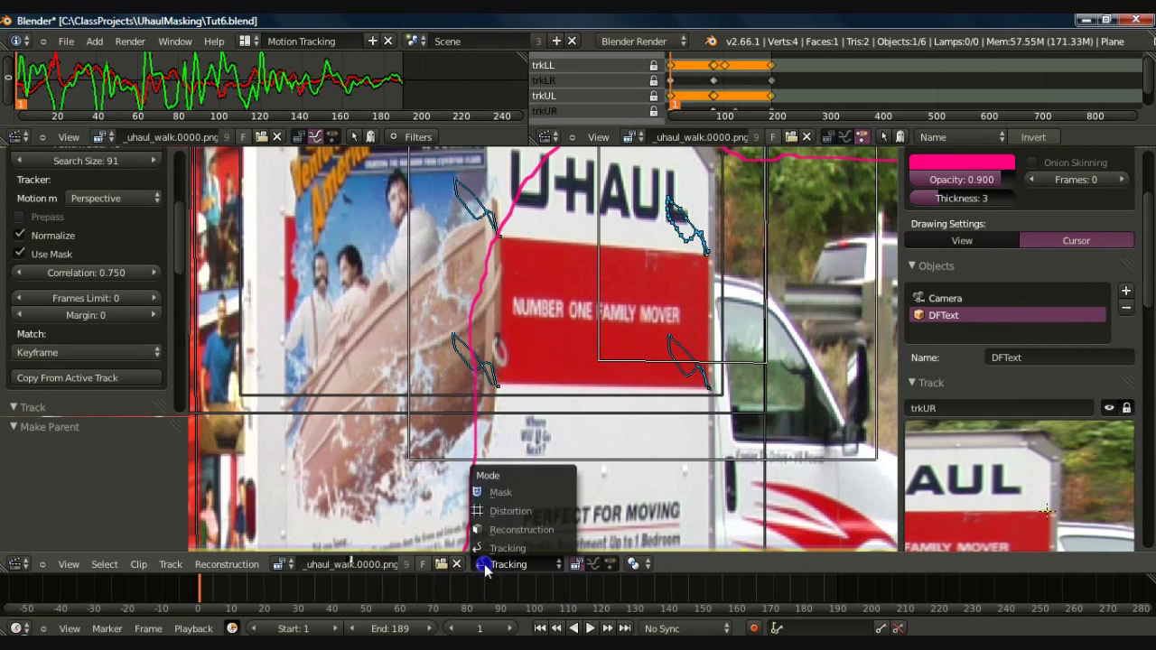
click(500, 487)
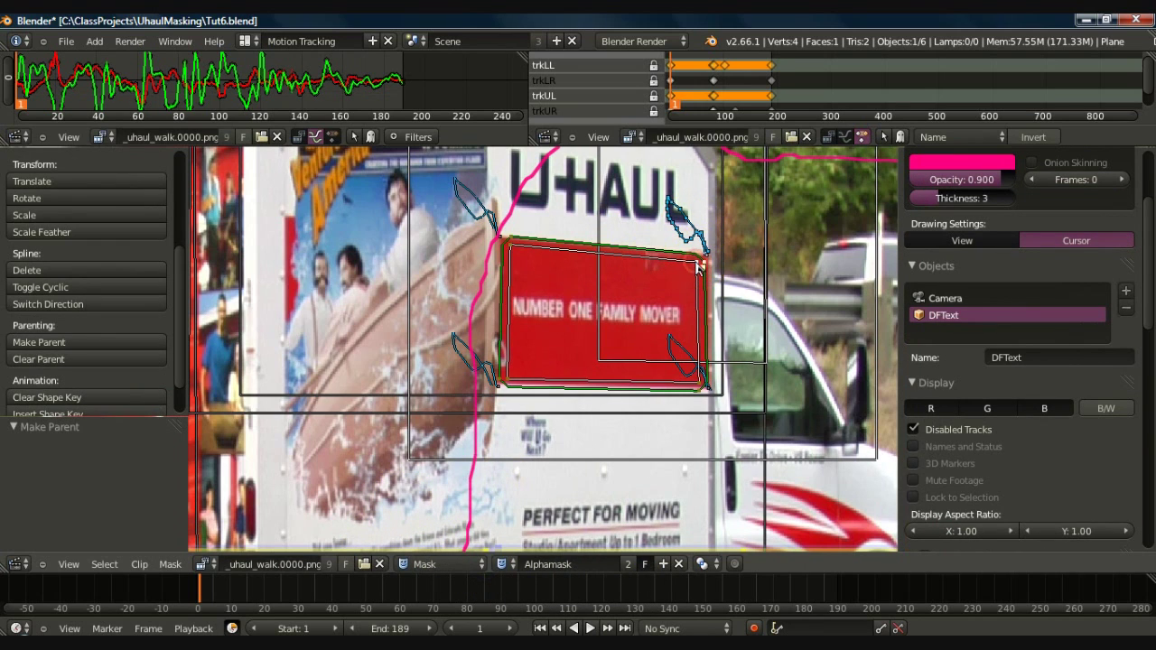
- Parent the mask's lower-left point to the trkLL track
click(440, 563)
click(439, 551)
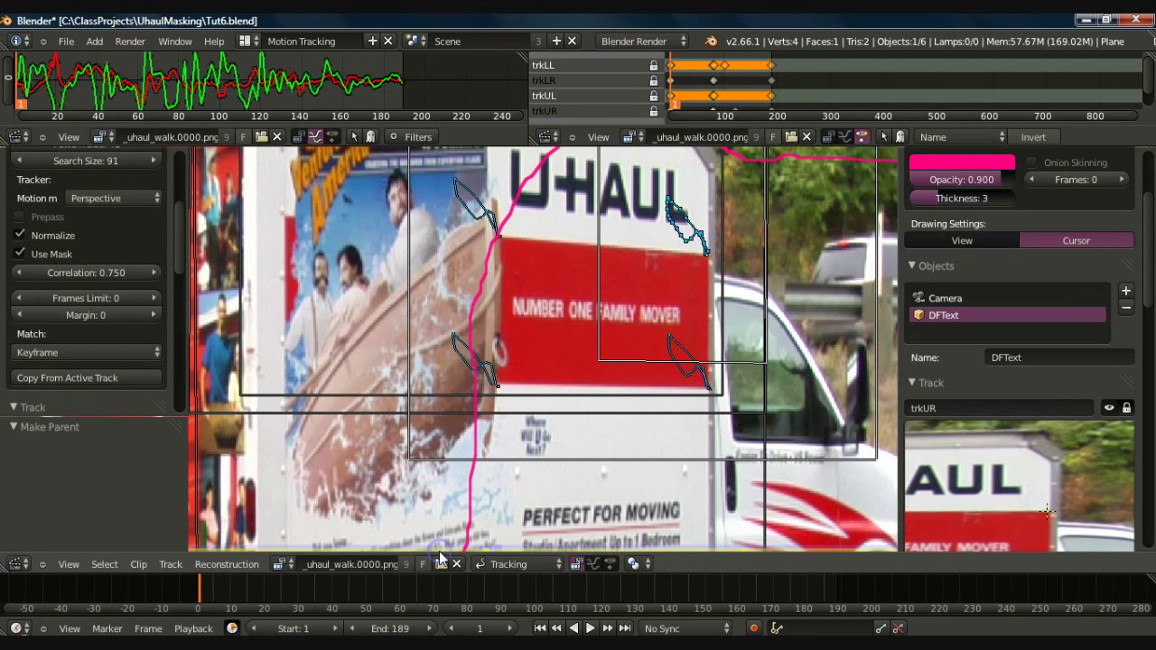
right_click(499, 389)
click(484, 566)
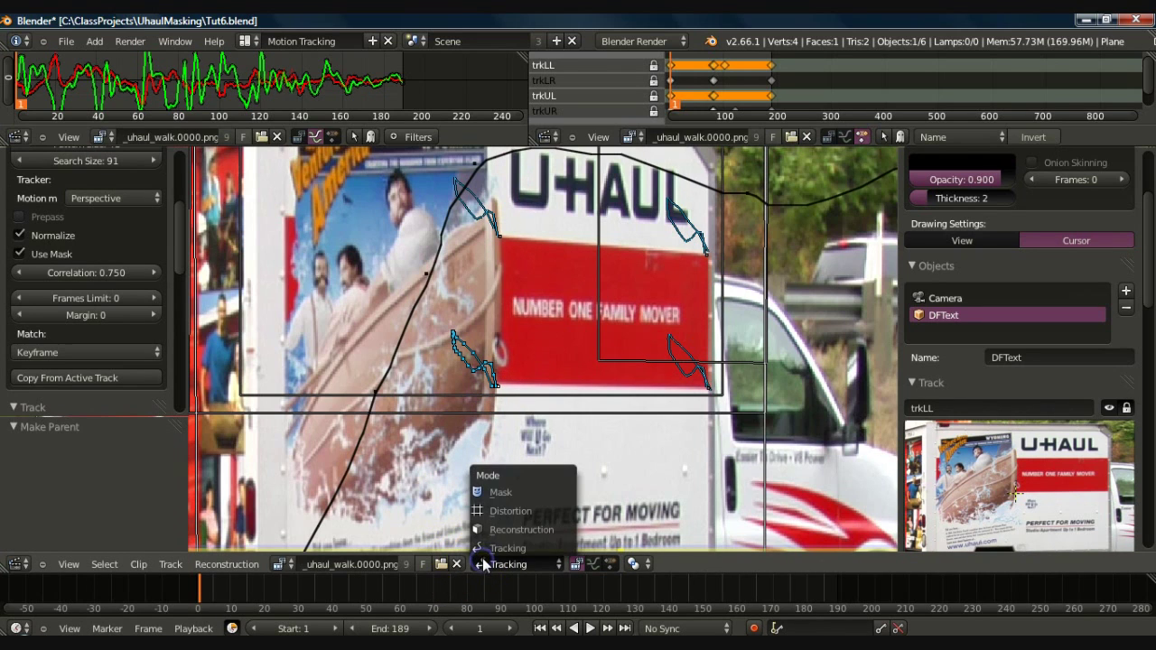
click(500, 494)
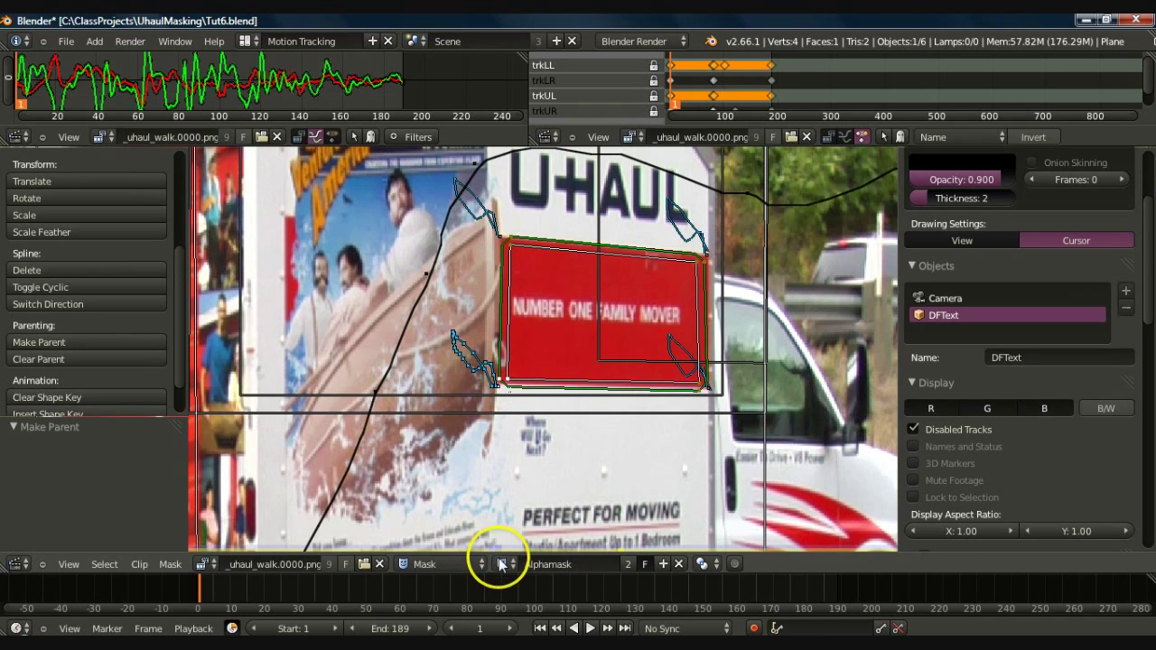
- Parent the mask's lower-right point to the trkLR track
click(461, 566)
click(431, 548)
click(687, 378)
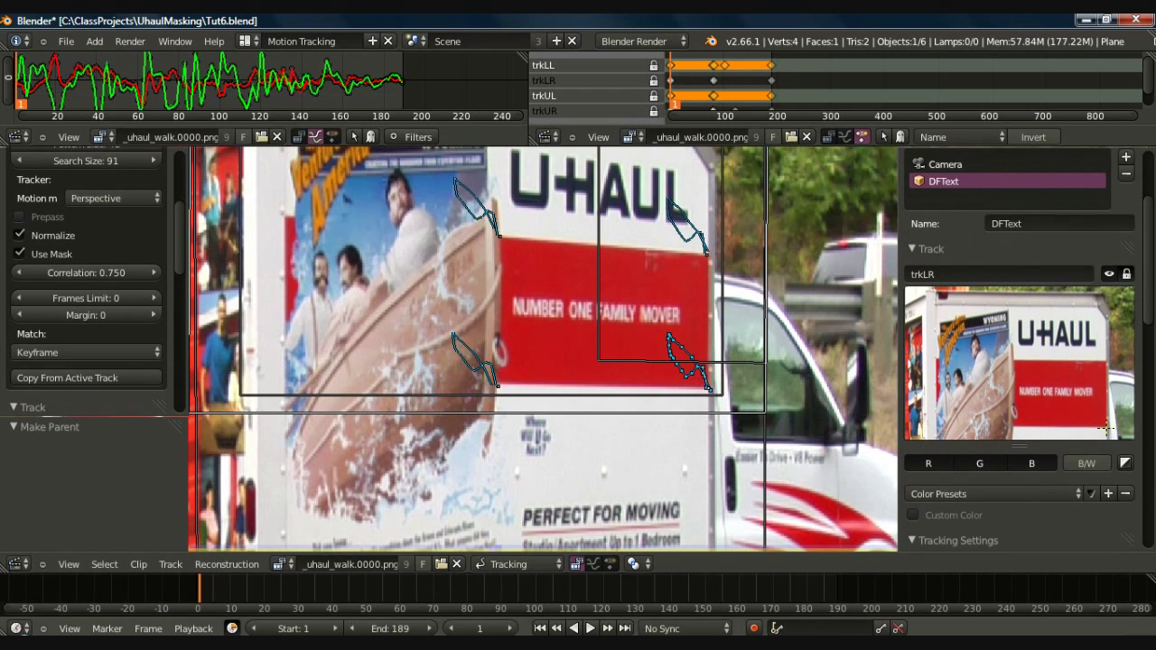
click(492, 563)
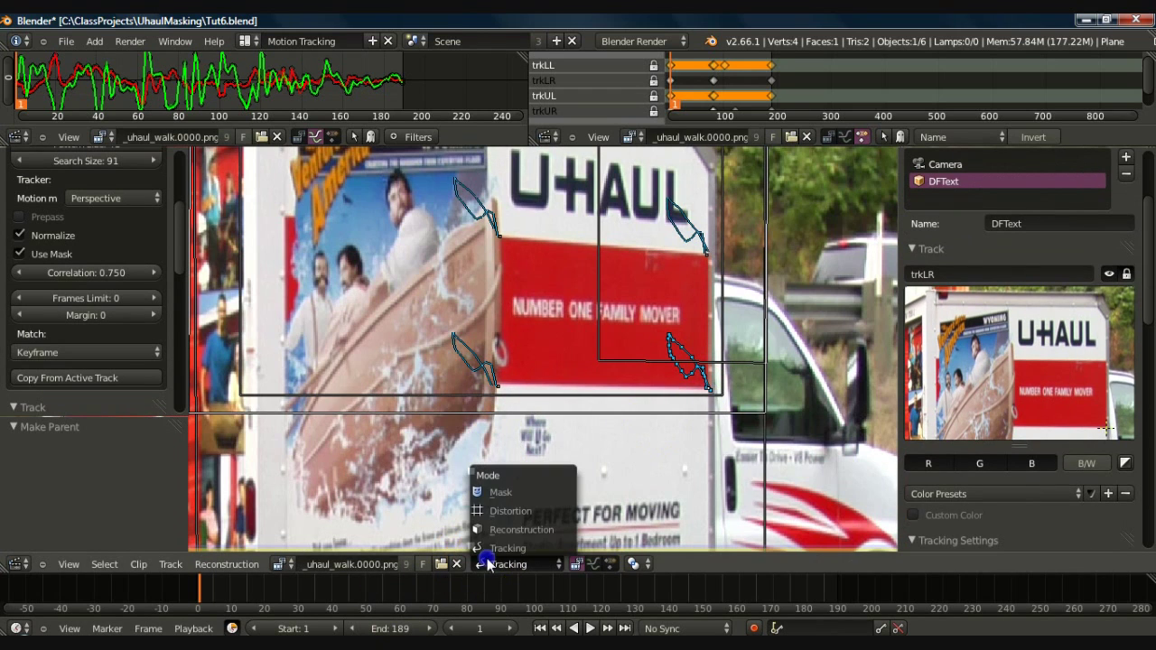
click(501, 492)
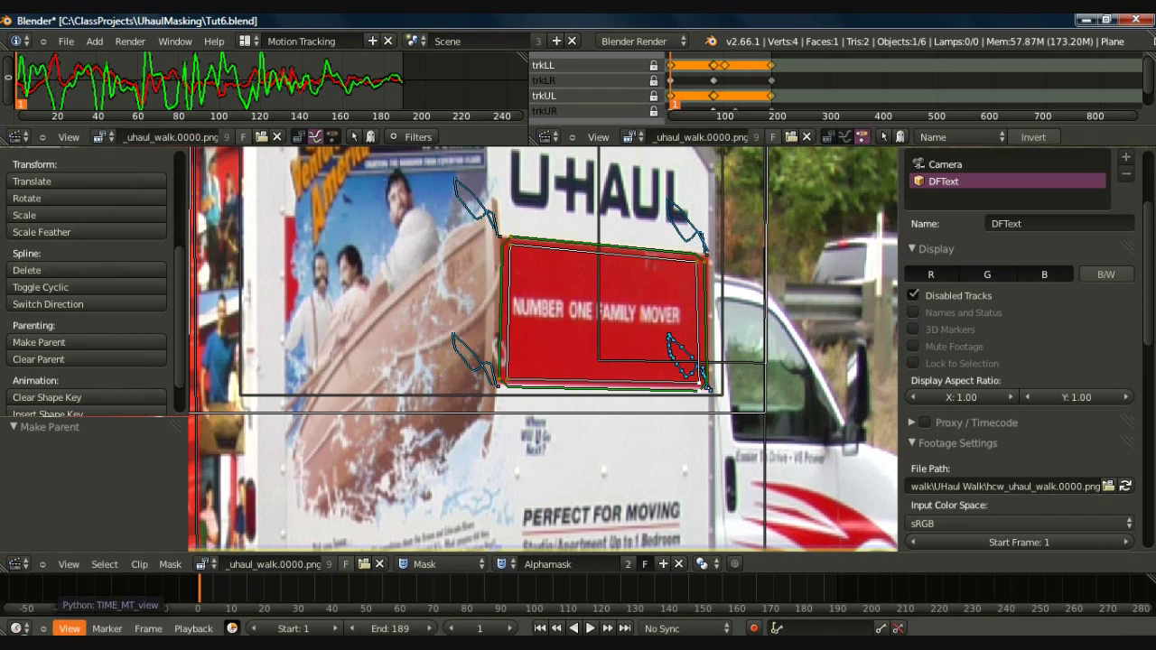
- Play the clip to check how the mask follows the red panel, and return to frame 1
click(301, 491)
key(alt+a)
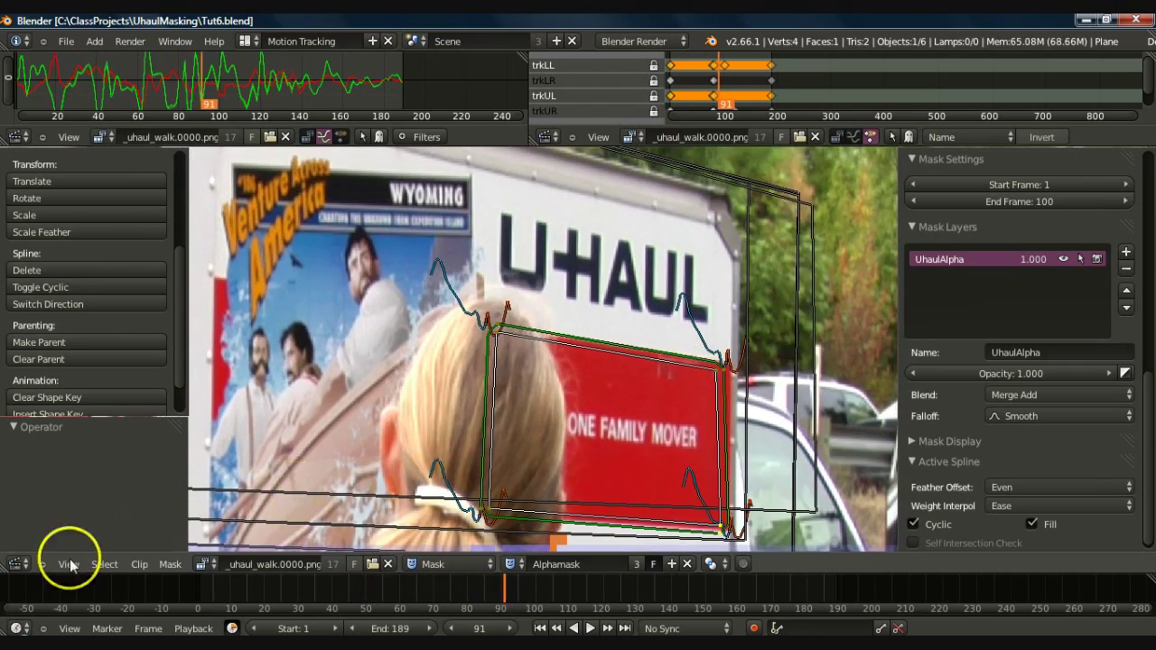
click(477, 628)
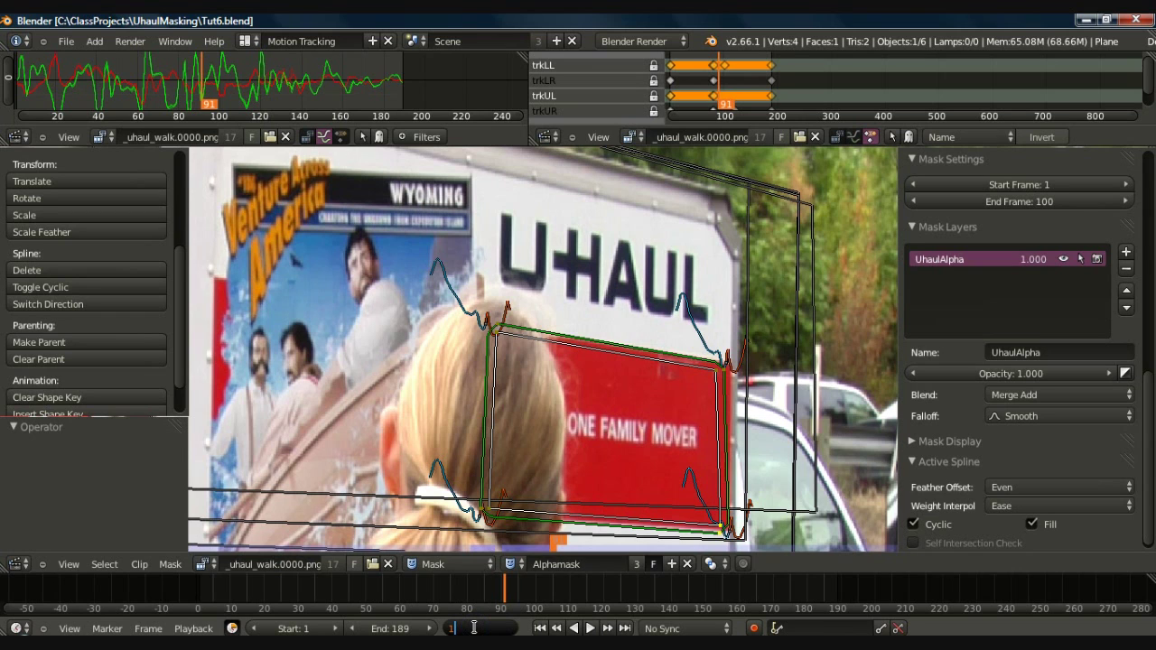
text(1)
key(Return)
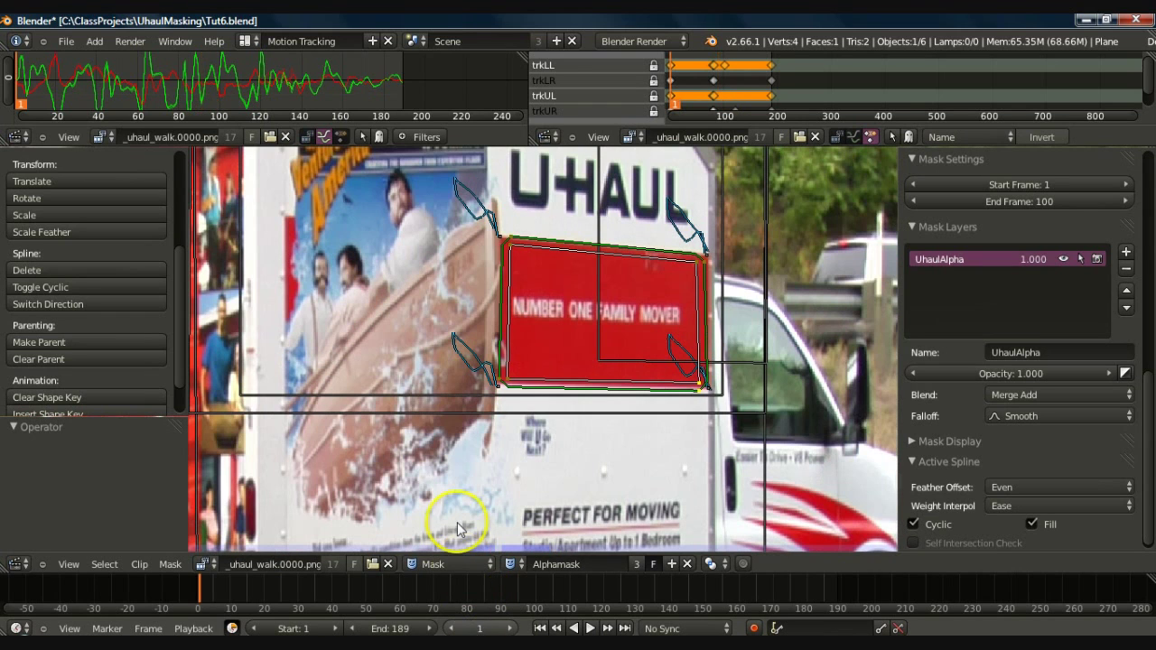
- Render frame 1 to check the replaced side panel in the composite, and return to the clip view
key(F12)
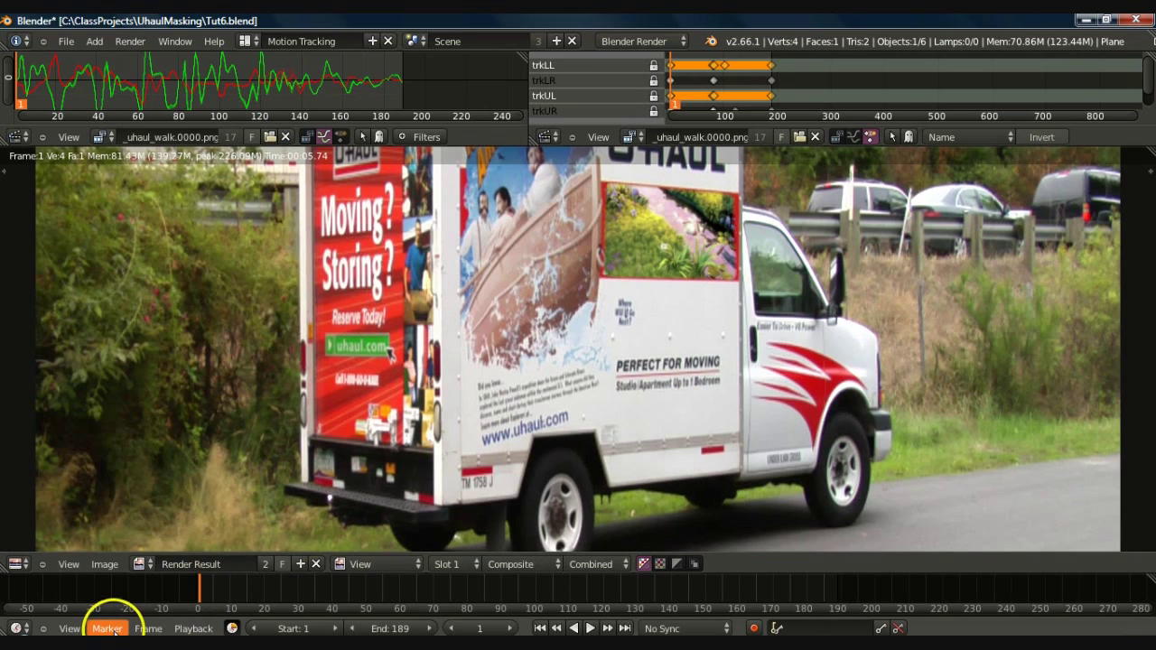
click(595, 305)
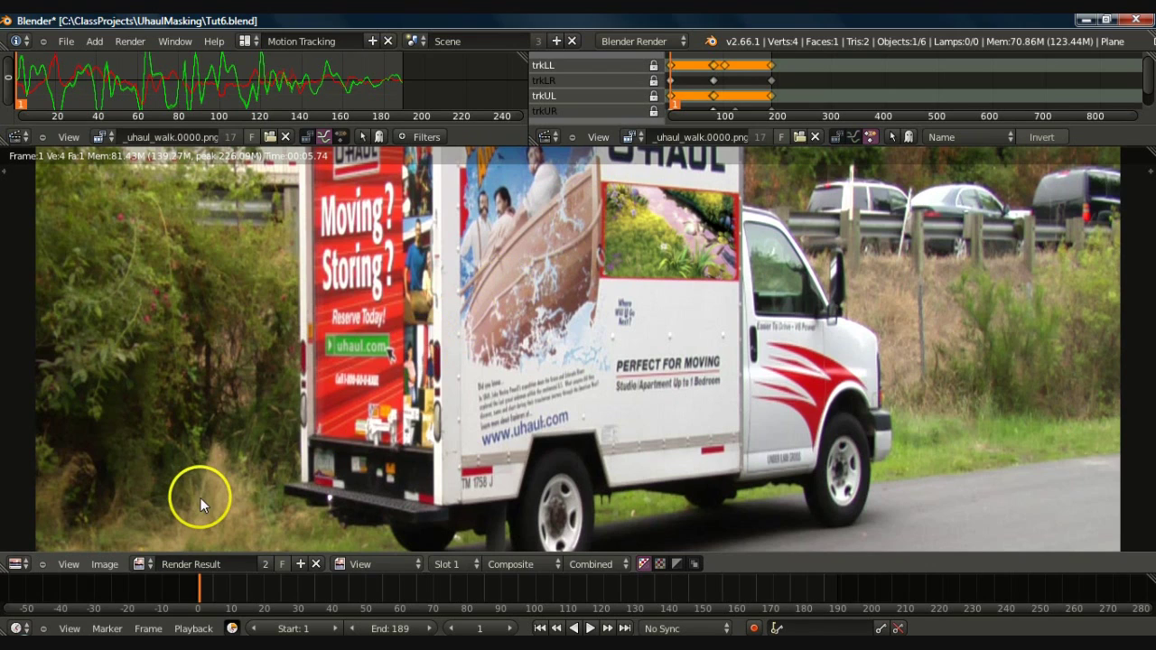
click(468, 629)
click(473, 495)
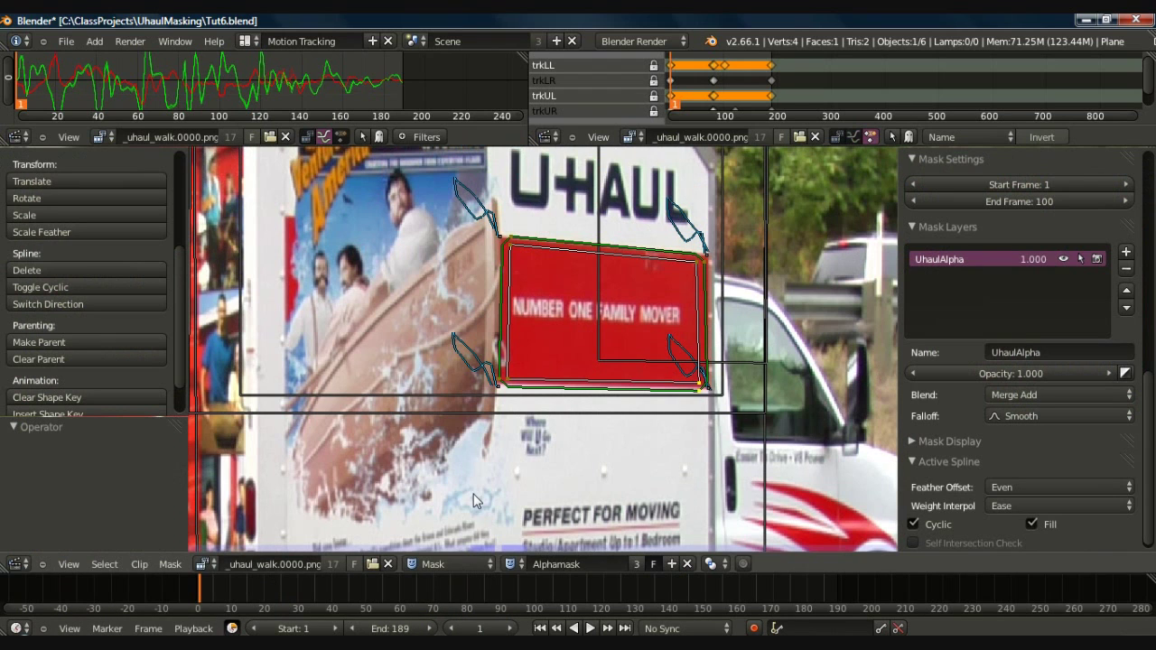
- Go to frames 75 and 102 to check the mask's alignment with the red panel
click(475, 628)
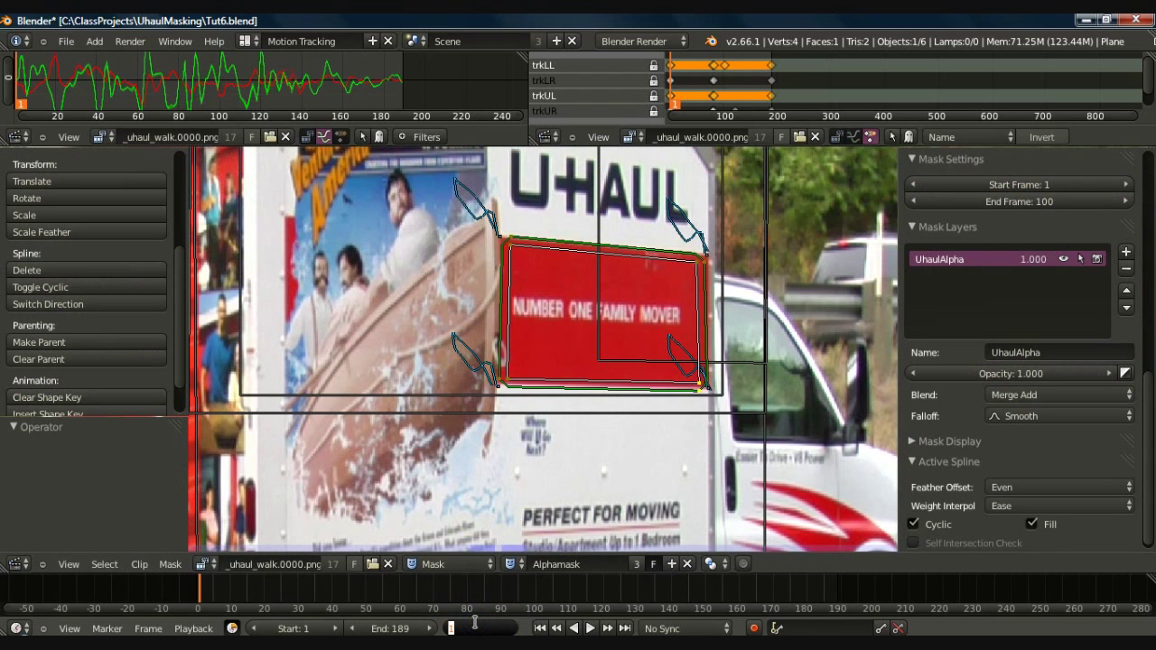
text(75)
key(Return)
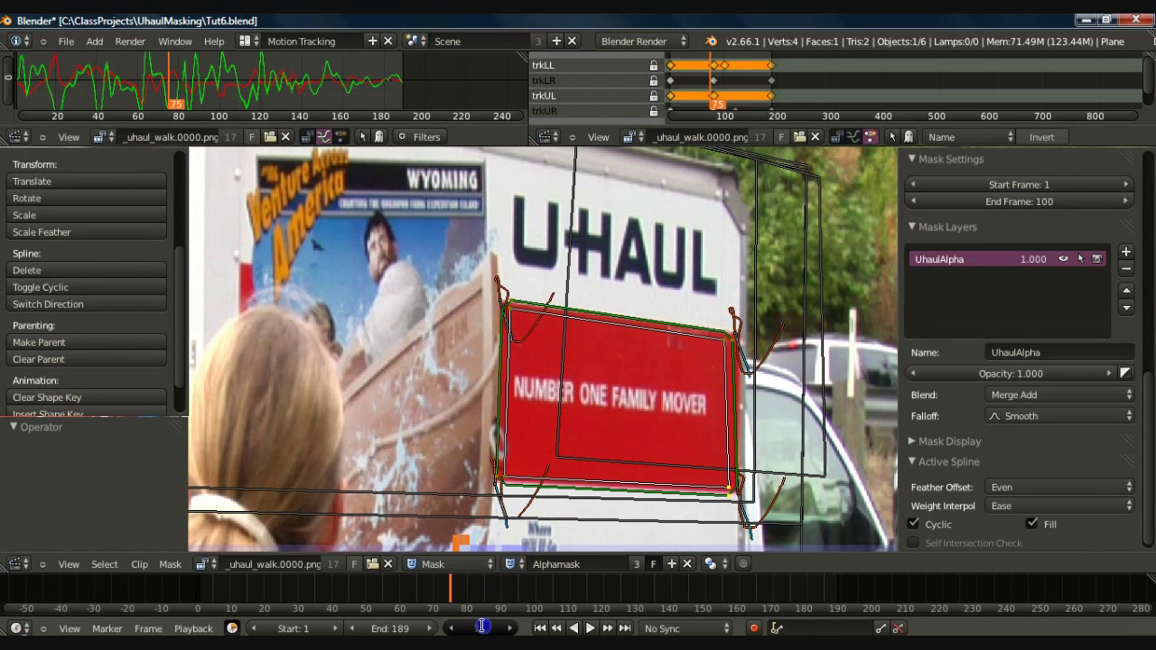
click(483, 628)
text(10)
key(Return)
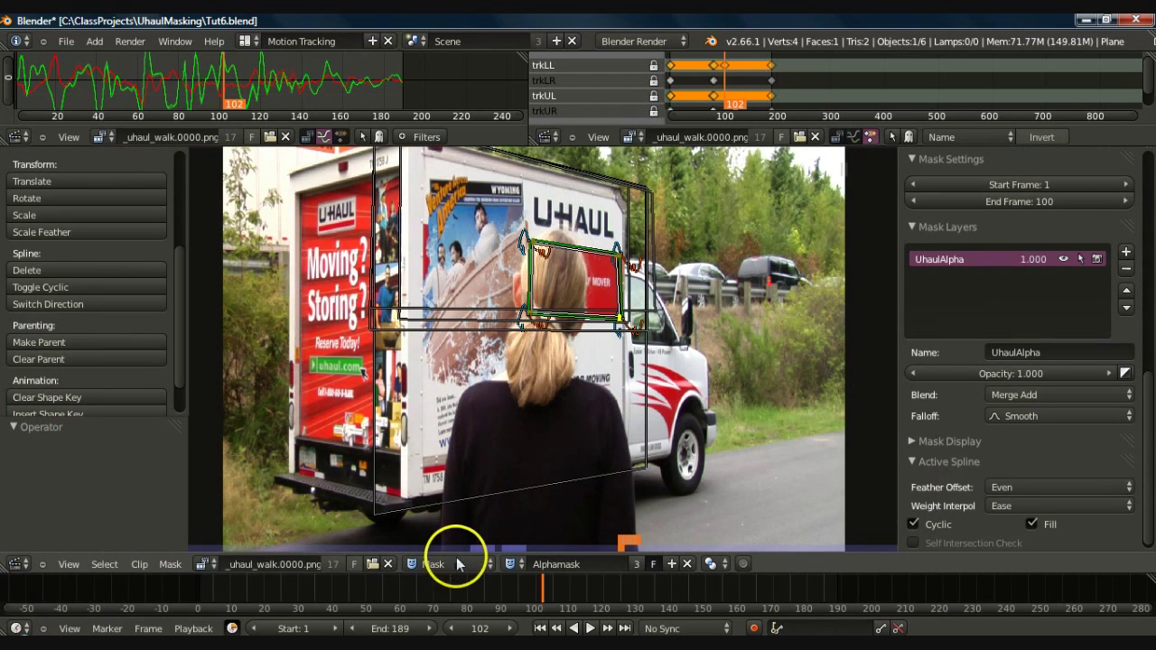
- Switch the clip editor to Tracking mode, keep the Perspective motion model and turn off Use Mask for new tracks
click(454, 565)
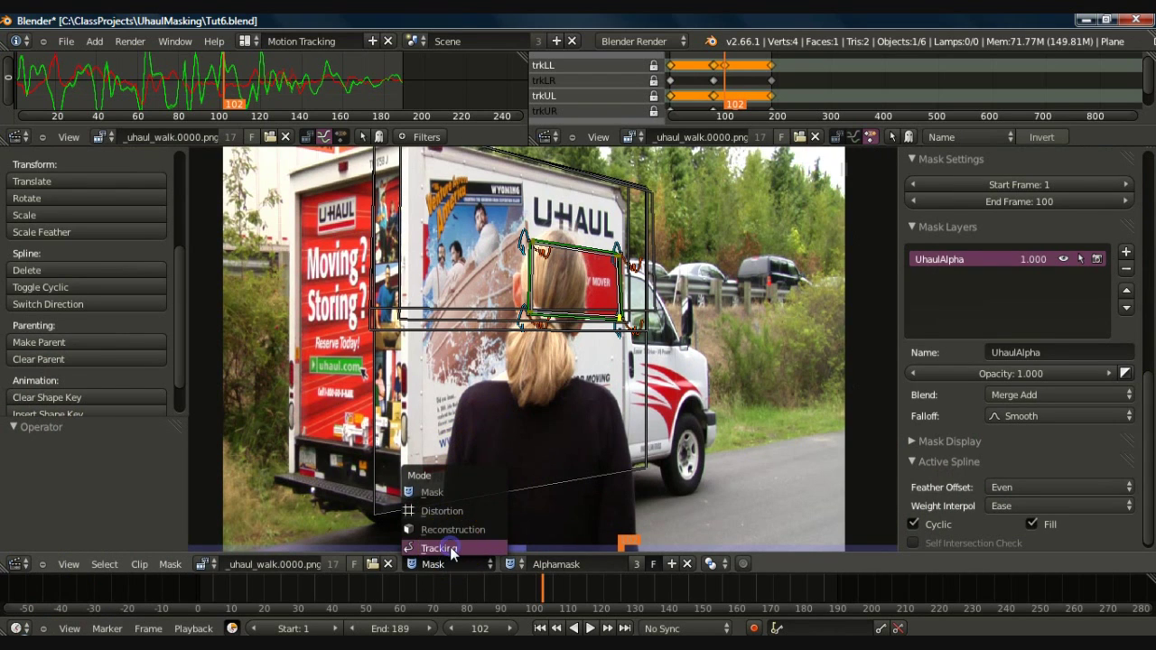
click(449, 549)
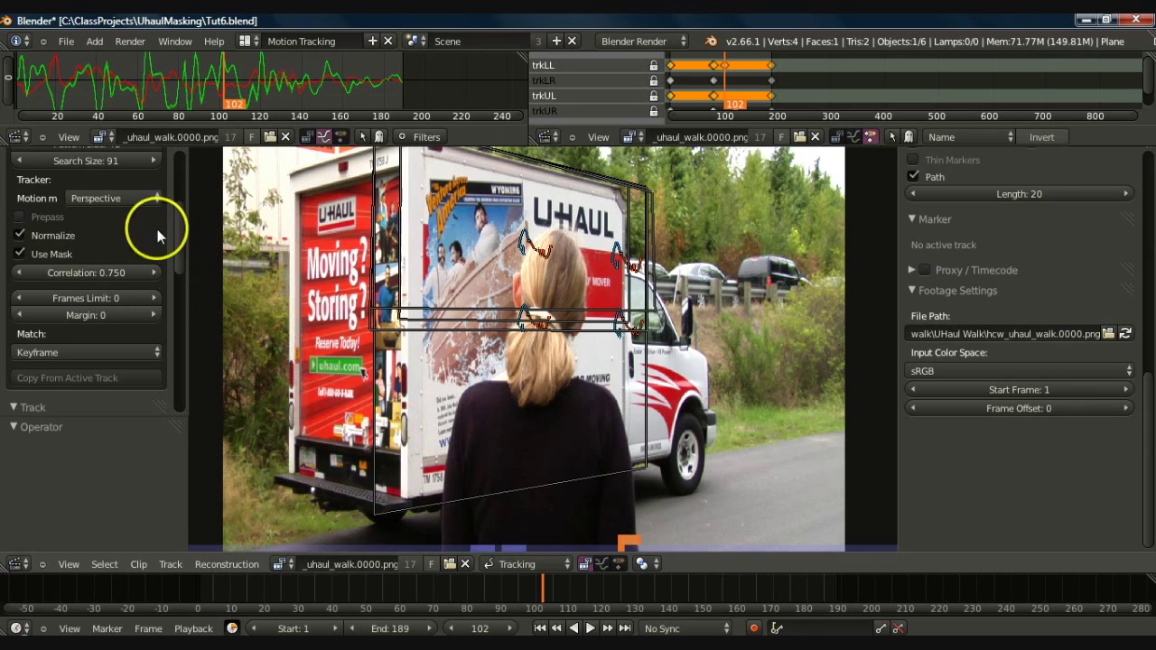
click(118, 196)
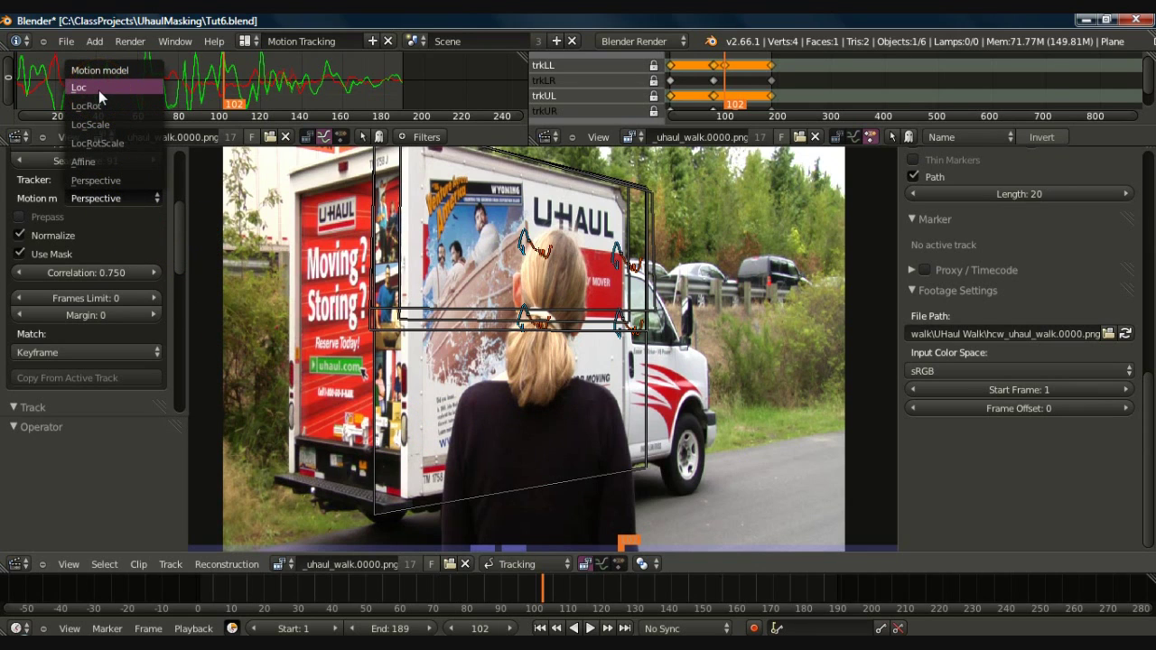
click(110, 182)
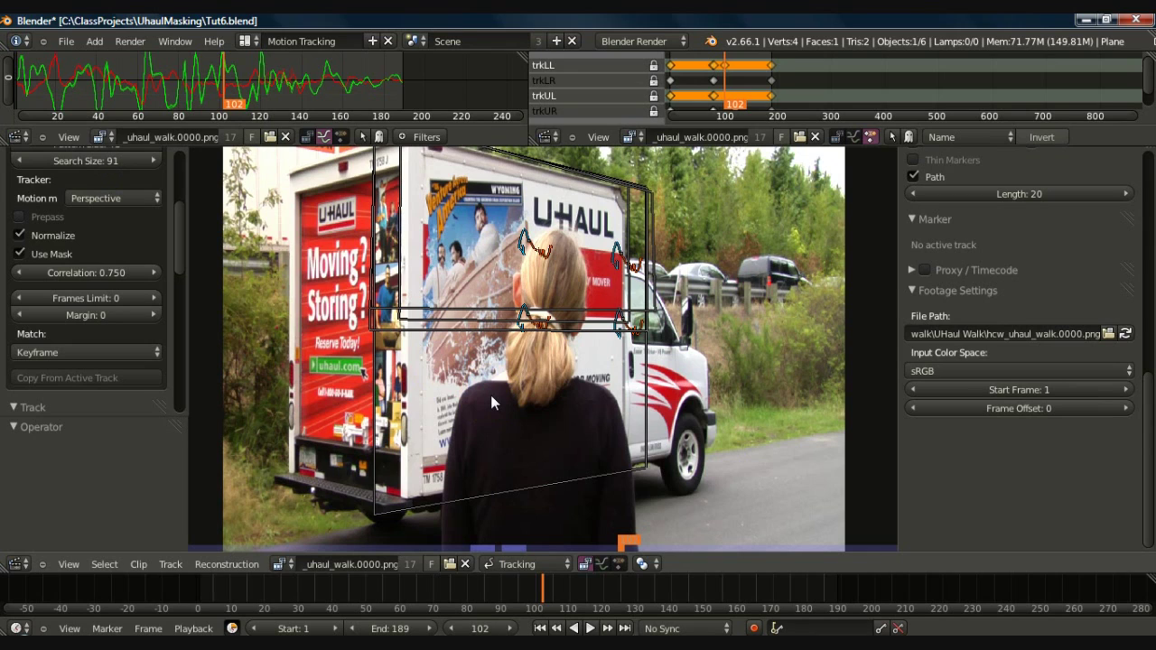
click(20, 254)
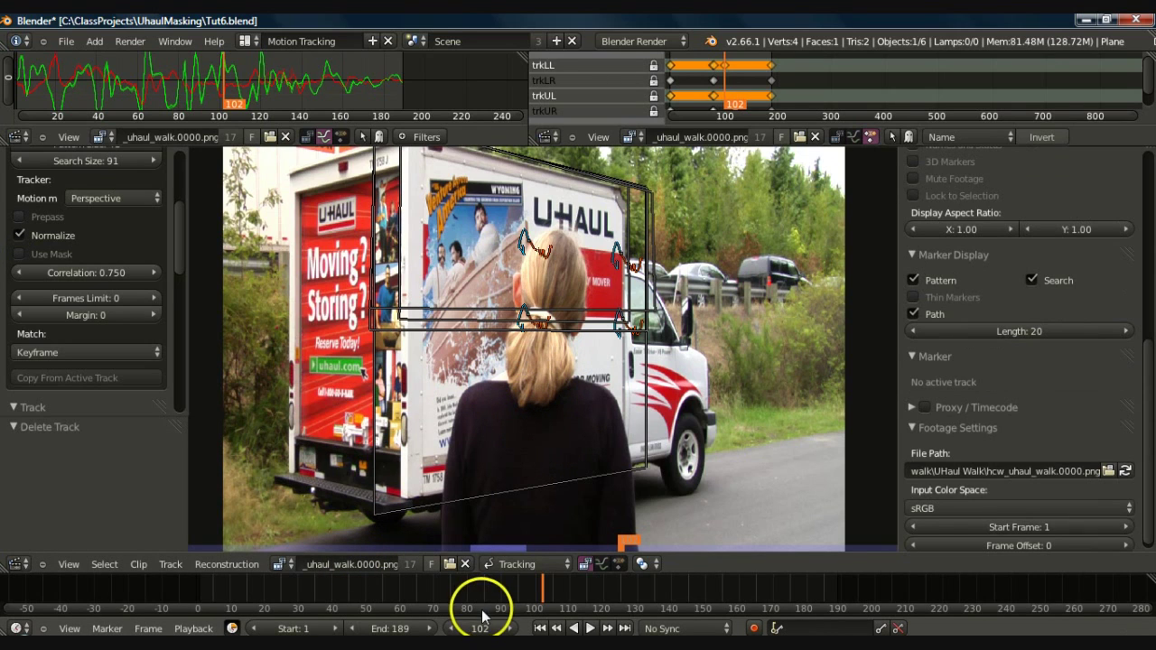
- Go to frame 82 and add a tracking marker on the walker's back, just below the ponytail
click(480, 627)
text(82)
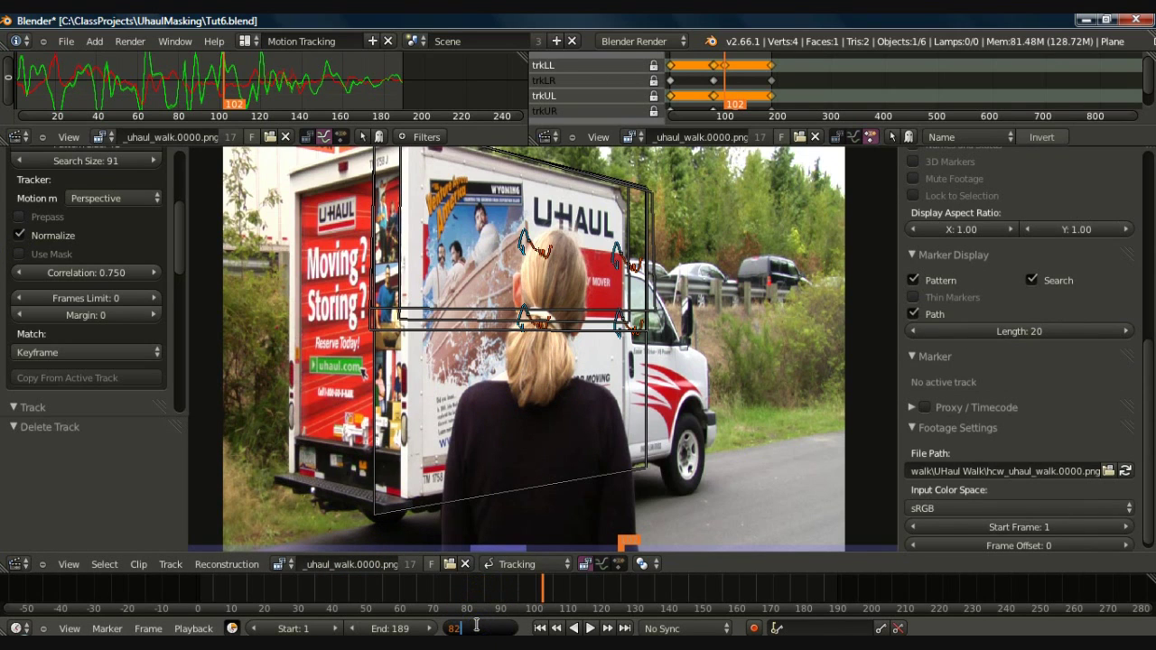
key(Return)
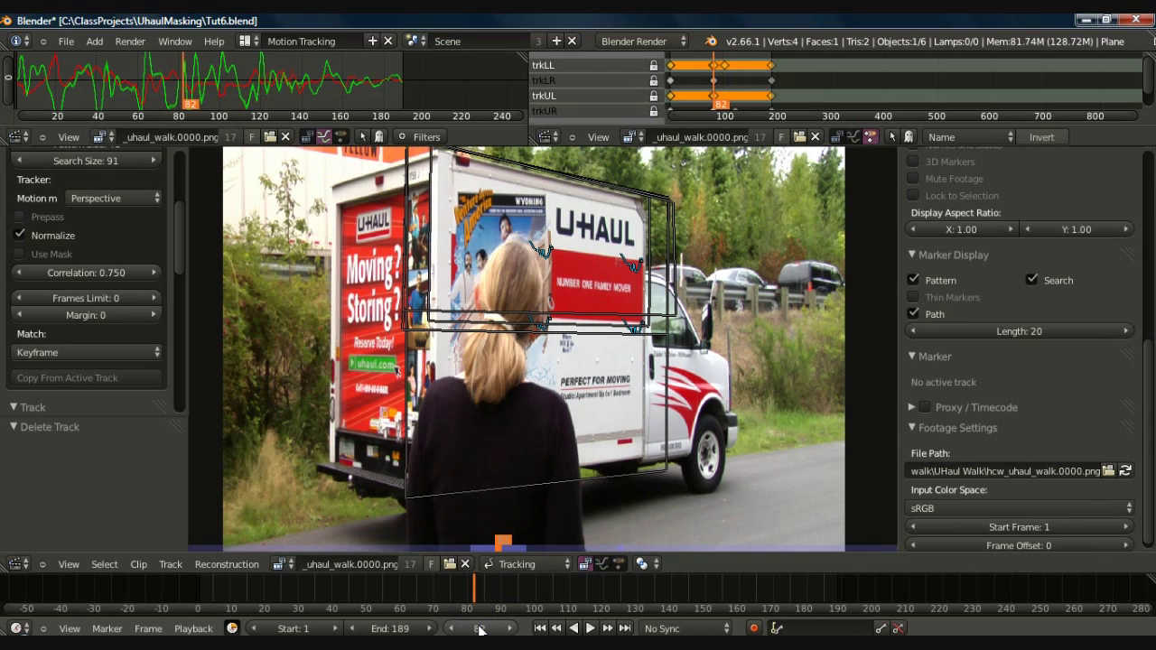
click(484, 403)
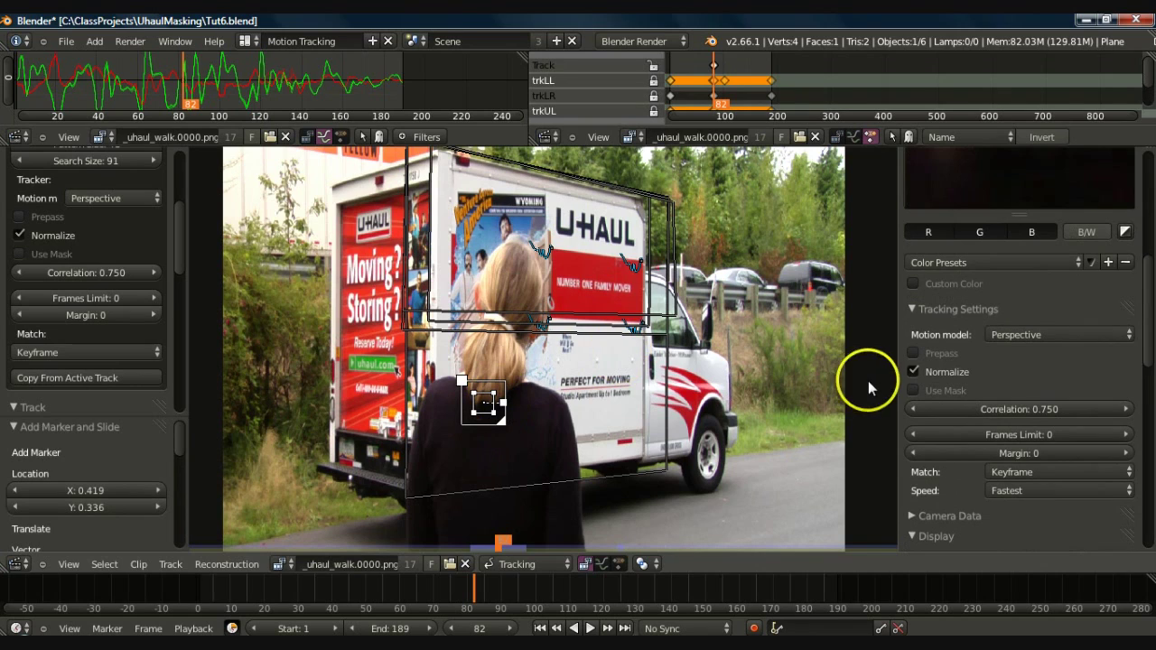
drag(1147, 297, 1146, 282)
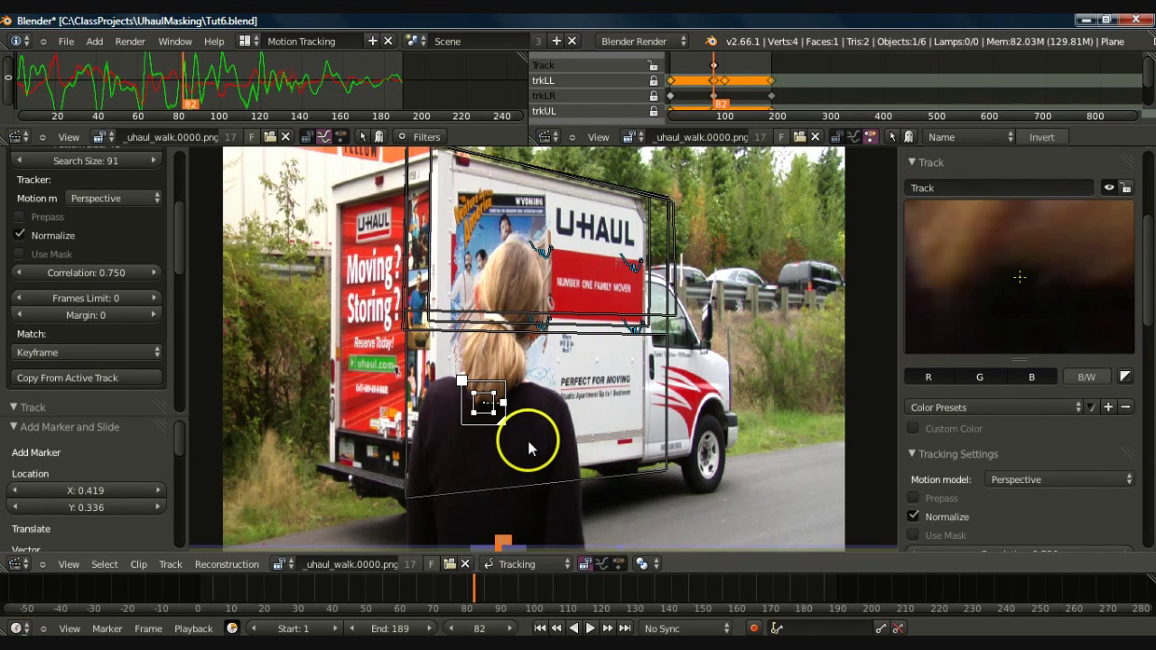
- Scale the marker's pattern area about 4.17 times, enlarge its search area around it and track it forward
key(s)
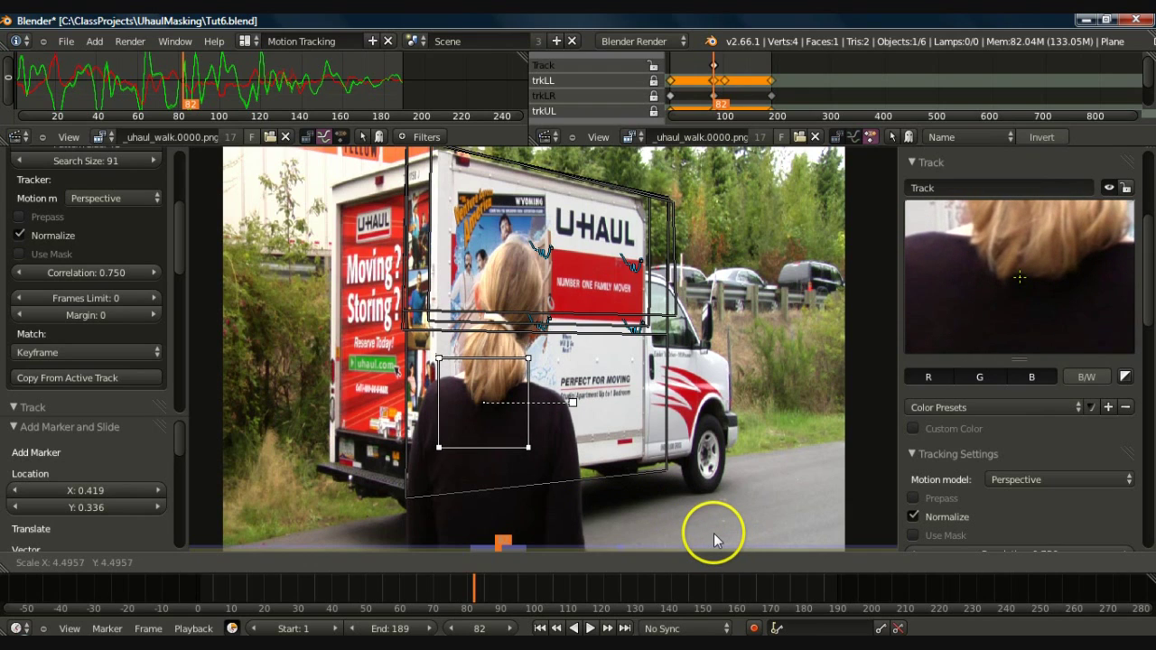
click(698, 522)
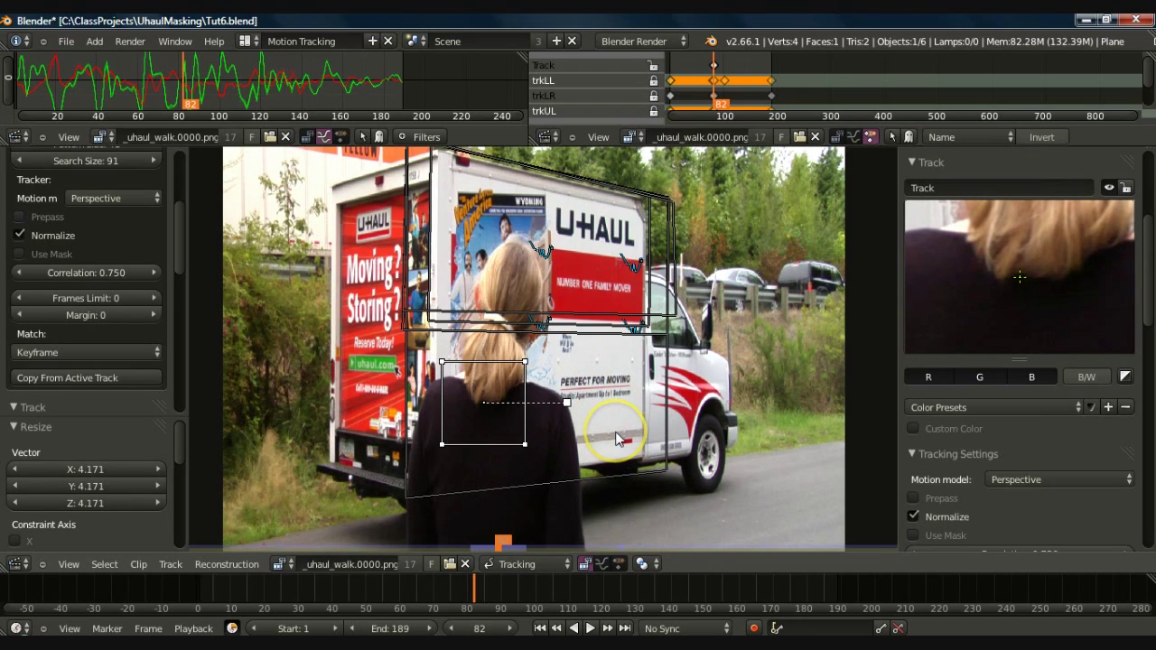
key(alt+s)
drag(573, 493, 596, 516)
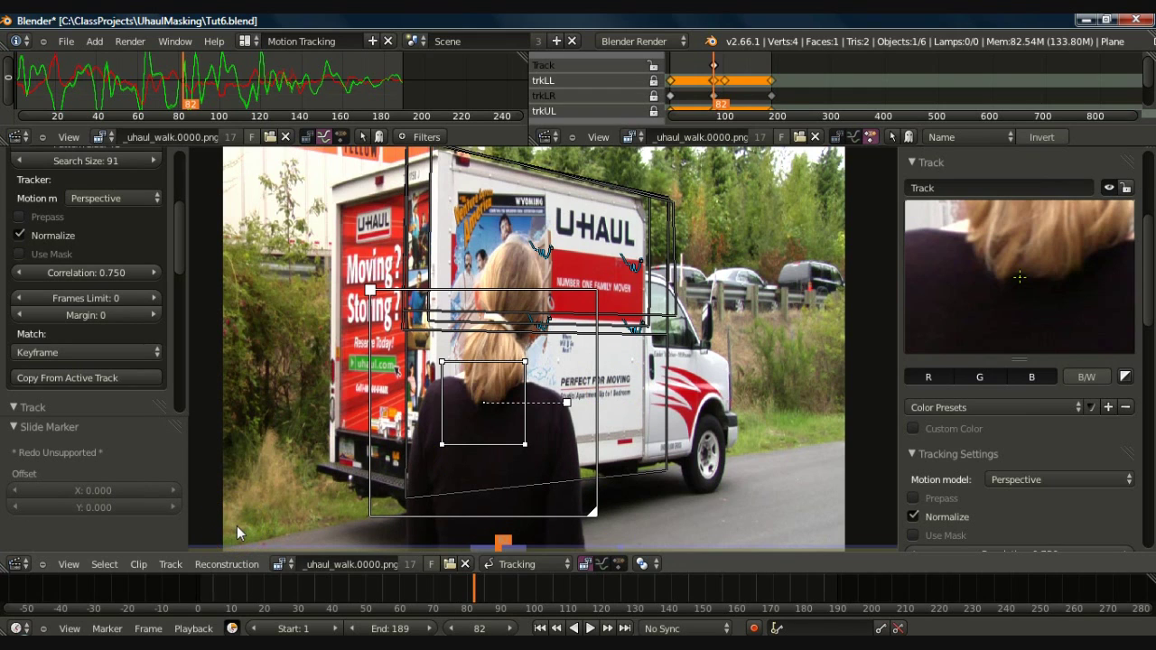
key(ctrl+t)
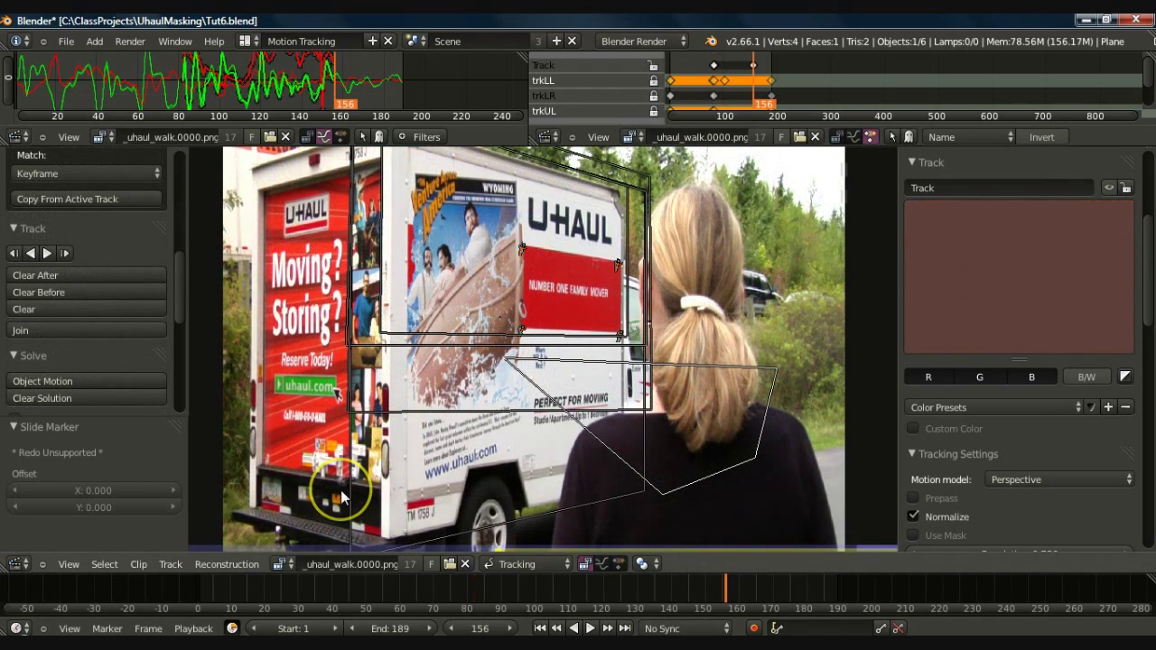
- Step back frame by frame to frame 82 to review how the new track follows the walker
key(Left)
key(Left)
key(Left)
key(Left)
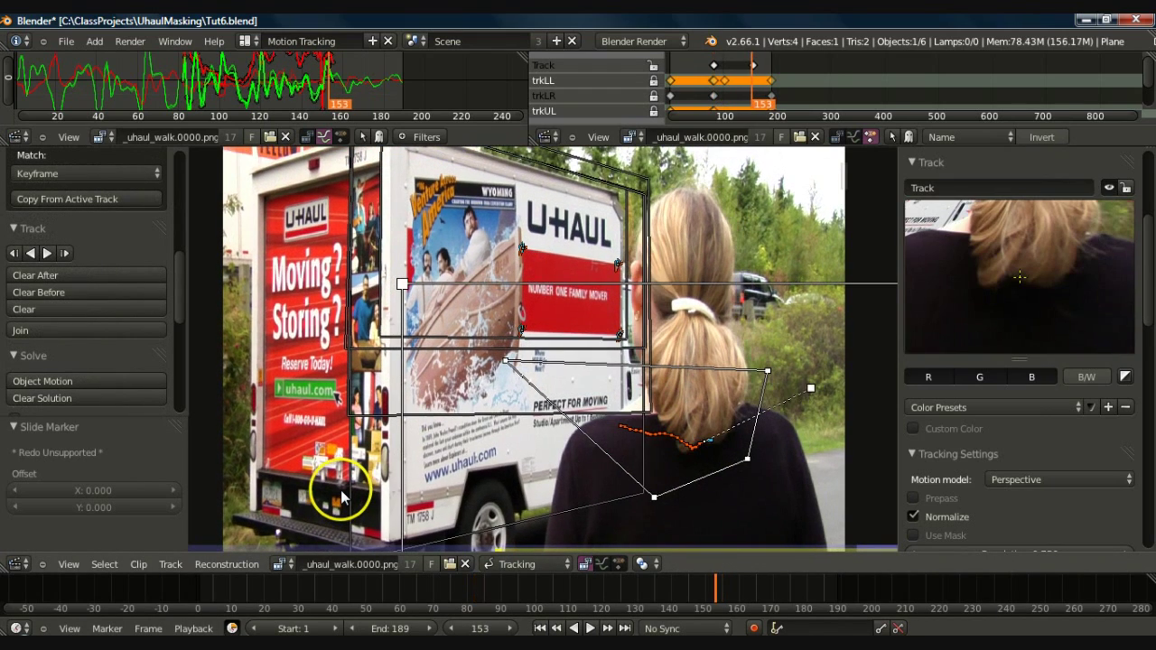
key(Left)
key(Left)
key(Left)
key(Left)
key(Left)
key(Left)
key(Left)
key(Left)
key(Left)
key(Left)
key(Left)
key(Left)
key(Left)
key(Left)
key(Left)
key(Left)
key(Left)
key(Left)
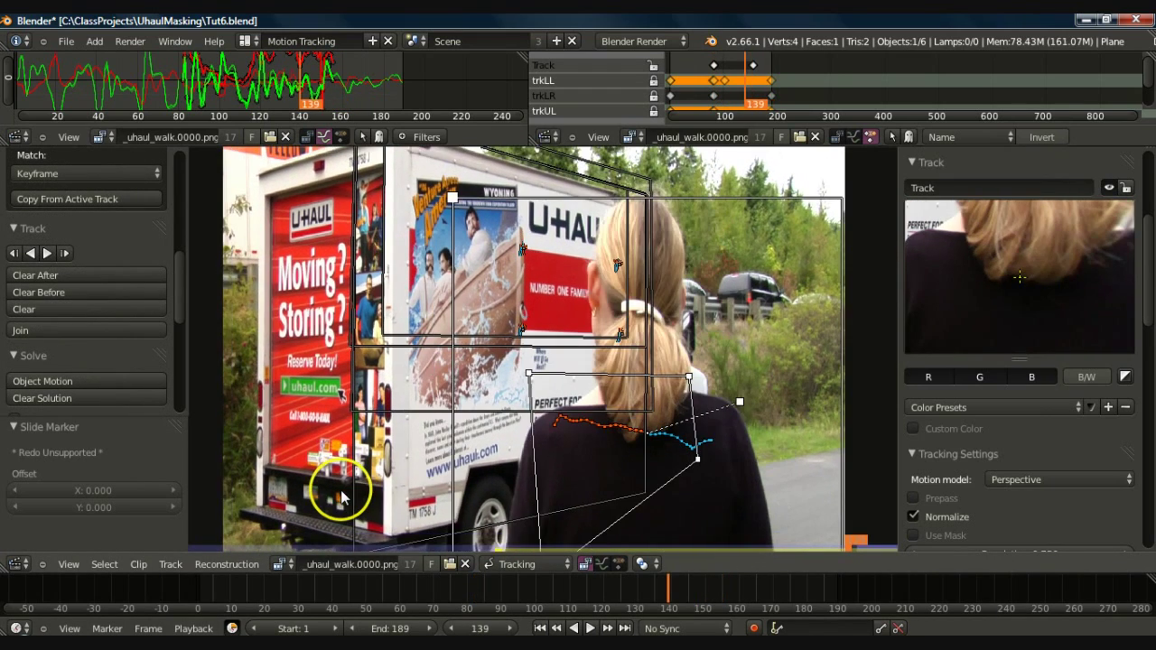
key(Left)
key(Left)
key(Left)
key(Left)
key(Left)
key(Left)
key(Left)
key(Left)
key(Left)
key(Left)
key(Left)
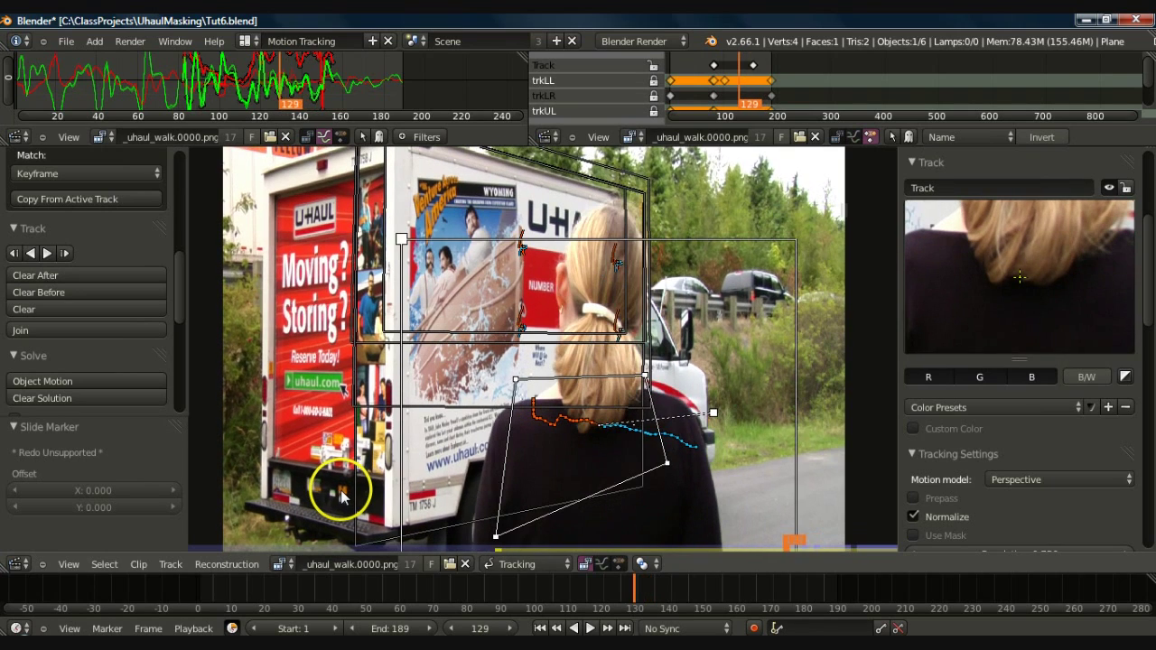
key(Left)
key(Left)
key(Left)
key(Left)
key(Left)
key(Left)
key(Left)
key(Left)
key(Left)
key(Left)
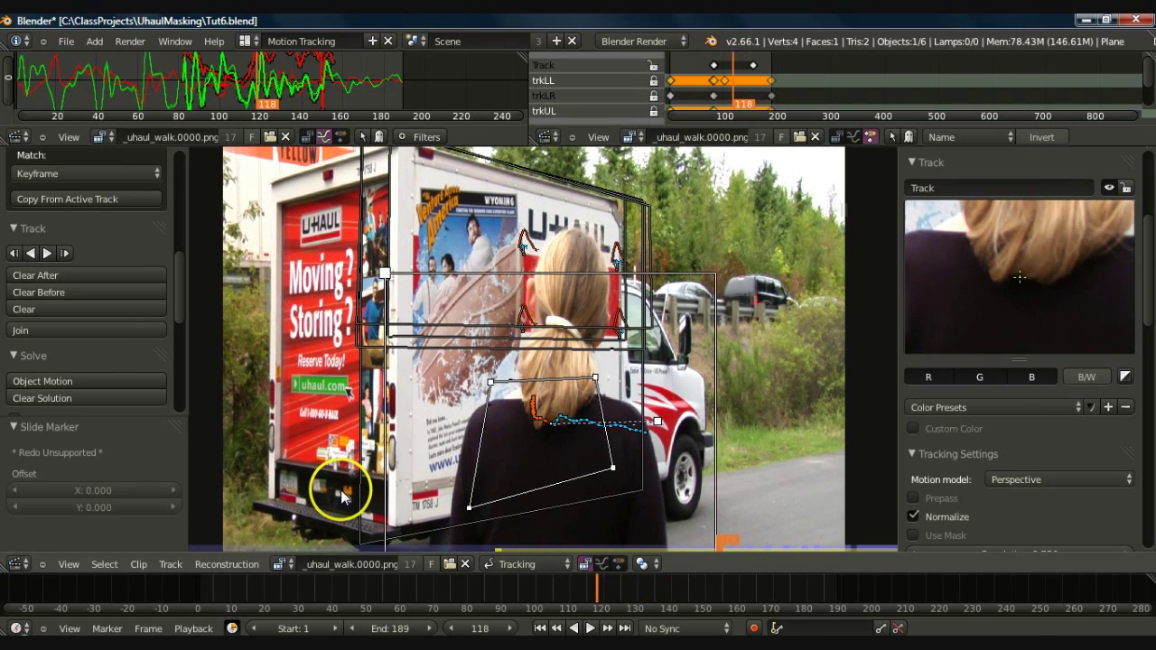
key(Left)
key(Left)
key(Left)
key(Left)
key(Left)
key(Left)
key(Left)
key(Left)
key(Left)
key(Left)
key(Left)
key(Left)
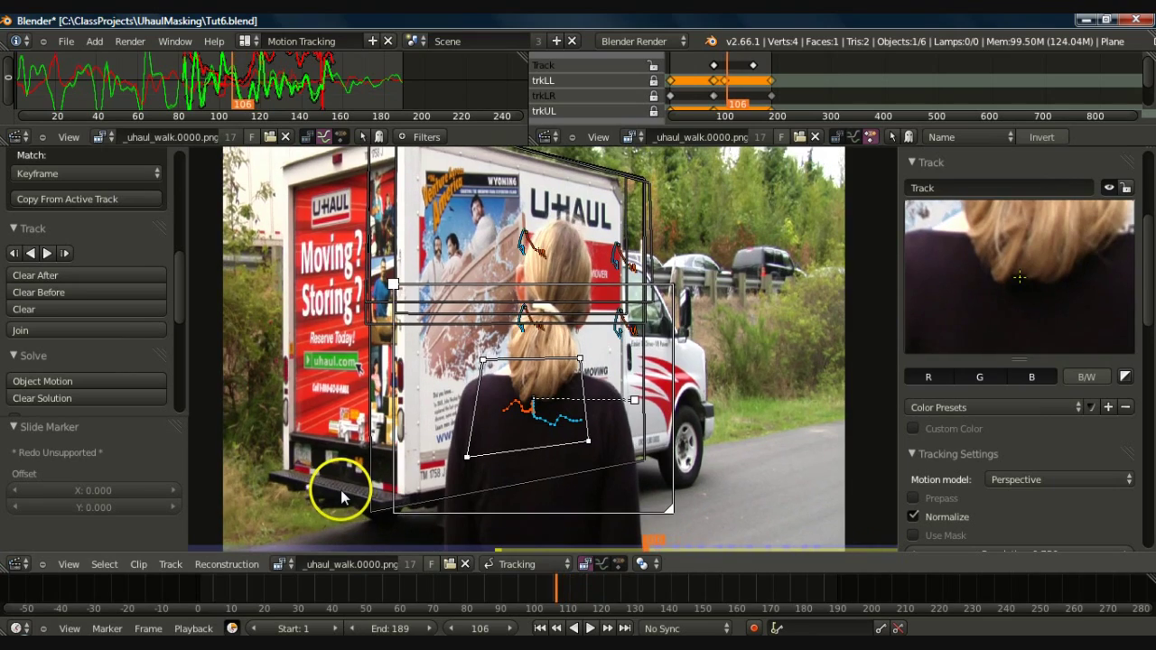
key(Left)
key(Left)
key(Left)
key(Left)
key(Left)
key(Left)
key(Left)
key(Left)
key(Left)
key(Left)
key(Left)
key(Left)
key(Left)
key(Left)
key(Left)
key(Left)
key(Left)
key(Left)
key(Left)
key(Left)
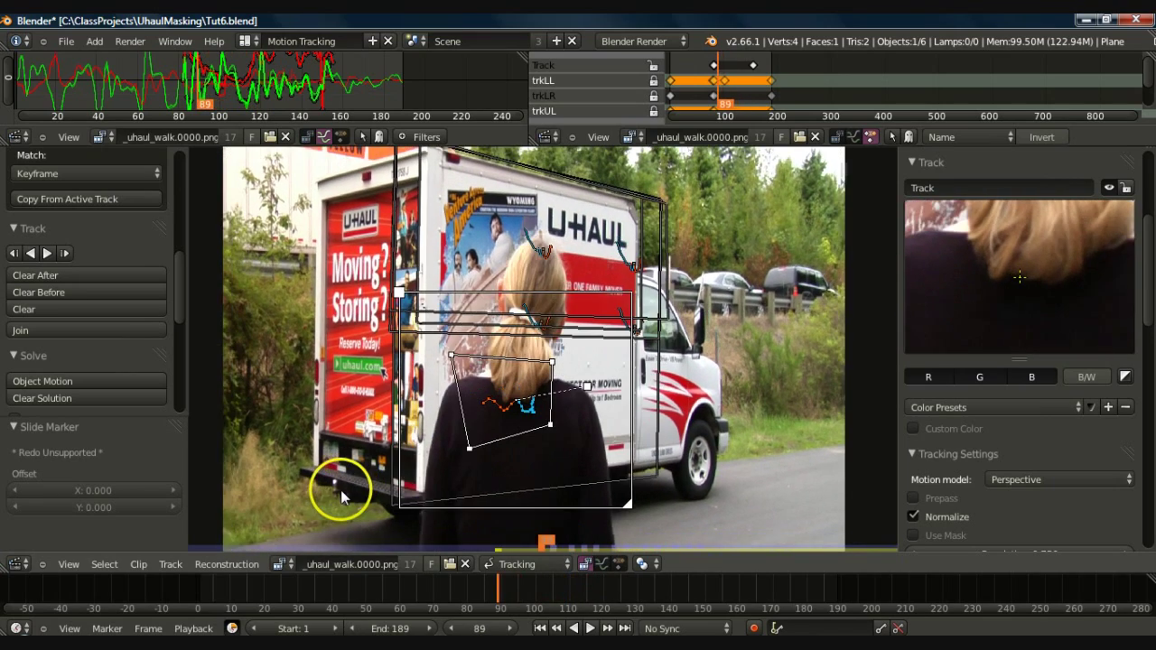
key(Right)
key(Right)
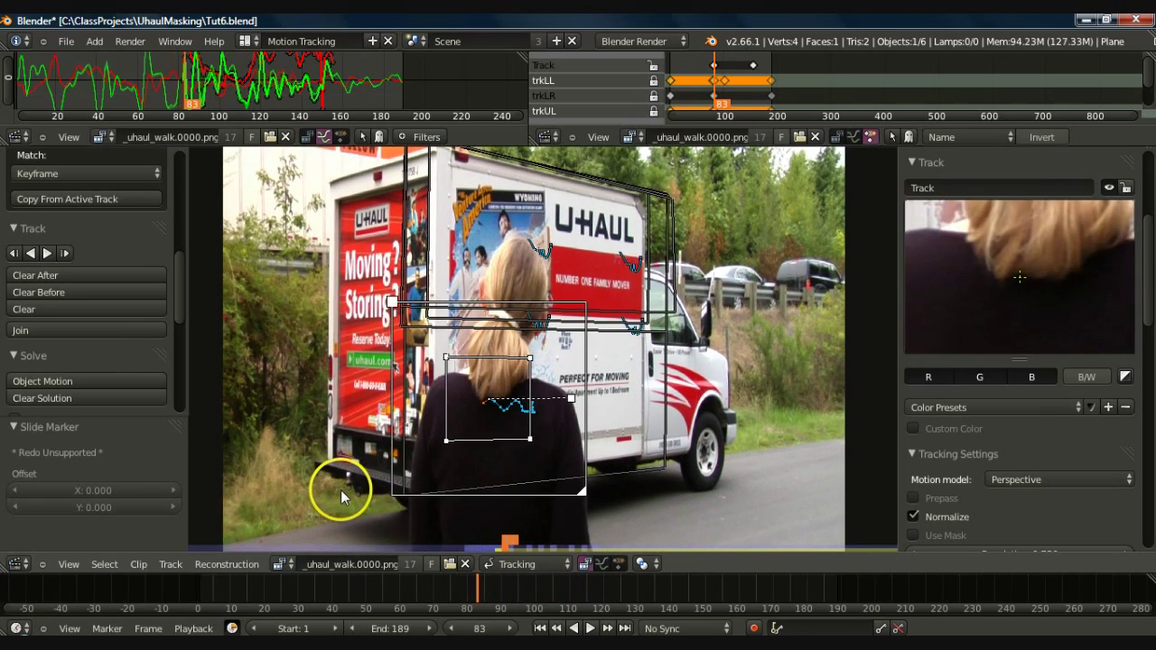
click(70, 627)
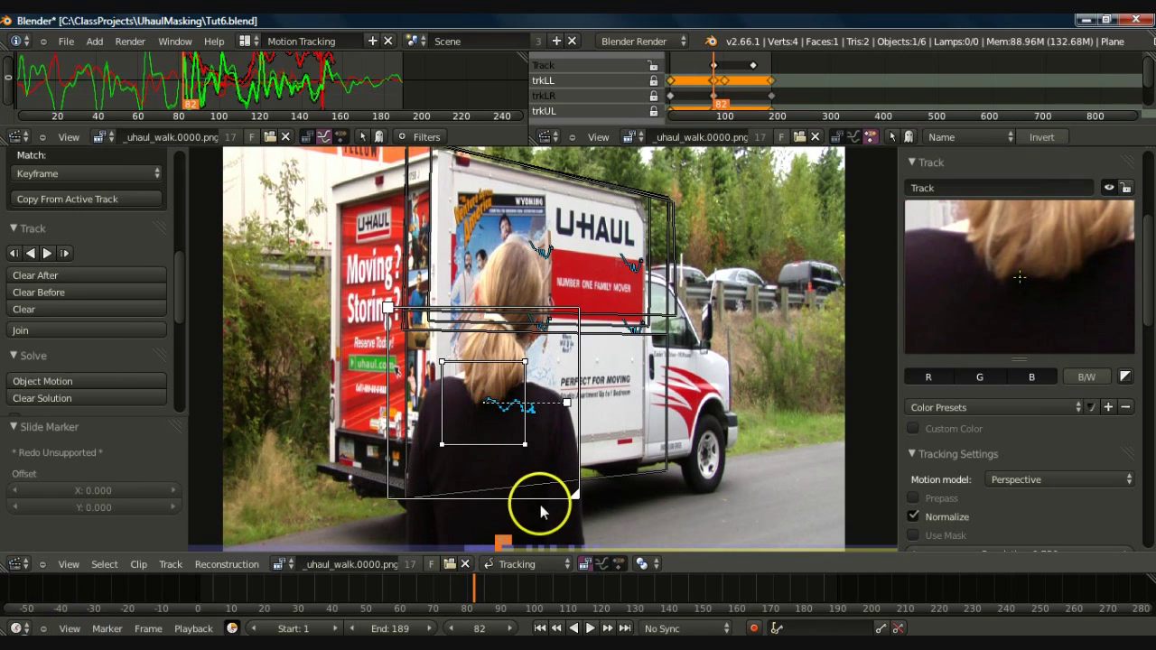
- Switch the clip editor to Mask mode, staying on frame 82
click(524, 564)
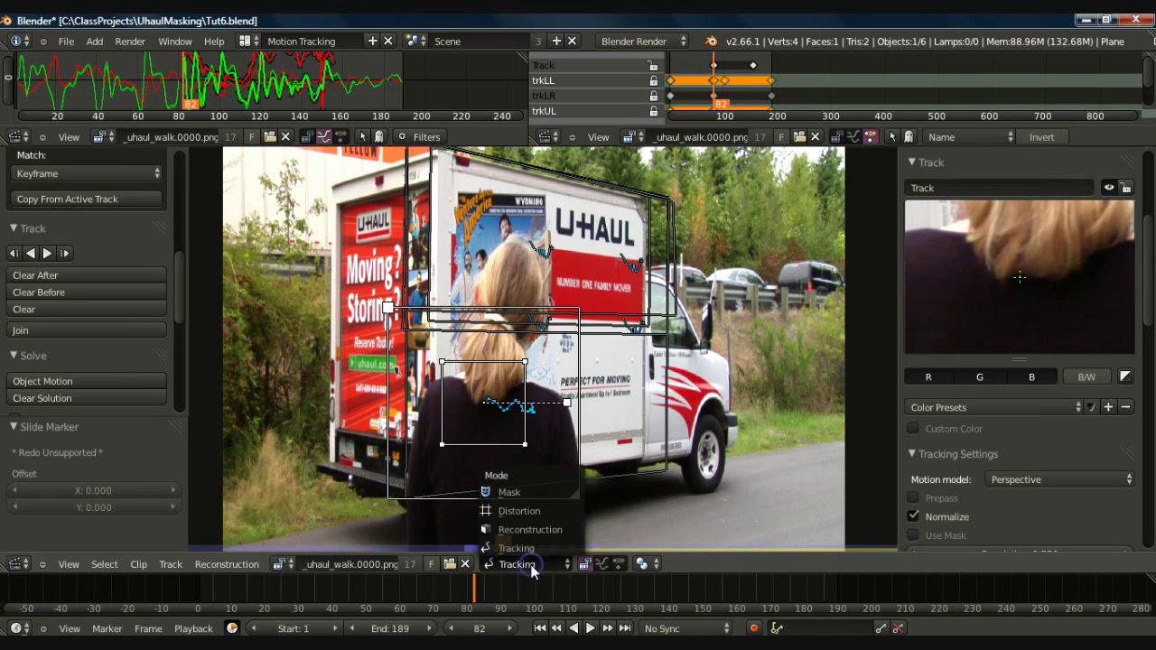
click(515, 493)
click(470, 628)
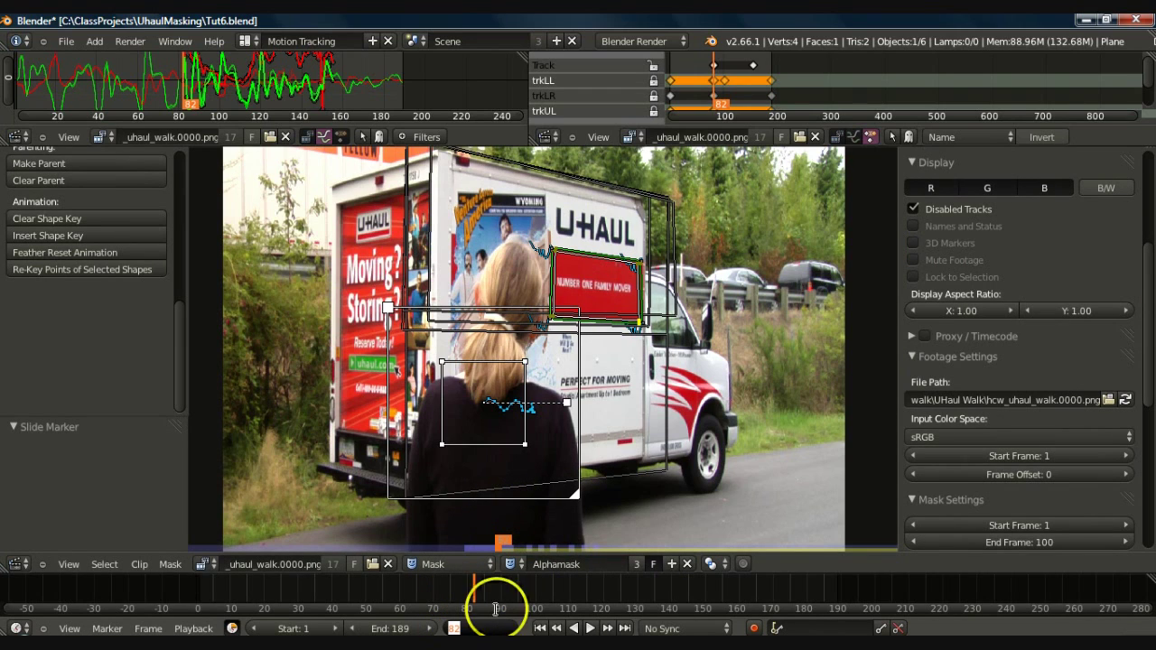
click(677, 523)
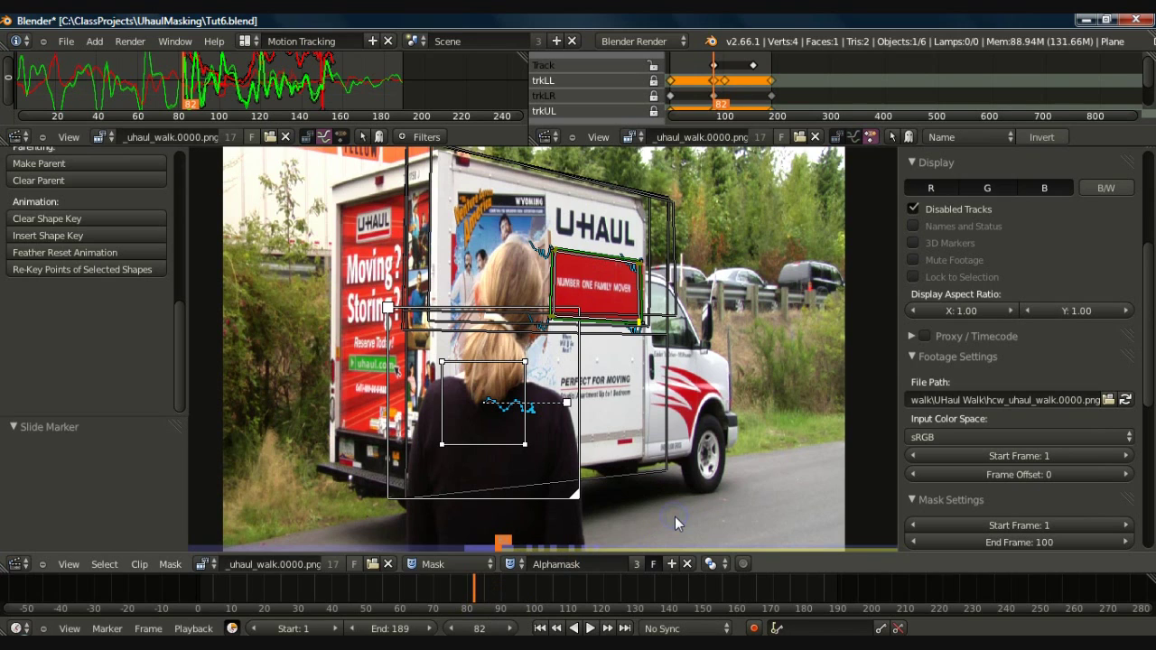
- Add a mask layer named GarbageMatte and hide the UhaulAlpha layer
drag(1151, 287, 1145, 405)
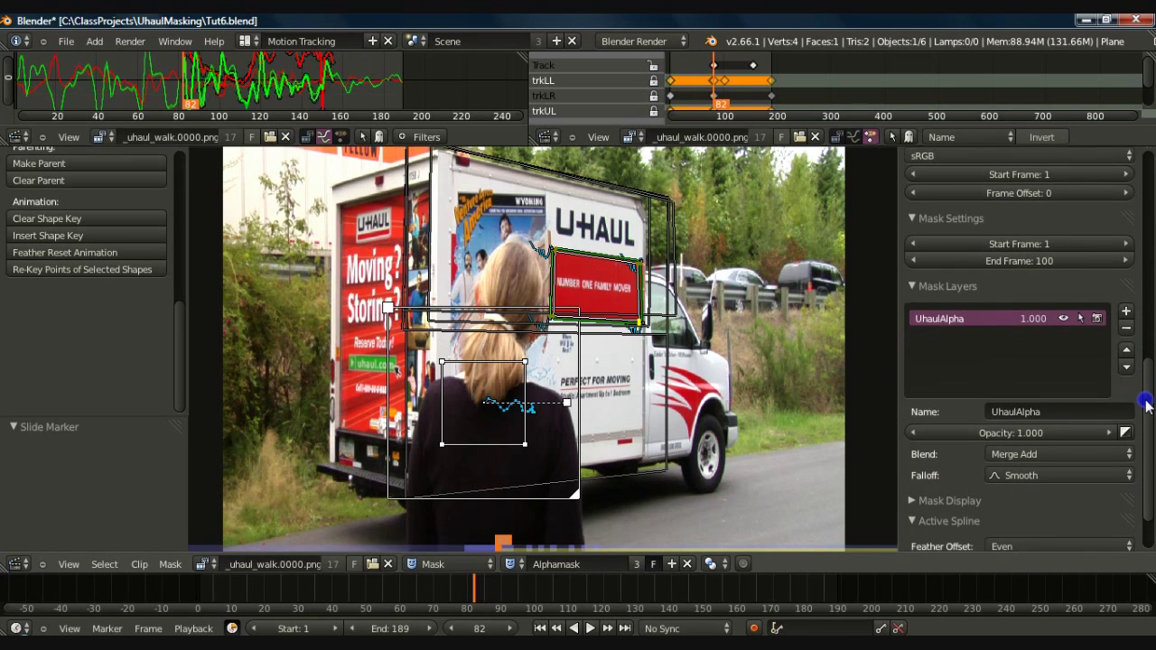
click(1126, 311)
click(1026, 410)
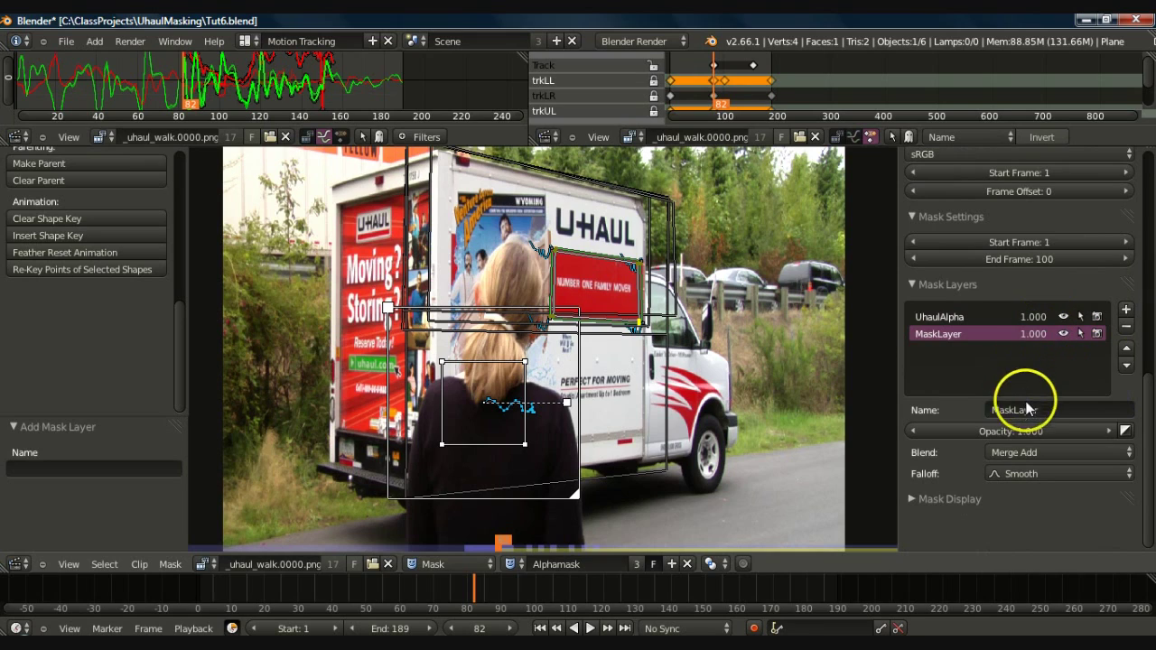
text(GarbageMatte)
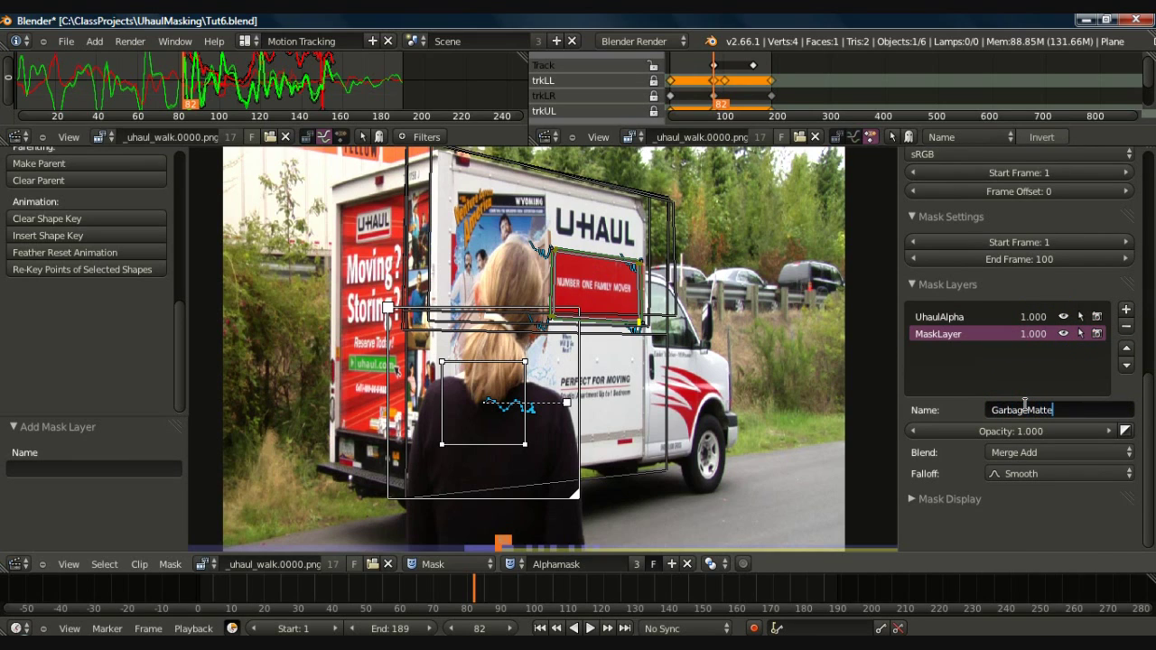
key(Return)
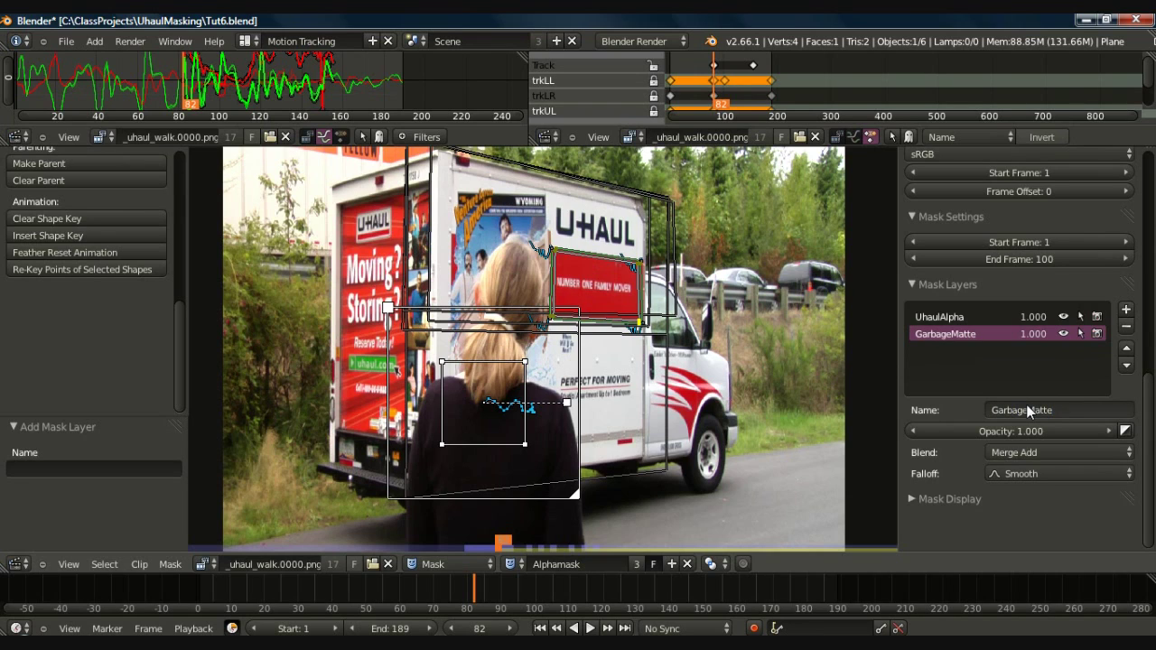
click(1065, 316)
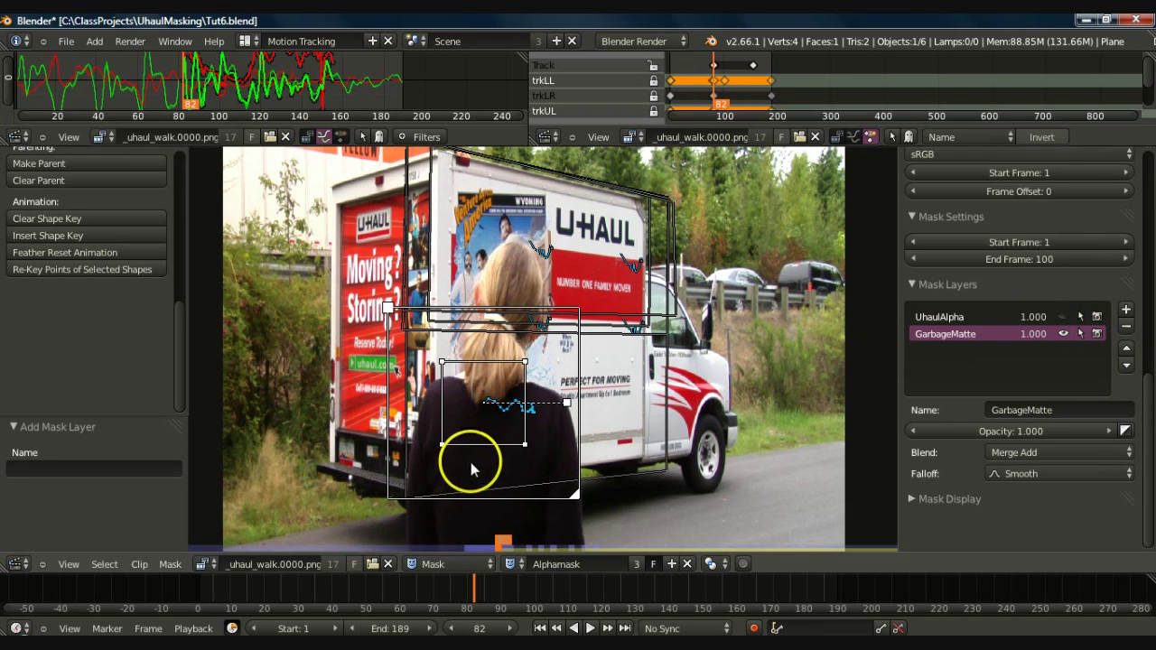
- Draw mask spline points on the GarbageMatte layer around the walker's head, from the nape over the crown and back to the neck
ctrl+click(473, 314)
ctrl+drag(479, 273, 481, 270)
ctrl+click(496, 248)
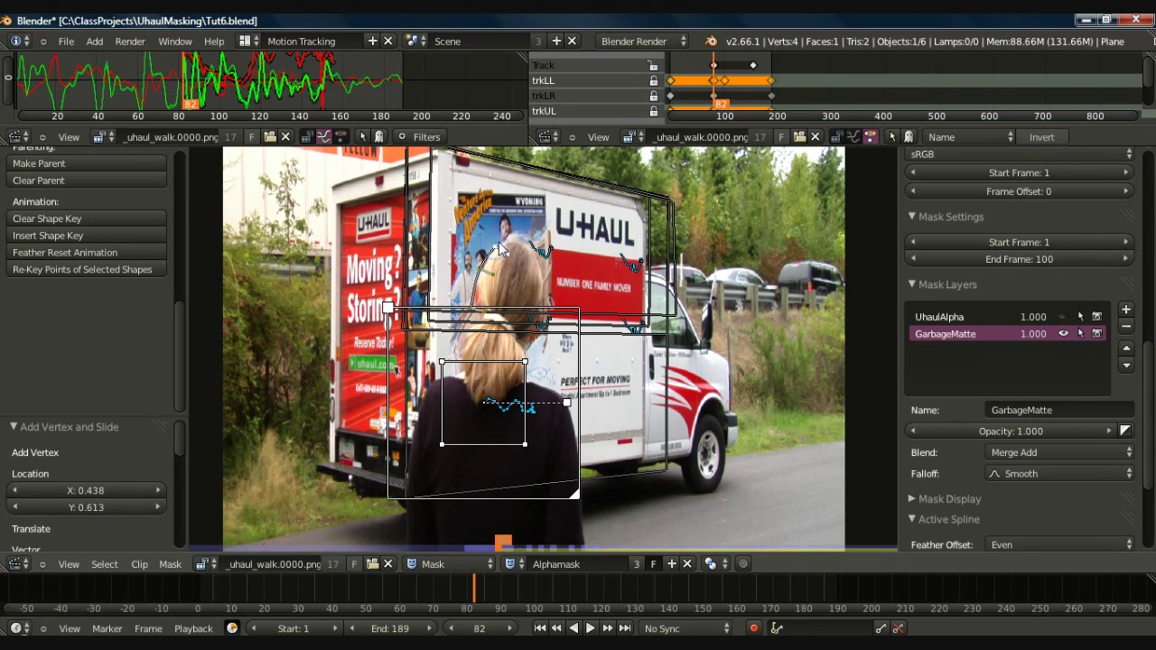
ctrl+click(518, 240)
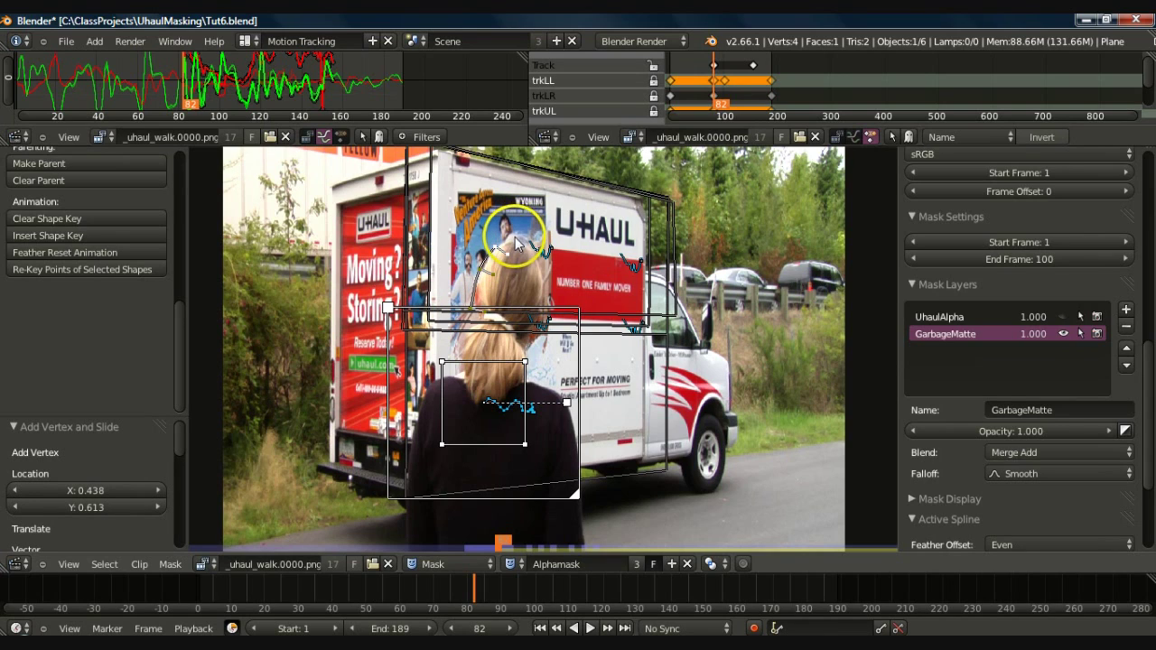
ctrl+click(538, 246)
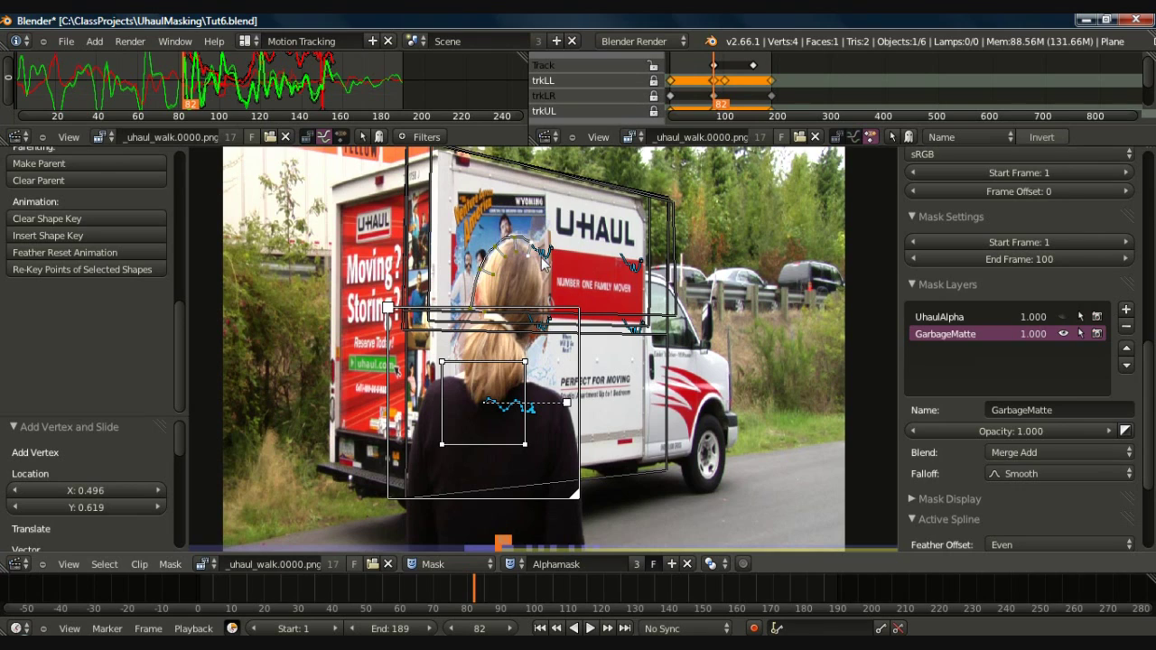
ctrl+click(547, 273)
ctrl+click(540, 322)
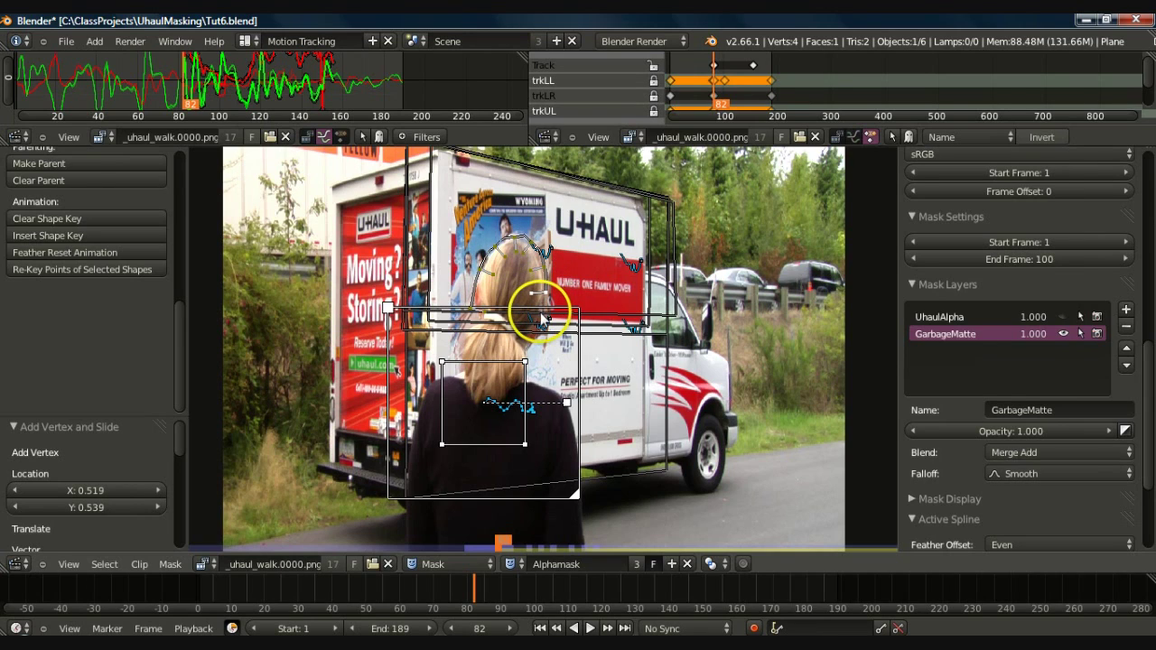
ctrl+click(532, 340)
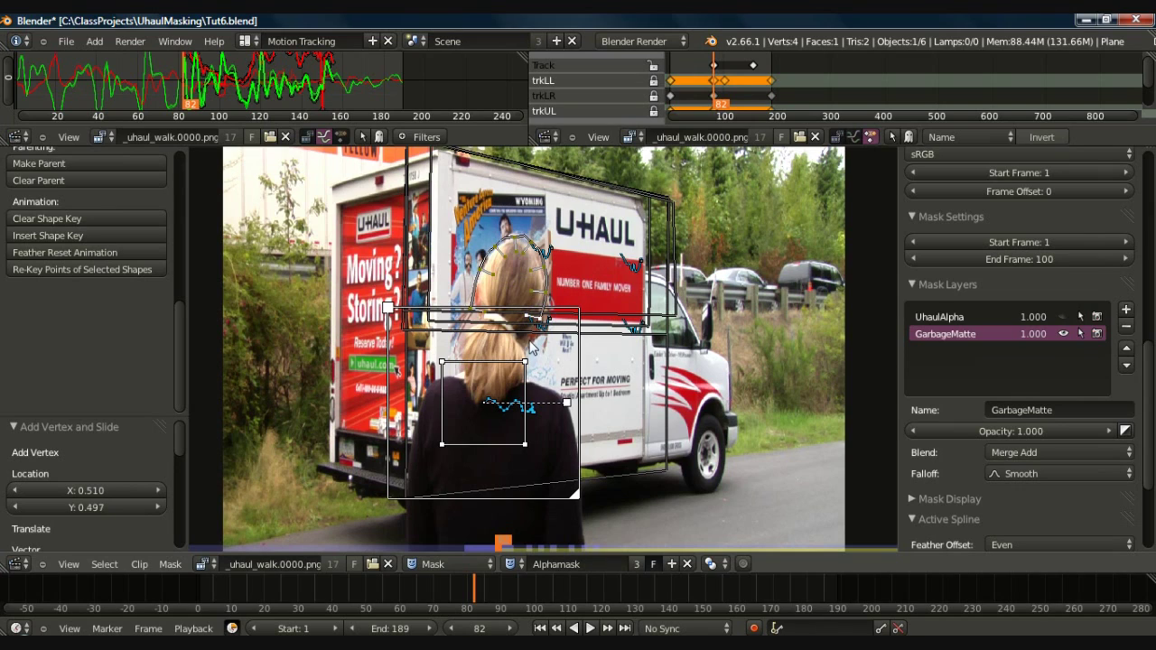
ctrl+click(522, 336)
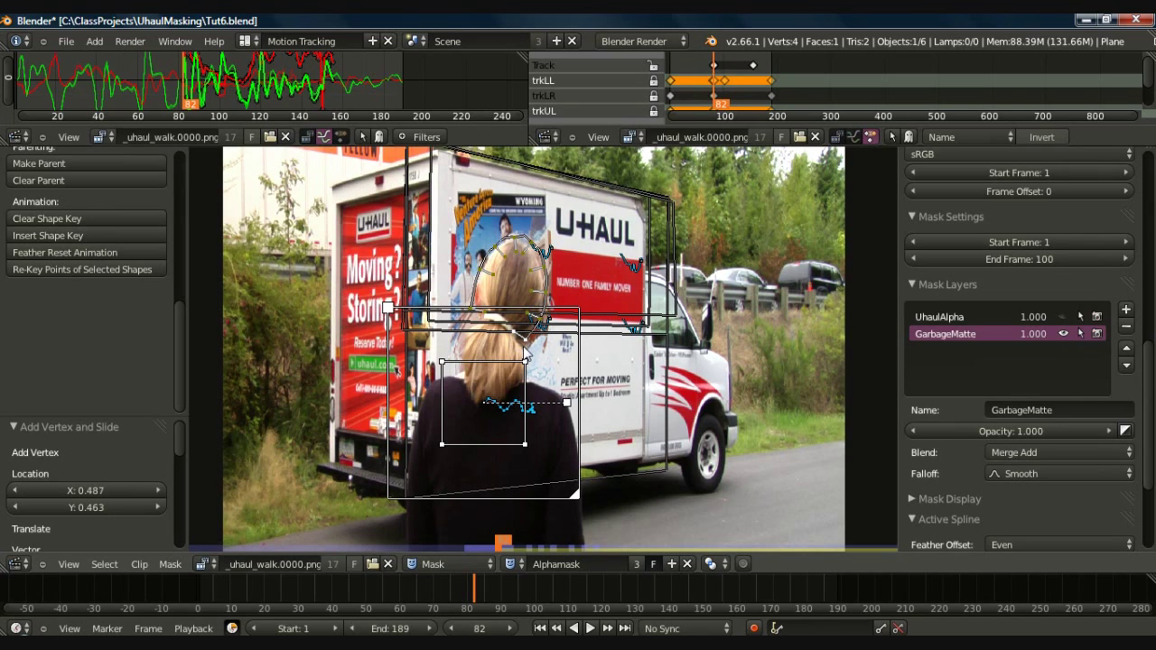
- Continue the mask points around the walker's lower hair and up its other side, fit them to the outline and close the spline
ctrl+click(527, 368)
ctrl+click(523, 375)
ctrl+click(498, 413)
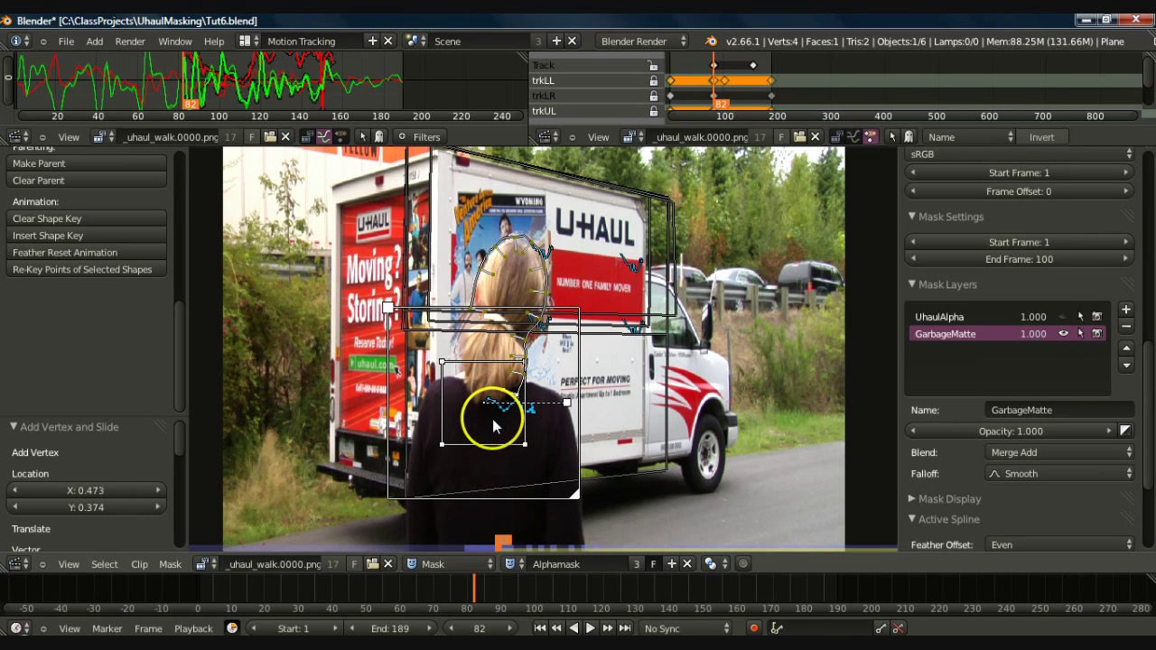
ctrl+click(481, 423)
ctrl+click(473, 403)
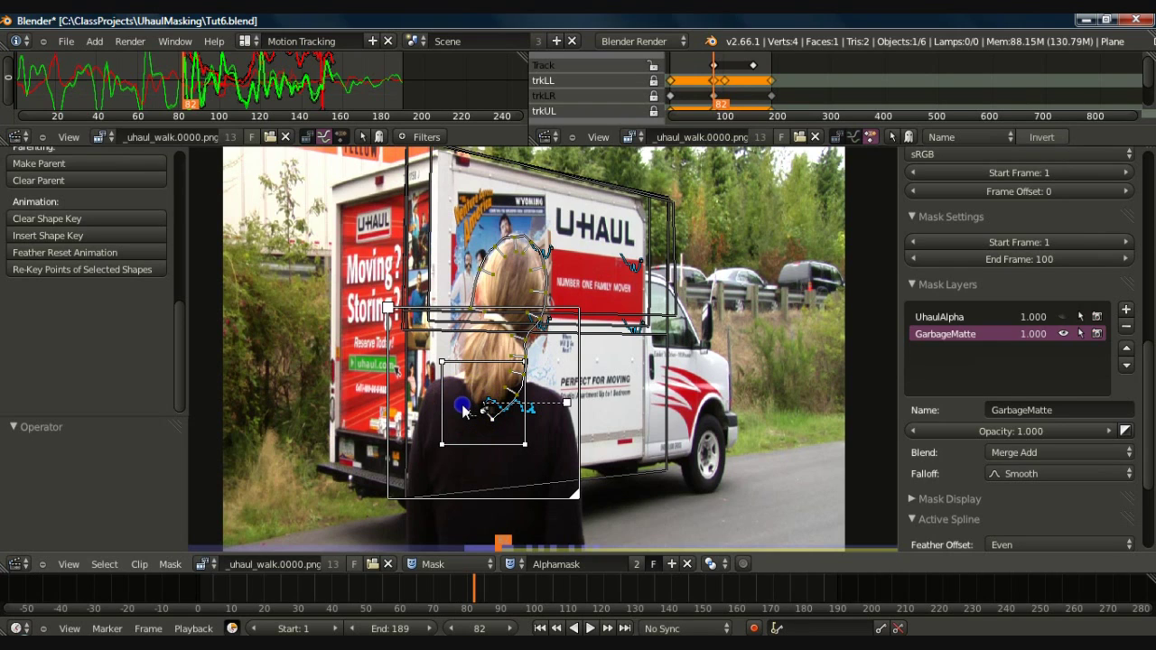
ctrl+click(463, 410)
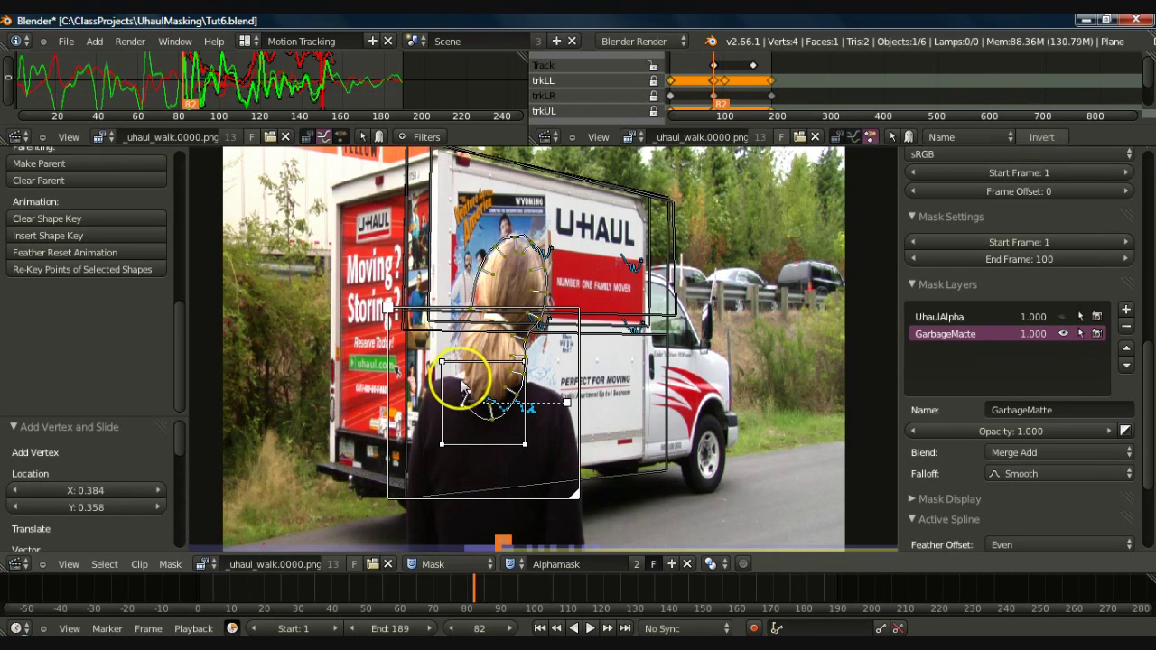
drag(462, 404, 467, 403)
ctrl+click(460, 377)
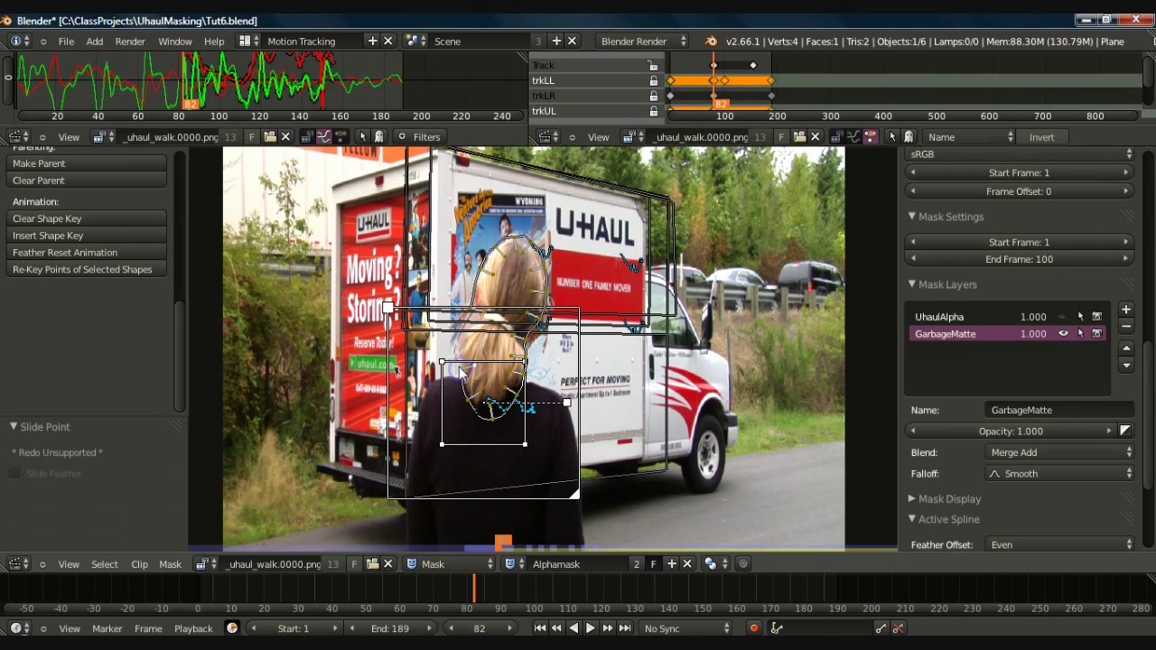
drag(460, 341, 469, 333)
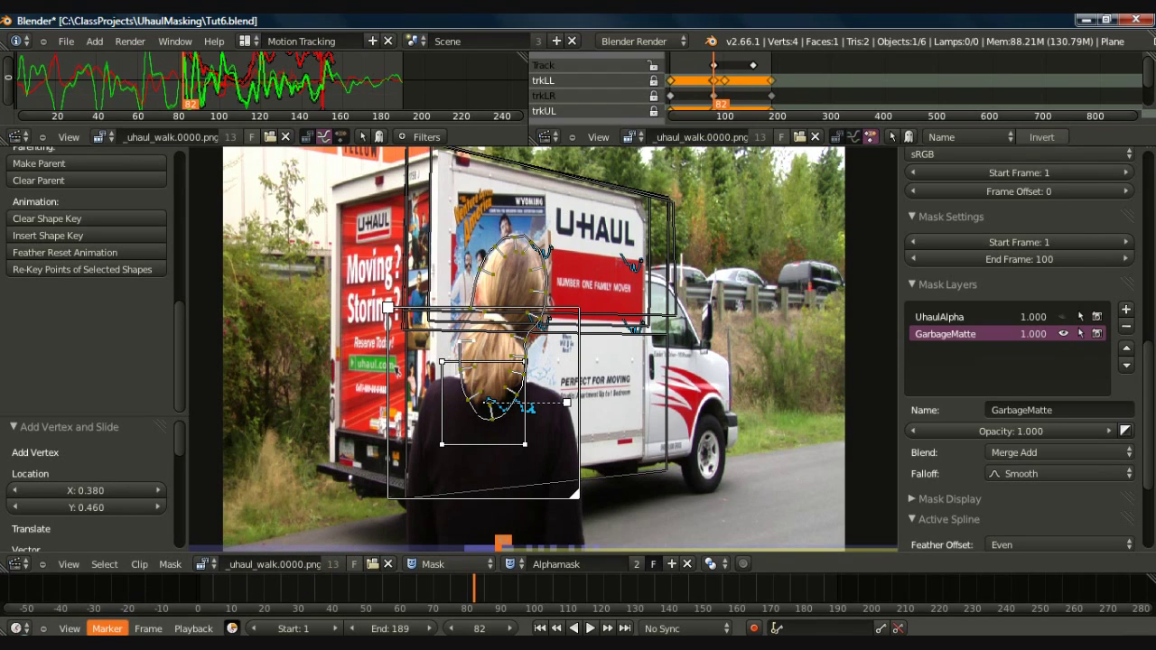
key(alt+c)
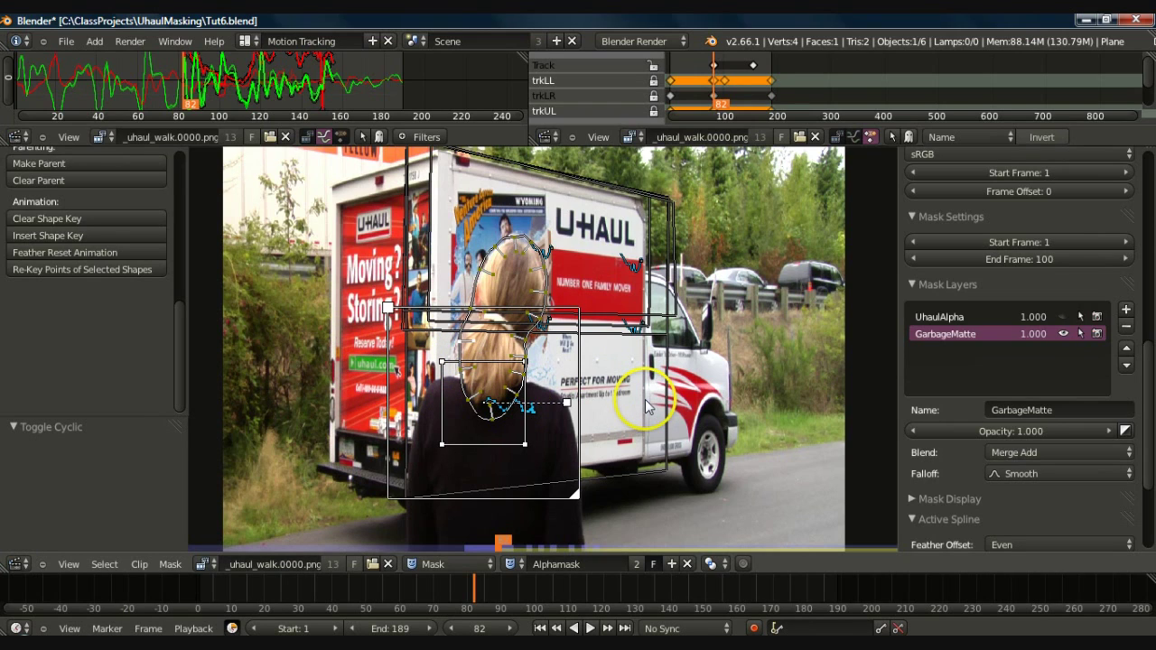
- Parent all the head mask's points to the walker's track and scale the mask to about 0.884
key(a)
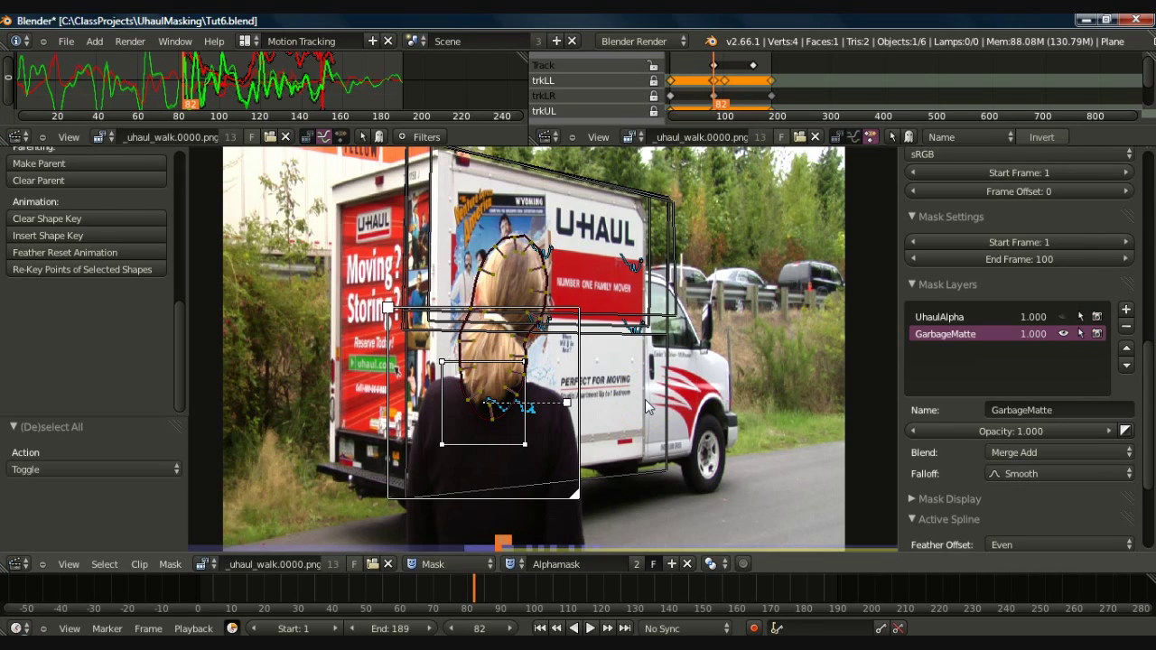
key(a)
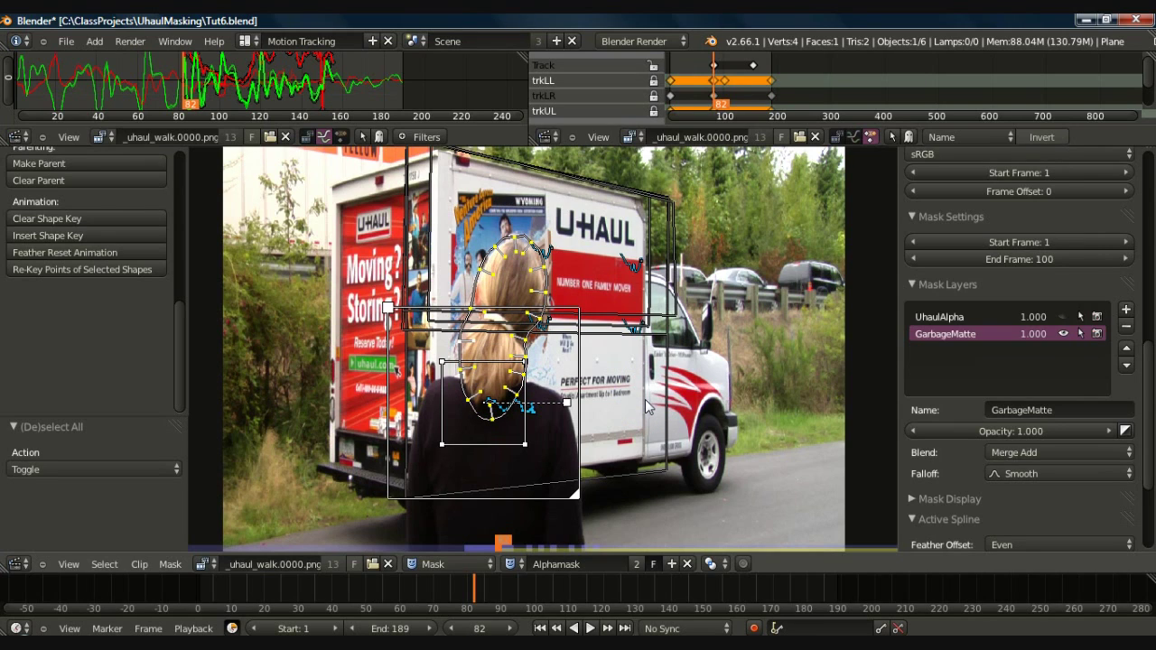
key(ctrl+p)
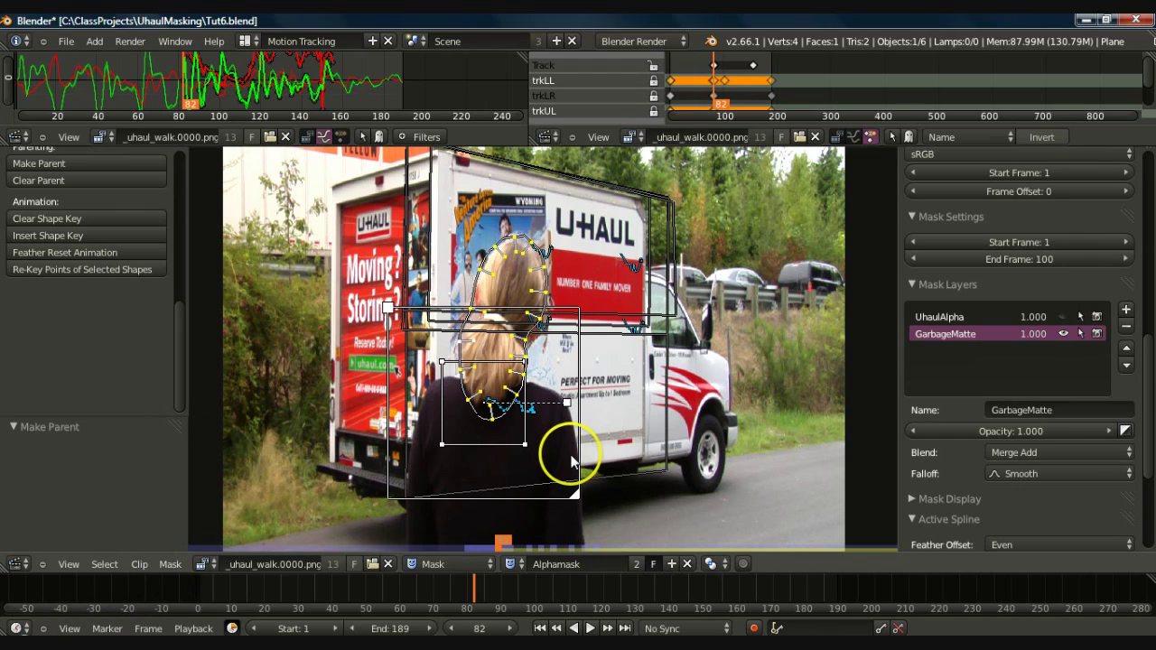
key(s)
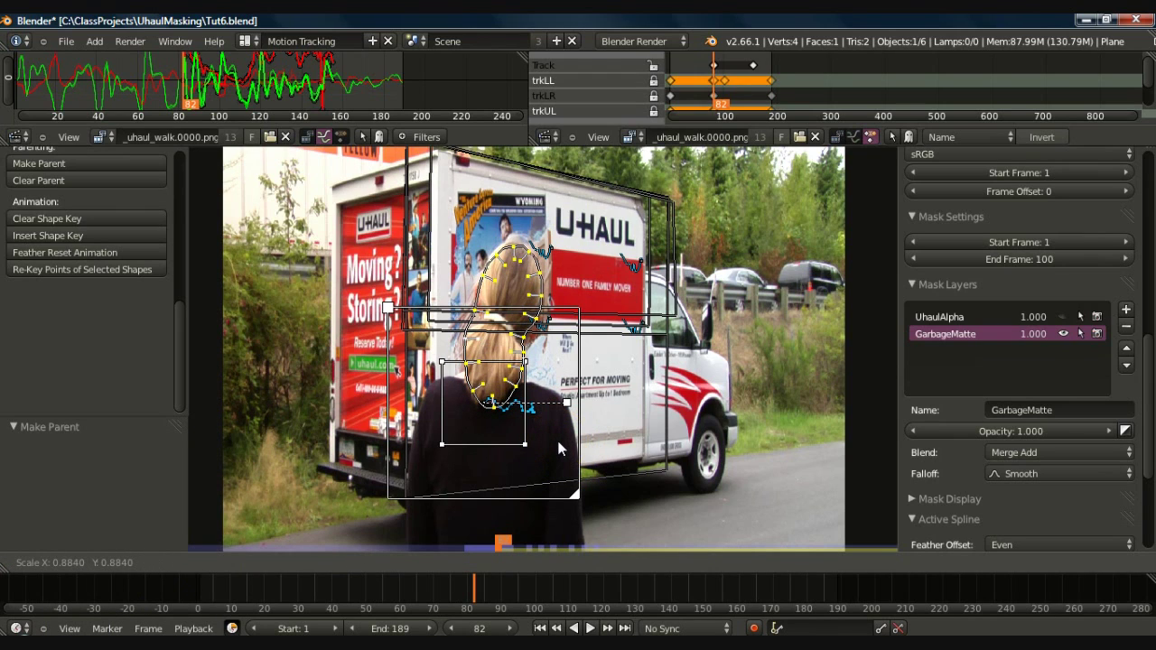
click(558, 447)
- Switch the head spline's direction and expand its feather outward by about 1.566
key(alt+s)
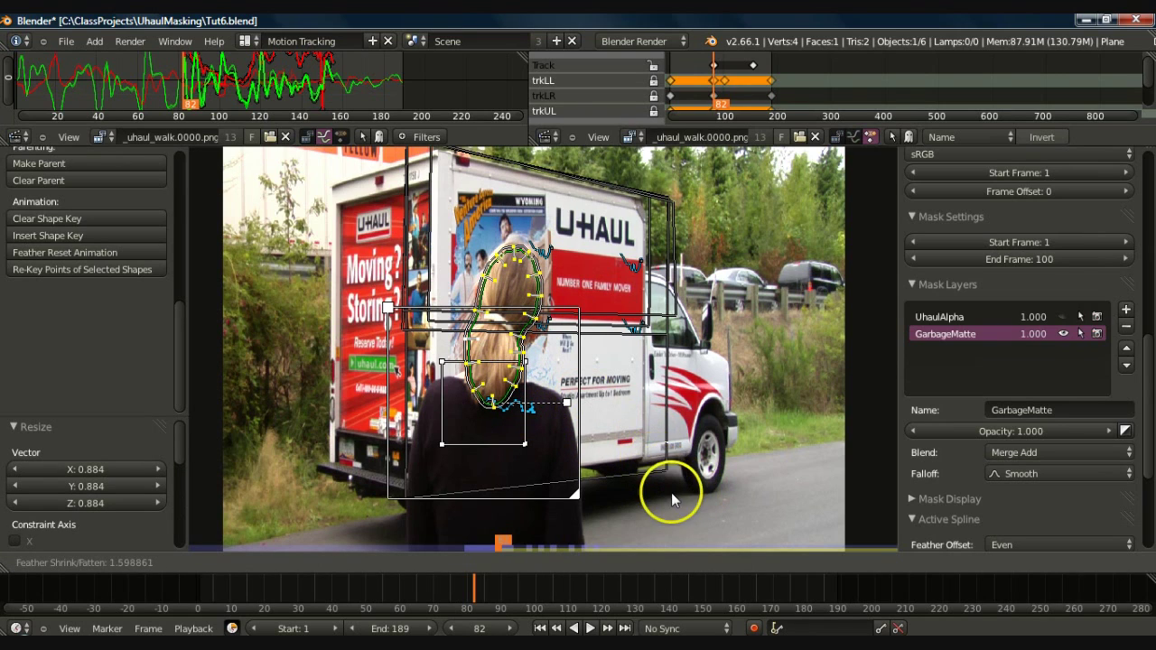
click(676, 504)
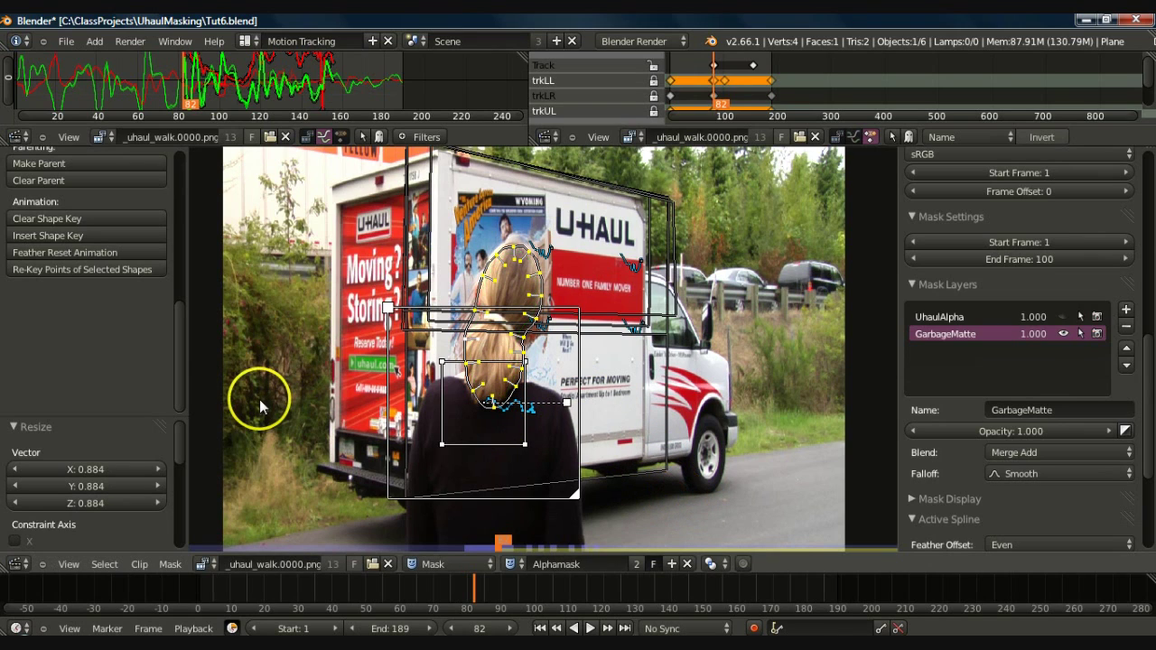
drag(178, 370, 180, 290)
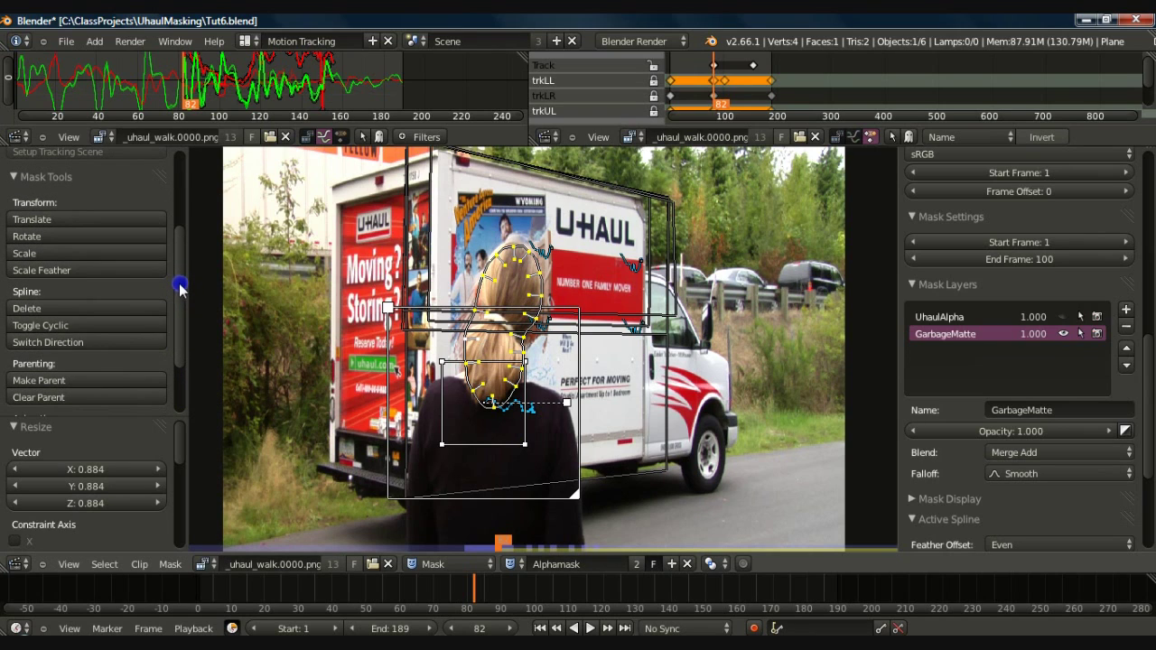
click(54, 346)
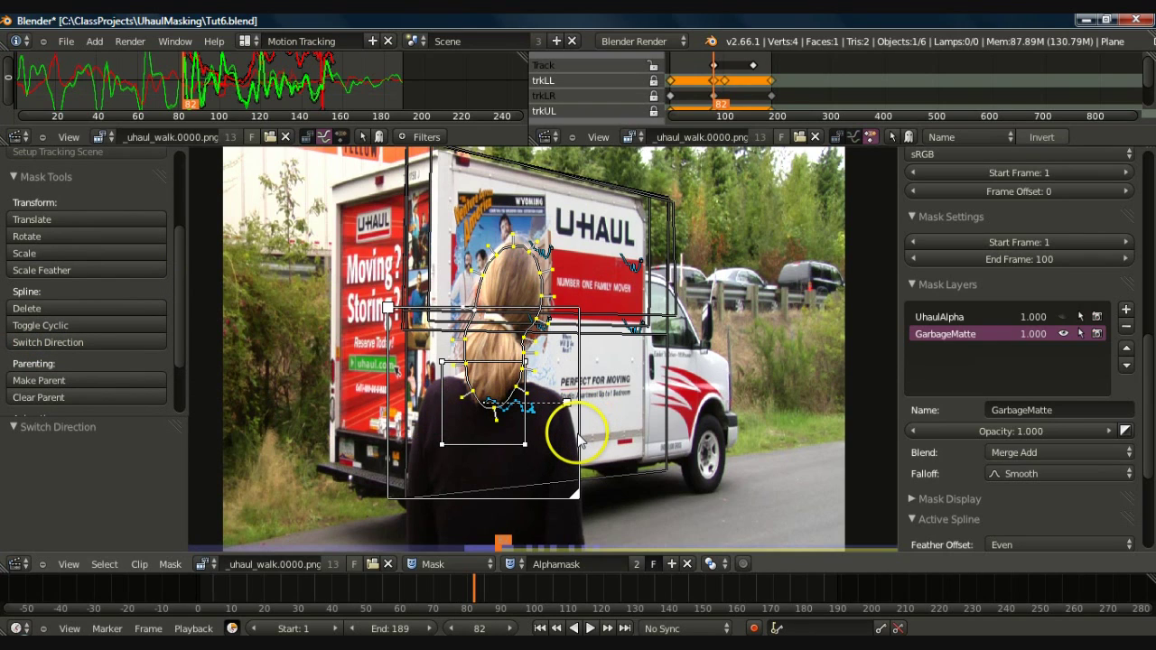
key(alt+s)
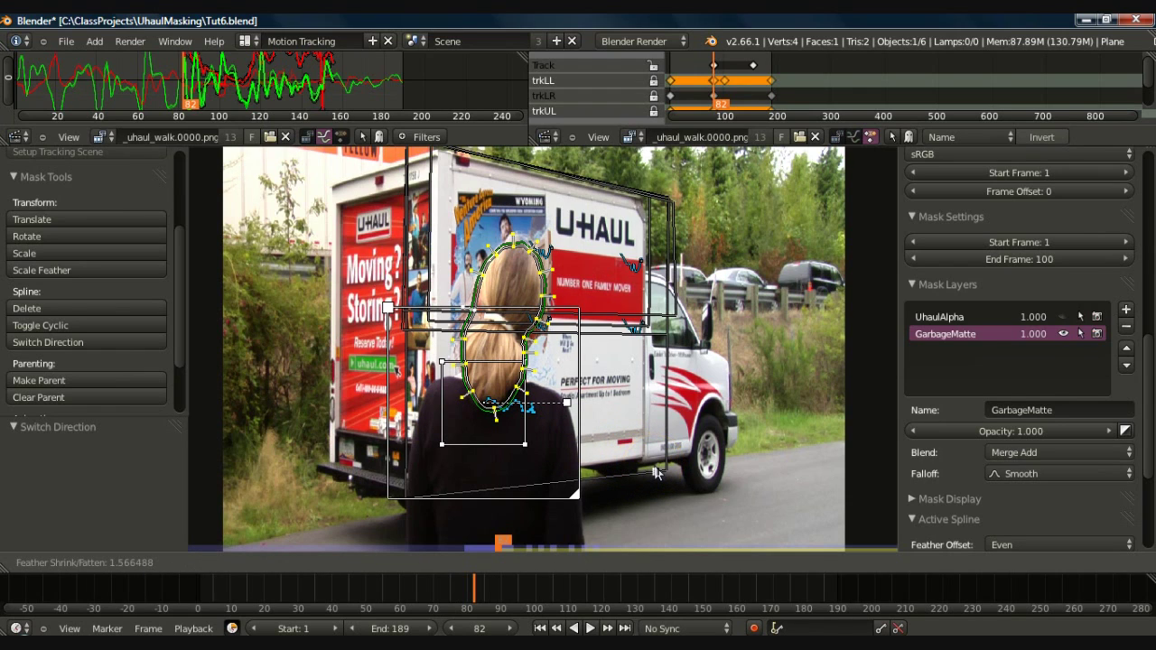
click(657, 474)
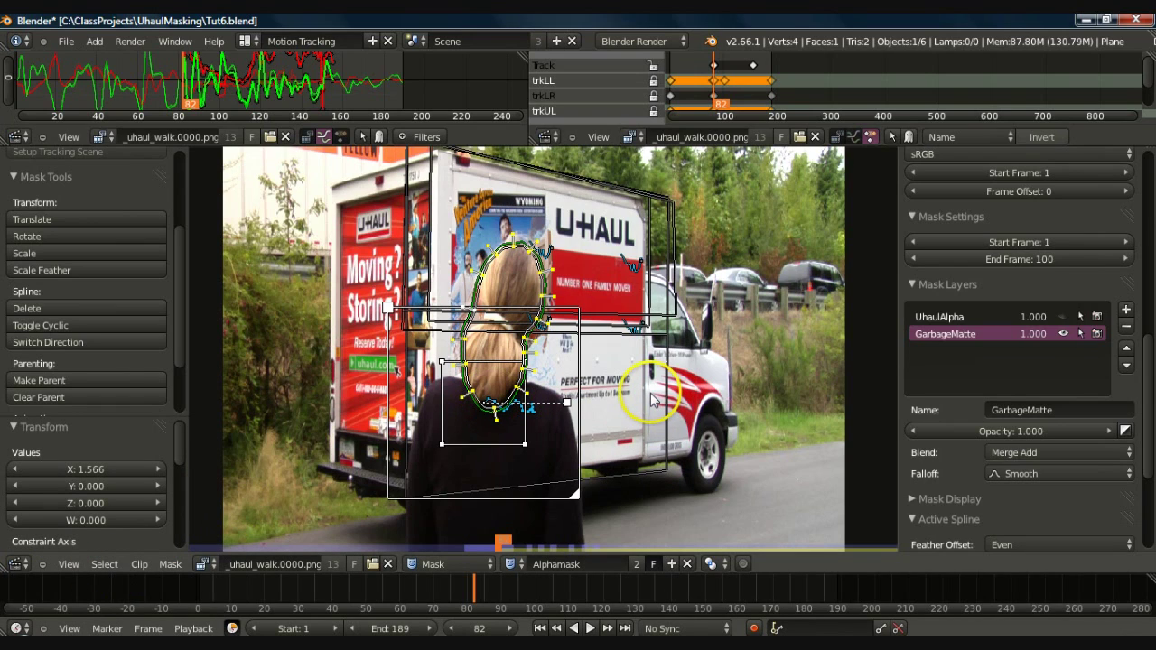
- Step forward frame by frame to frame 128 to check how the head mask follows the walker
key(Right)
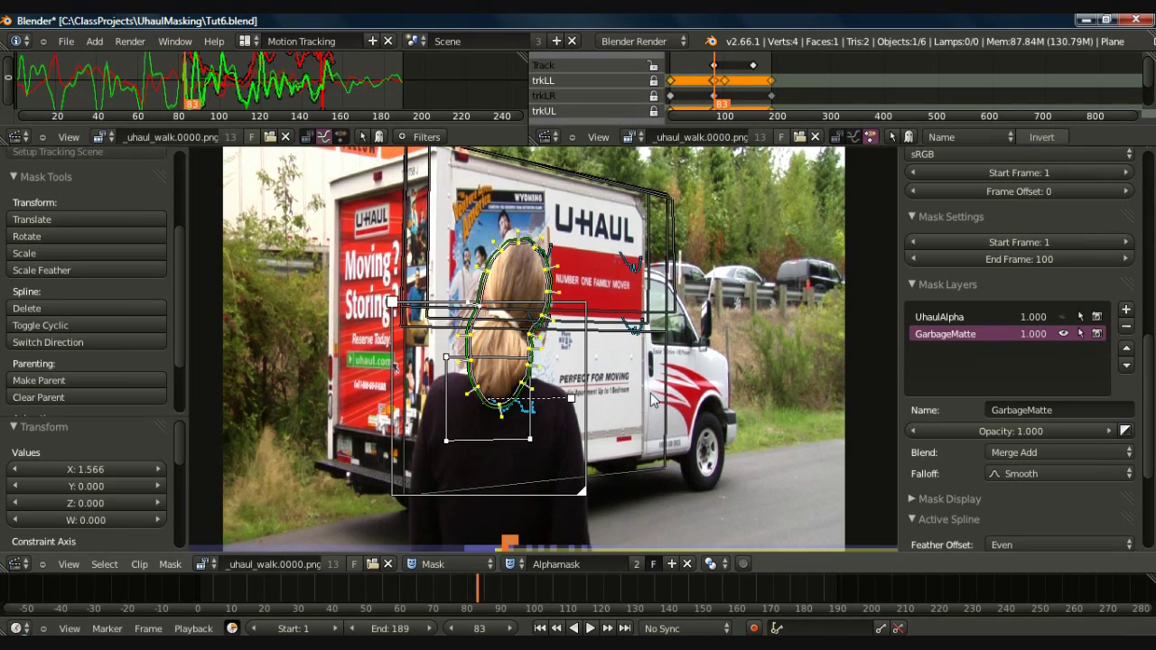
key(Right)
key(Right)
key(Right)
key(Right)
key(Right)
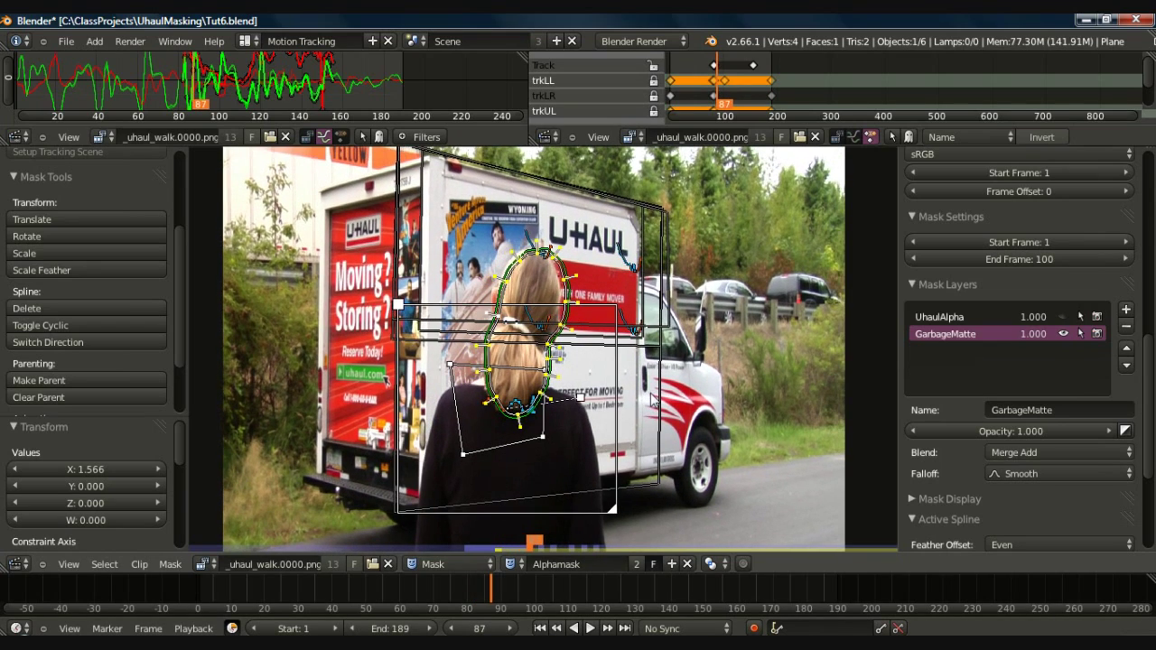
key(Right)
key(Right)
key(Right)
key(Right)
key(Right)
key(Right)
key(Right)
key(Right)
key(Right)
key(Right)
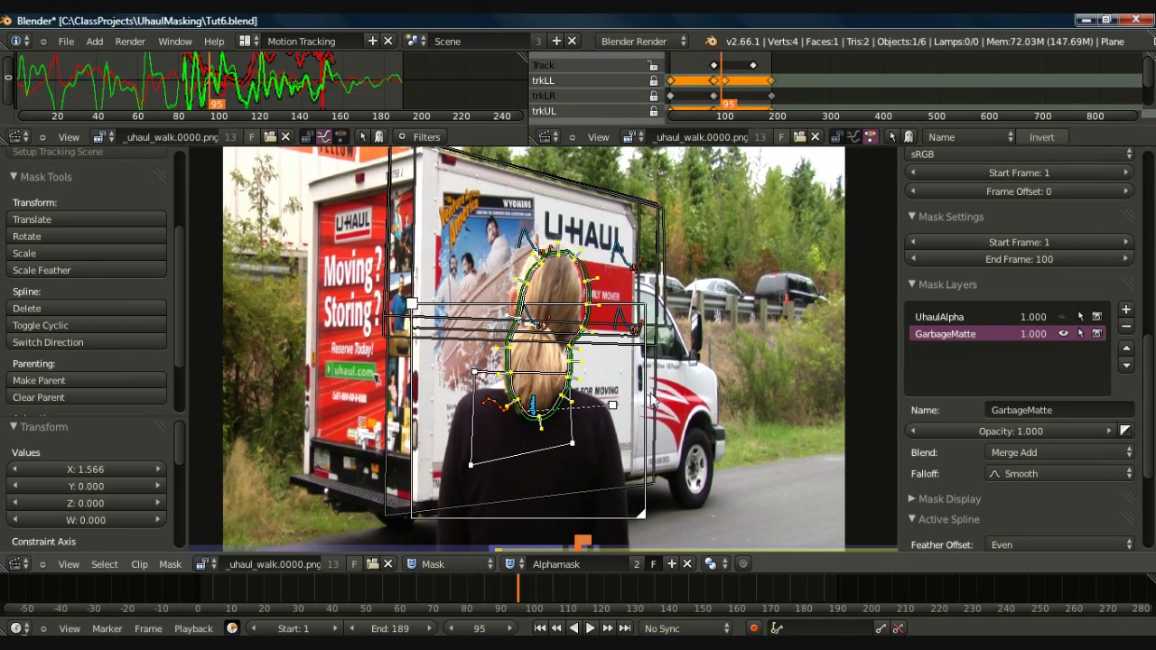
key(Right)
key(Right)
key(Right)
key(Right)
key(Right)
key(Right)
key(Right)
key(Right)
key(Right)
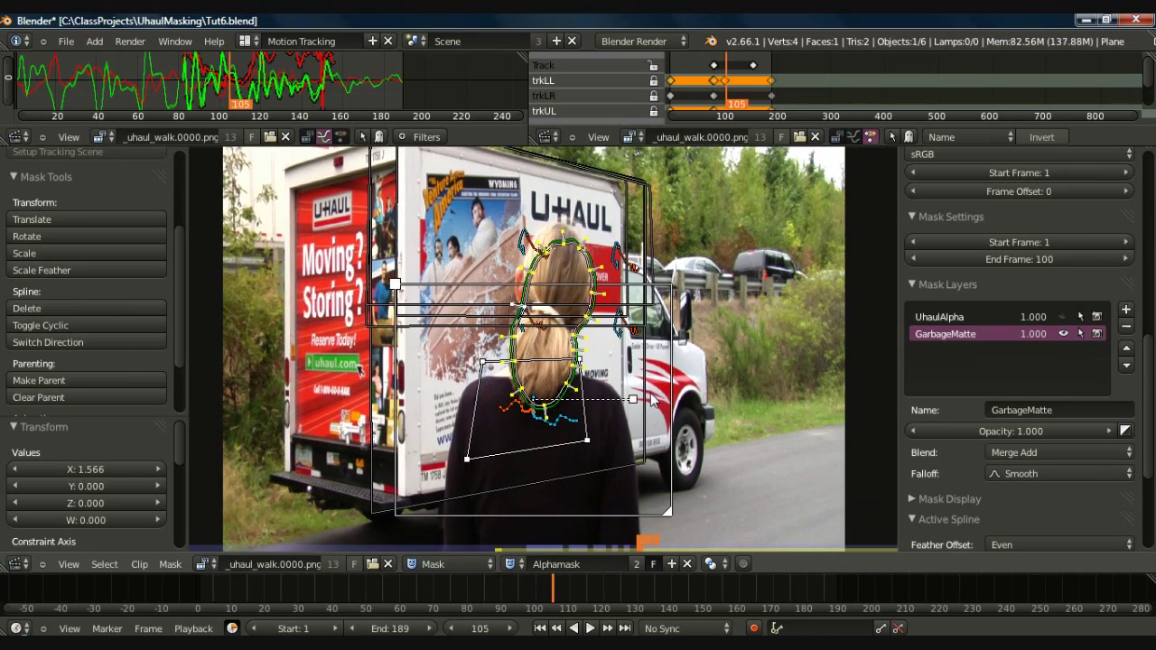
key(Right)
key(Right)
key(Right)
key(Right)
key(Right)
key(Right)
key(Right)
key(Right)
key(Right)
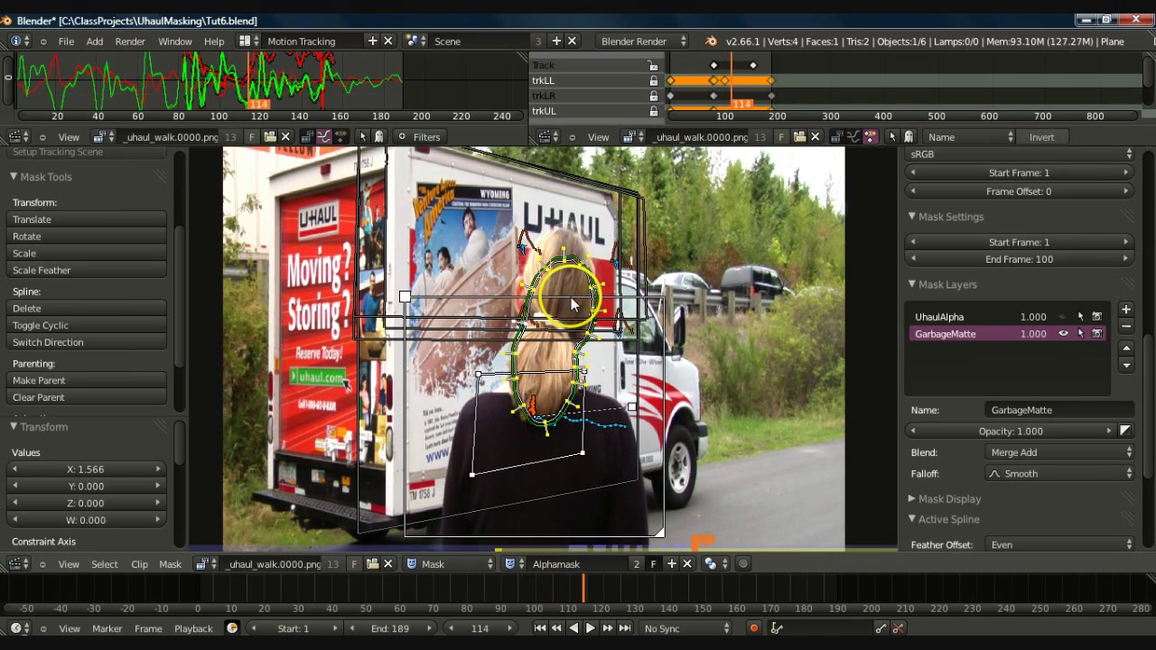
key(Right)
key(Right)
key(Right)
key(Right)
key(Right)
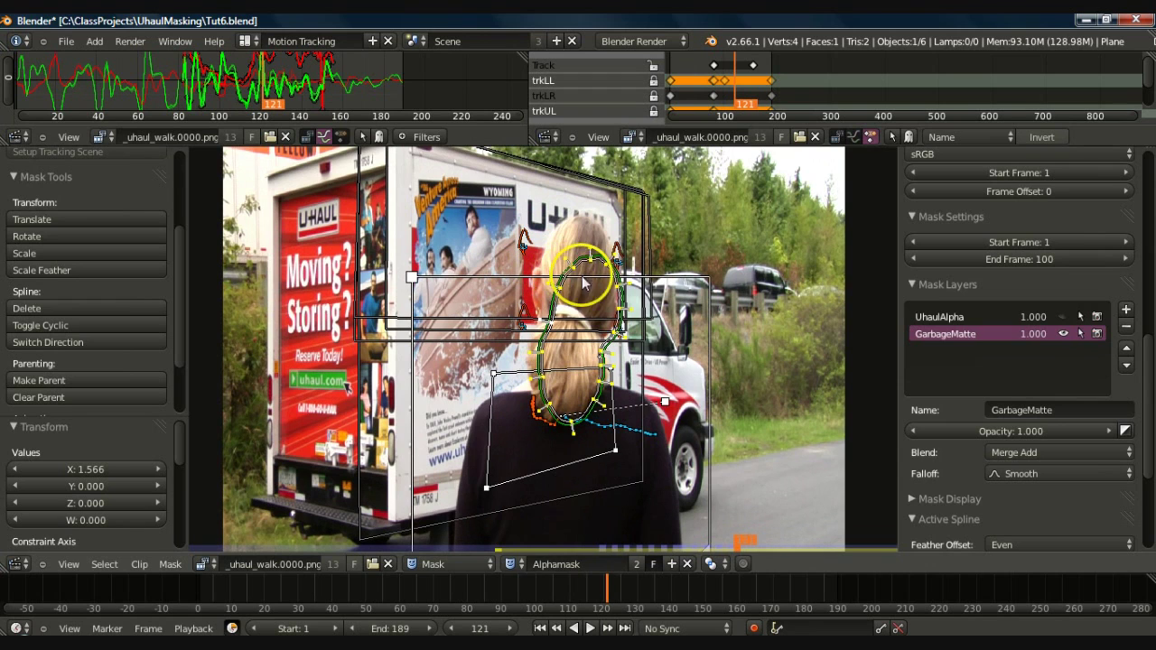
key(Right)
key(Right)
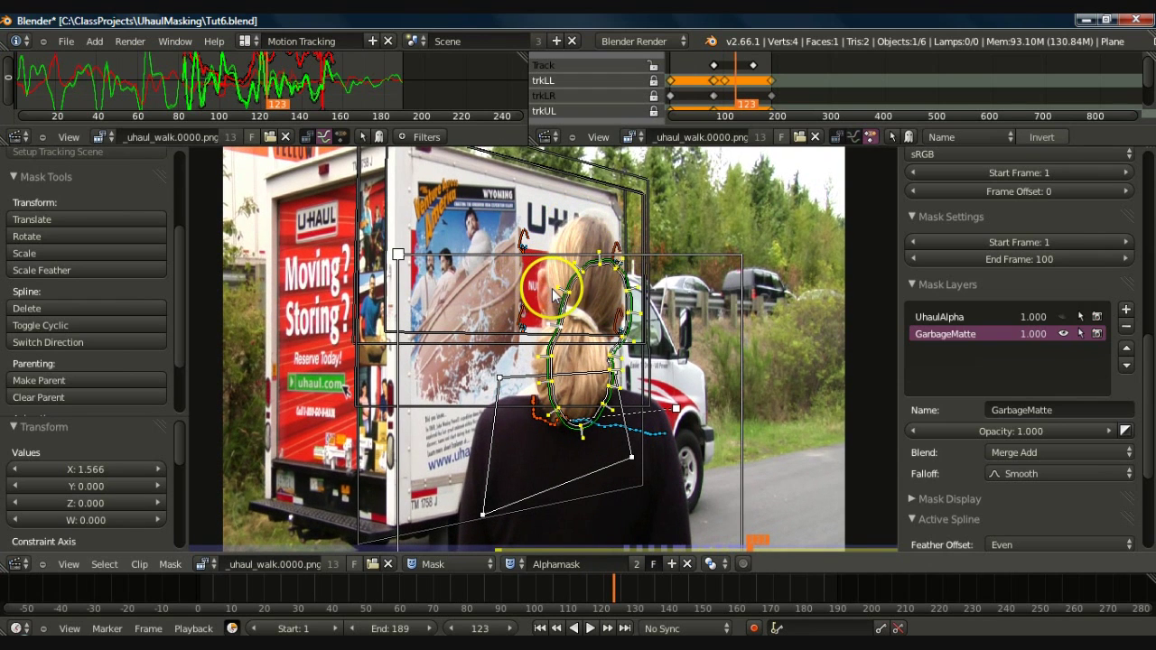
key(Right)
key(Right)
key(Right)
key(Right)
key(Right)
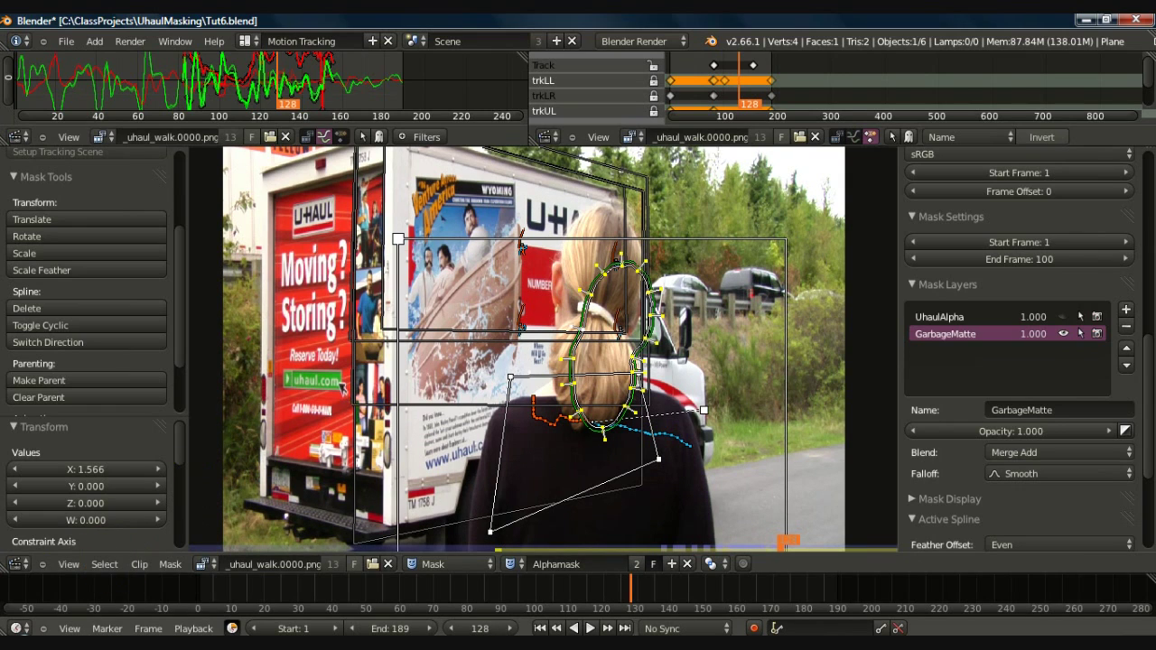
- Return to frame 82 and insert a shape key for the head mask
click(482, 630)
text(82)
key(Return)
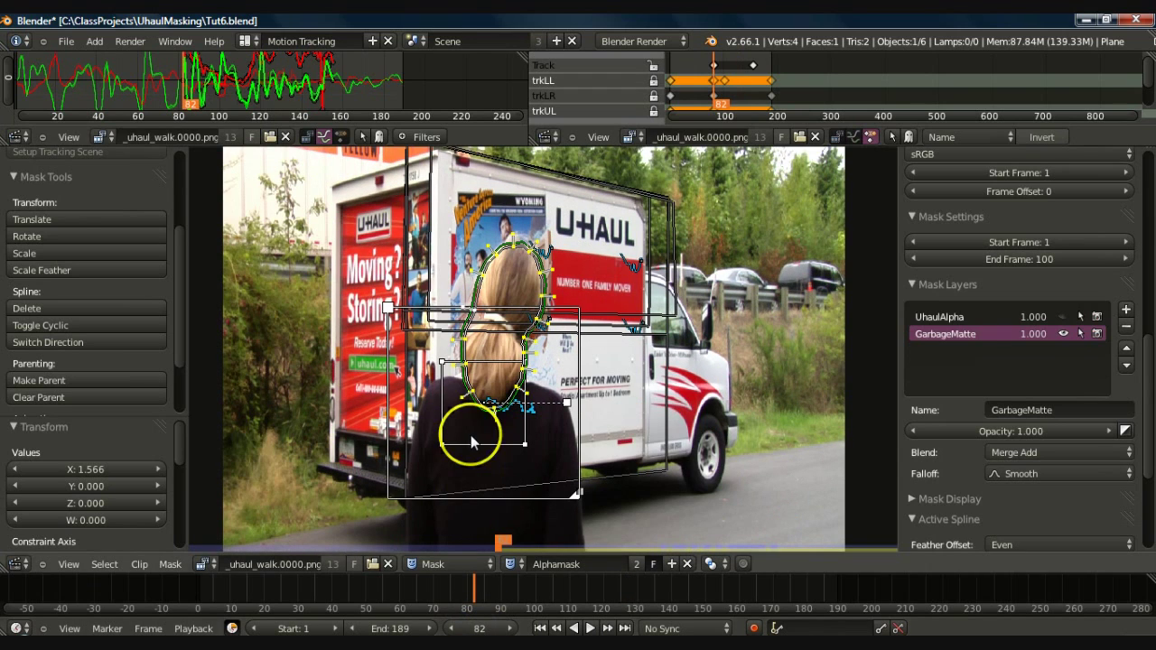
key(i)
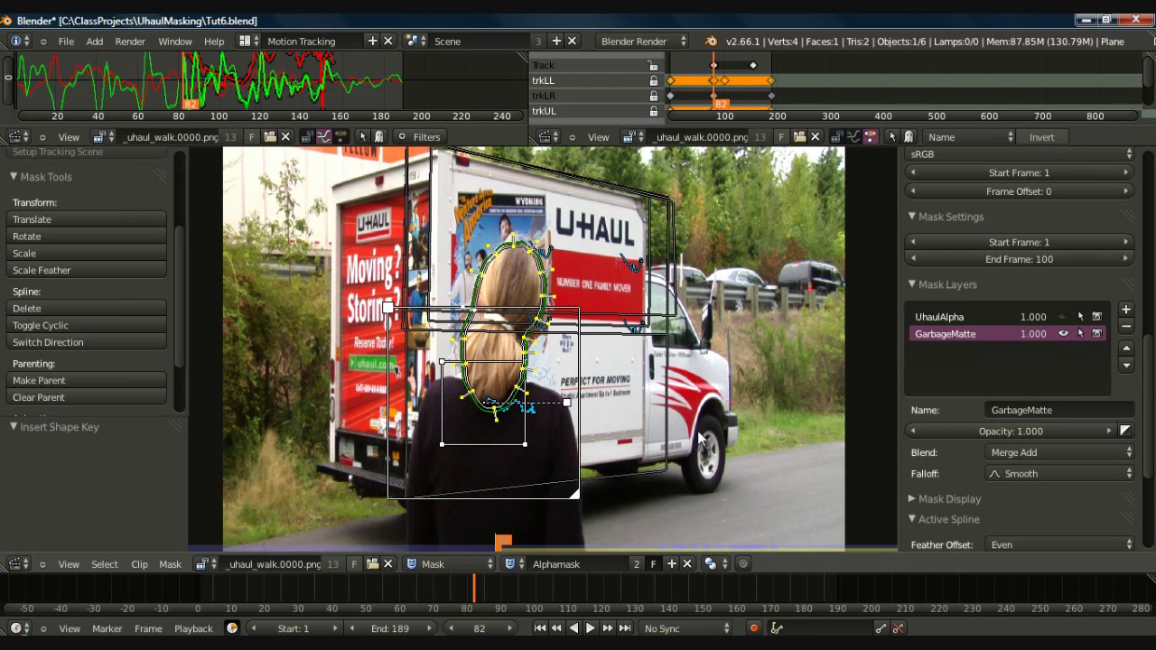
- Step forward from frame 82 to frame 97, examining the mask's fit around the walker's head
key(Right)
key(Right)
key(Right)
key(Right)
key(Right)
key(Right)
key(Right)
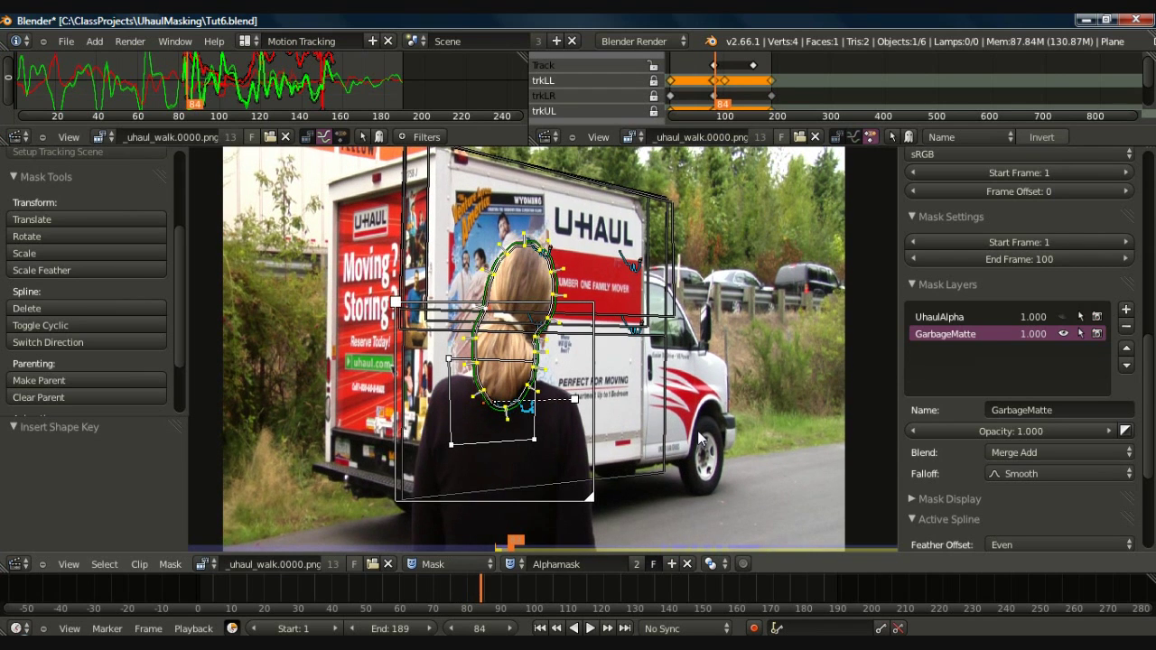
key(Right)
key(Right)
key(Right)
key(Right)
key(Right)
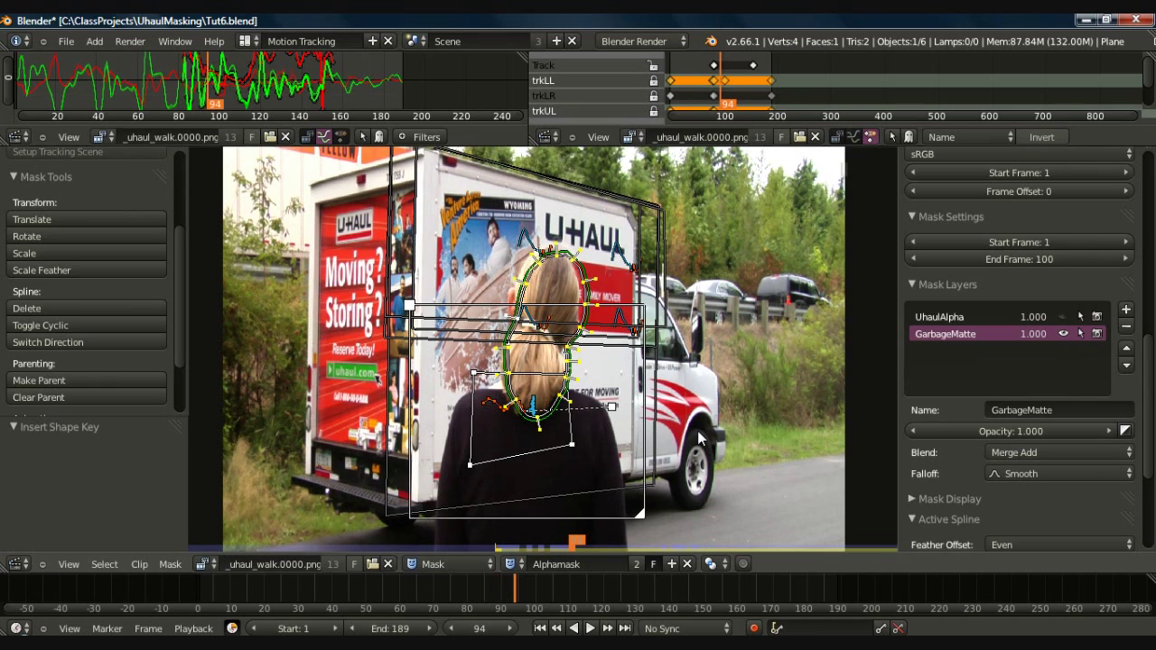
key(Right)
key(Right)
key(Right)
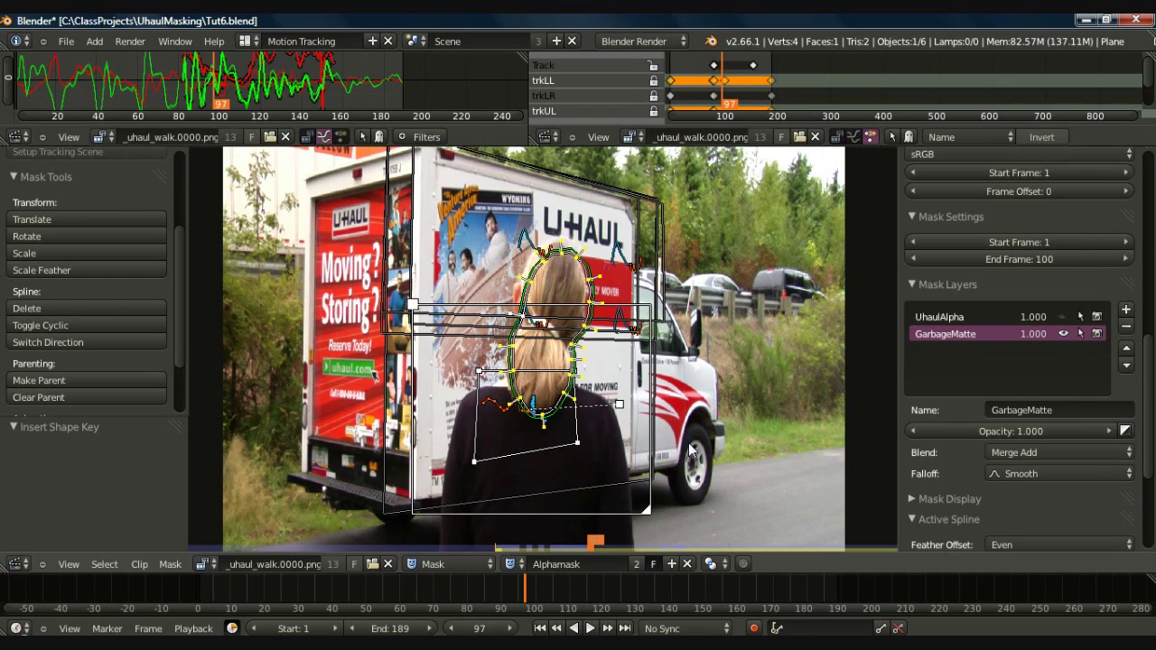
- At frame 97, move the head mask by X -0.00818 and Y 0.00409, scale it by 1.051, and nudge it down slightly
key(g)
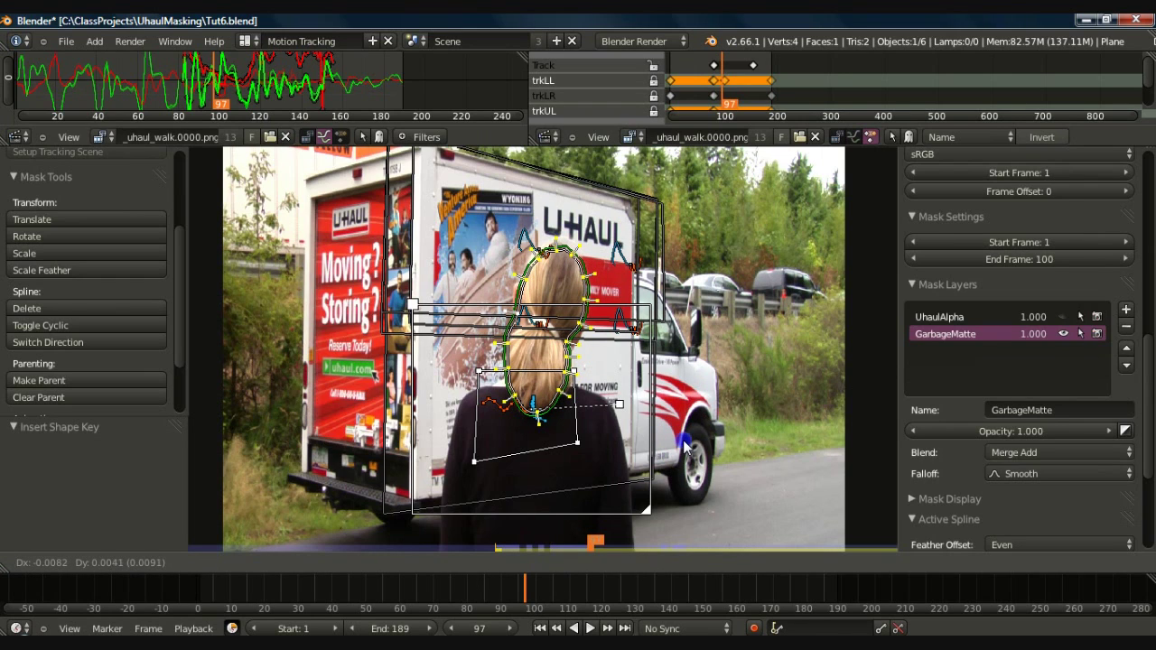
click(685, 446)
key(s)
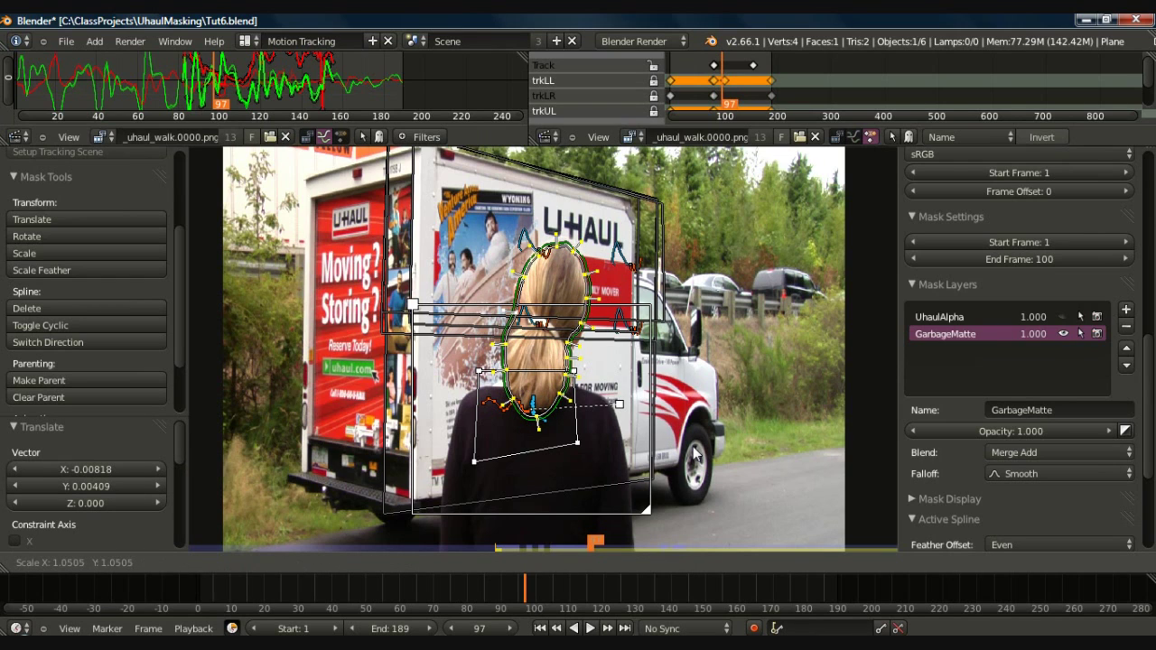
click(696, 455)
key(g)
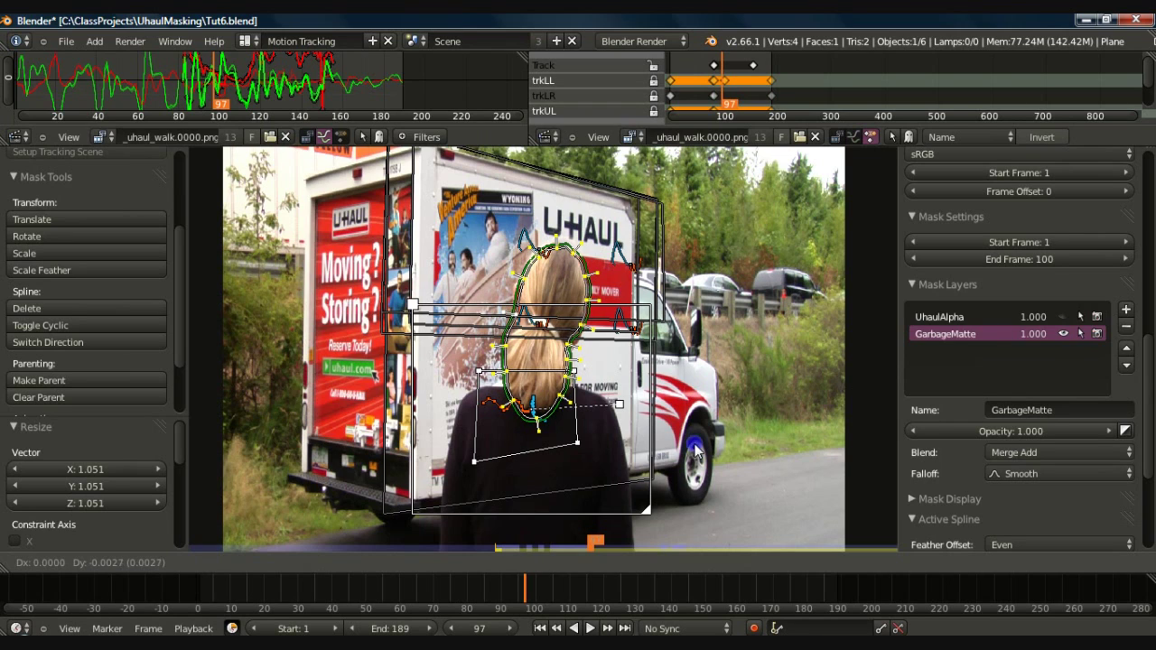
click(696, 456)
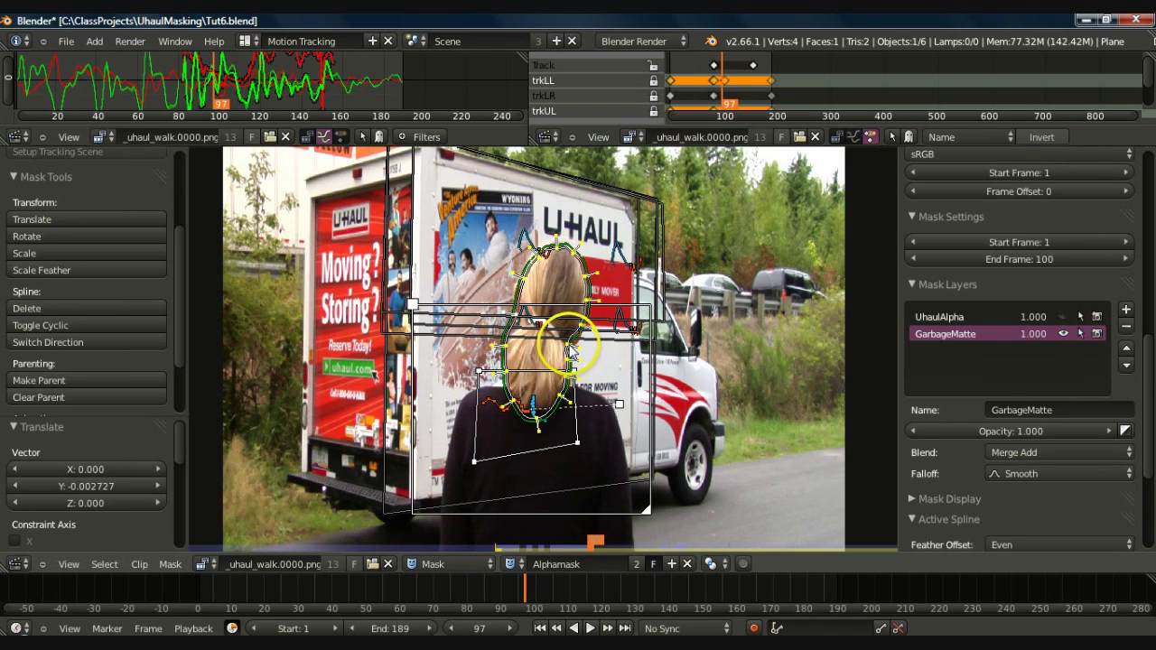
- Nudge the mask's right side beside the ponytail by about X 0.0014 and Y -0.0027, and insert a shape key at frame 97
key(a)
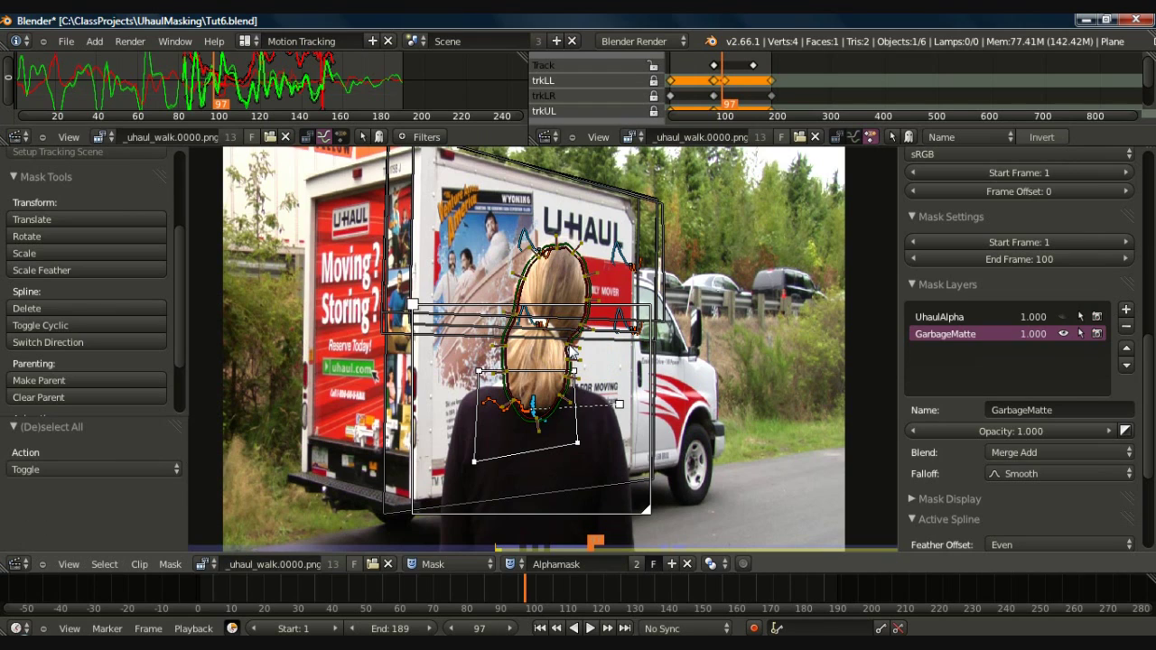
key(a)
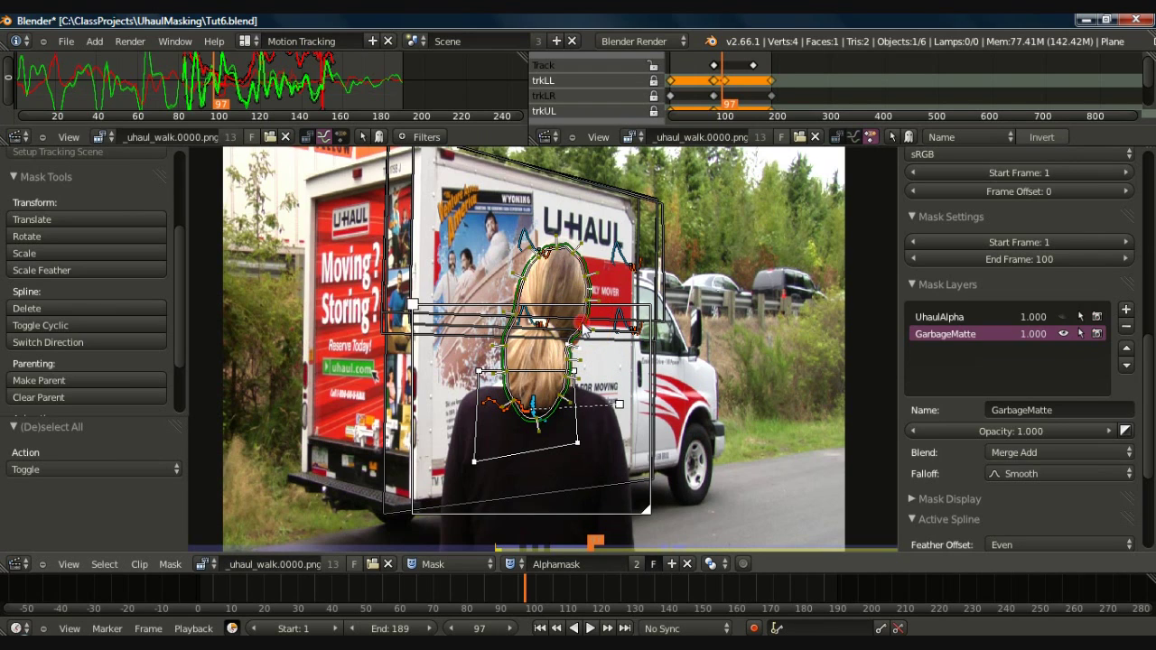
key(g)
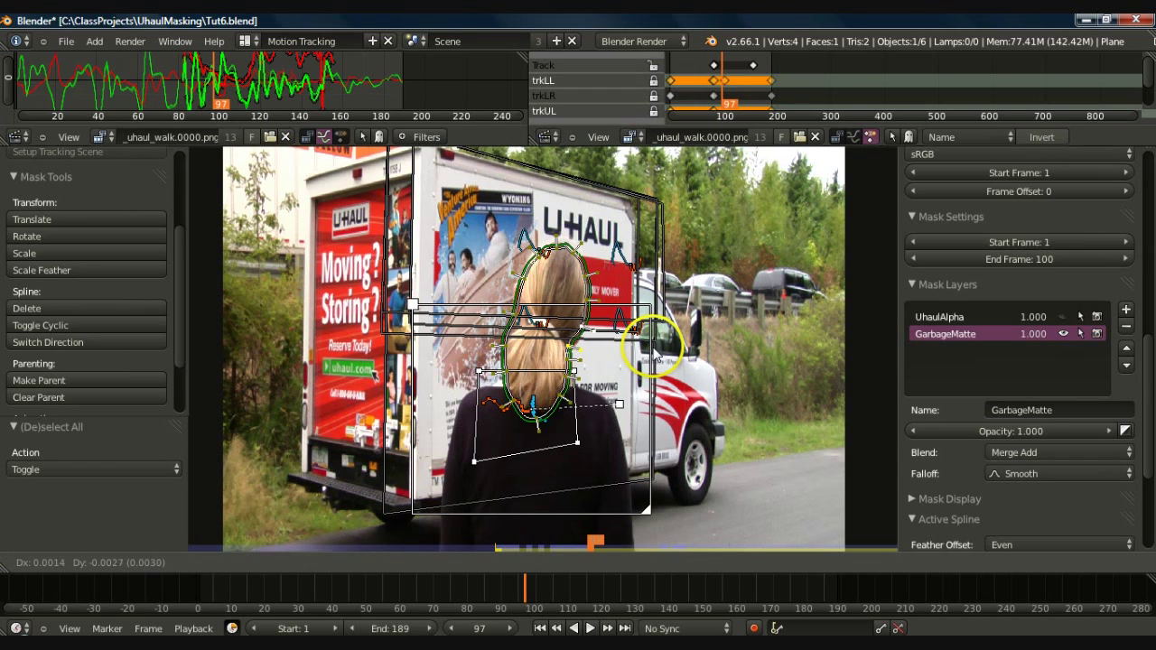
click(657, 346)
key(i)
- Advance to frame 112 and move the upper-right points of the head mask outward to fit the hair
key(Right)
key(Right)
key(Right)
key(Right)
key(Right)
key(Right)
key(Right)
key(Right)
key(Right)
key(Right)
key(Right)
key(Right)
key(Right)
key(Right)
key(Right)
key(a)
key(c)
drag(541, 253, 592, 266)
right_click(593, 266)
key(g)
click(669, 272)
- Reposition the points along the left edge of the head mask and insert a shape key at frame 112
key(a)
key(a)
right_click(518, 316)
key(g)
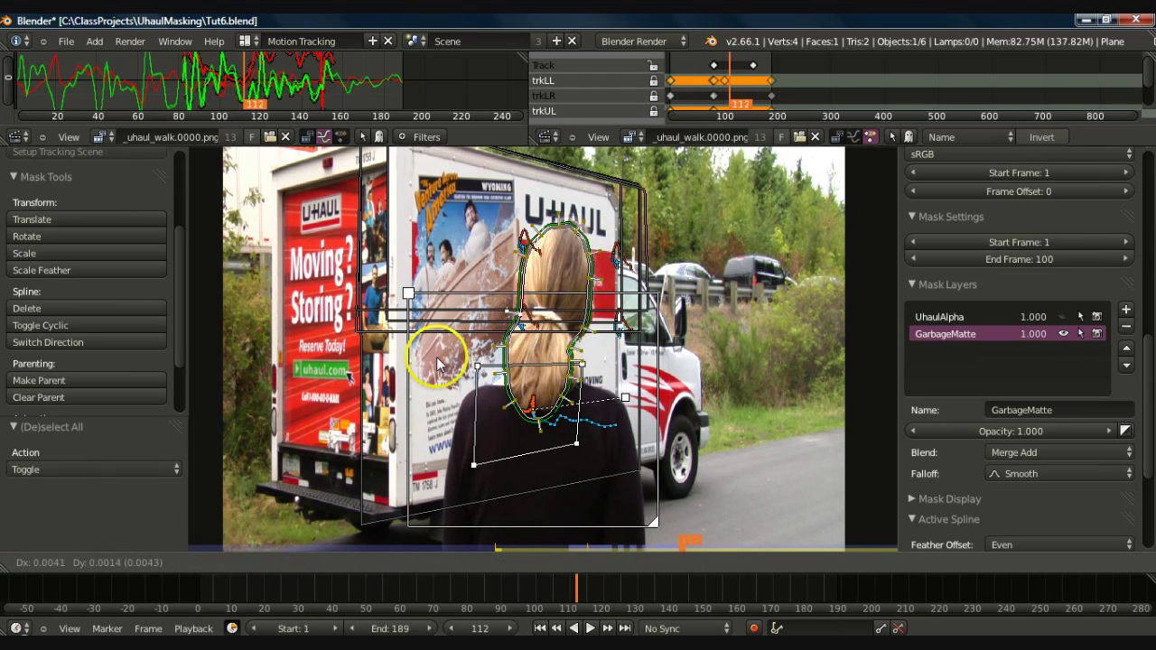
click(438, 349)
right_click(518, 266)
key(g)
click(568, 281)
key(a)
key(a)
key(i)
- Advance to frame 122 and move the upper-right points of the head mask out to the edge of the hair
key(Right)
key(Right)
key(Right)
key(Right)
key(Right)
key(Right)
key(Right)
key(Right)
key(Right)
key(Right)
key(Right)
key(Left)
key(a)
key(c)
drag(557, 273, 618, 276)
right_click(618, 274)
key(g)
click(803, 356)
- Adjust the left-side and lower points of the head mask around the ponytail and insert a shape key at frame 122
right_click(543, 262)
key(g)
click(561, 265)
right_click(550, 313)
key(g)
right_drag(536, 388, 497, 350)
right_drag(619, 340, 657, 412)
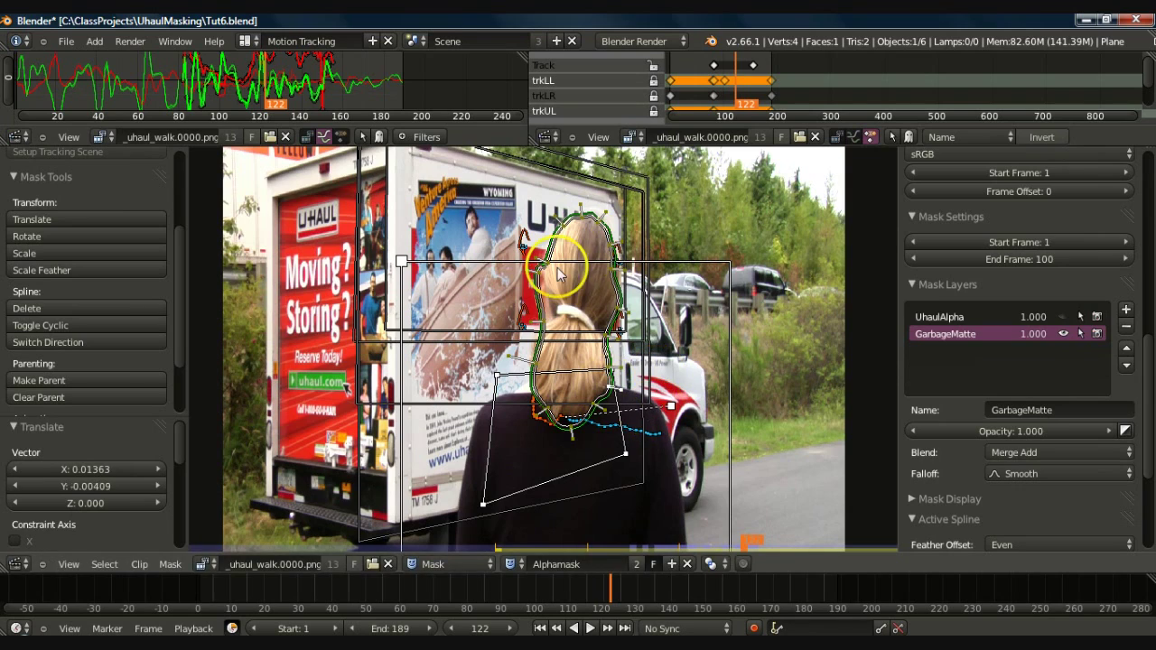
key(i)
- Advance to frame 131 and move the head mask by X -0.02863 and Y 0.02454
key(Right)
key(Right)
key(Right)
key(Right)
key(Right)
key(Right)
key(Right)
key(Right)
key(Right)
key(g)
click(692, 426)
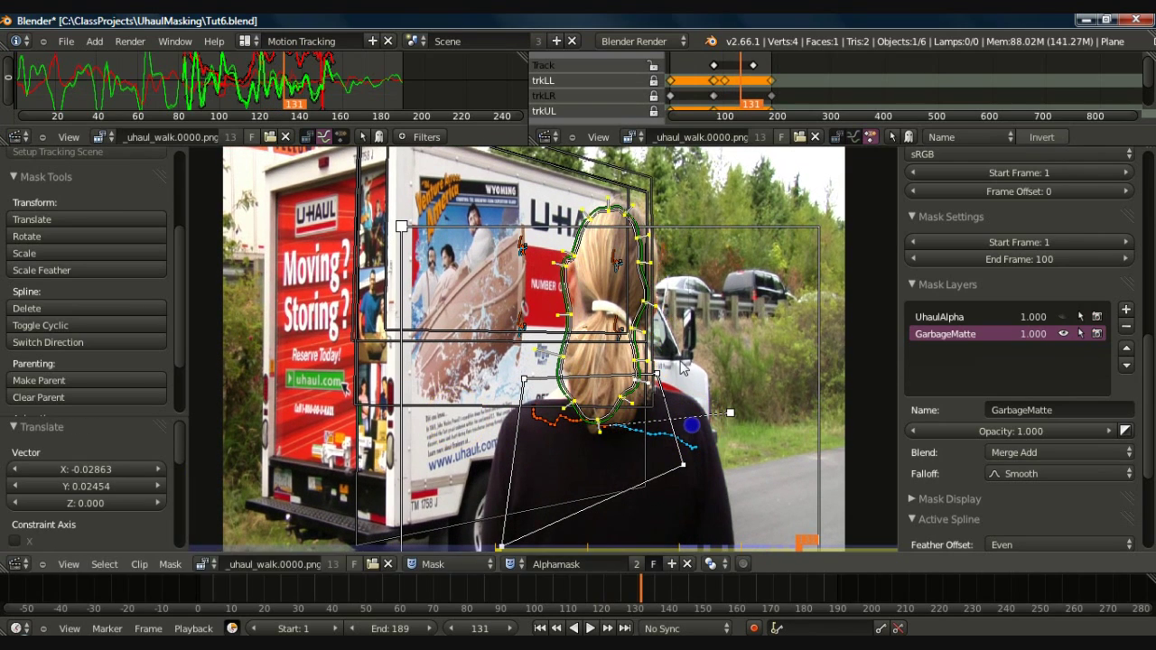
- Rescale and reposition the head mask over the hair and insert a shape key at frame 131
key(s)
click(755, 369)
key(g)
click(678, 359)
key(i)
- At frame 138, reposition the head mask, pull its lower-left points outward, and insert a shape key
key(Right)
key(Right)
key(Right)
key(Right)
key(Right)
key(Right)
key(Right)
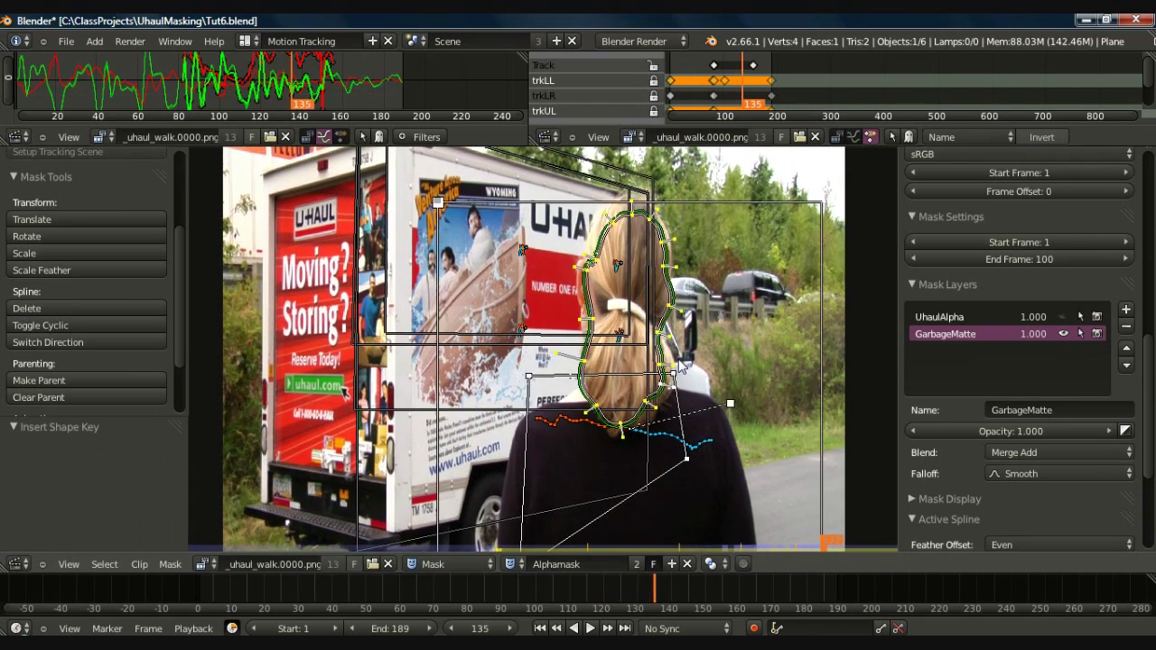
key(g)
click(711, 363)
right_drag(585, 358, 565, 381)
right_drag(570, 352, 551, 363)
key(i)
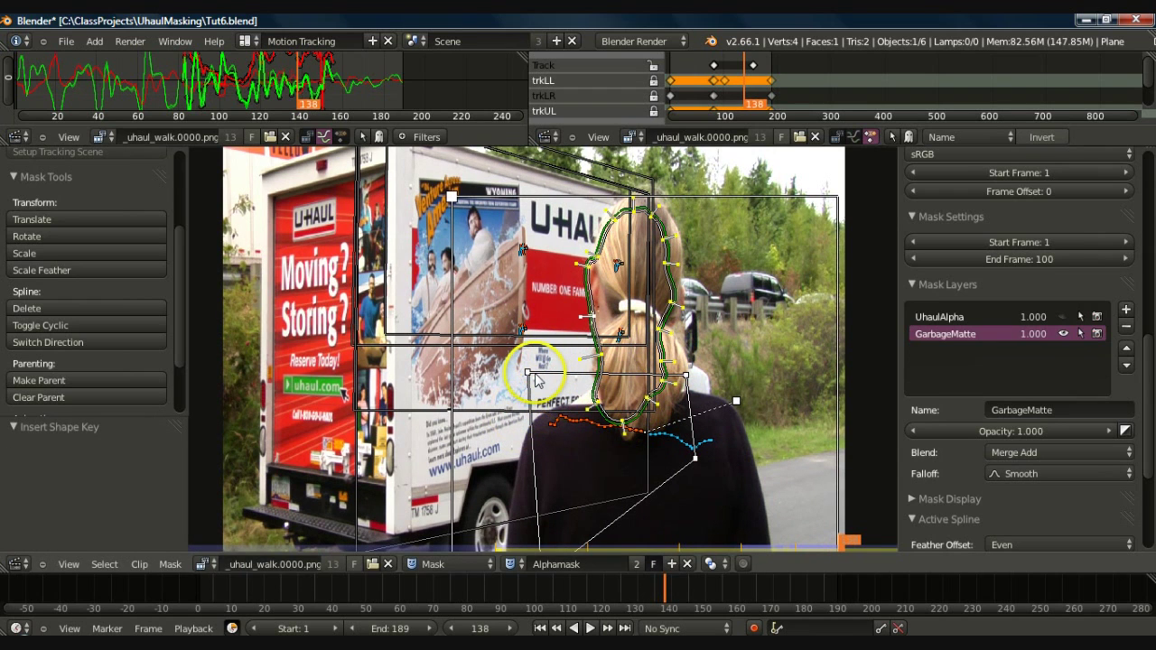
- At frame 145, move the head mask's points to follow the walker's head, finishing with X -0.01500 and Y 0.01772, and insert a shape key
key(Right)
key(Right)
key(Right)
key(Right)
key(Right)
key(Right)
key(Right)
key(g)
click(667, 421)
key(g)
click(687, 388)
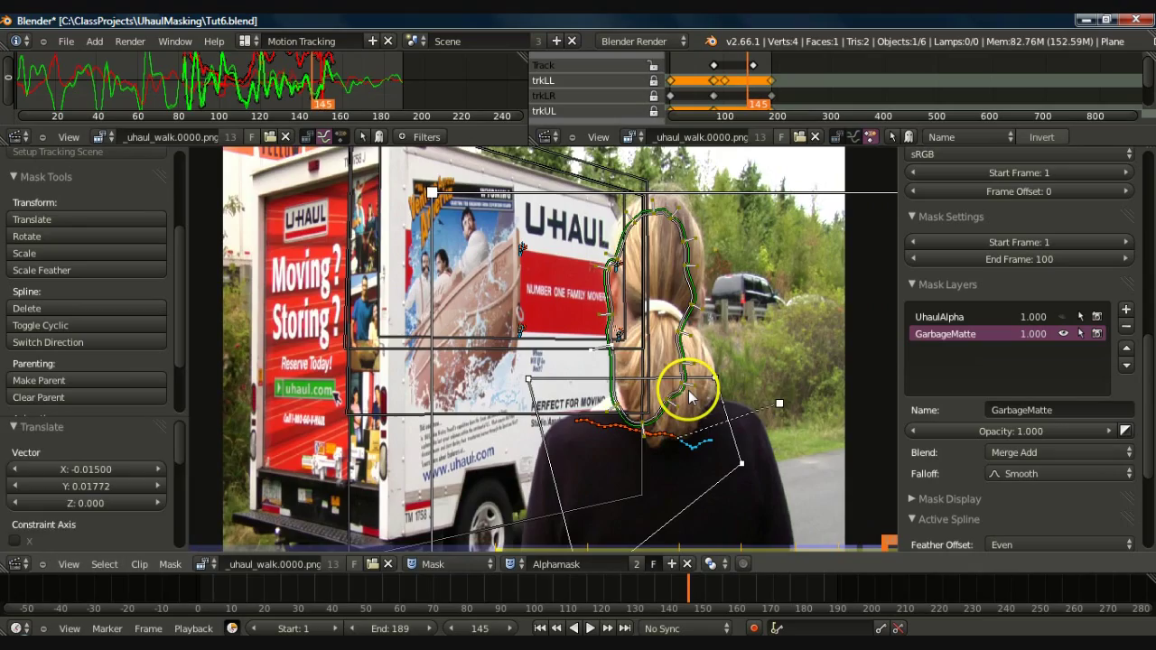
key(i)
- Step forward past frame 145 and back through the earlier frames to check how the keyed head mask follows the walker
key(Right)
key(Right)
key(Right)
key(Right)
key(Right)
key(Right)
key(Right)
key(Right)
key(Right)
key(Left)
key(Left)
key(Left)
key(Left)
key(Left)
key(Left)
key(Left)
key(Left)
key(Left)
key(Left)
key(Left)
key(Left)
key(Left)
key(Left)
key(Left)
key(Left)
key(Left)
key(Left)
key(Left)
key(Left)
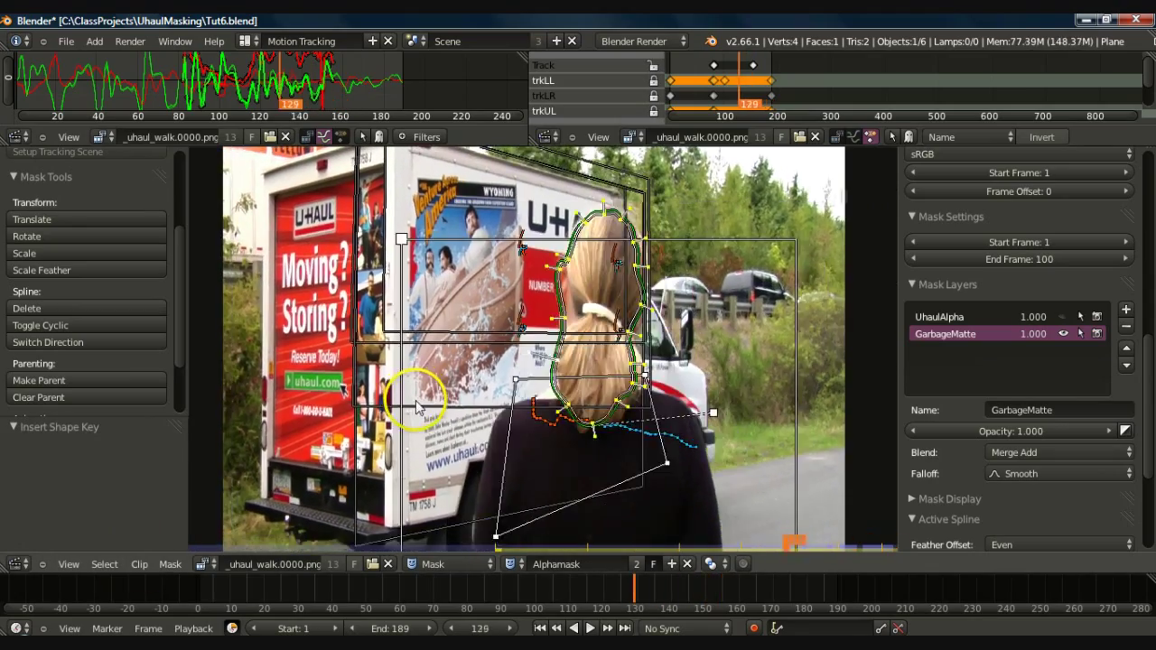
- At frame 91, adjust the right-edge points of the head mask, finishing with a move of X -0.00818 and Y -0.001363, and insert a shape key
key(Right)
key(Right)
key(Right)
key(Right)
key(Right)
key(Right)
key(Right)
key(a)
key(c)
drag(569, 254, 580, 302)
right_click(589, 302)
key(g)
click(634, 300)
key(g)
click(642, 362)
key(i)
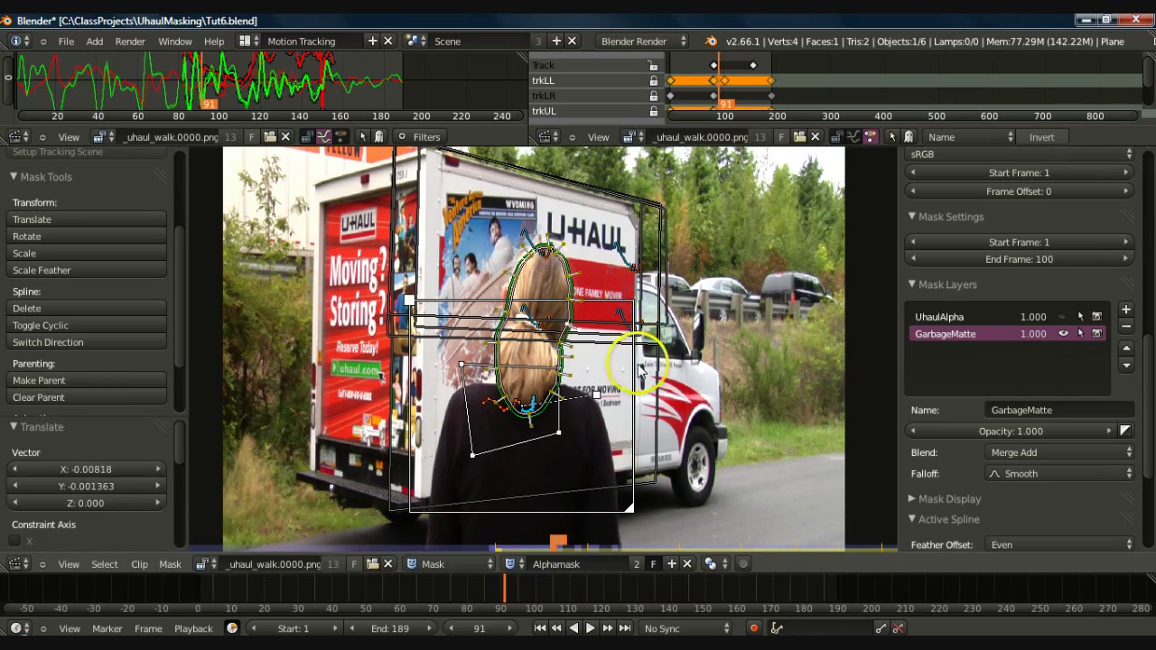
- Step forward frame by frame from frame 91 to frame 154 to check how the head mask follows the walker
key(Right)
key(Right)
key(Right)
key(Right)
key(Right)
key(Right)
key(Right)
key(Right)
key(Right)
key(Right)
key(Right)
key(Right)
key(Right)
key(Right)
key(Right)
key(Right)
key(Right)
key(Right)
key(Right)
key(Right)
key(Right)
key(Right)
key(Right)
key(Right)
key(Right)
key(Right)
key(Right)
key(Right)
key(Right)
key(Right)
key(Right)
key(Right)
key(Right)
key(Right)
key(Right)
key(Right)
key(Right)
key(Right)
key(Right)
key(Right)
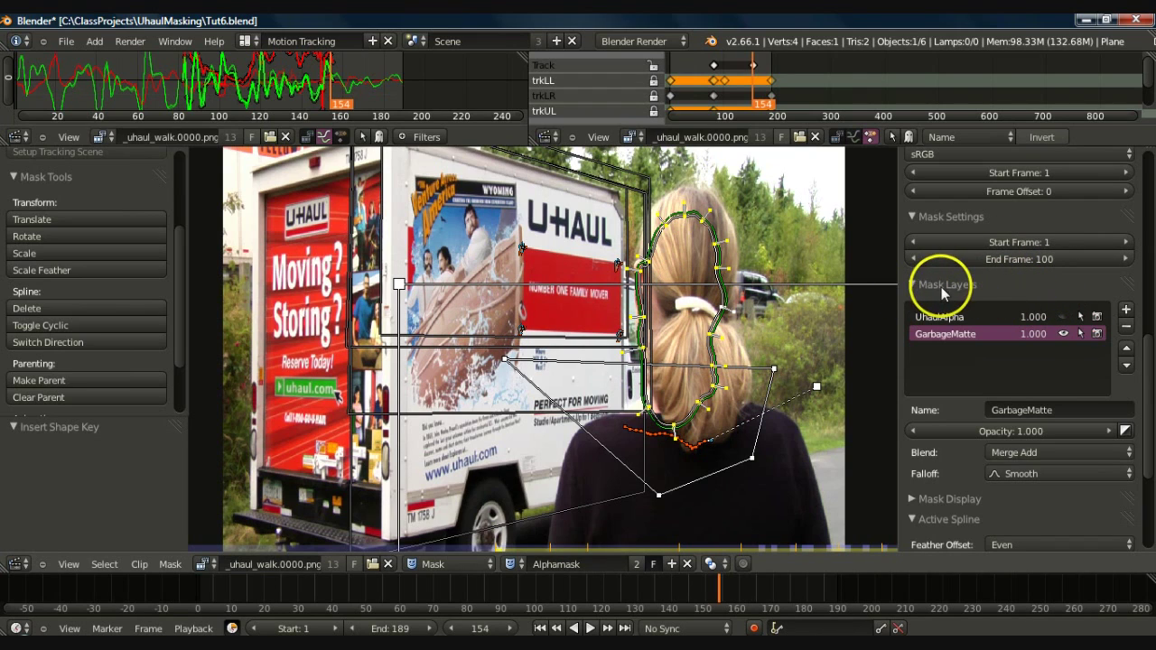
- Set the blend mode of the GarbageMatte mask layer to Subtract
drag(1148, 354, 1150, 385)
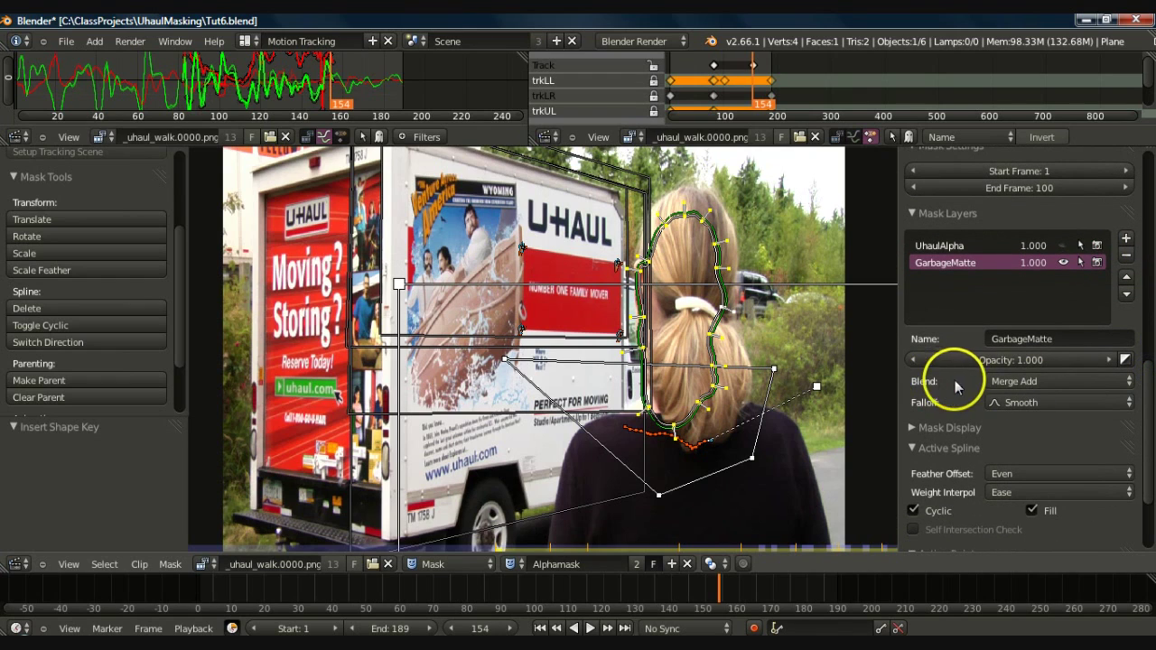
click(1015, 383)
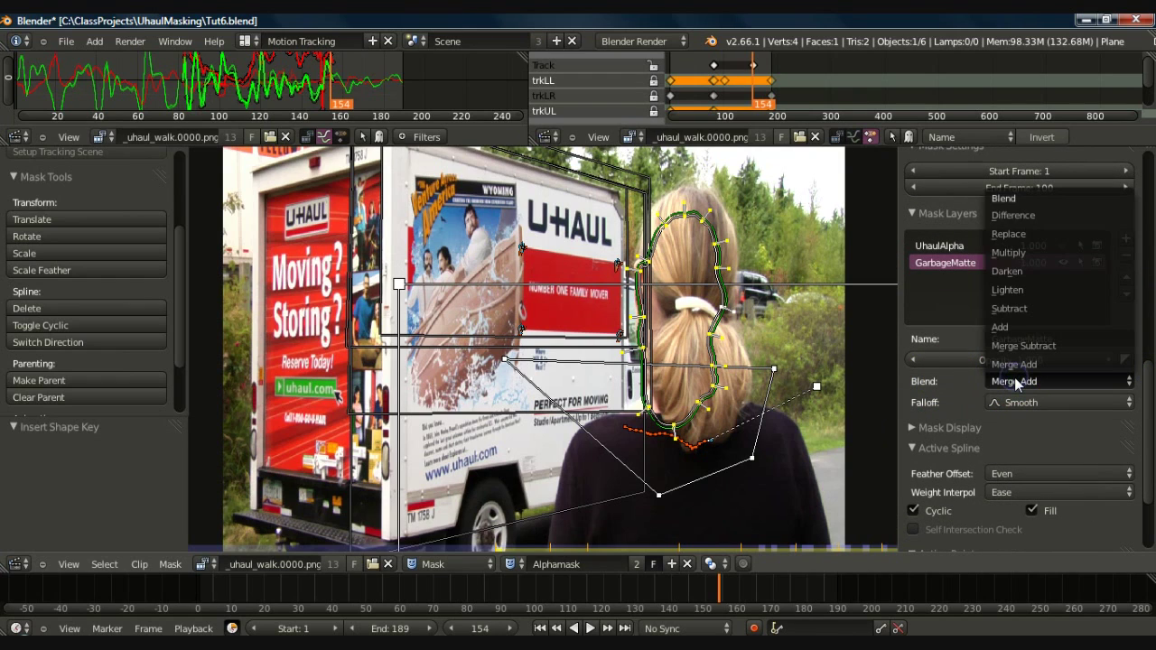
click(1026, 309)
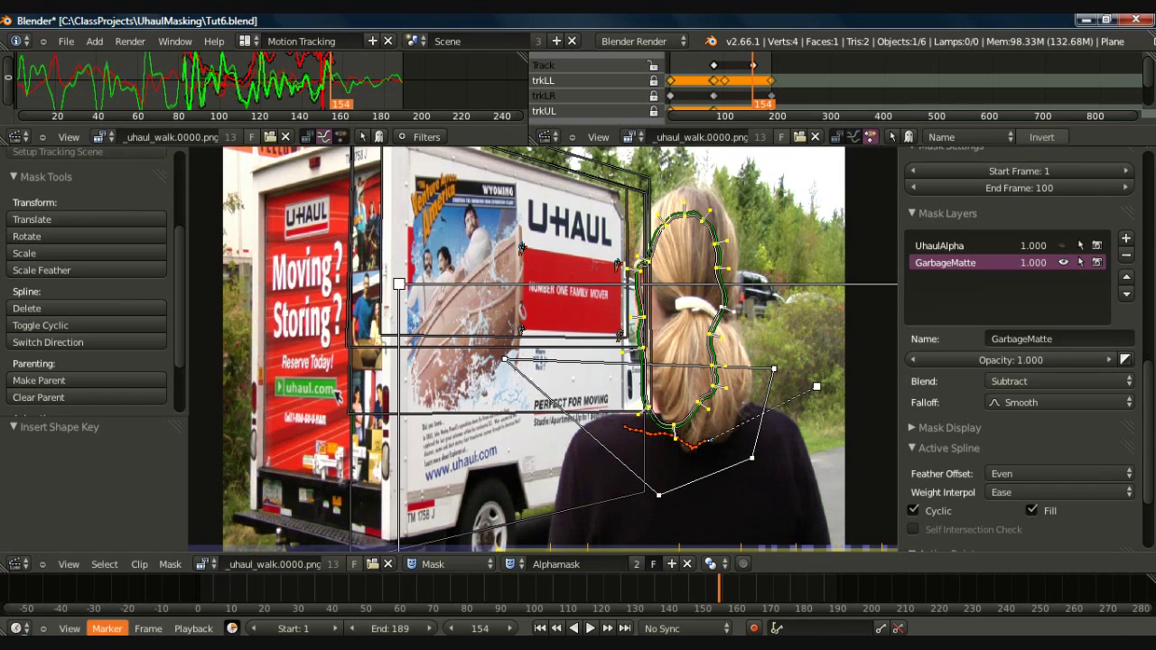
- Go to frame 97 and render it to check the composite with the head matte
click(478, 629)
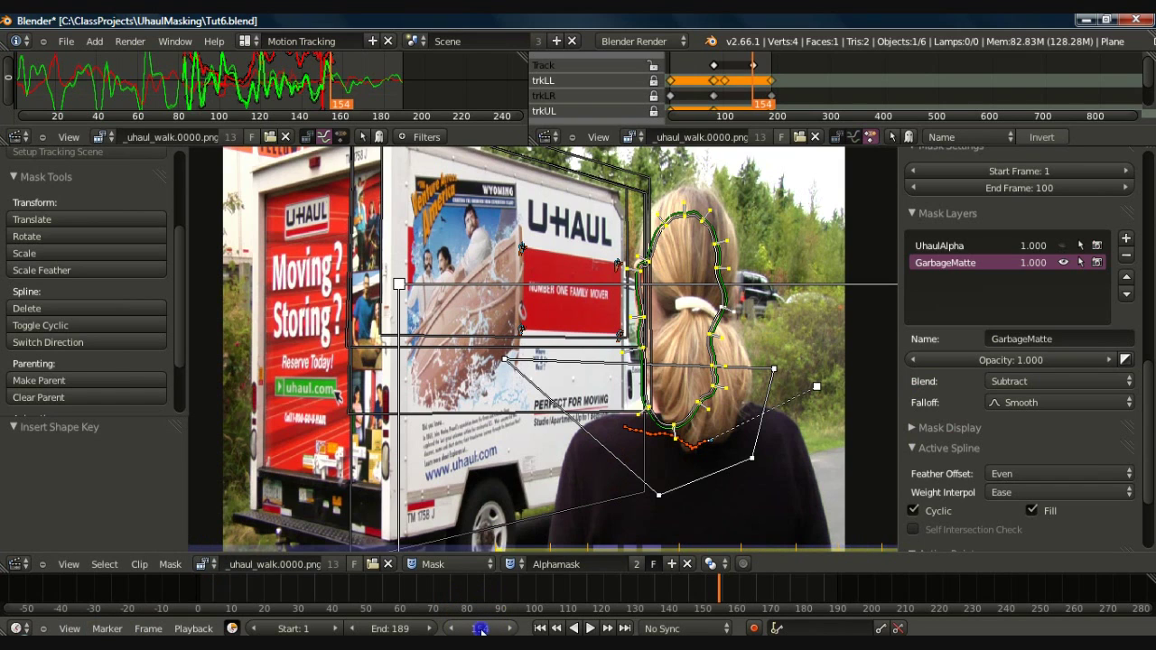
text(97)
key(Return)
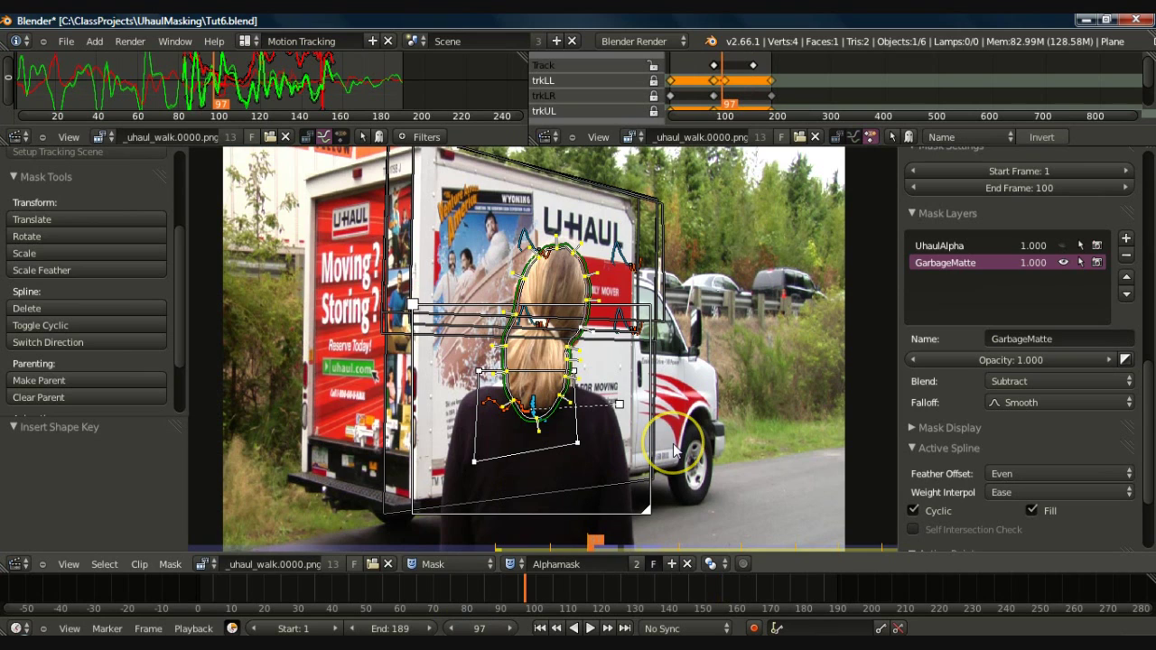
key(F12)
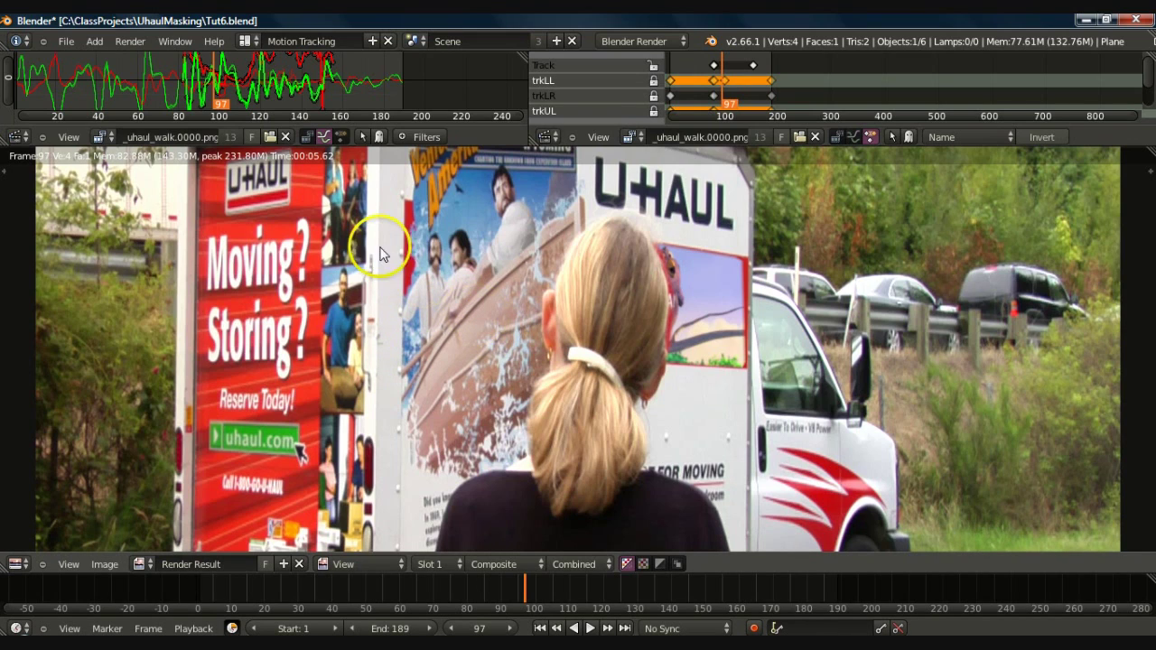
- Switch to the Compositing screen layout and enable the Vector pass for RenderLayer
click(253, 42)
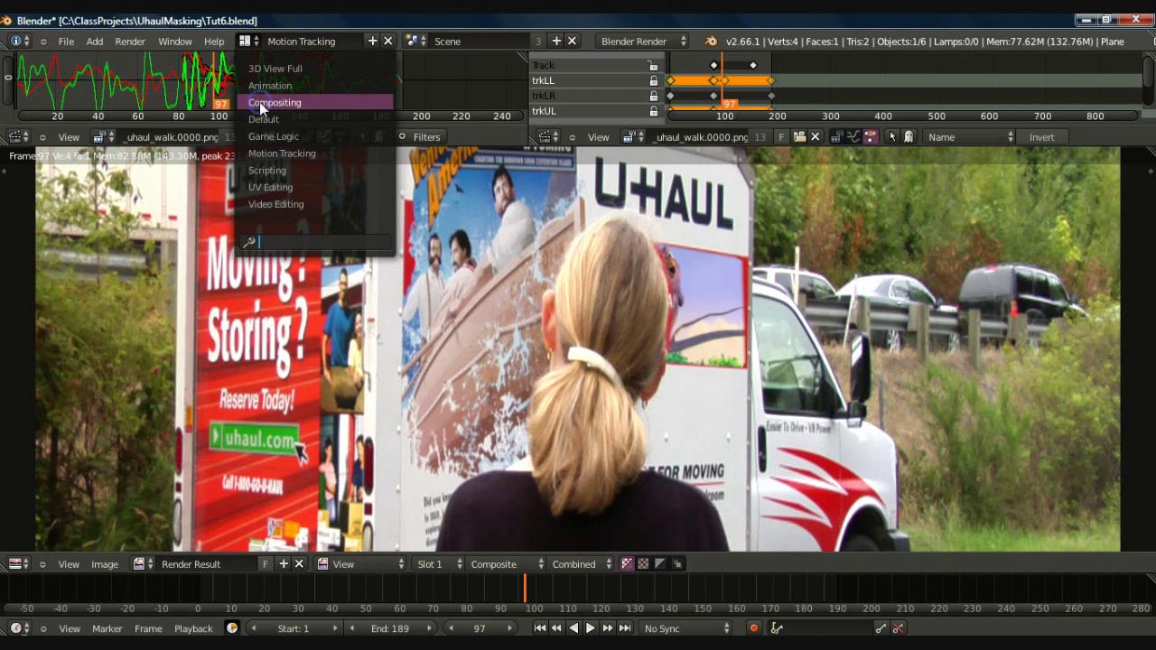
click(261, 103)
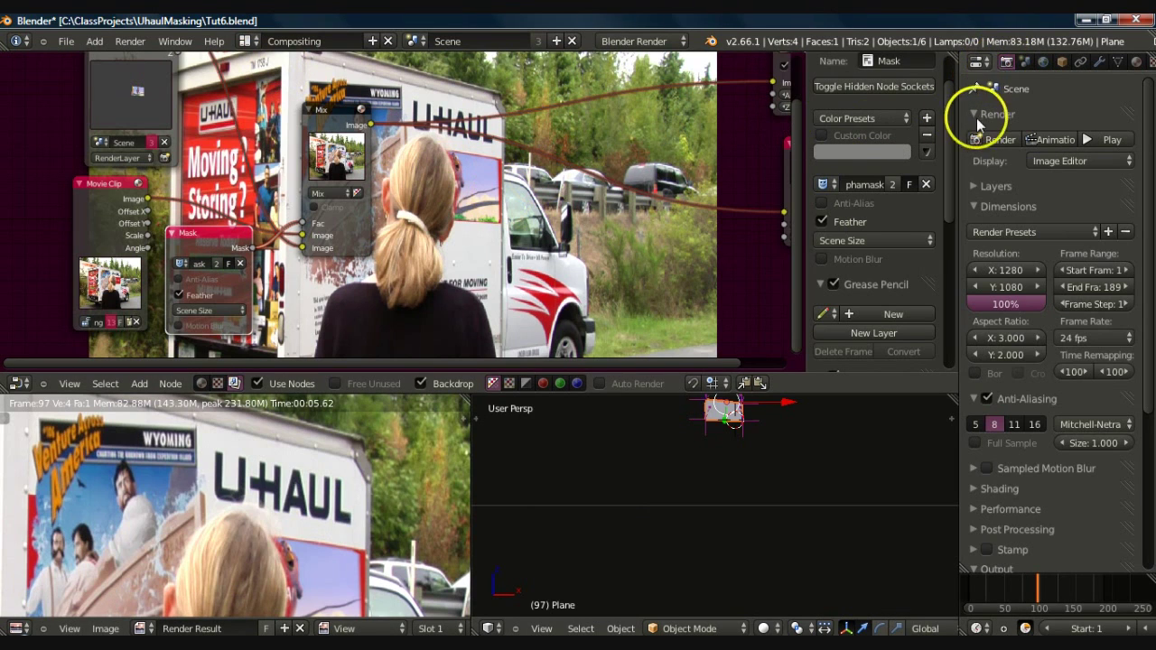
click(973, 186)
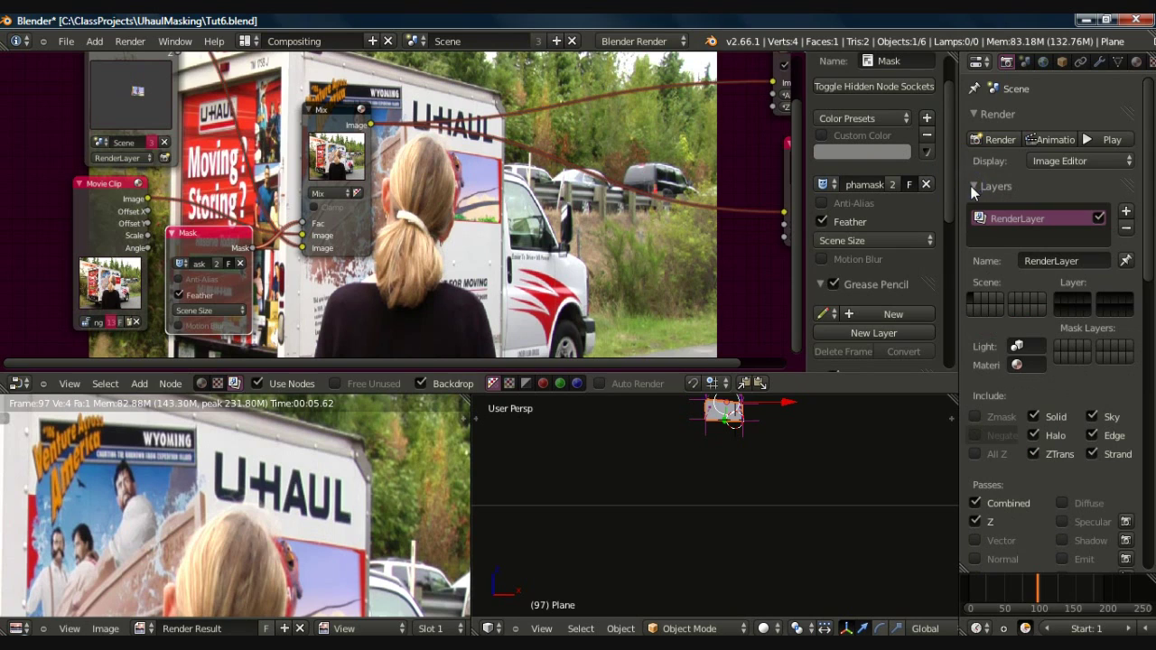
click(975, 540)
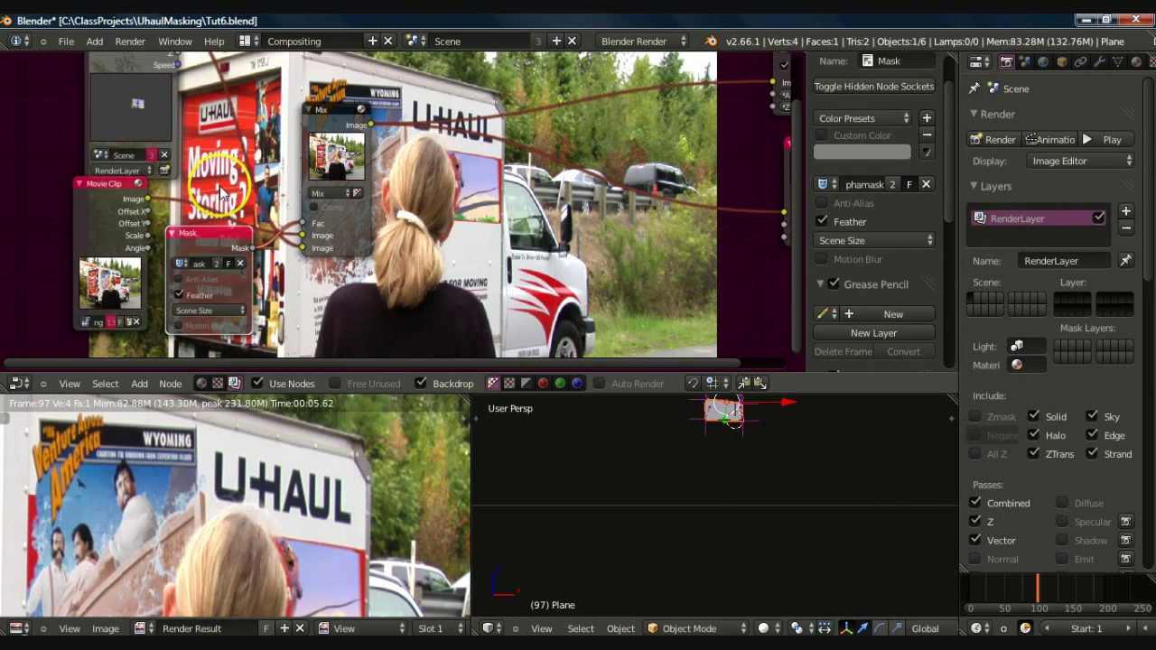
- Add a Vector Blur node and place it between the Render Layers and Mix nodes
key(shift+a)
mouse_move(452, 239)
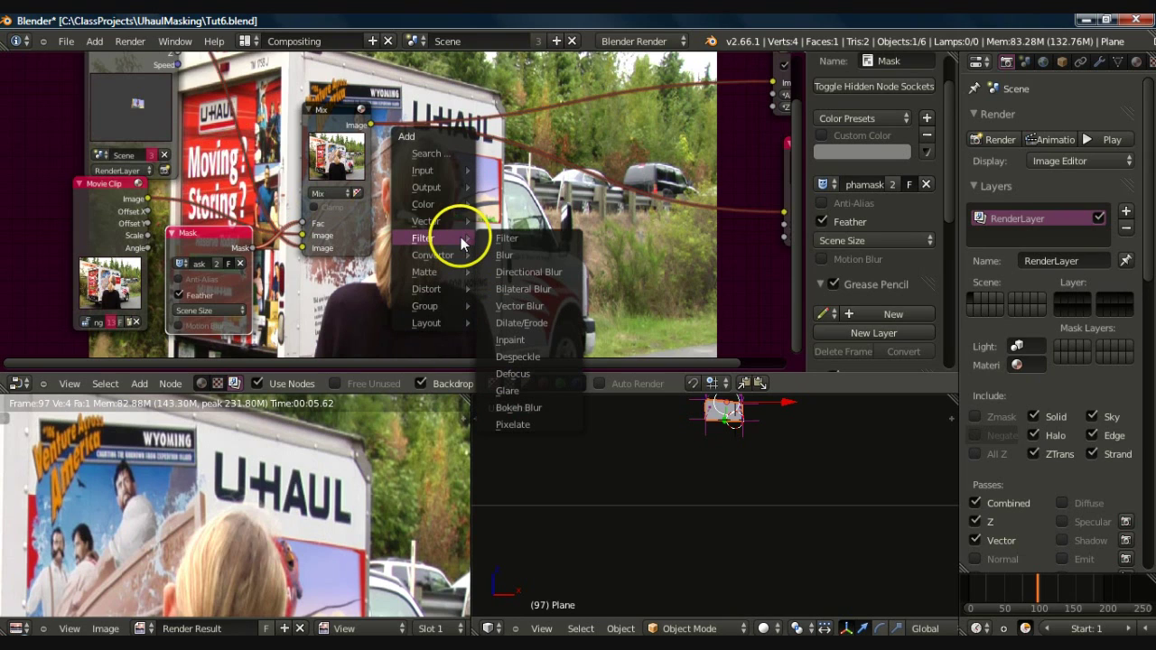
click(508, 308)
click(533, 287)
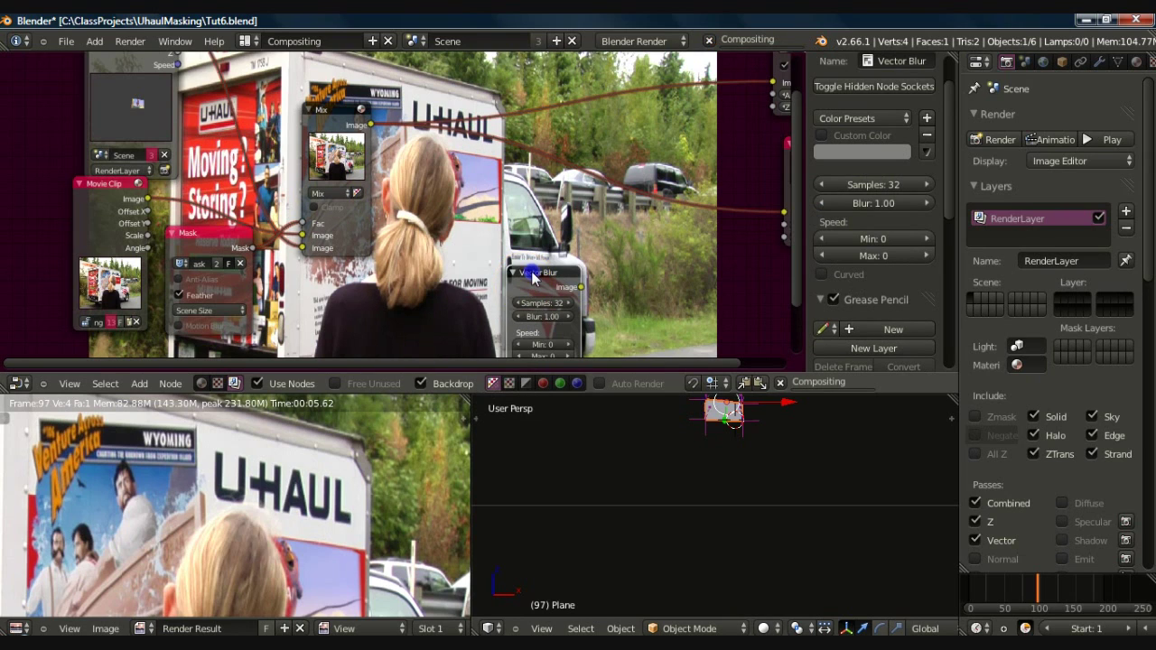
key(g)
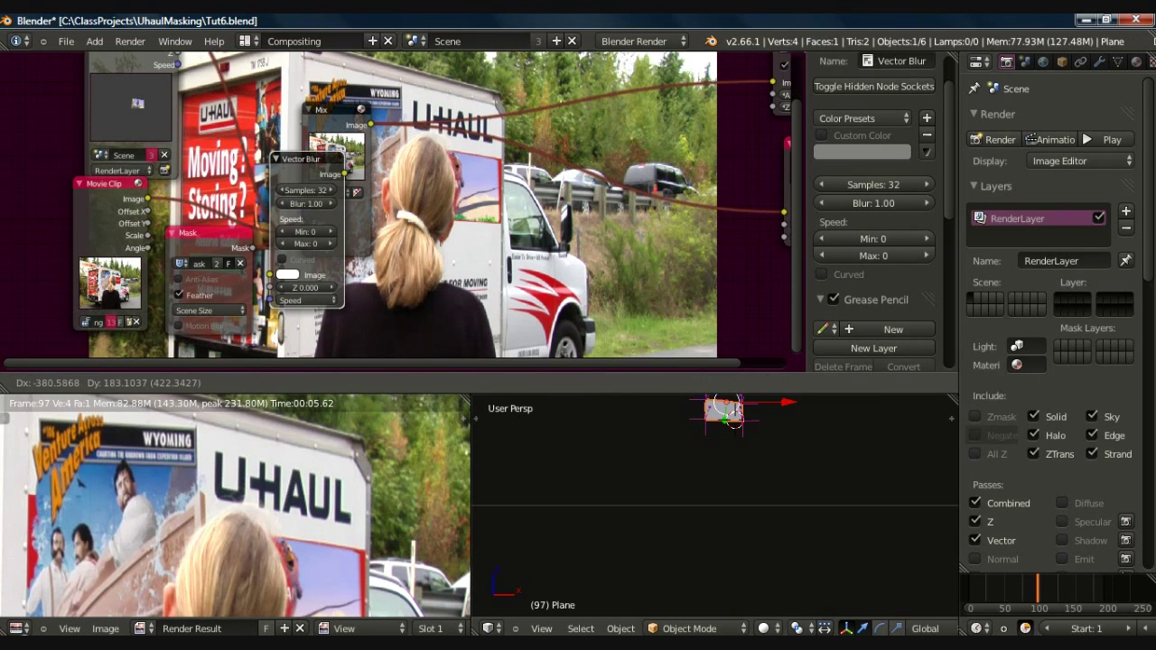
click(262, 179)
drag(296, 158, 217, 40)
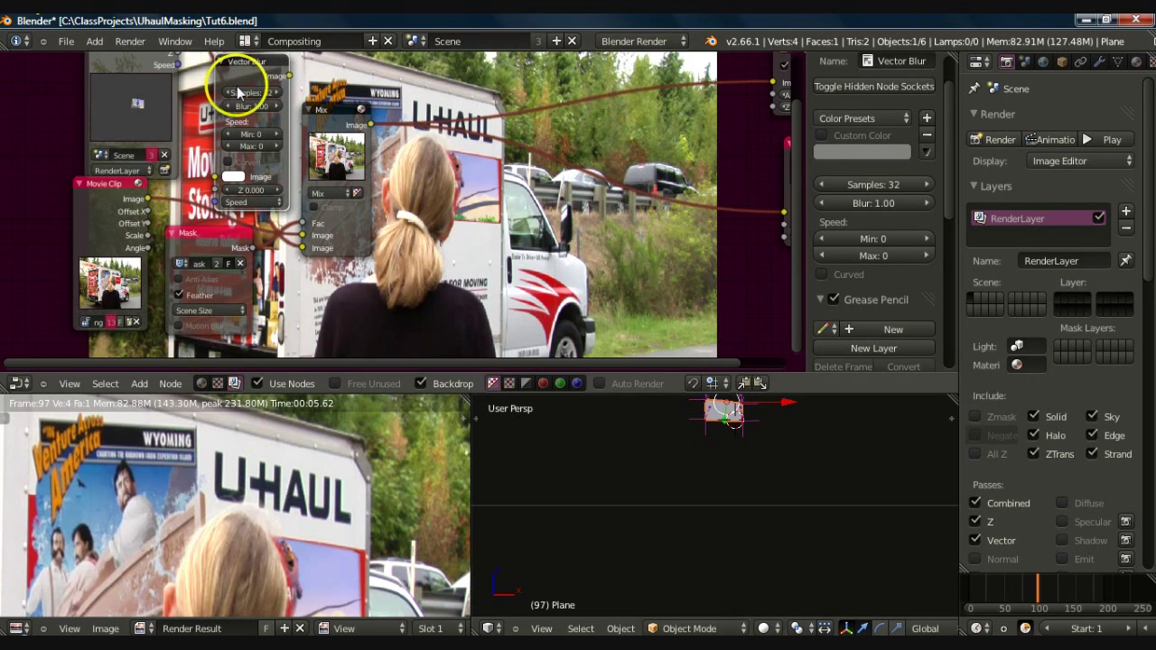
- Wire the Render Layers Image, Z and Speed outputs through the Vector Blur node into Mix, and align the blur node beside Render Layers
middle_drag(633, 183, 672, 268)
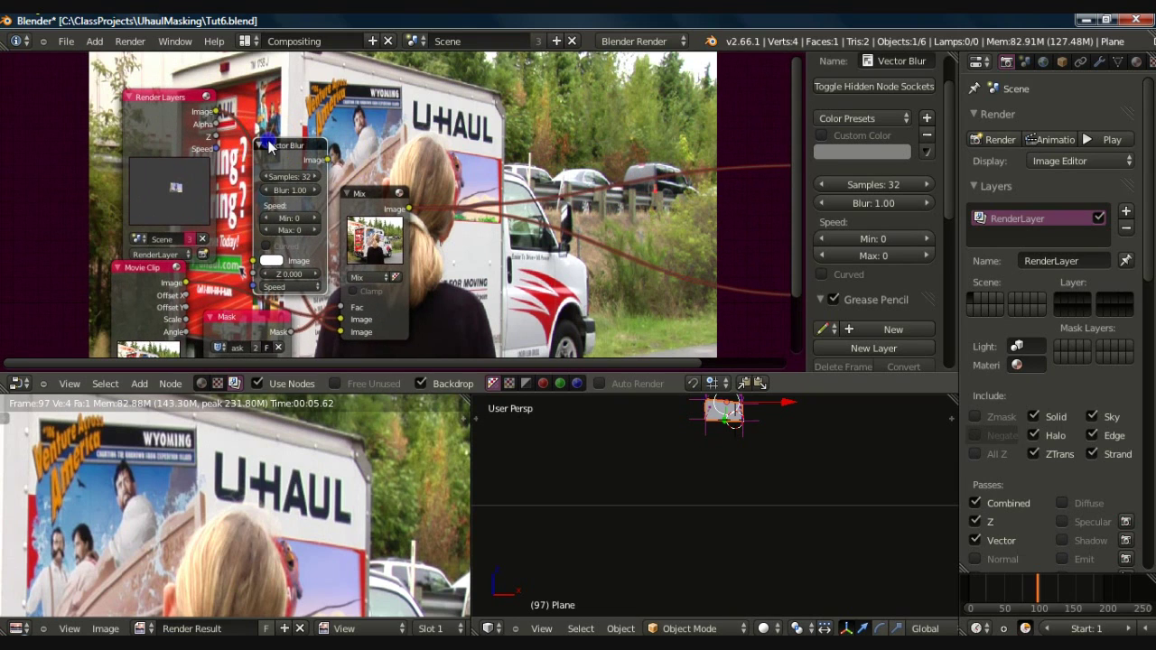
drag(267, 135, 253, 263)
drag(217, 148, 251, 276)
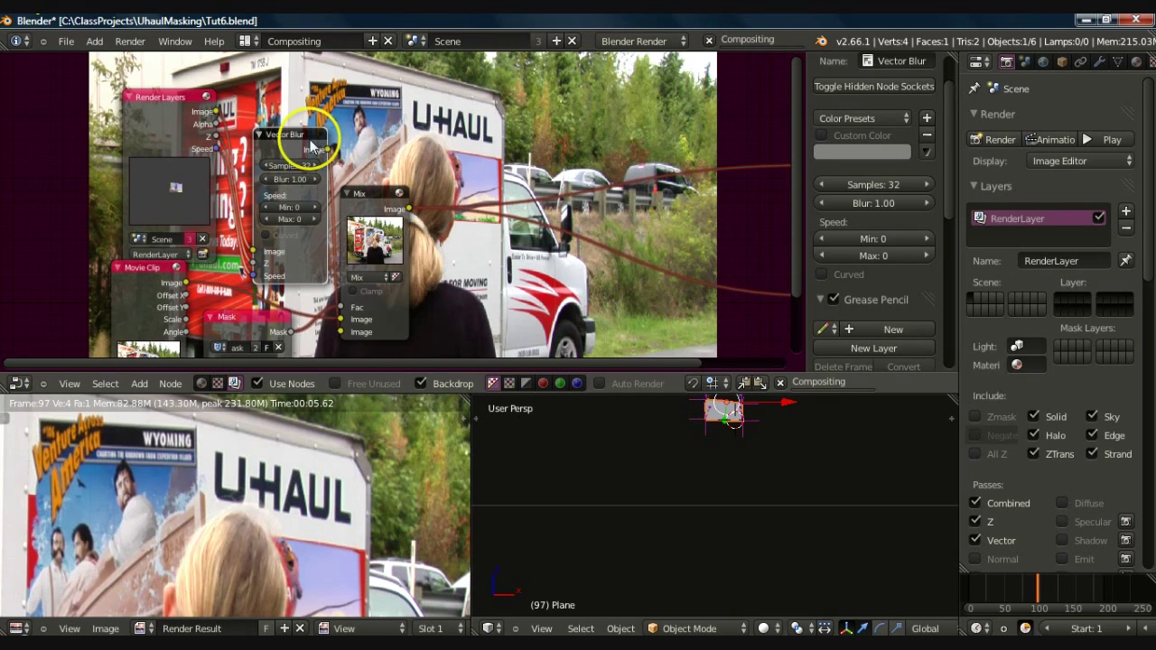
drag(297, 109, 291, 80)
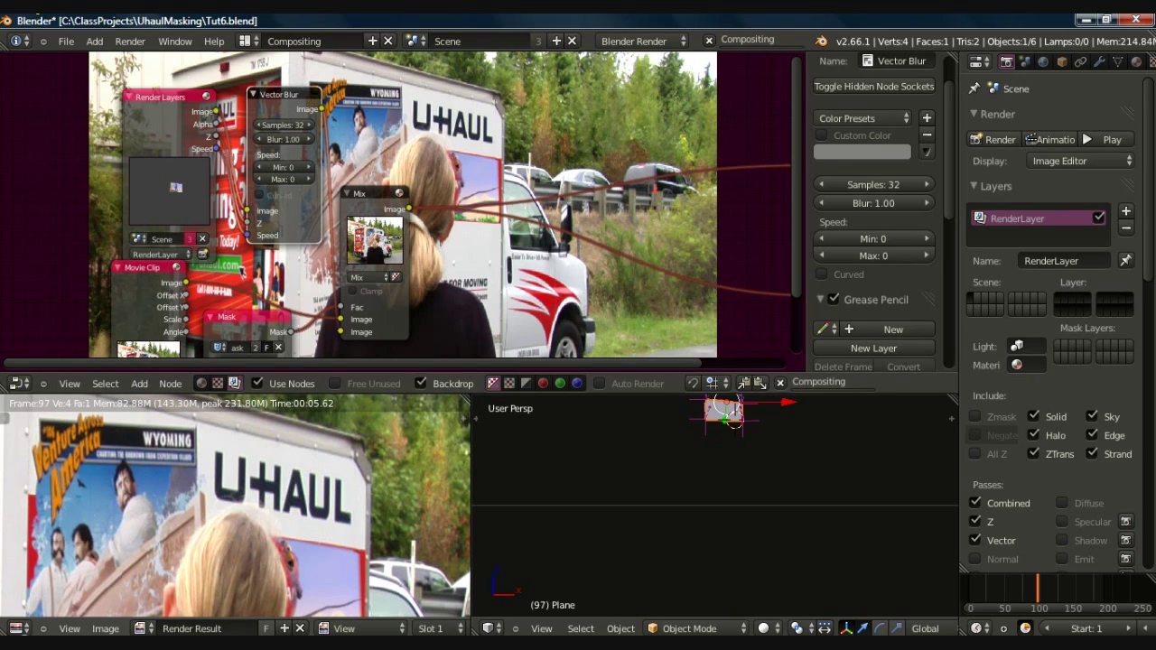
- Set the Vector Blur node to 64 samples, blur 0.50 and maximum speed 30, and enable Curved
click(291, 125)
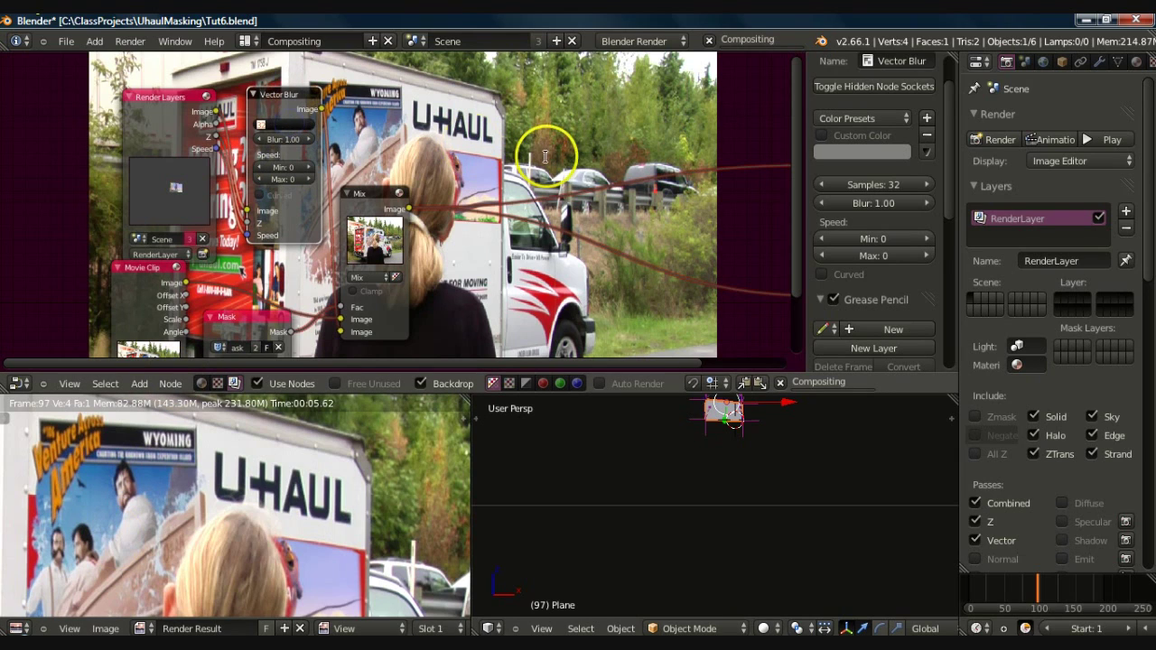
text(64)
key(Return)
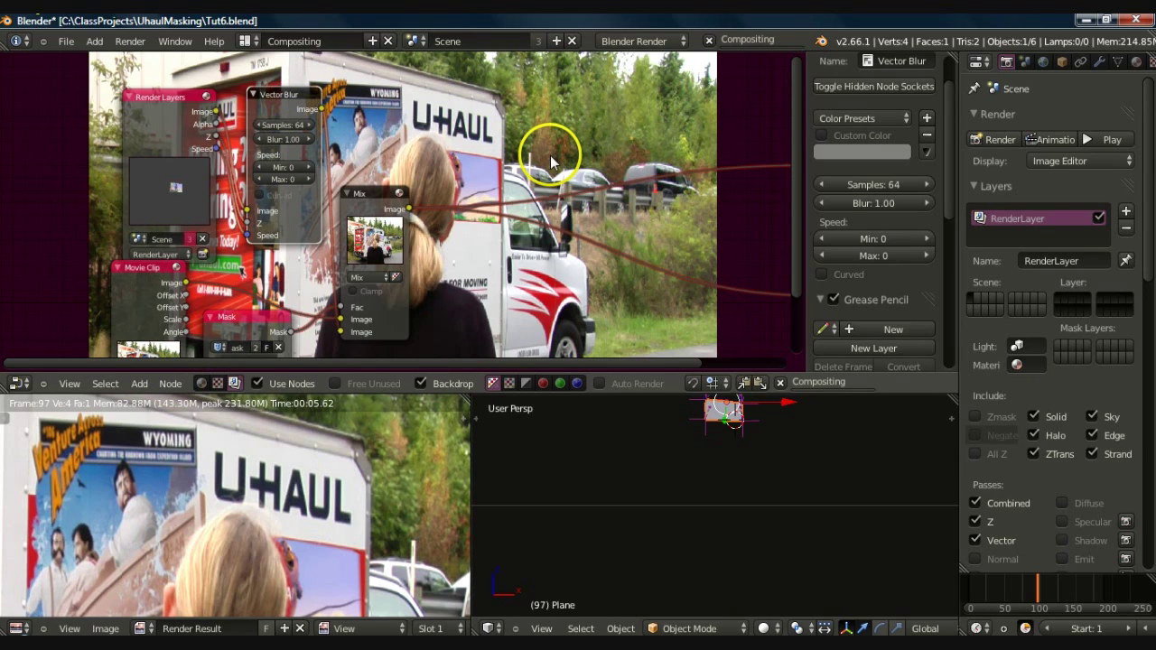
click(280, 137)
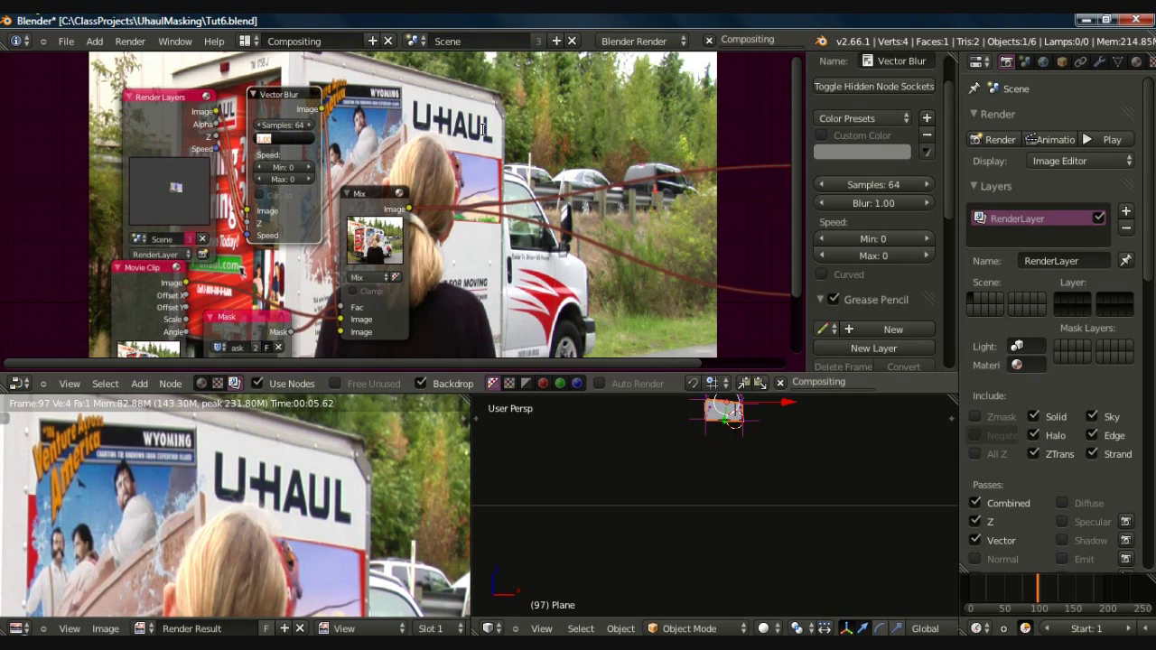
key(Return)
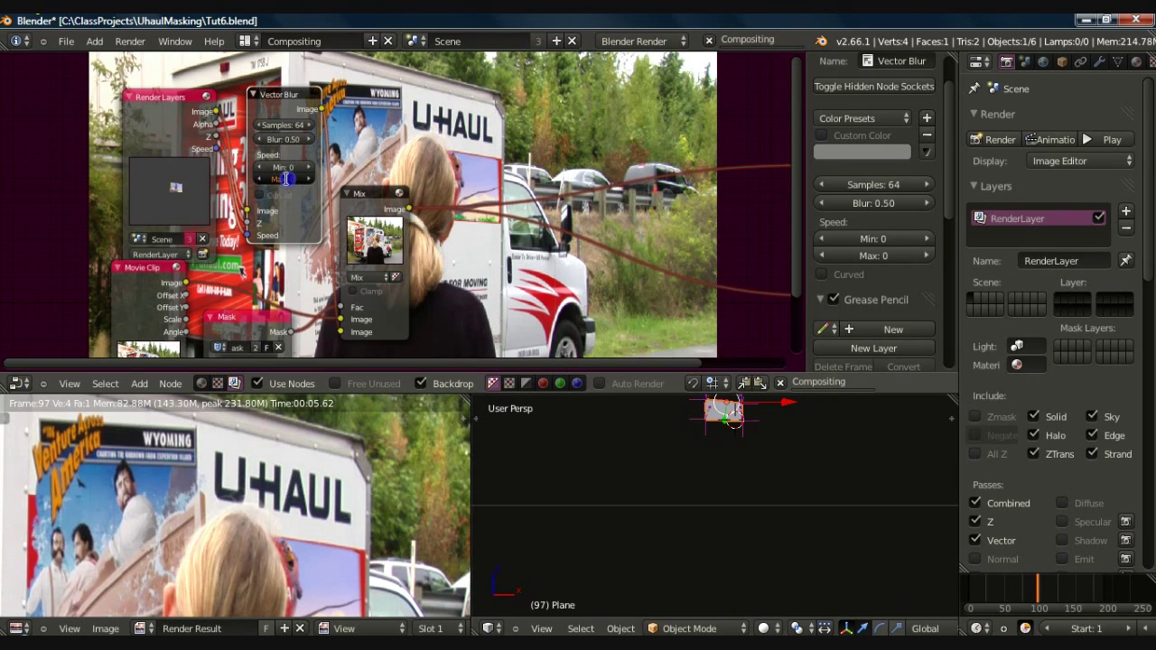
key(Return)
click(261, 197)
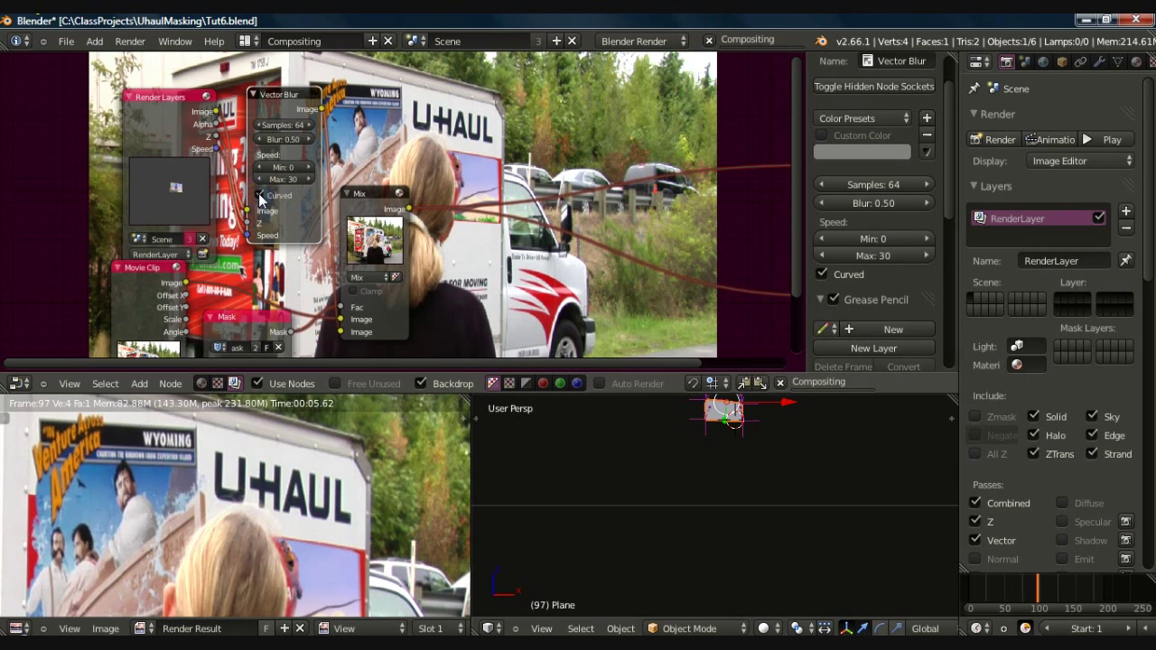
- Collapse the Vector Blur and Mix nodes, and move the Mix node lower beside the Mask node
click(254, 94)
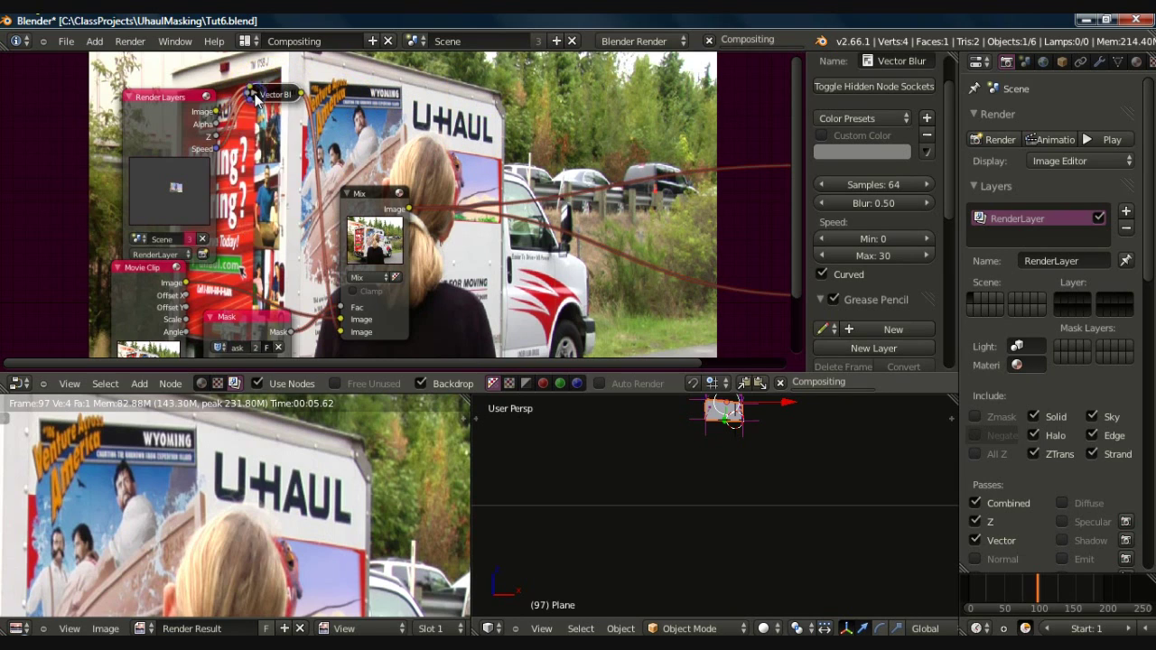
click(352, 194)
drag(352, 188, 348, 255)
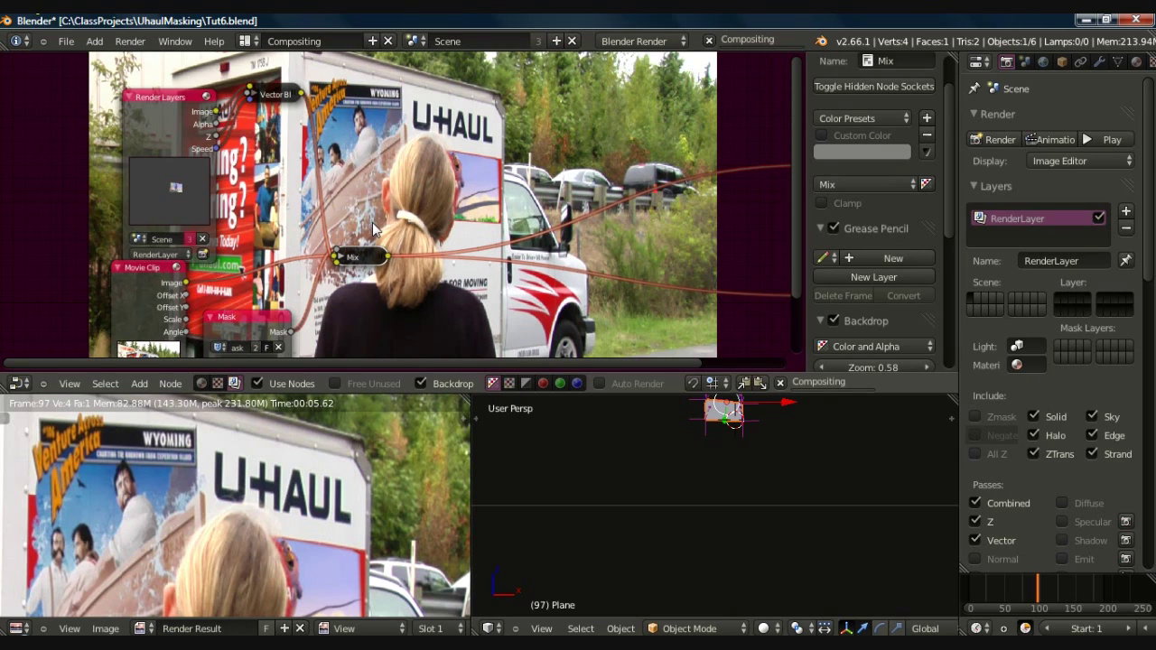